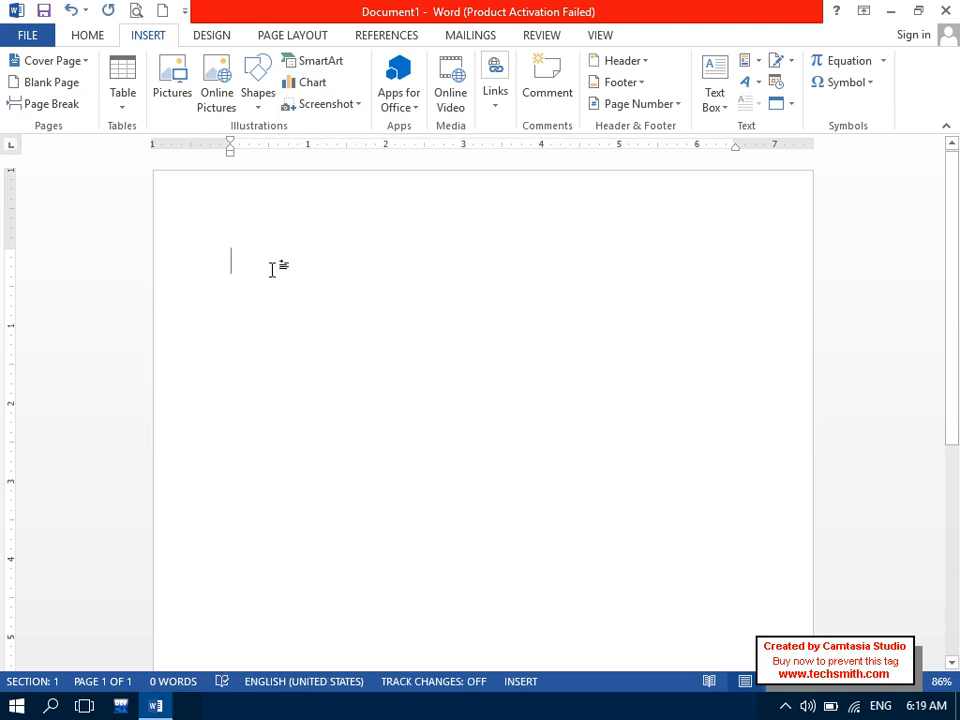
- Type the heading 'What is Chart?' on the first line
key(Caps_Lock)
text(What is Chart)
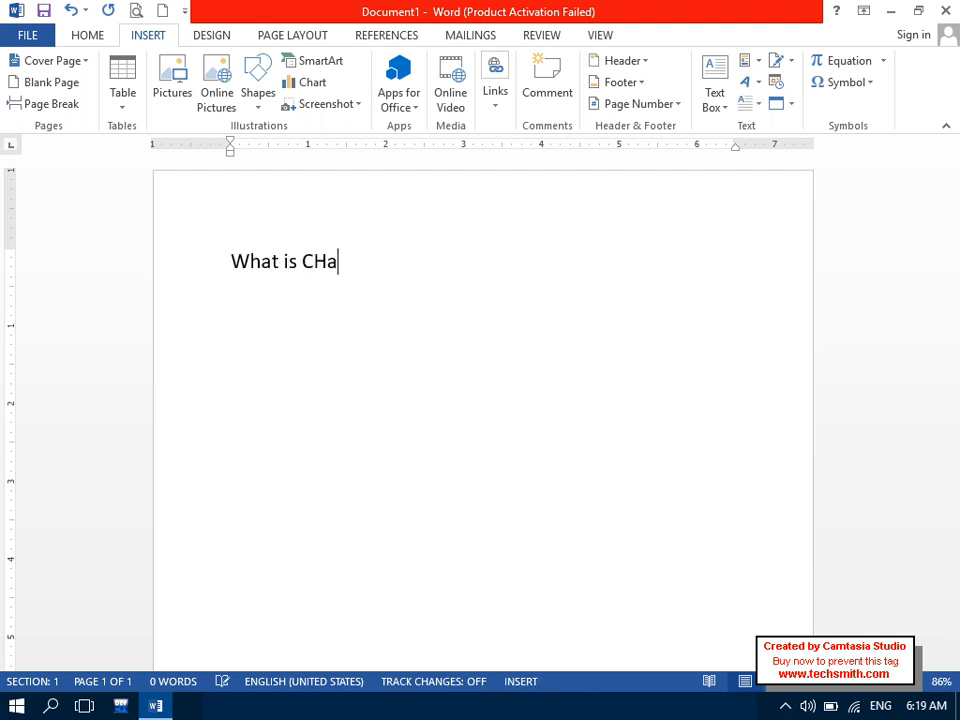
key(BackSpace)
text(?)
key(Return)
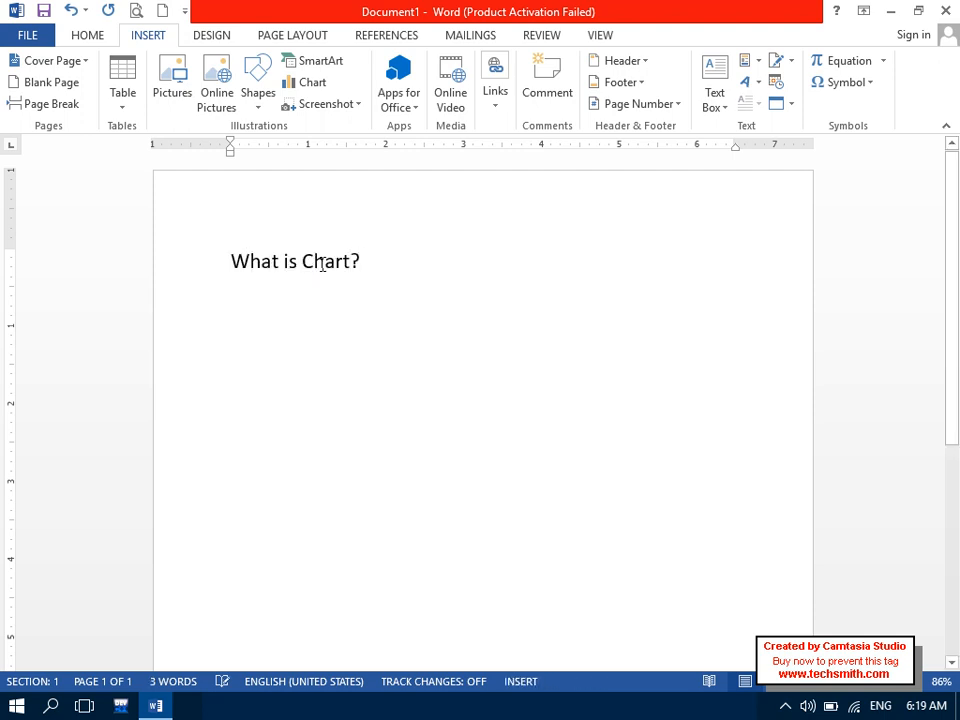
- Make the heading bold and enlarge its font two steps
key(BackSpace)
click(189, 257)
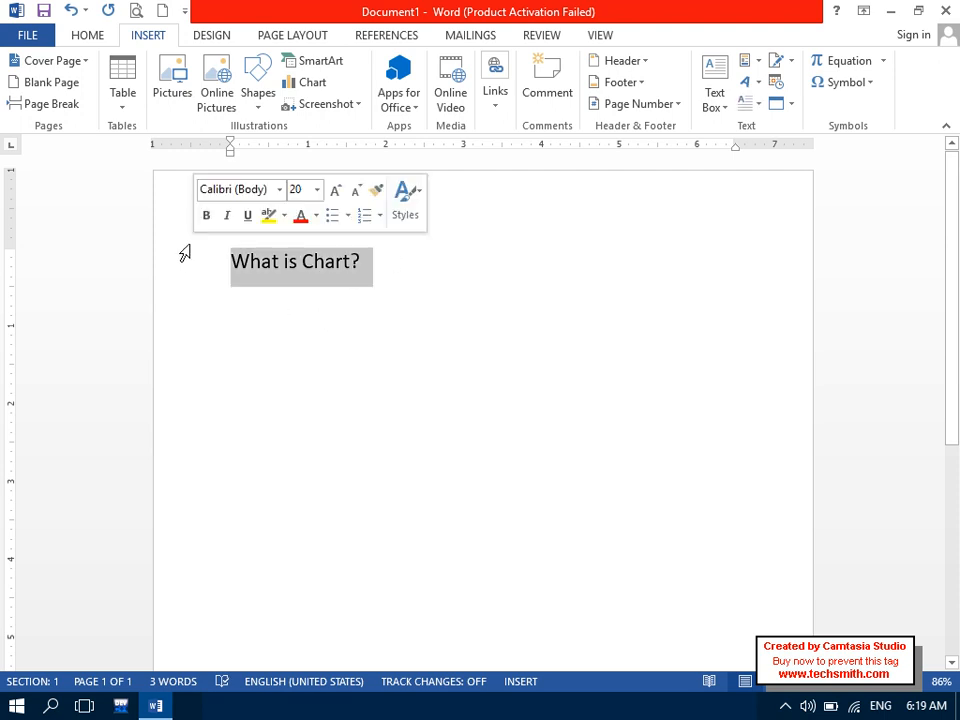
click(85, 37)
click(84, 97)
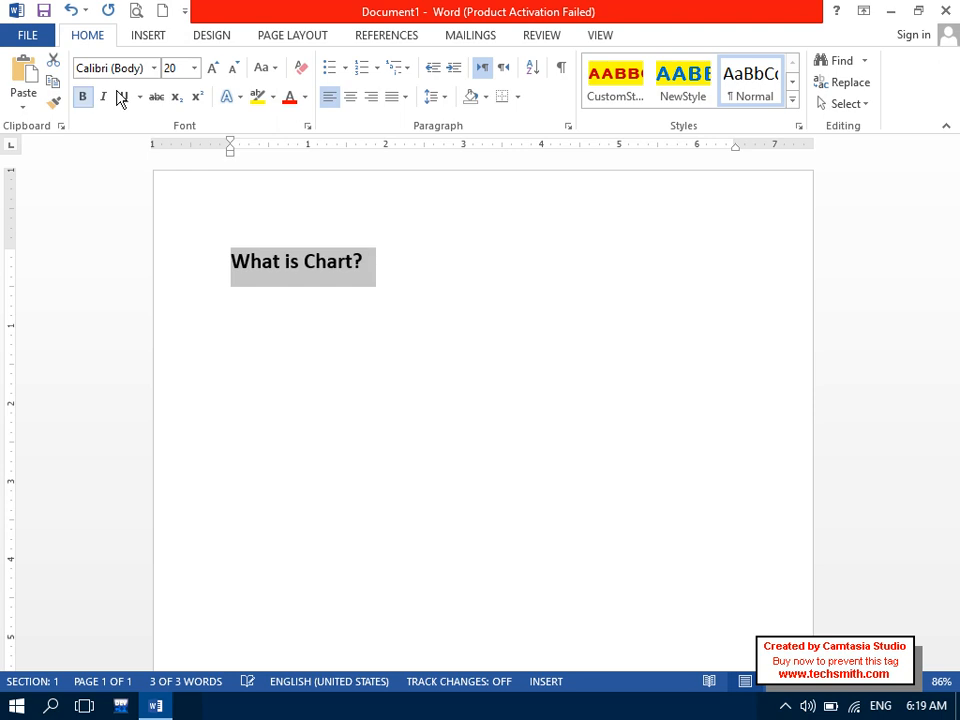
click(217, 71)
click(219, 72)
click(319, 399)
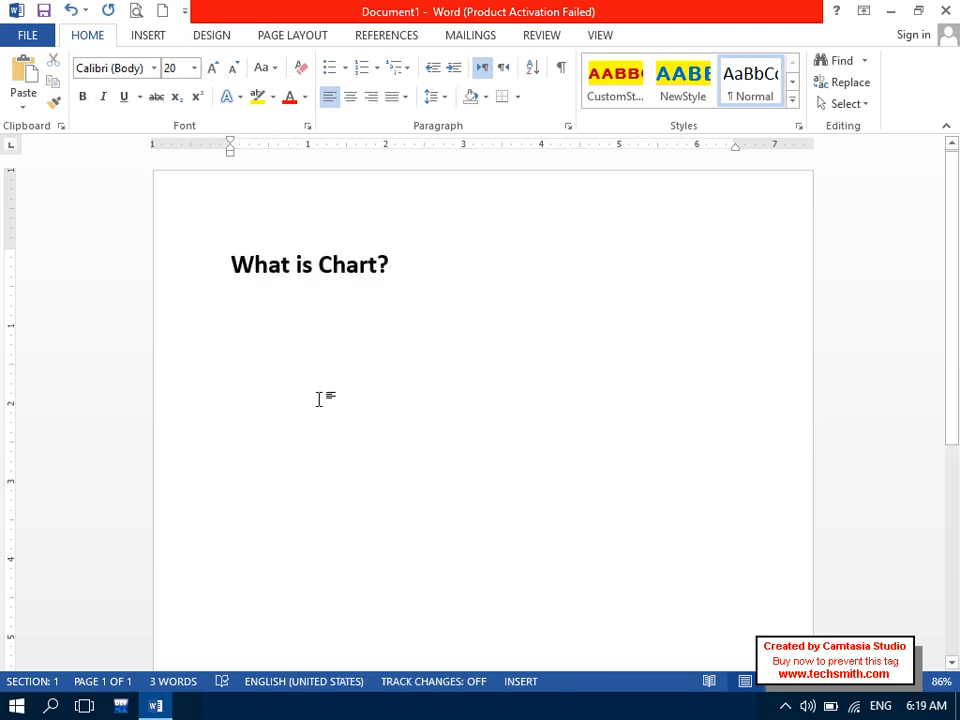
- Type 'We want to show data in graphical forms we used chart.' and select 'graphical'
text(We wan)
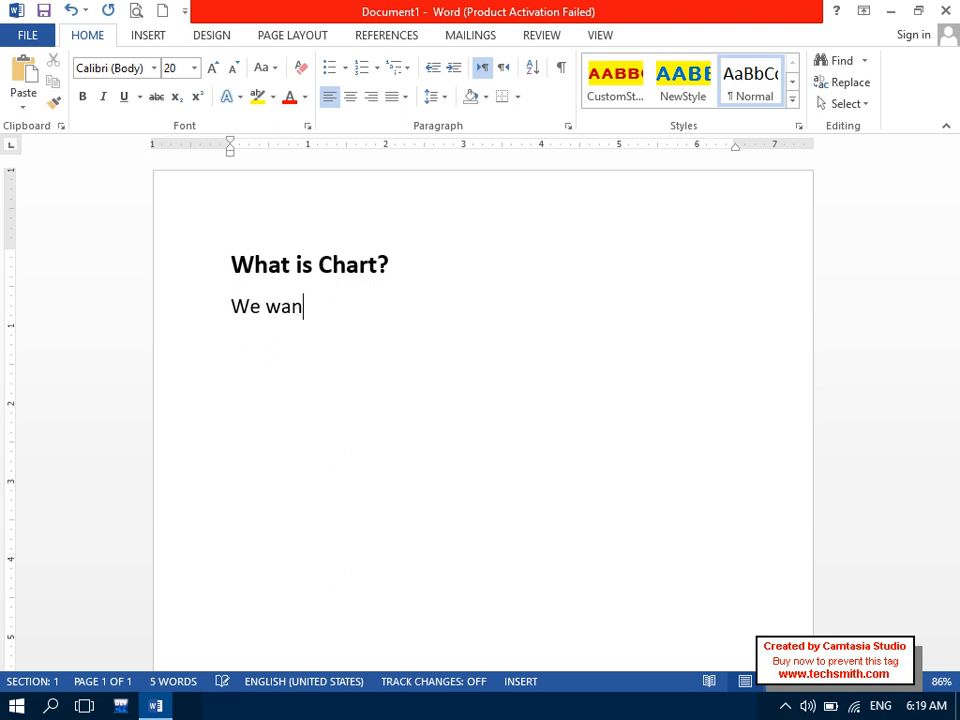
text(t tos)
key(BackSpace)
text(show )
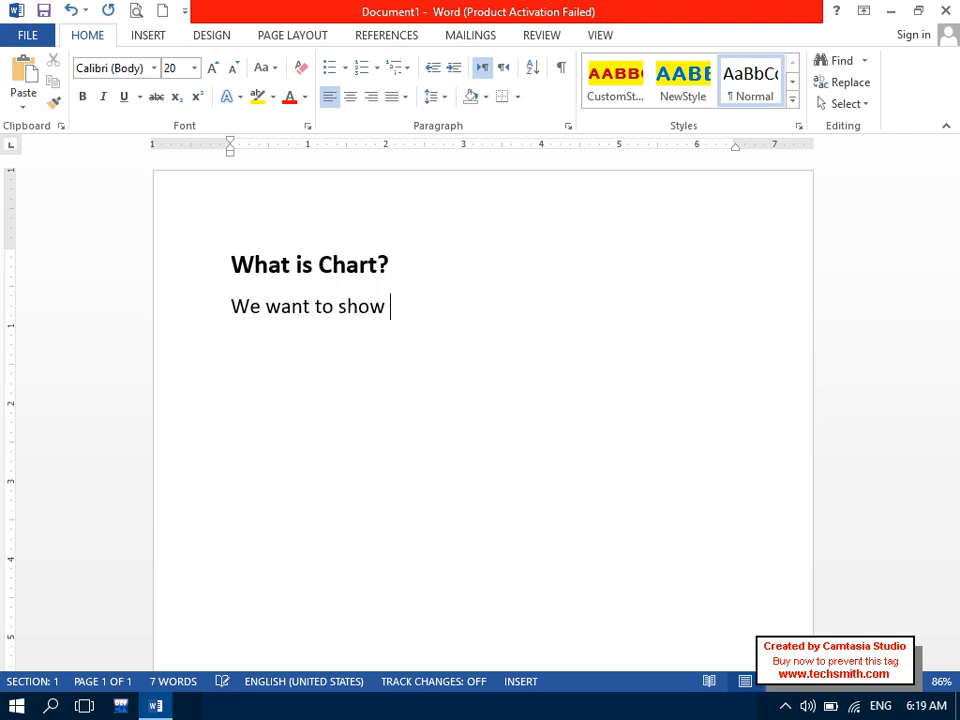
text(data in ga)
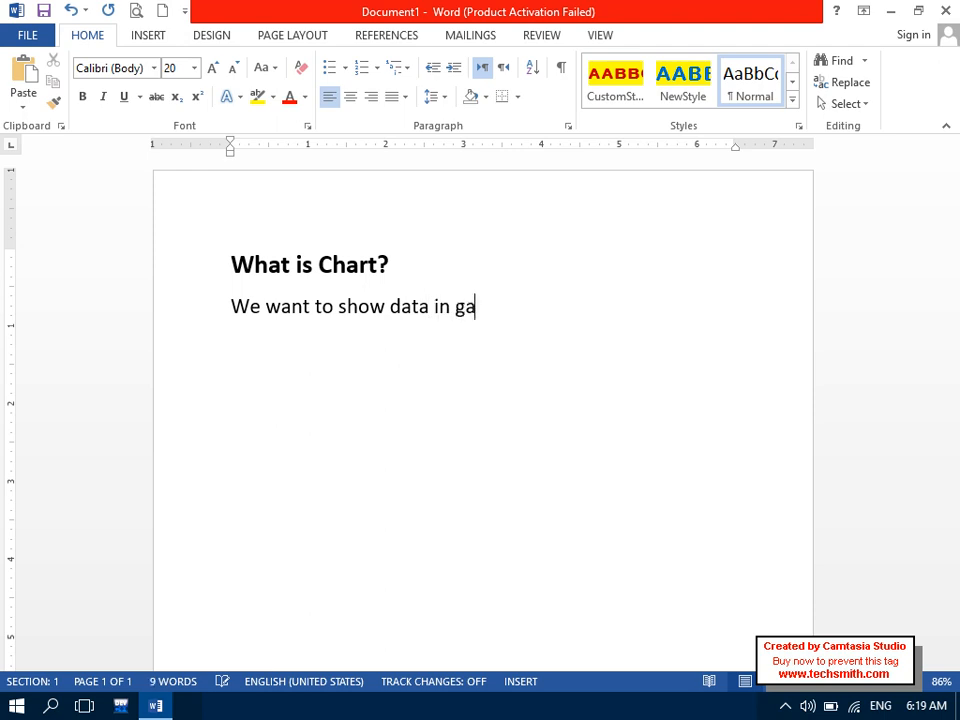
key(BackSpace)
text(rap)
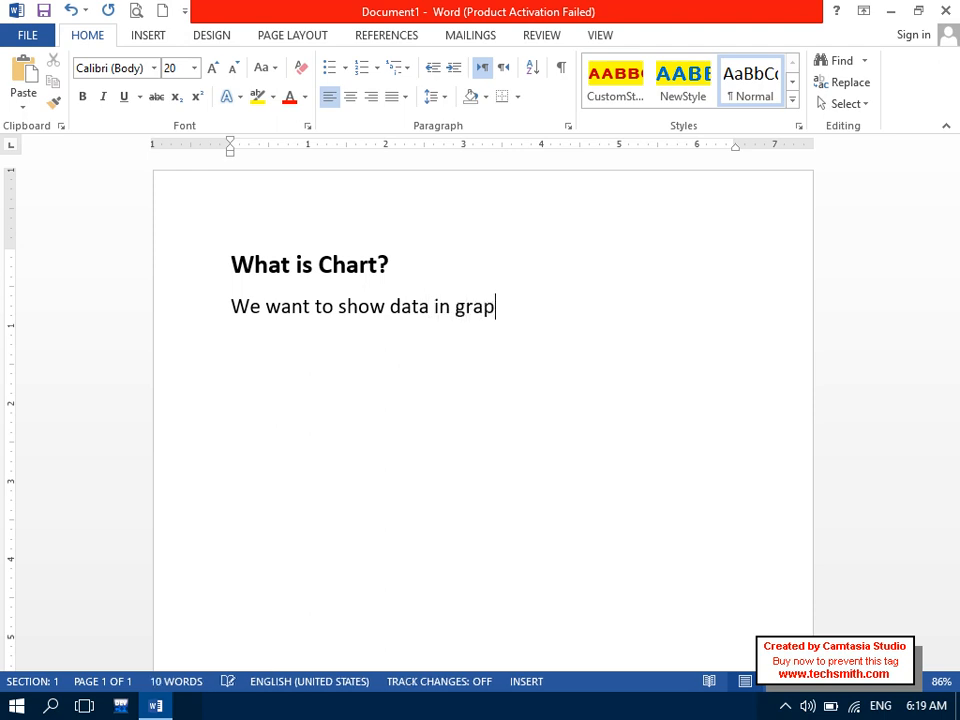
text(hical forms )
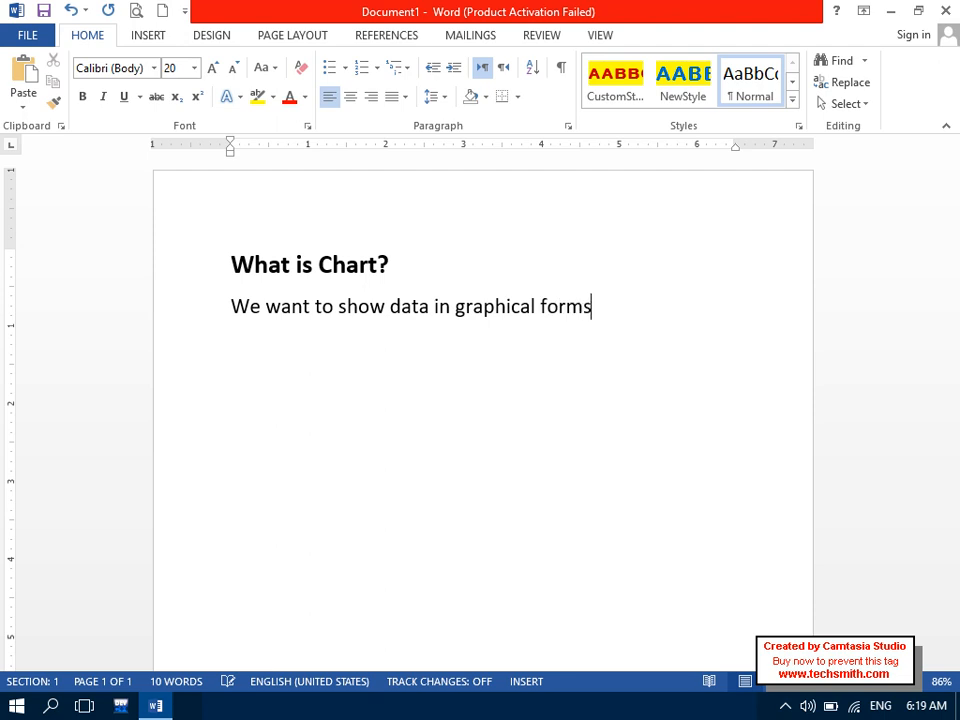
text(we used chjart)
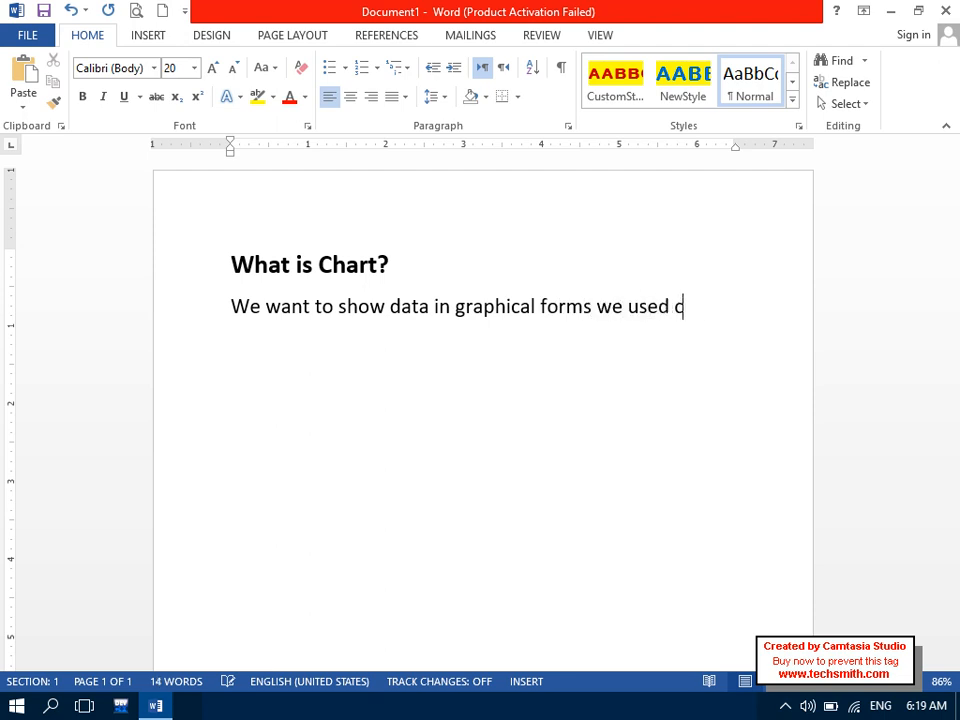
key(BackSpace)
key(BackSpace)
key(BackSpace)
key(BackSpace)
text(art.)
key(Return)
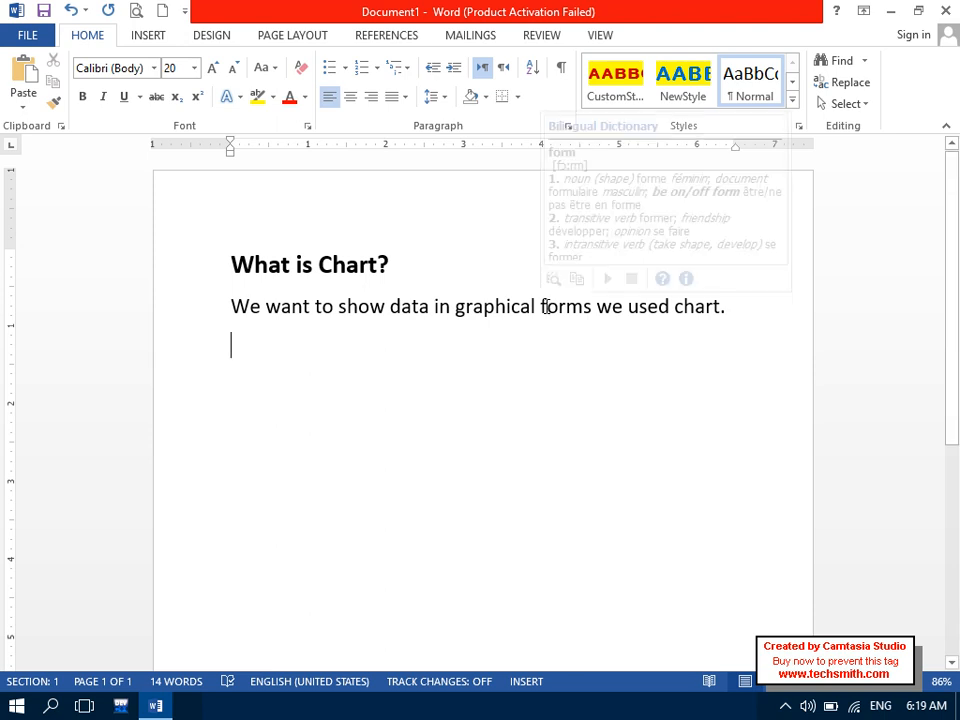
drag(761, 309, 720, 307)
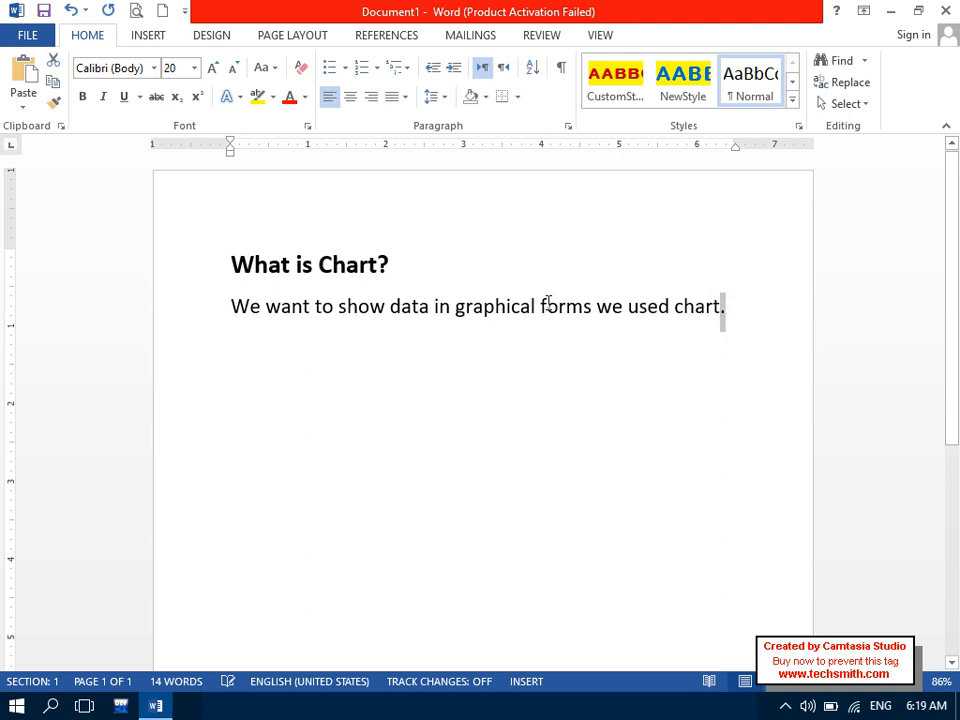
drag(536, 308, 461, 318)
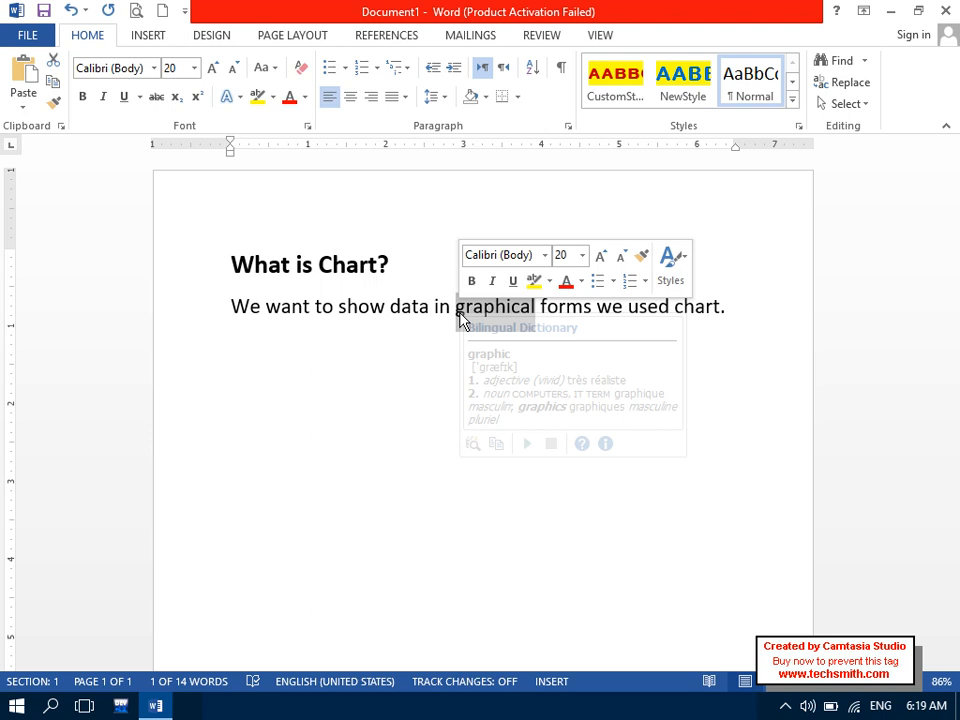
- Format the word 'graphical' as red, bold and underlined
click(290, 99)
click(83, 97)
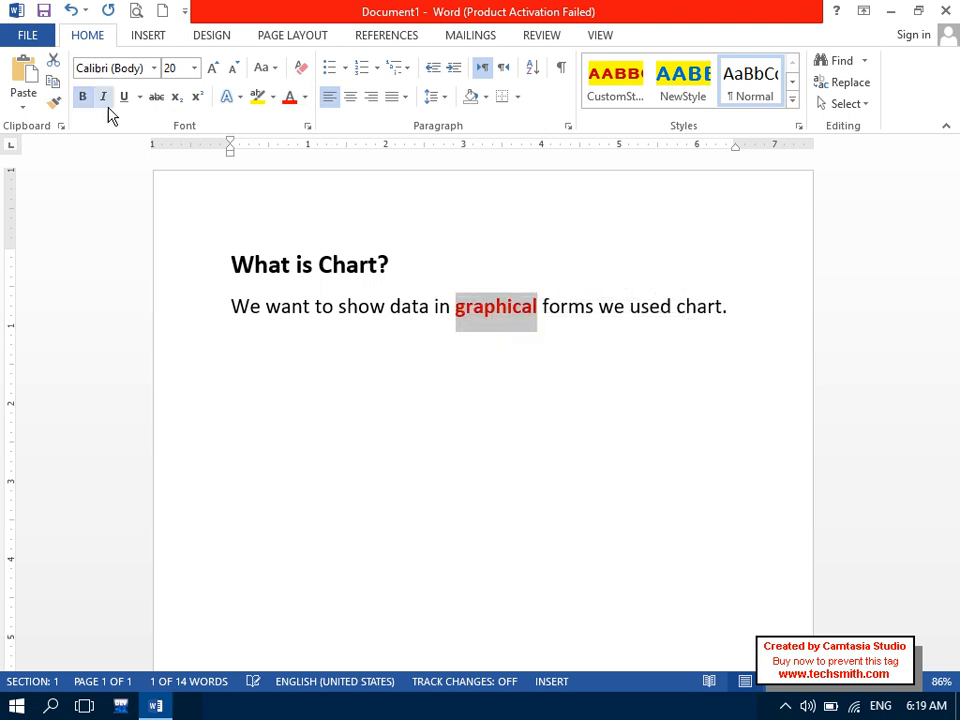
click(124, 97)
click(279, 399)
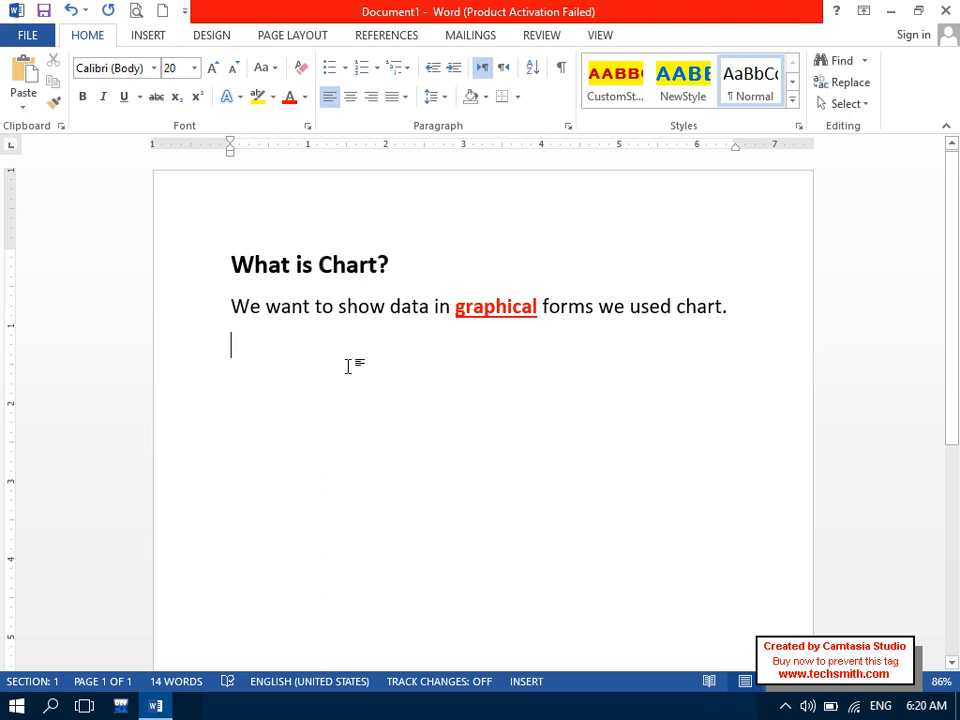
- Type 'Chart + Excel' on the empty line below the sentence
key(Caps_Lock)
text(C)
key(Caps_Lock)
text(hart +)
key(Caps_Lock)
text(E)
key(Caps_Lock)
text(xcel)
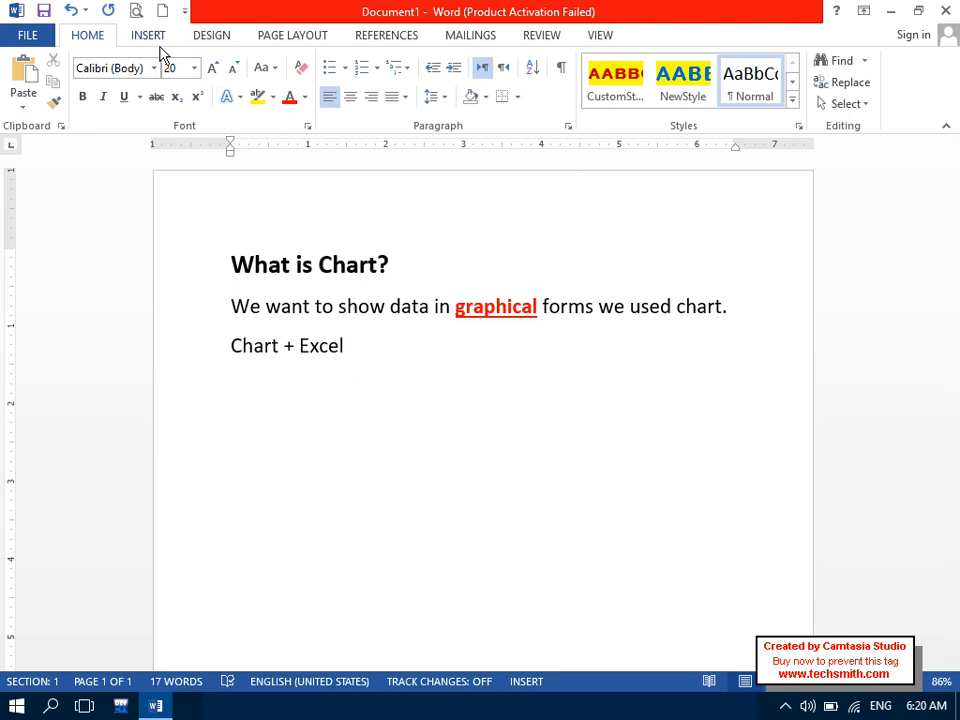
- Reselect the 'Chart + Excel' line and add an empty line after it
click(125, 37)
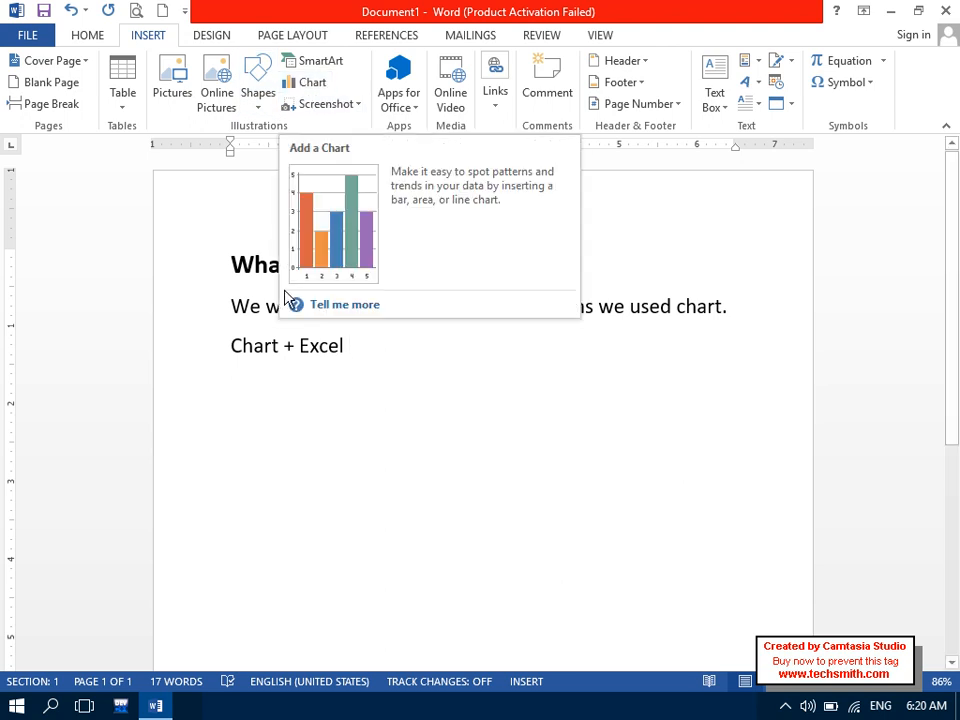
click(309, 345)
mouse_move(310, 367)
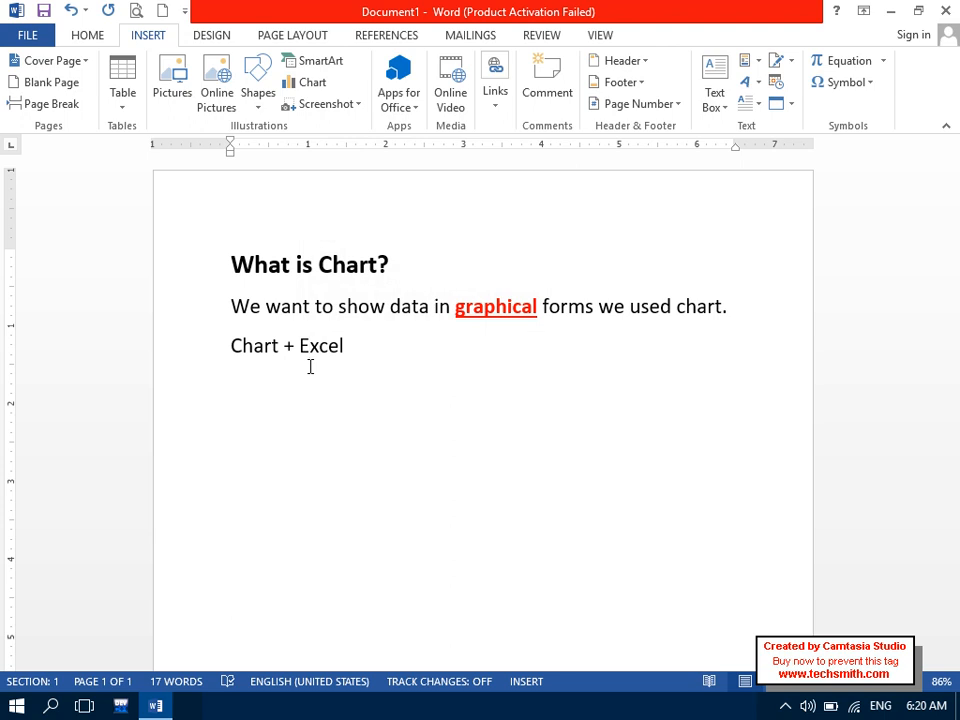
triple_click(251, 347)
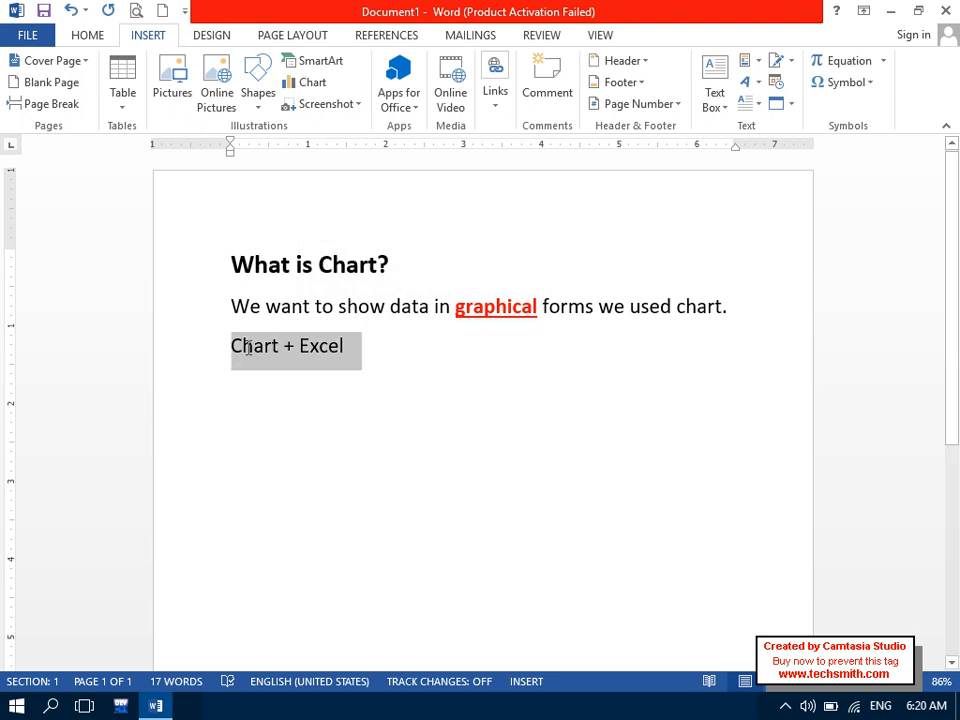
click(495, 378)
key(Return)
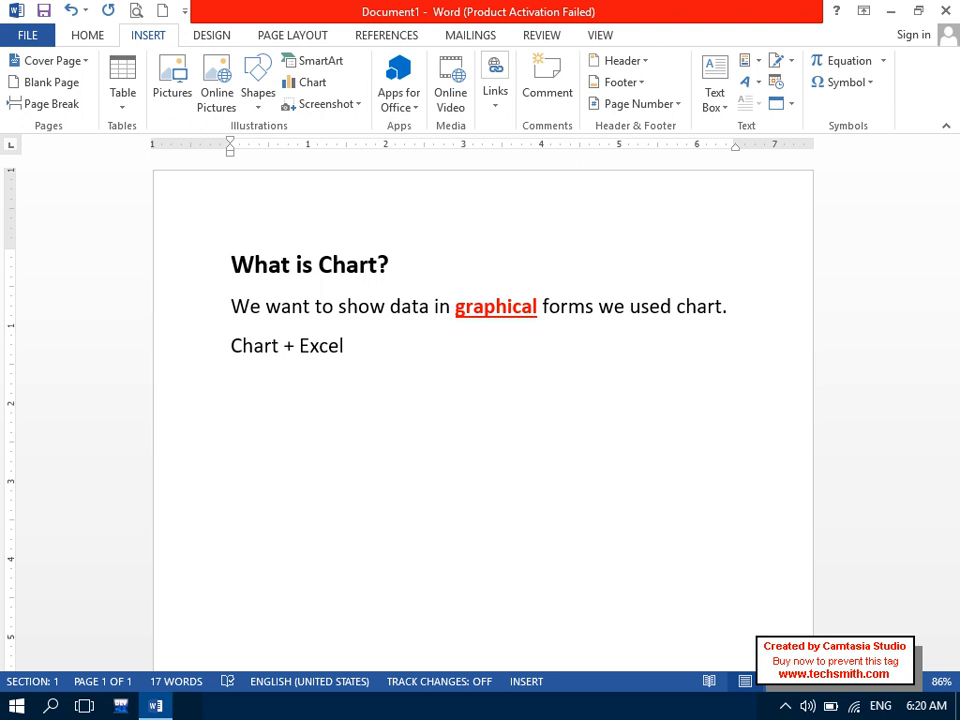
- Type 'ZICS (SC, EL, Ec.)' and start an empty line below it
key(Caps_Lock)
text(ZICS )
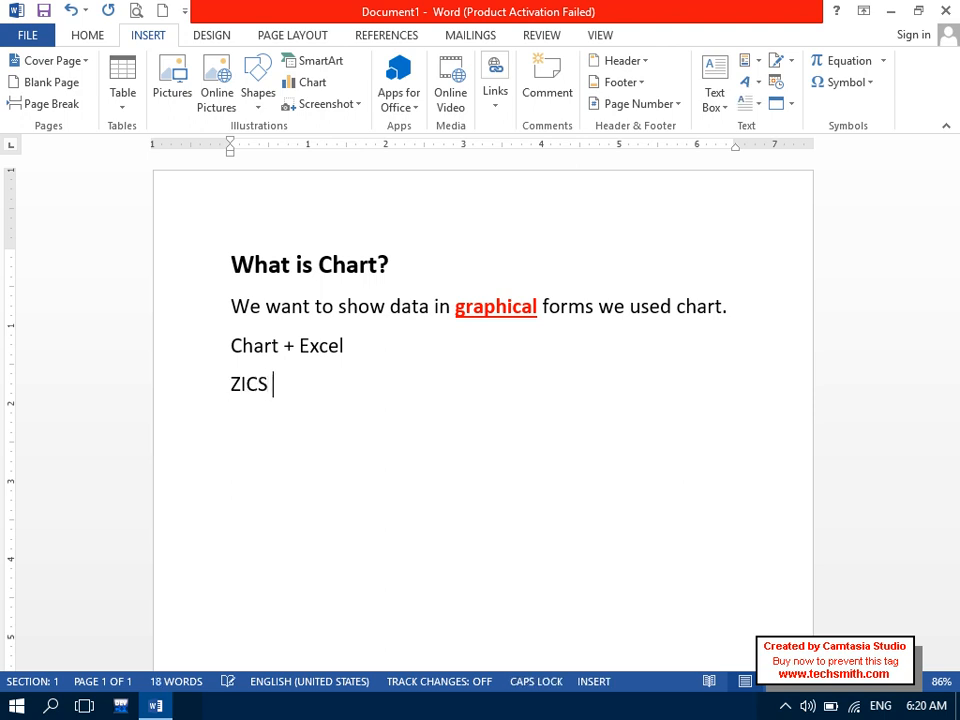
text((SC, E)
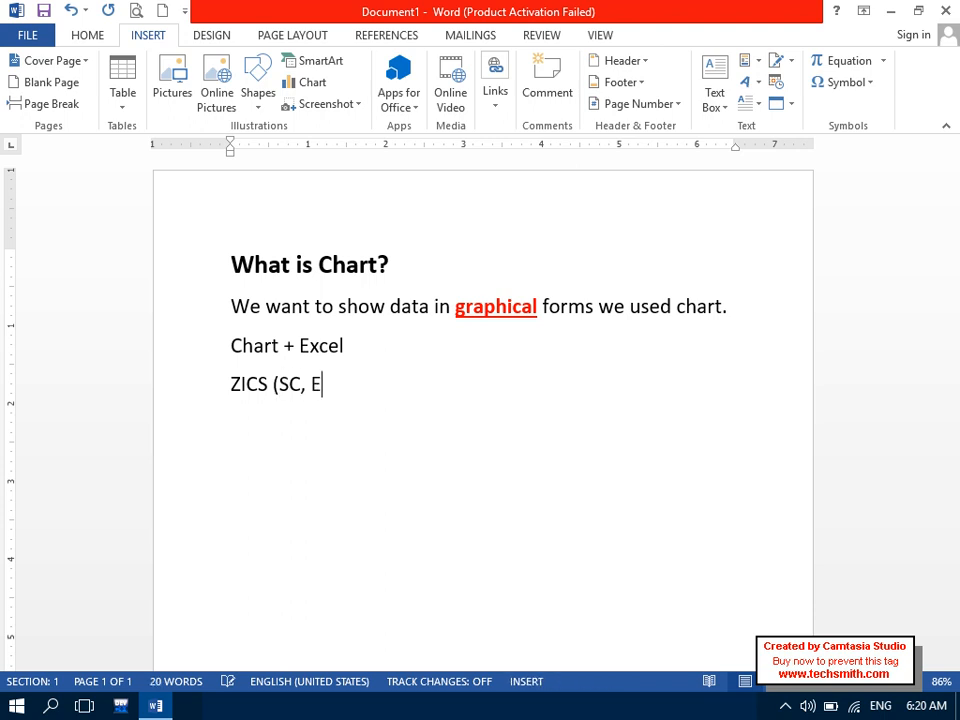
text(L,)
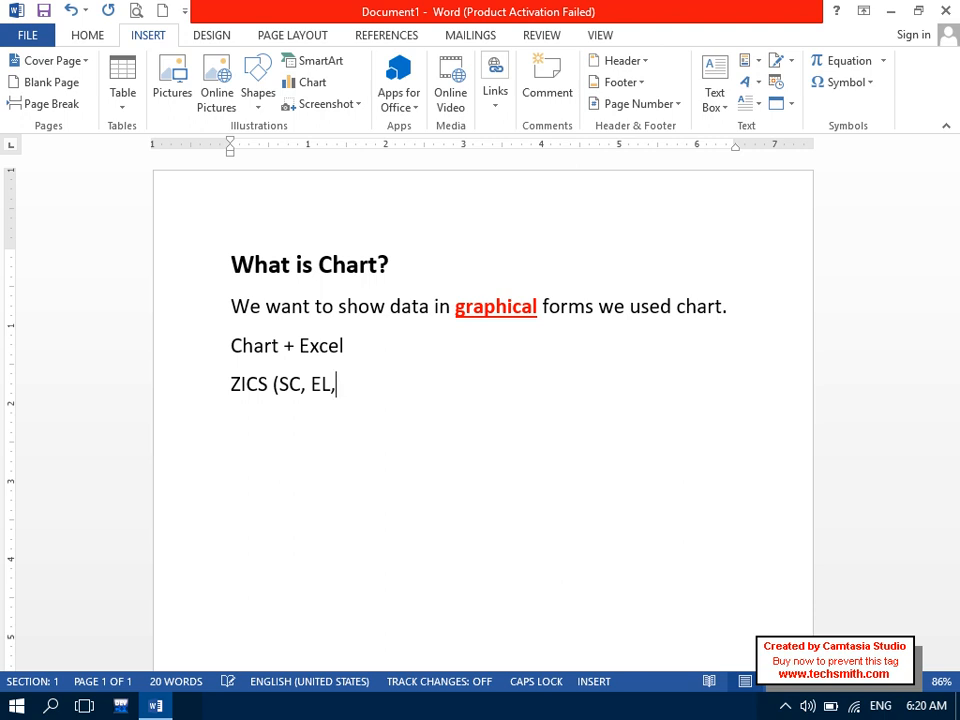
text( E)
key(Caps_Lock)
text(c.)
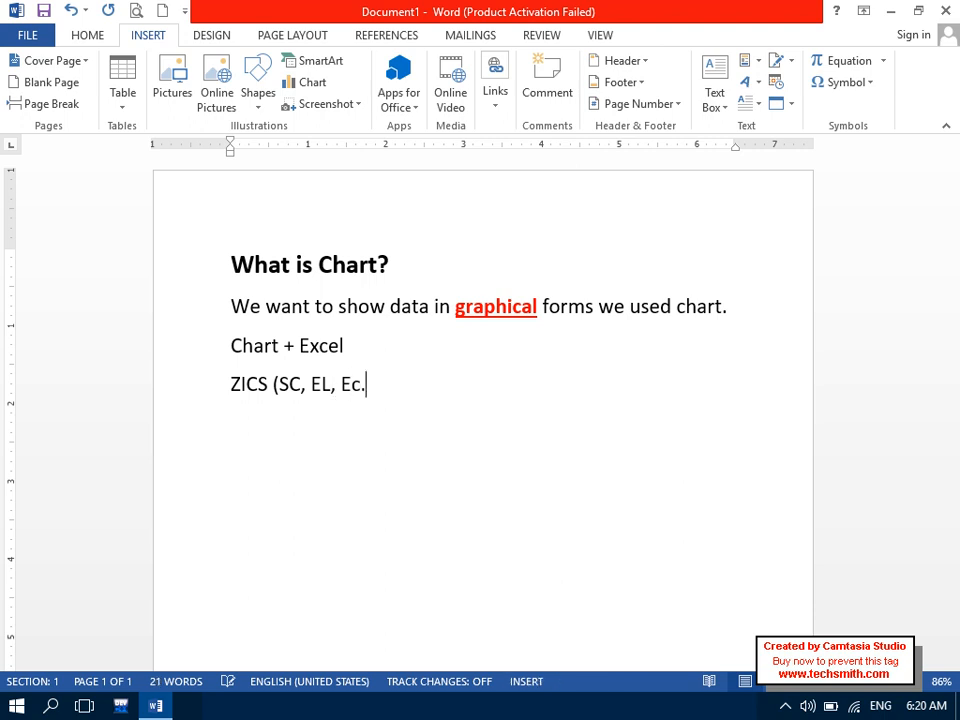
text())
key(Return)
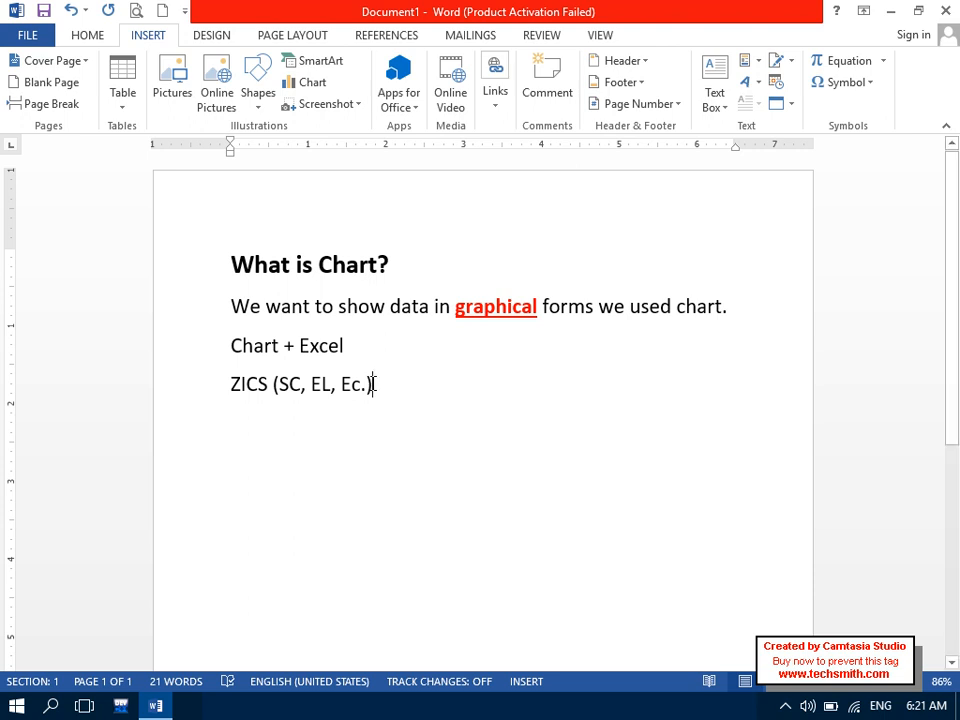
drag(373, 383, 285, 392)
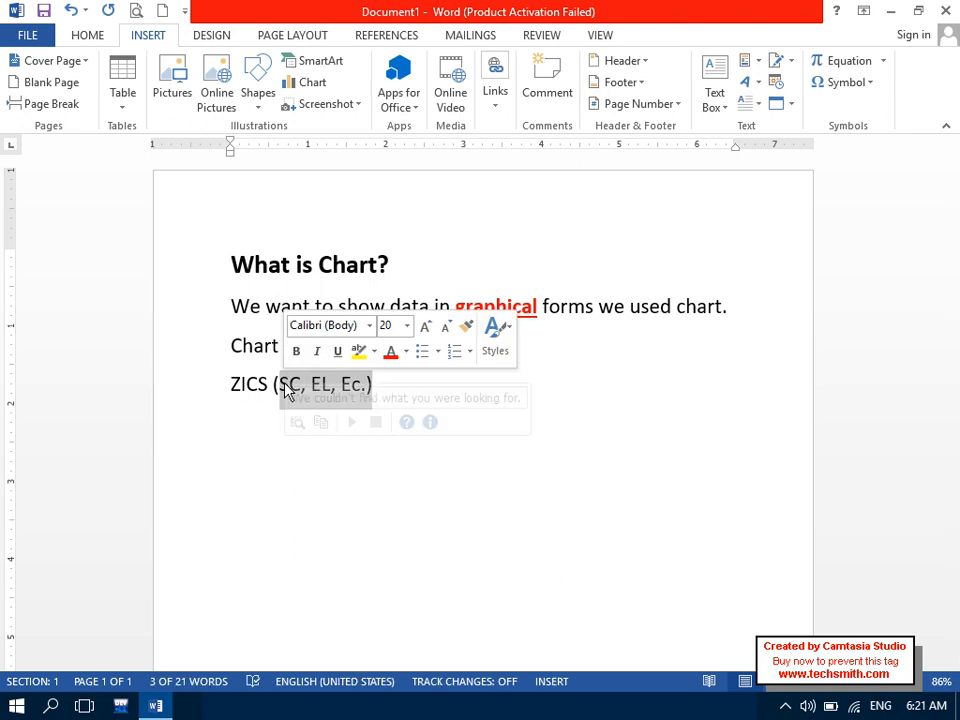
click(257, 415)
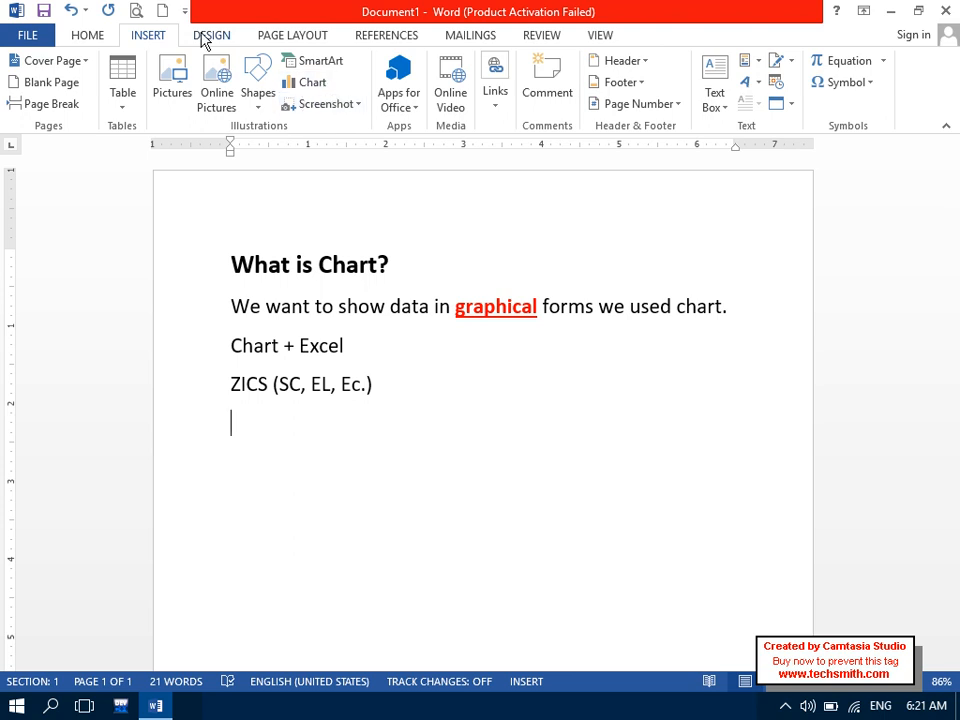
click(163, 11)
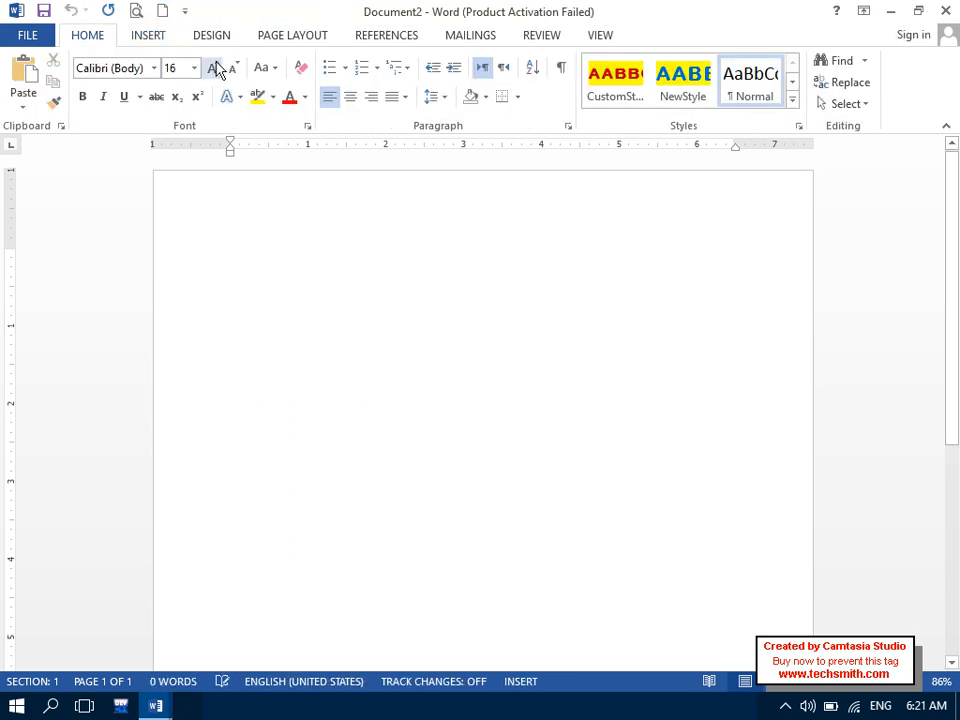
click(140, 35)
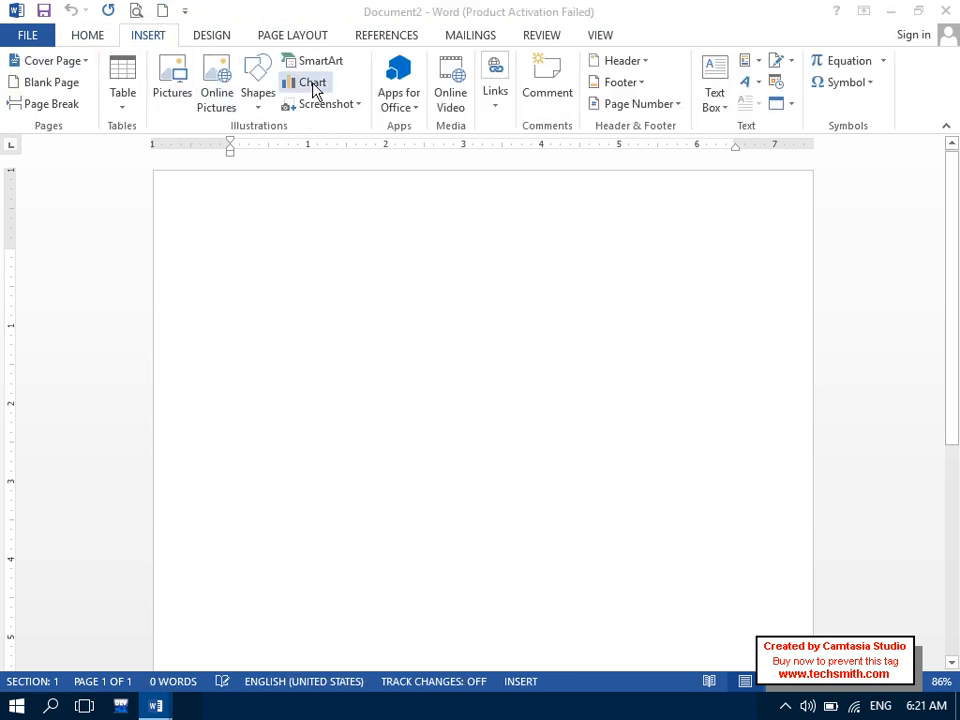
click(312, 84)
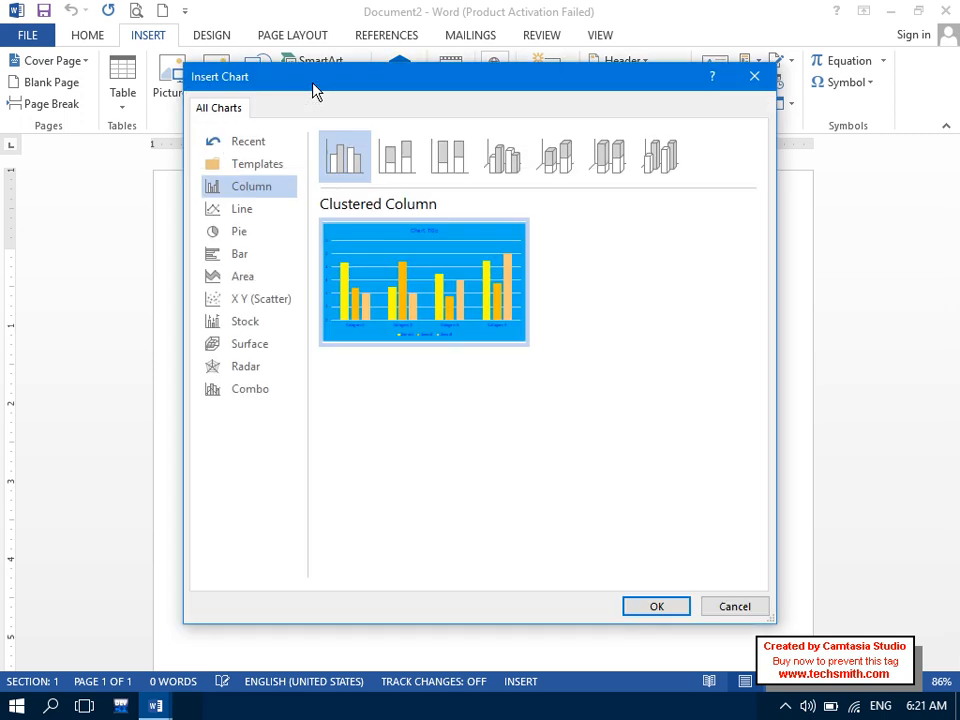
drag(313, 90, 383, 72)
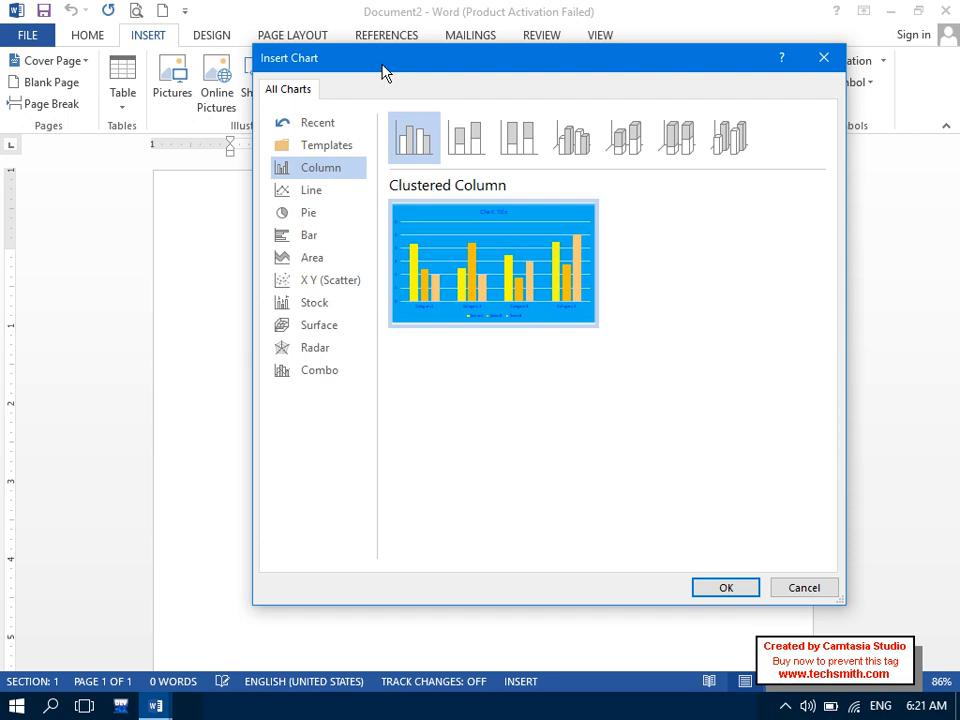
click(313, 190)
click(321, 216)
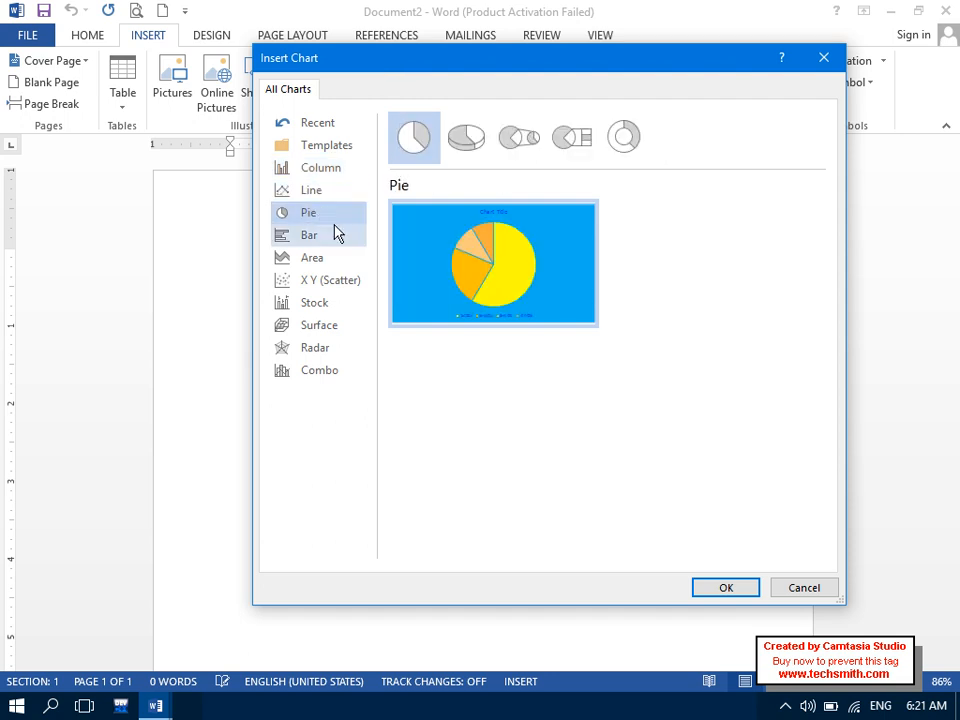
click(336, 232)
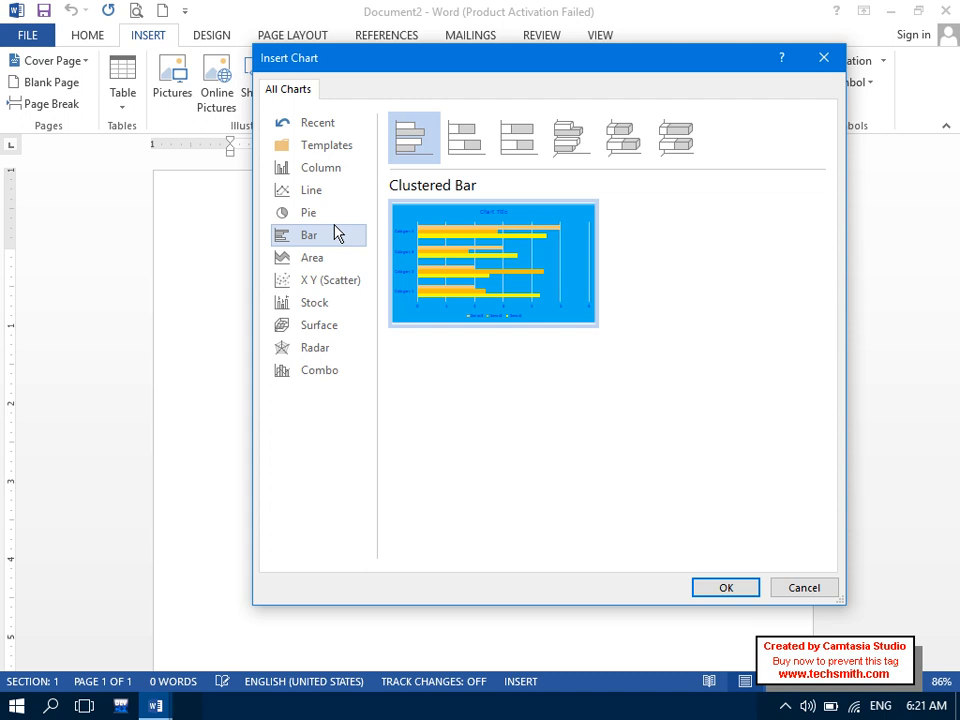
click(324, 259)
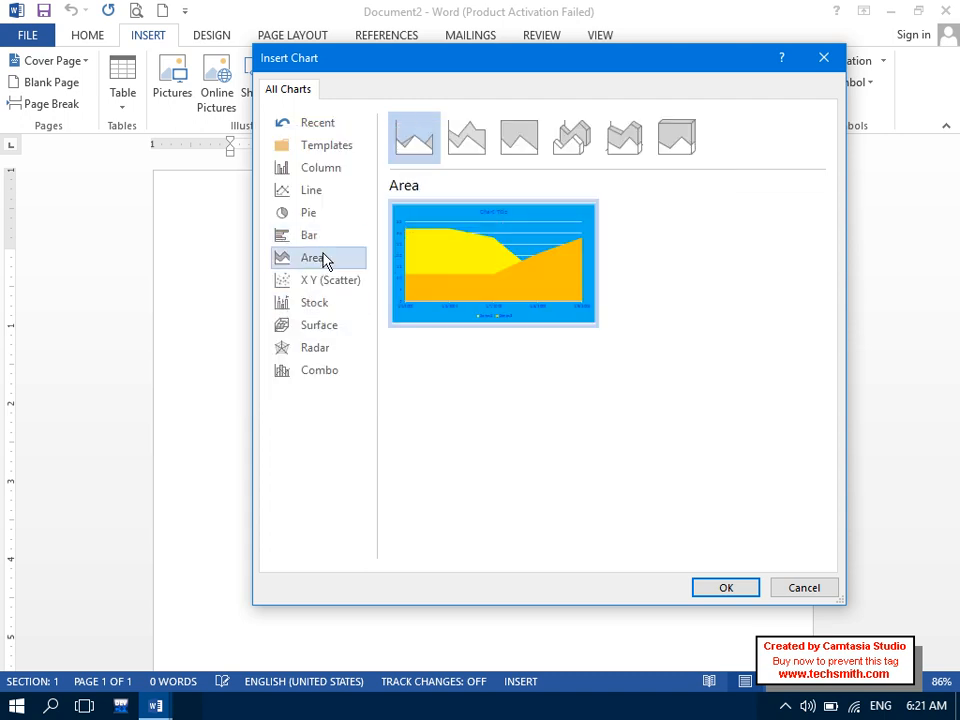
click(332, 290)
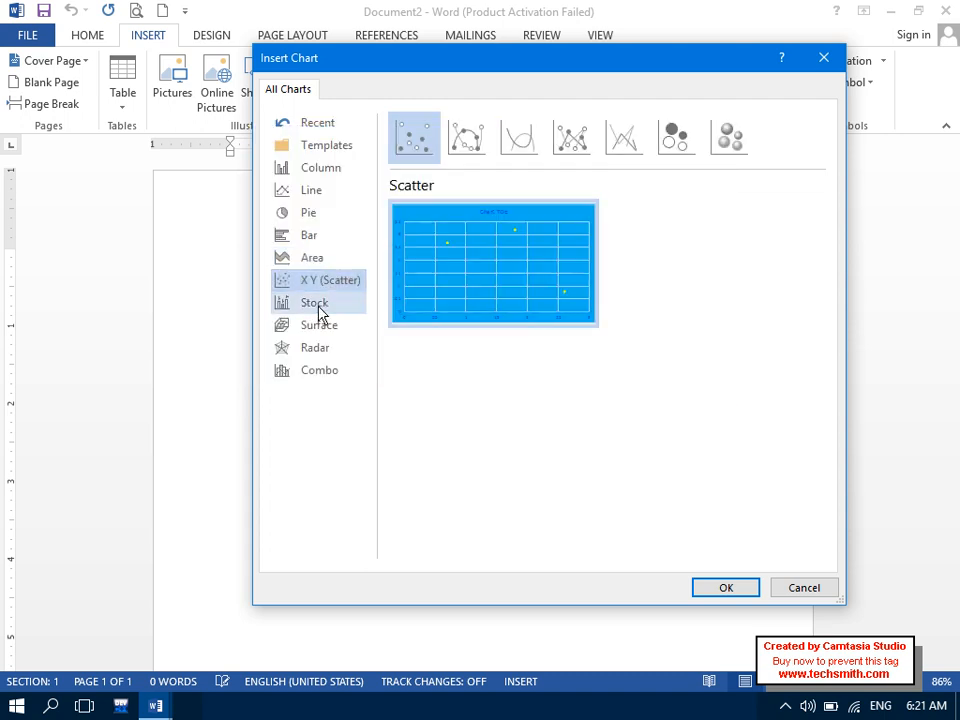
click(325, 305)
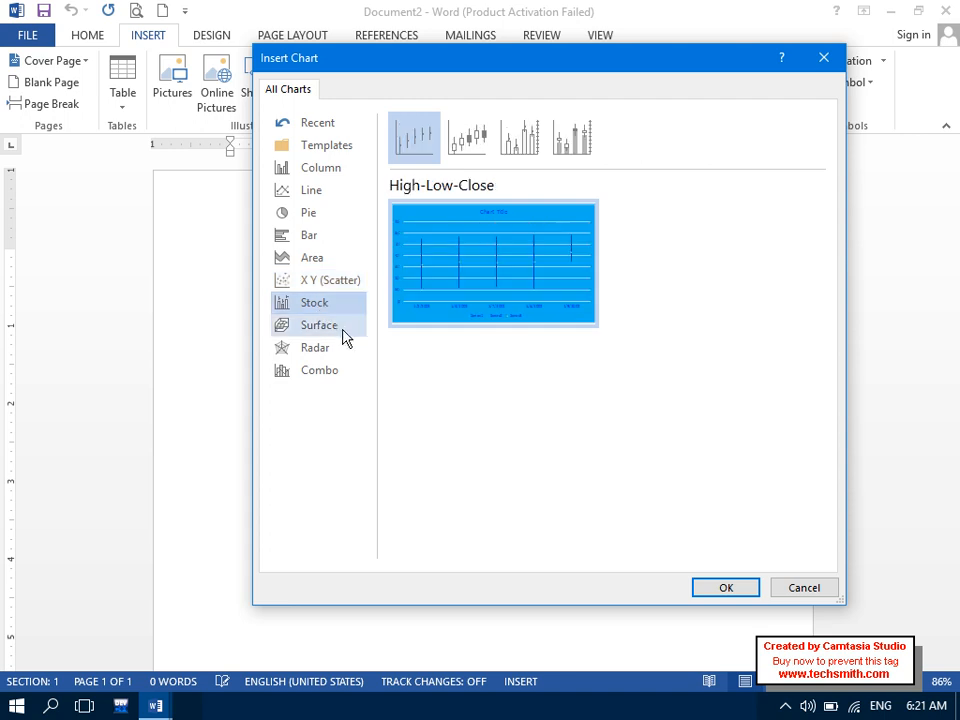
click(350, 336)
click(346, 352)
click(344, 374)
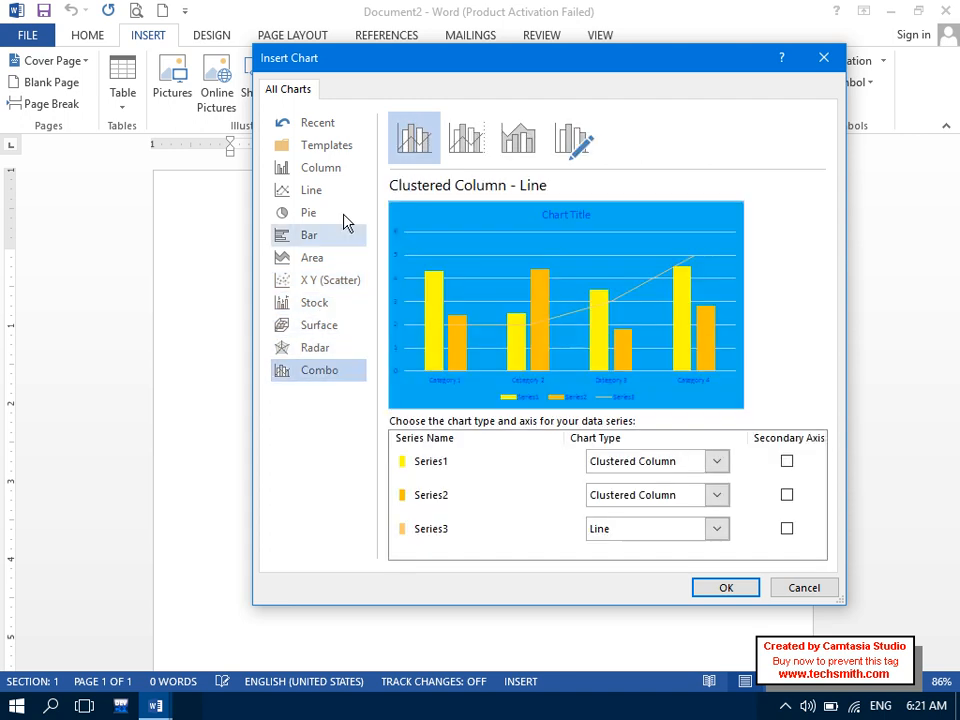
click(335, 174)
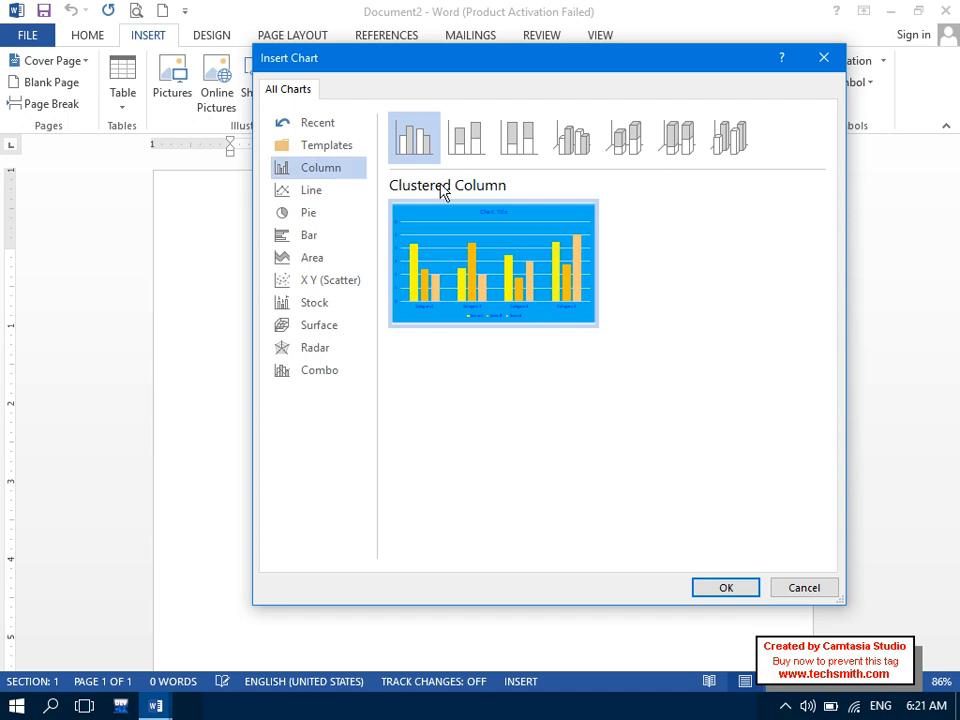
- Insert the Clustered Column chart, dismiss the activation prompt, and move the data sheet down
mouse_move(483, 253)
click(733, 587)
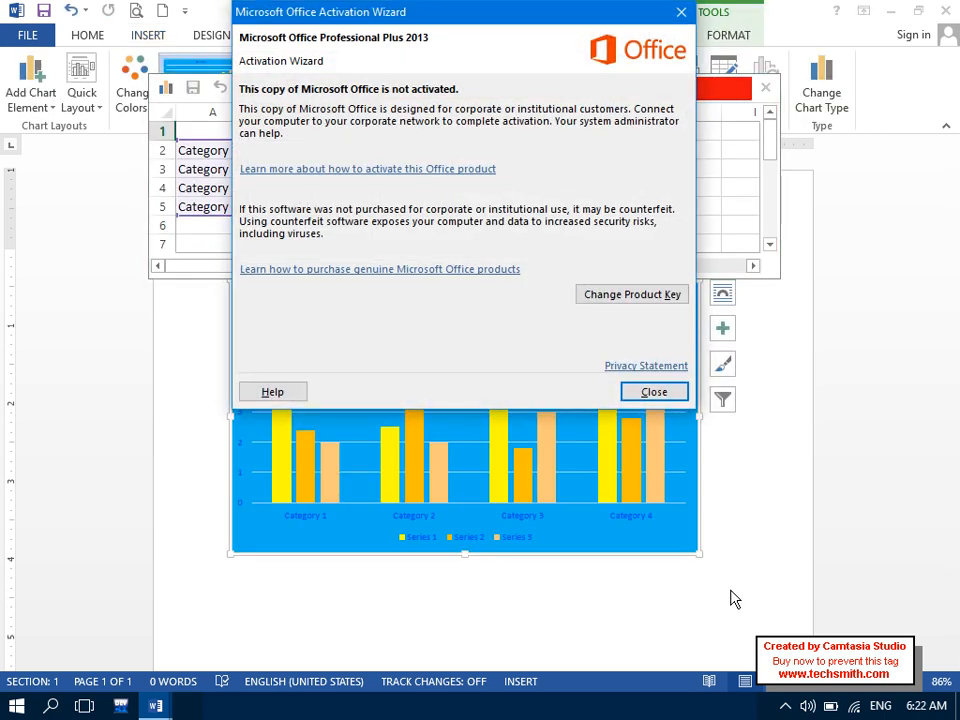
click(650, 391)
drag(540, 91, 557, 168)
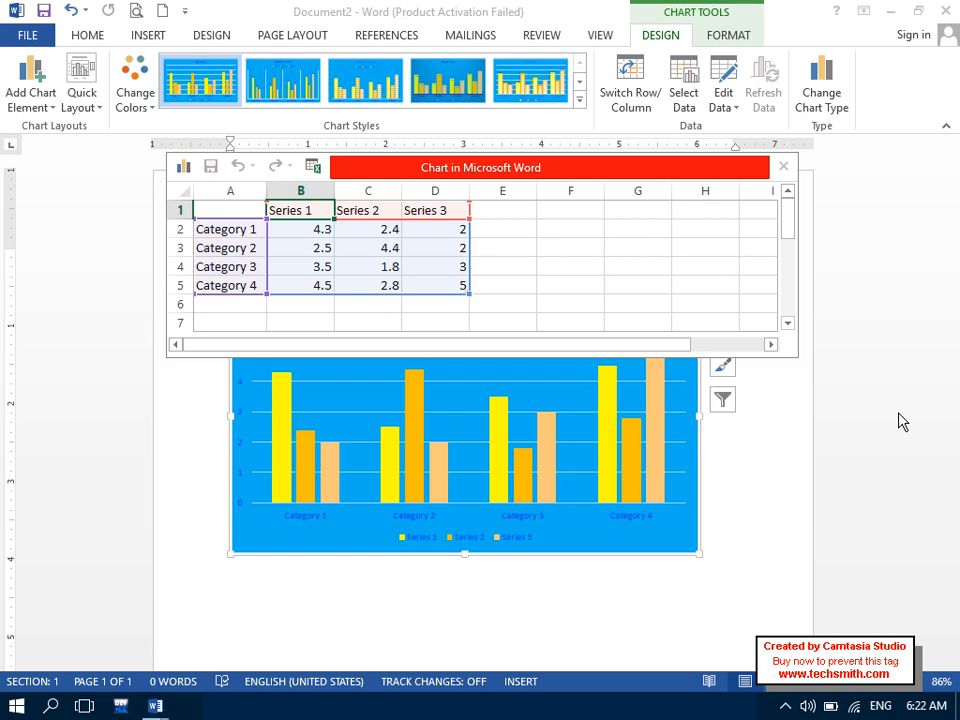
- Enter 'Years' as the label column heading in cell A1
drag(449, 284, 229, 211)
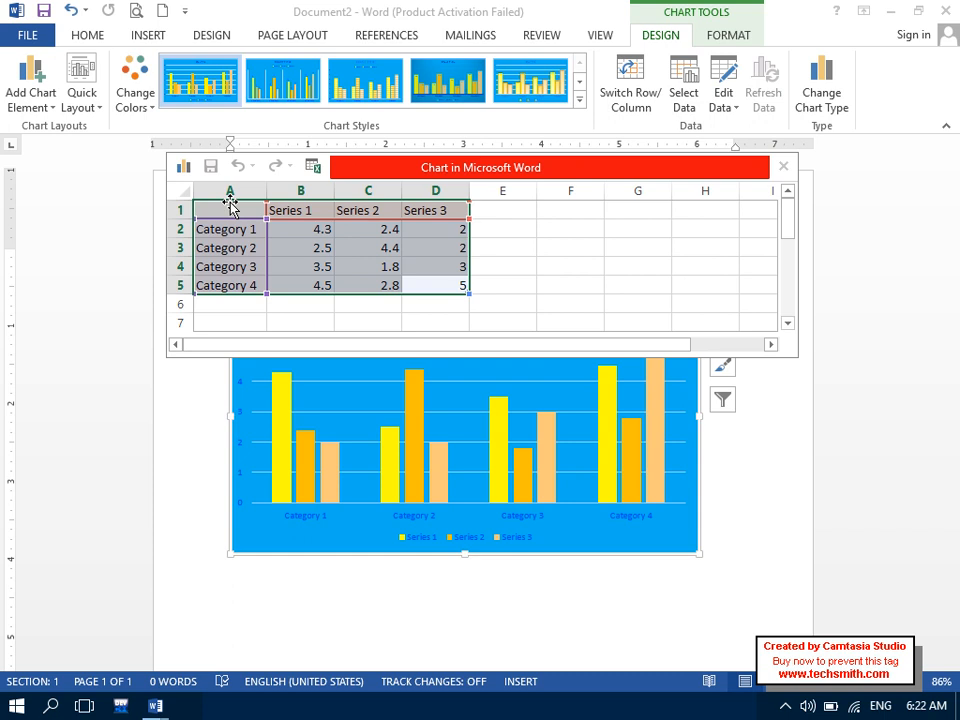
click(241, 208)
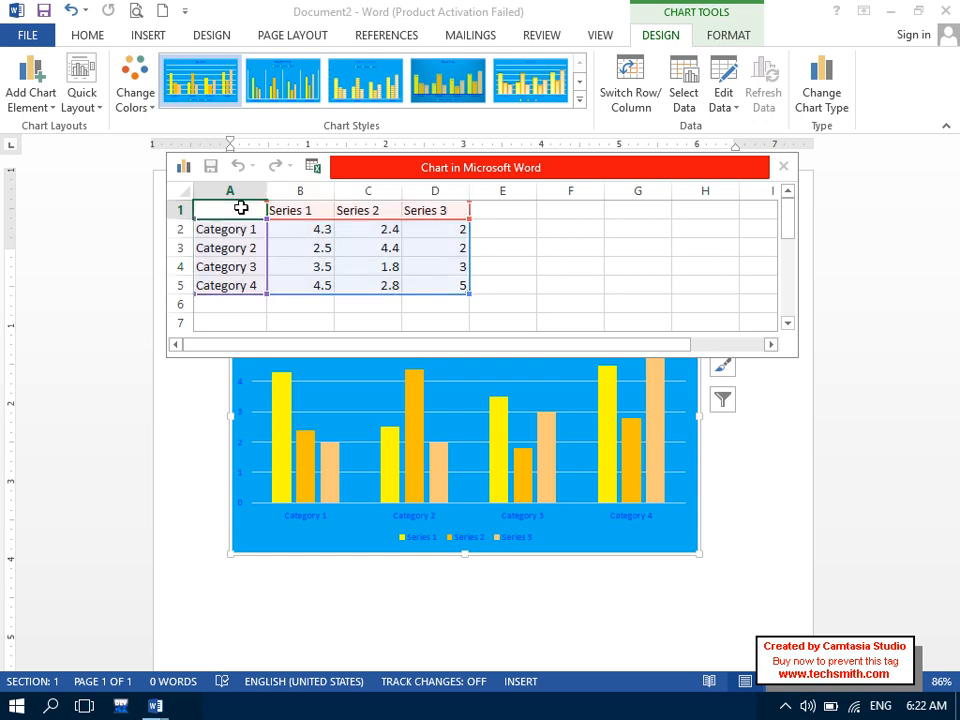
text(Years)
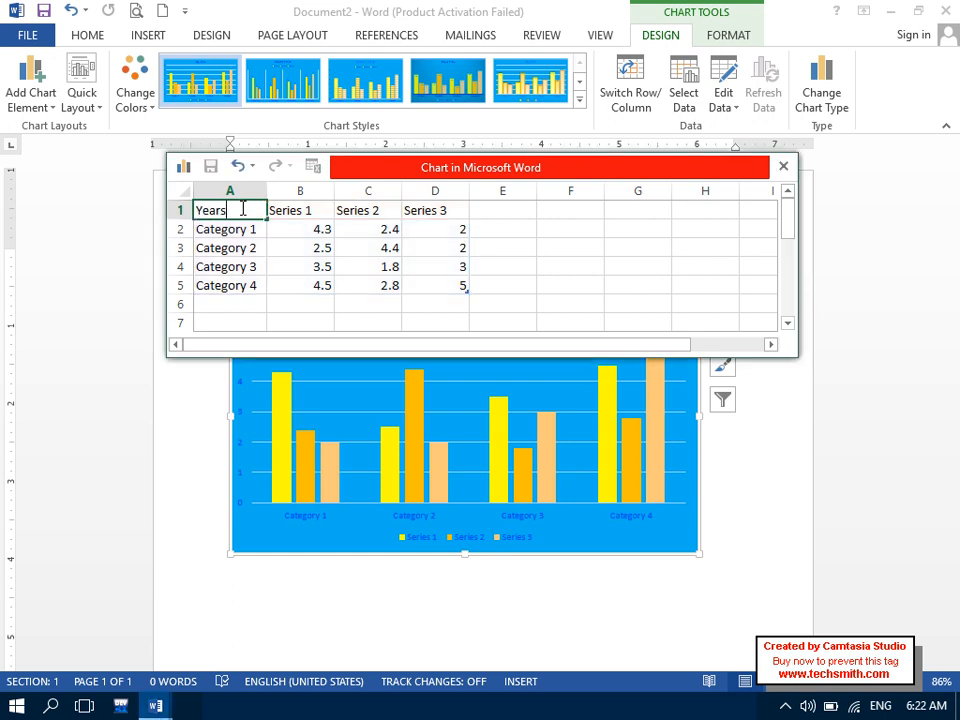
key(Return)
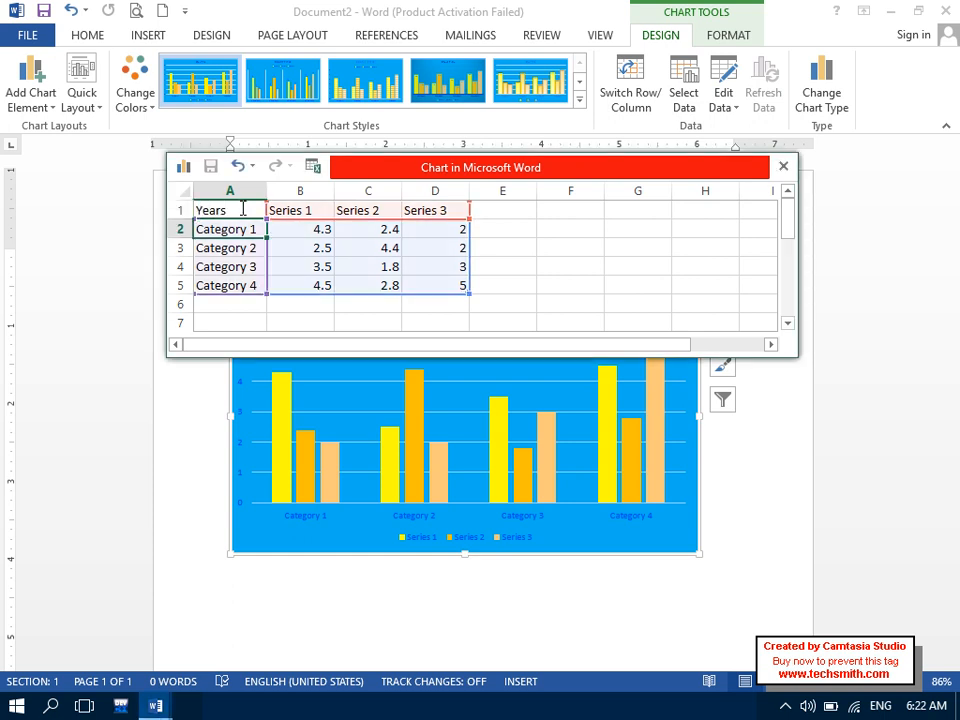
text(201)
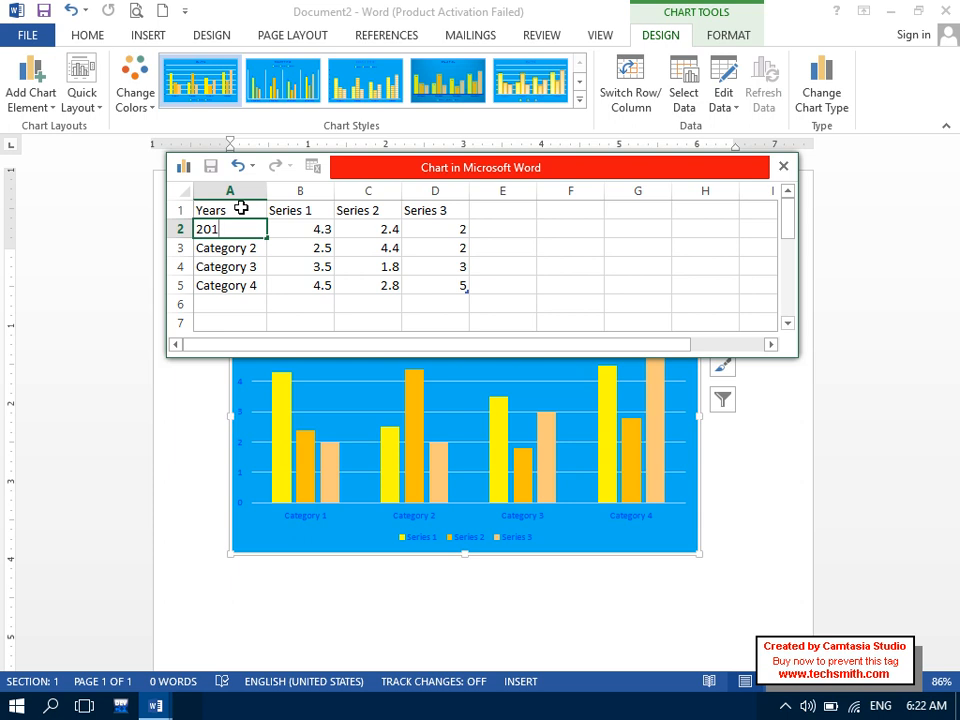
text(8)
key(Return)
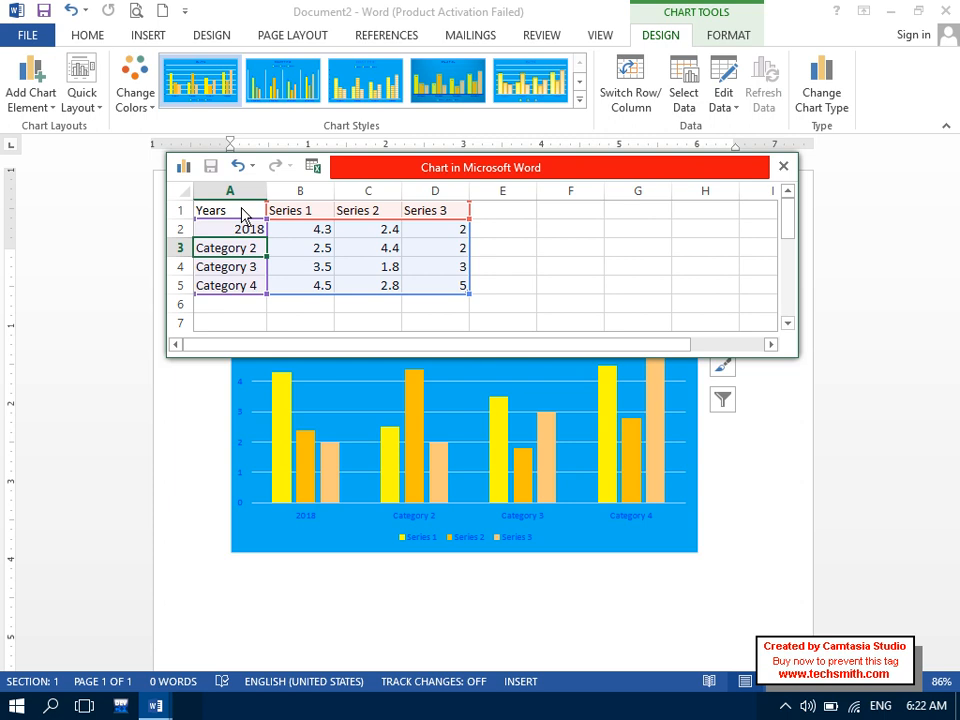
key(Up)
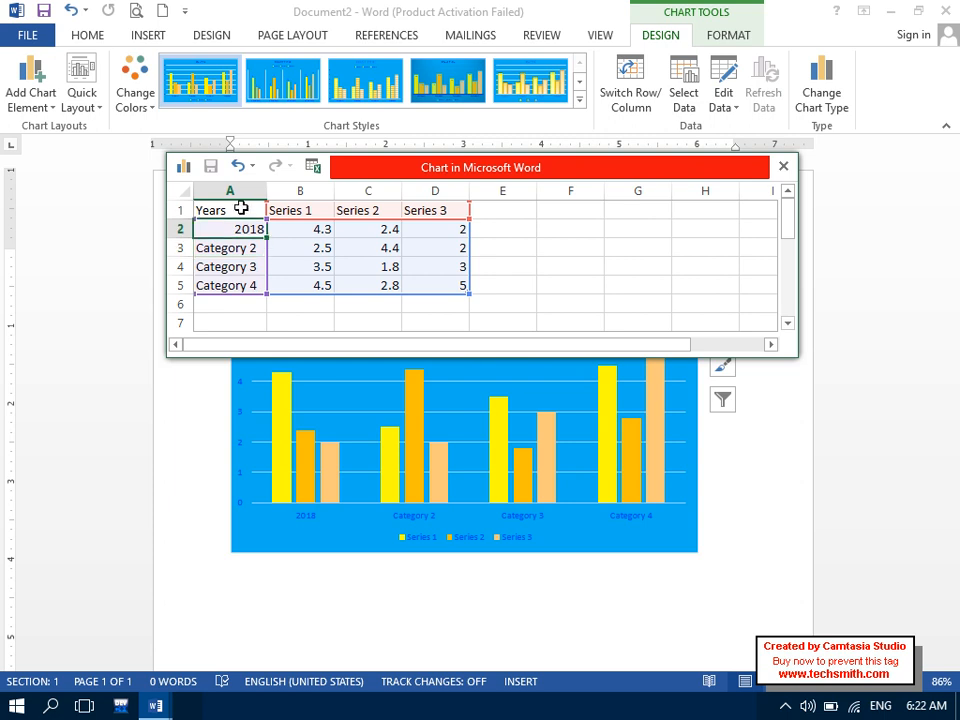
- Enter the categories CS, EL, Ec. and EngDep in cells A2 to A5
text(CS)
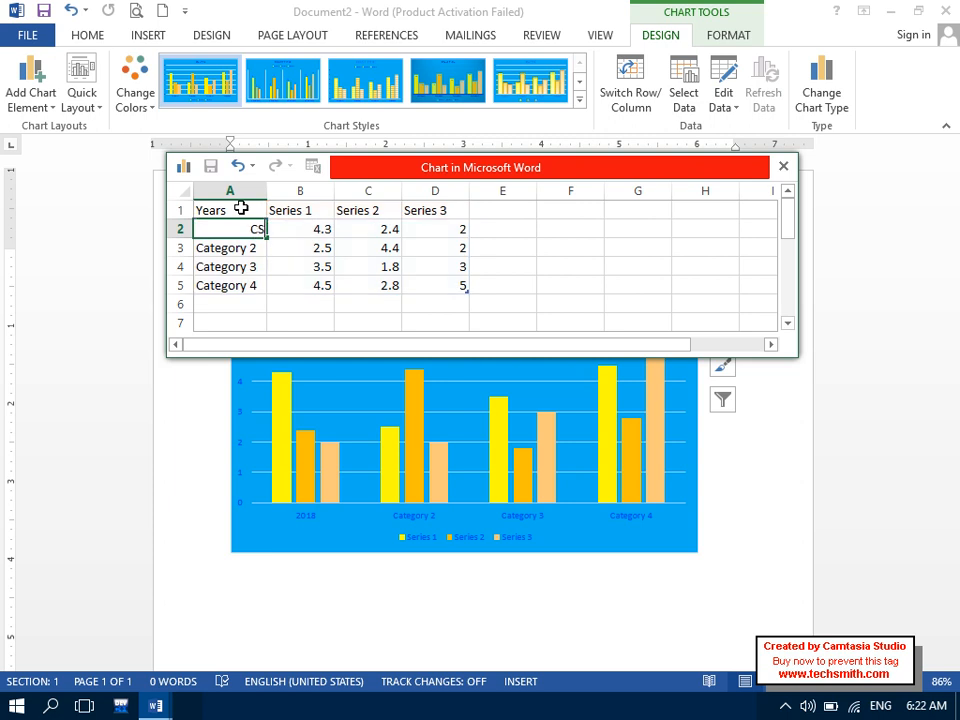
key(Return)
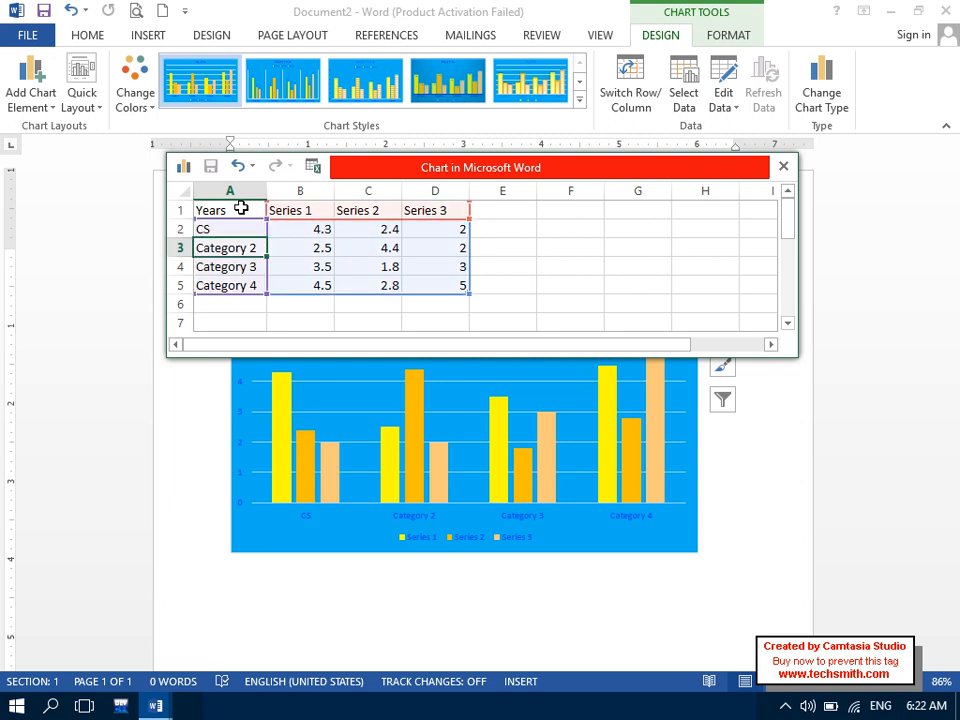
text(EL)
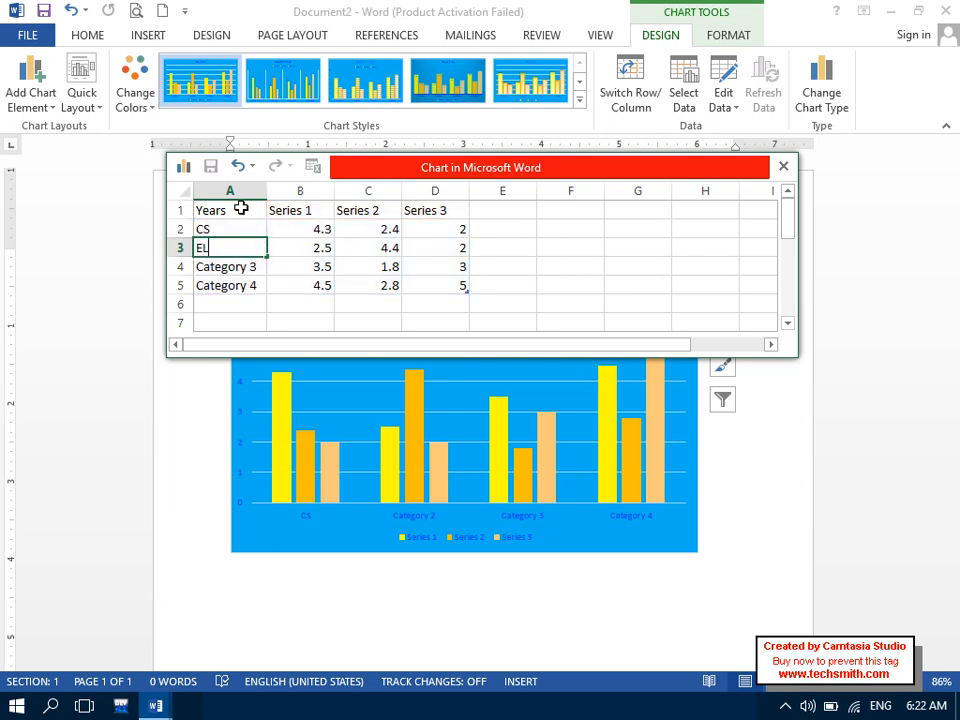
key(Return)
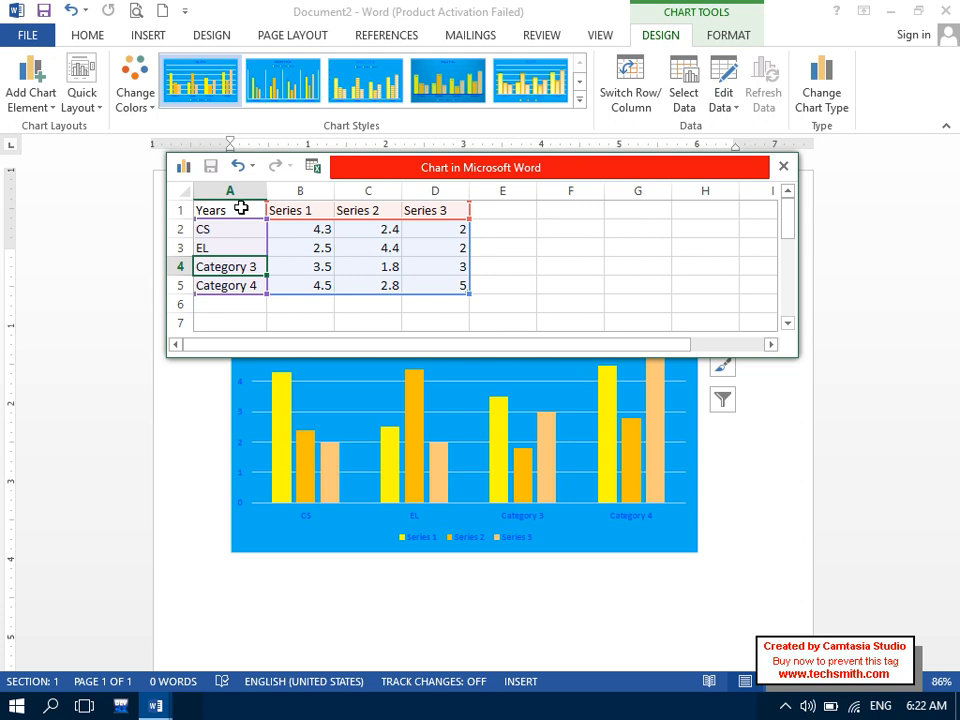
text(EL)
key(BackSpace)
text(.c)
key(BackSpace)
key(BackSpace)
text(c.)
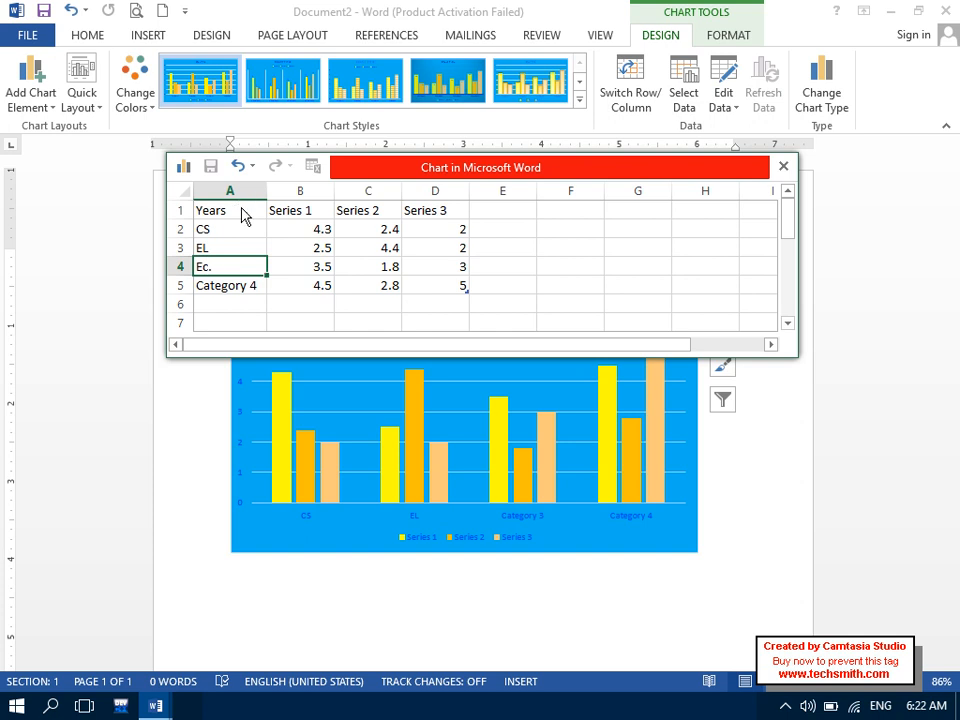
key(Return)
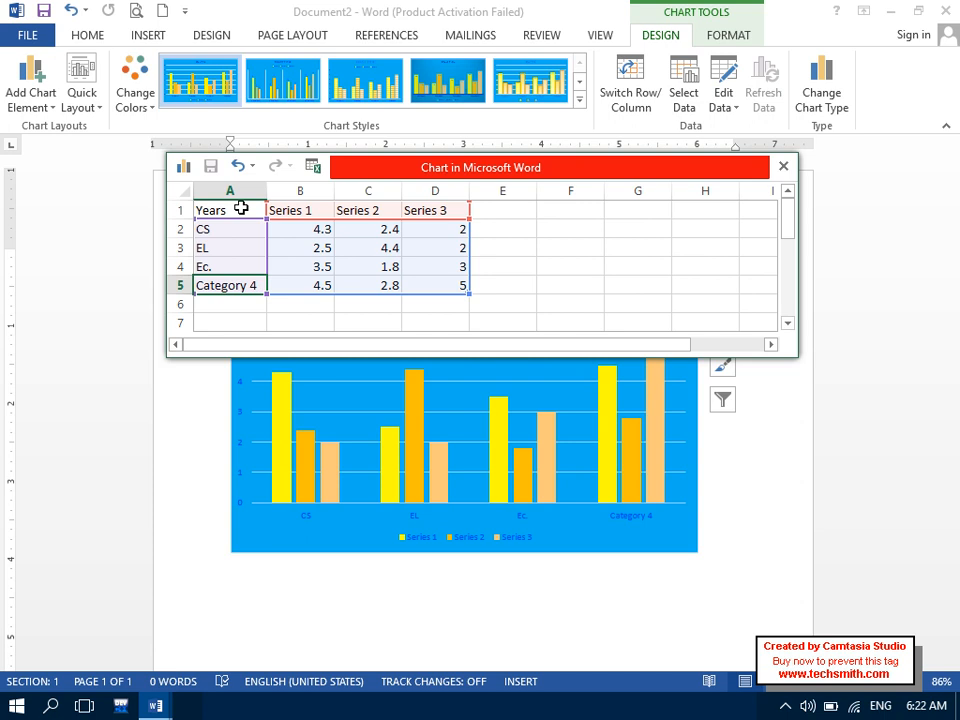
text(E)
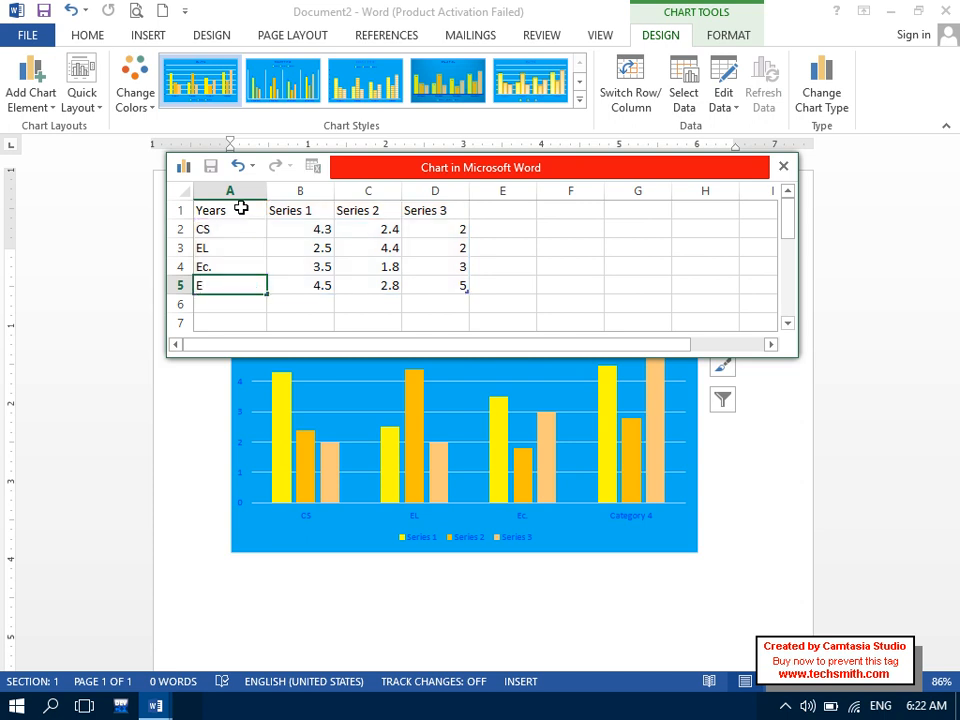
text(ngDep)
key(Return)
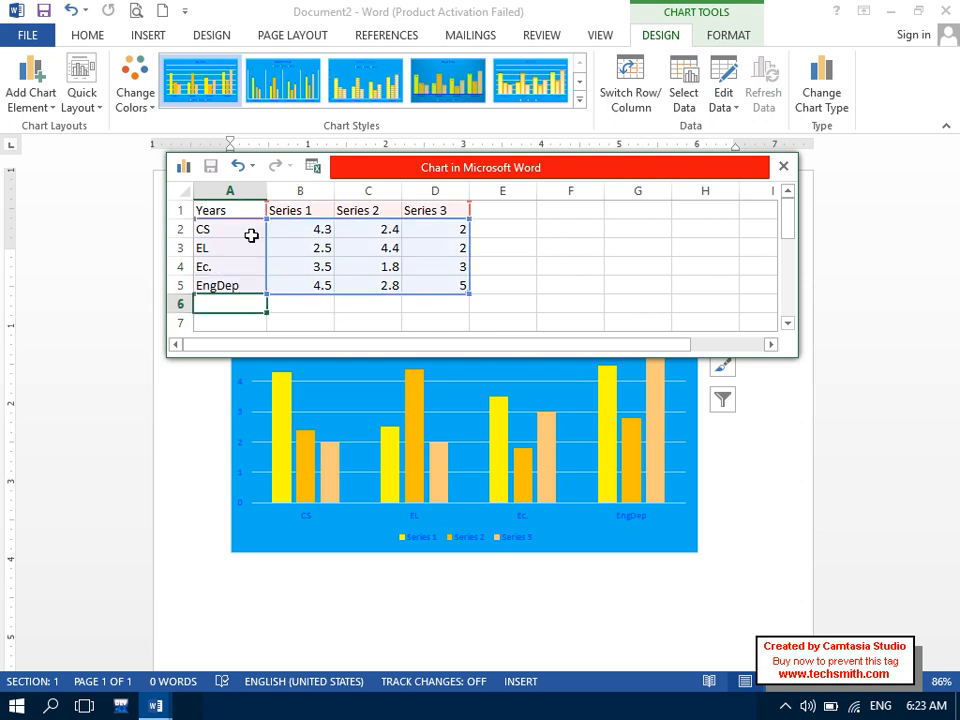
drag(249, 229, 246, 294)
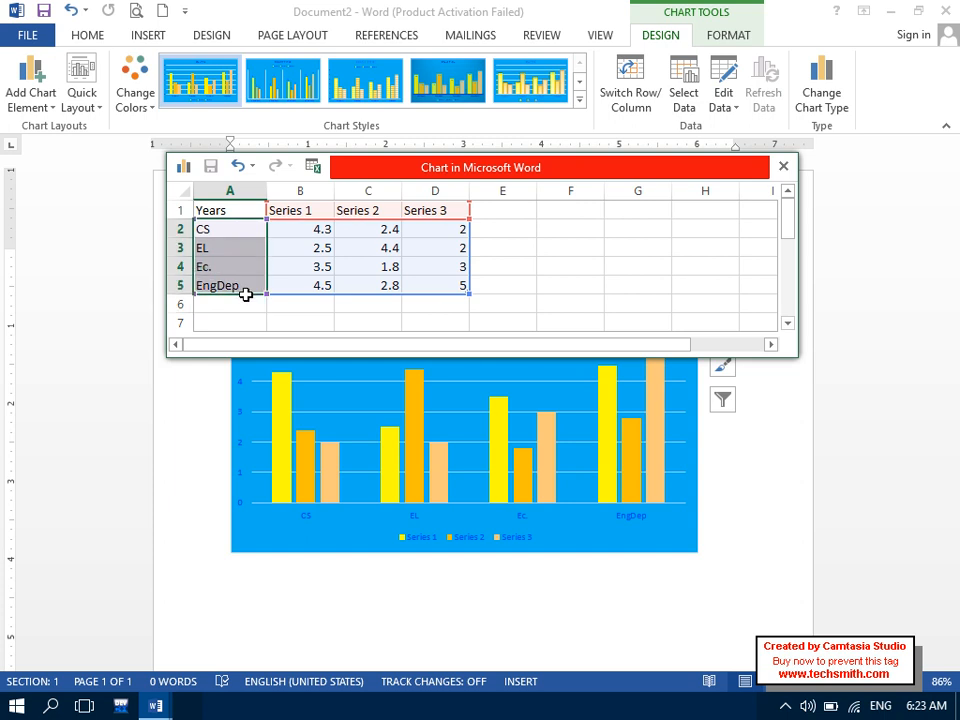
- Name the three series 2016, 2017 and 2018 in cells B1 to D1
click(301, 208)
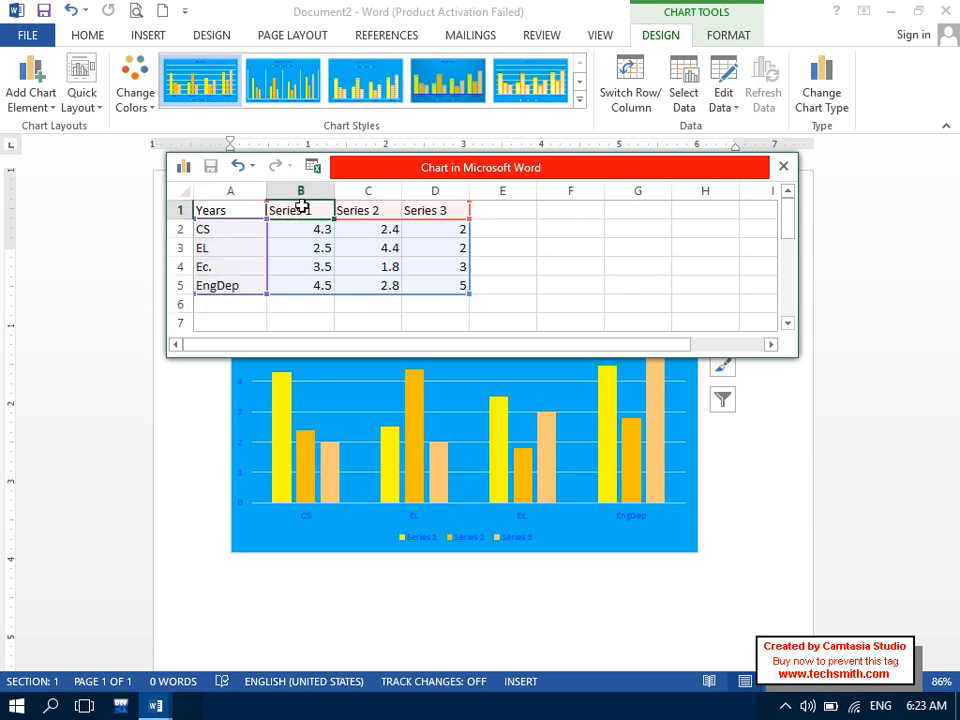
text(2016)
key(Tab)
text(2017)
key(Tab)
text(2018)
key(Return)
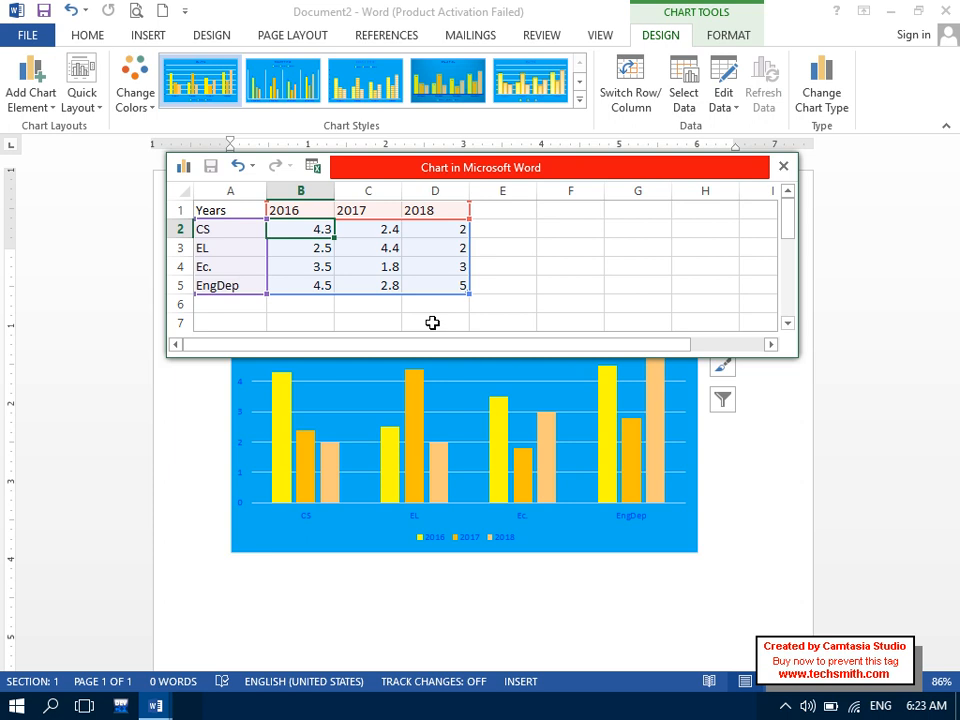
- Enter the CS values 870, 789 and 690 for 2016–2018
text(87)
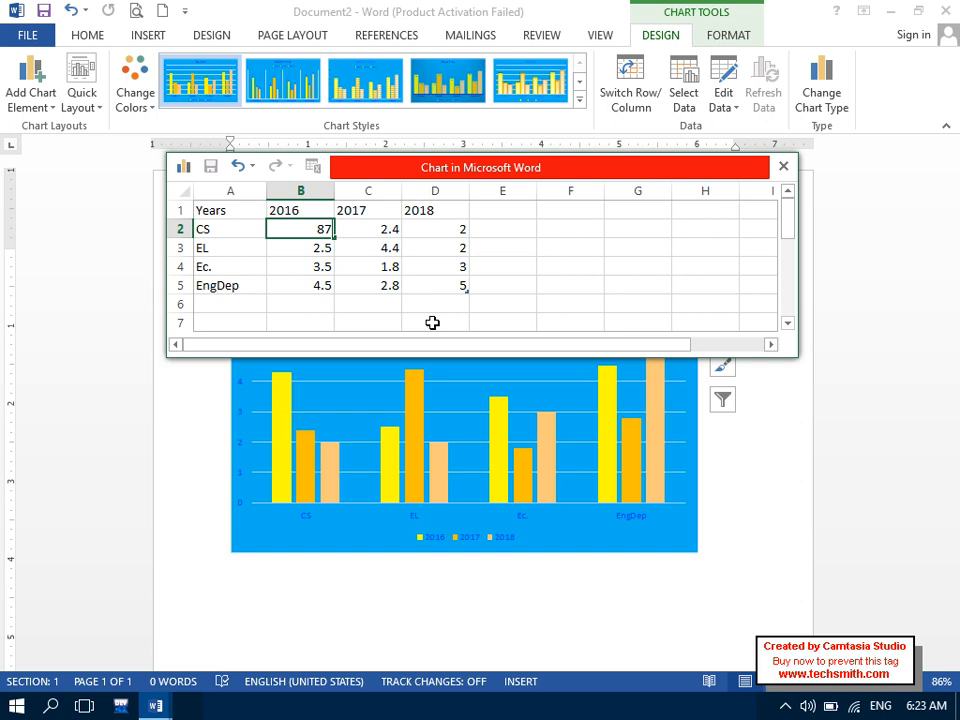
text(0)
key(Tab)
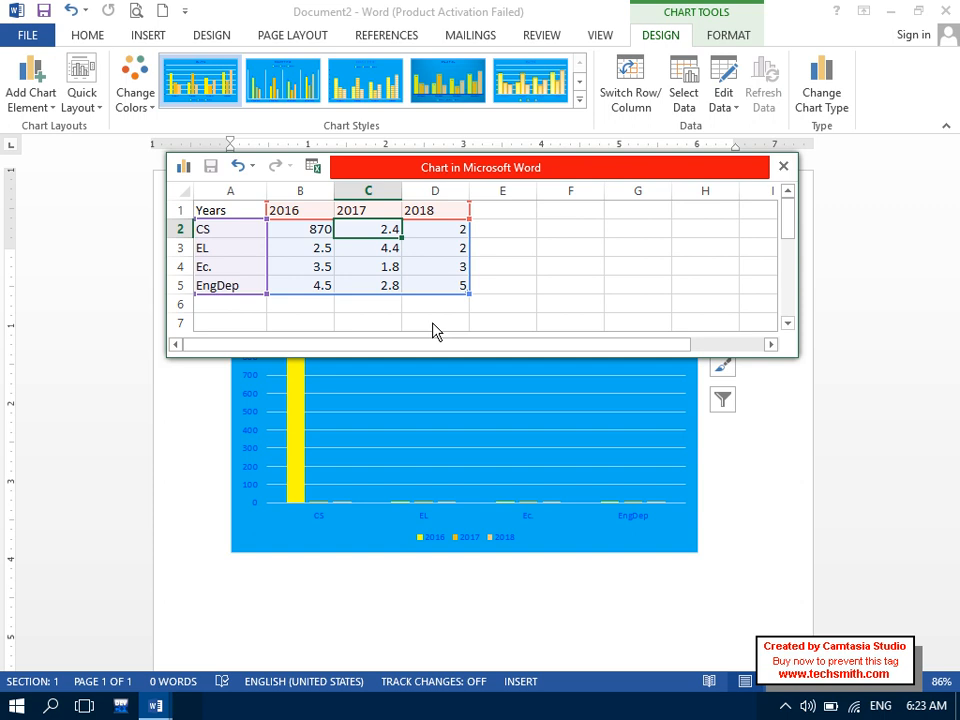
text(789)
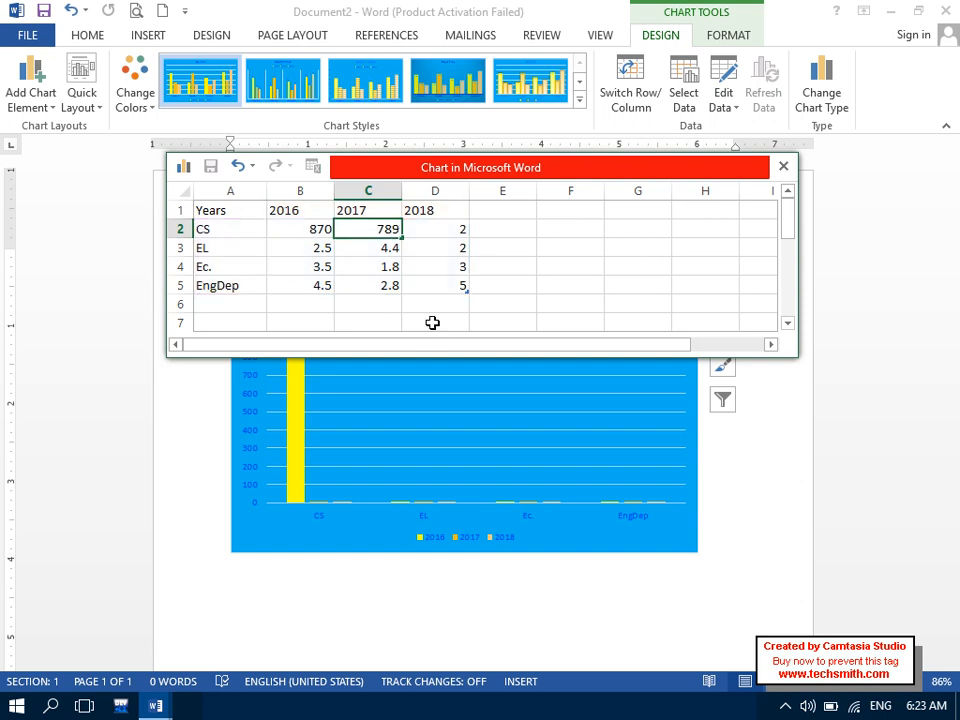
key(Tab)
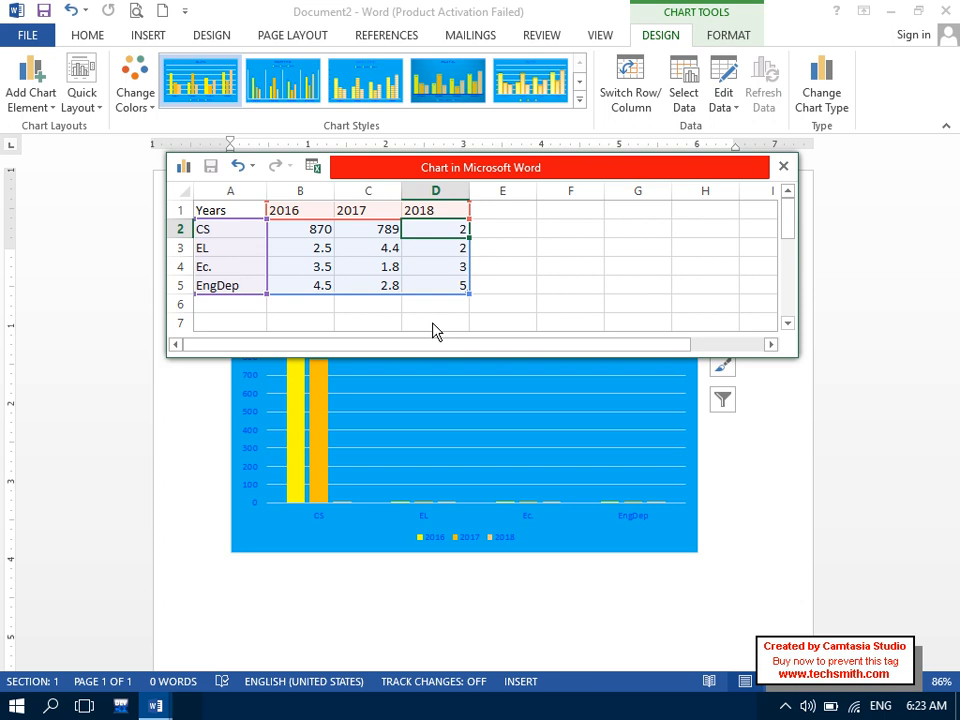
text(690)
key(Return)
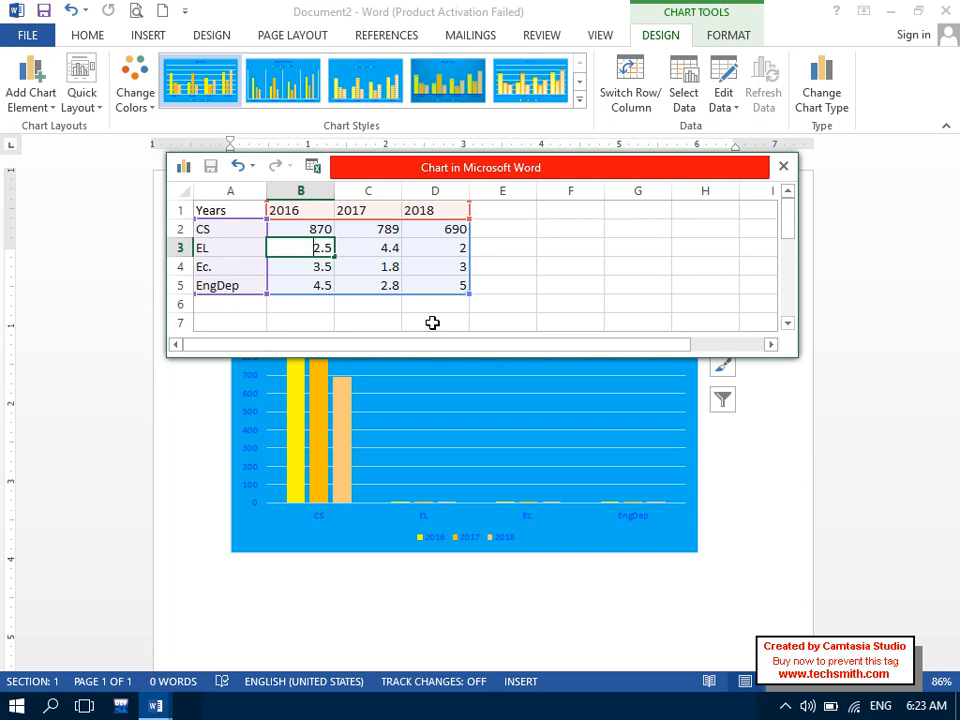
- Enter the EL values 2000, 1890 and 1600 for 2016–2018
text(2000)
key(BackSpace)
text(0)
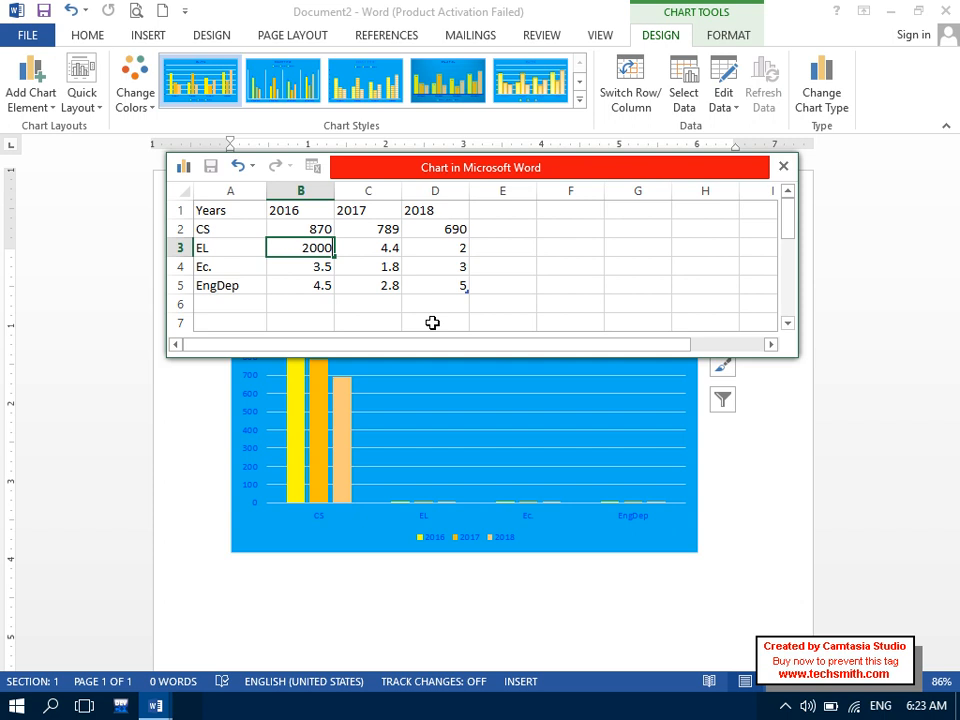
key(Tab)
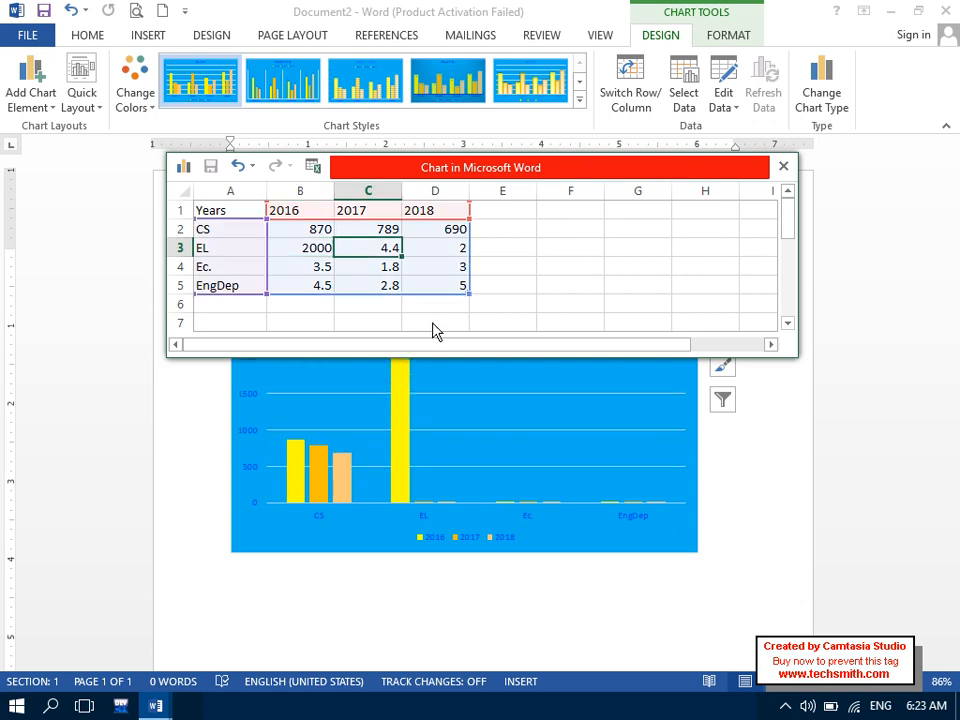
text(1890)
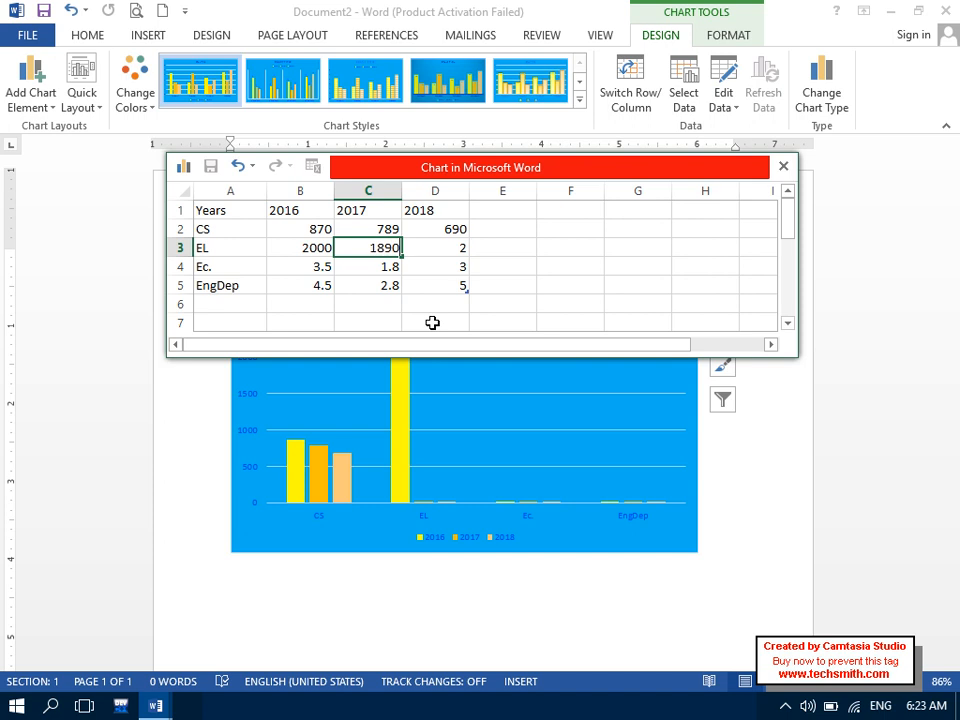
key(Tab)
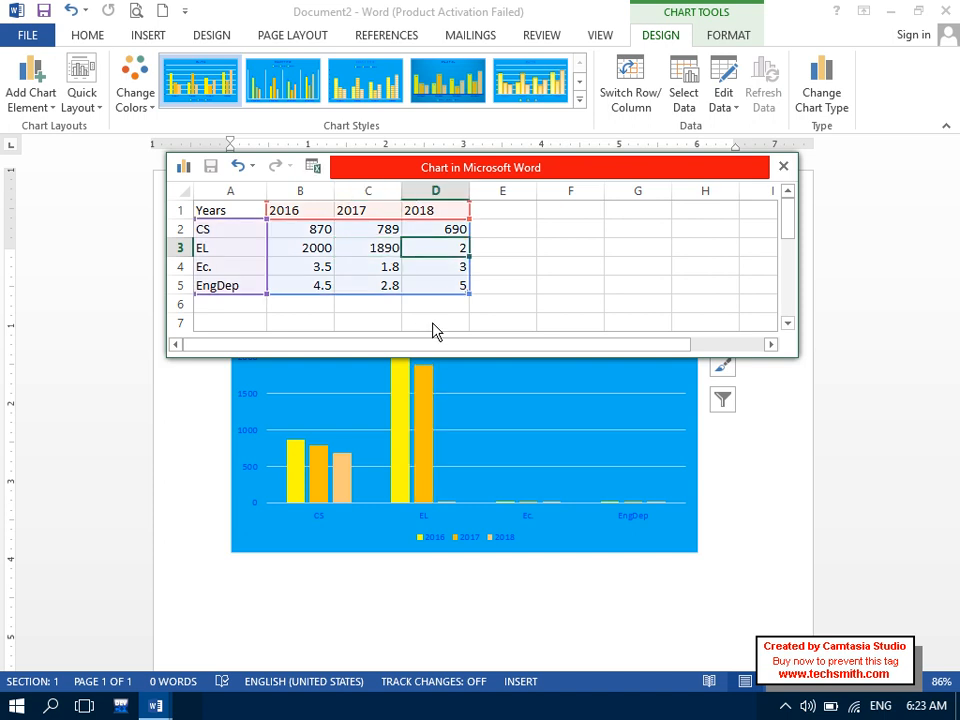
text(16000)
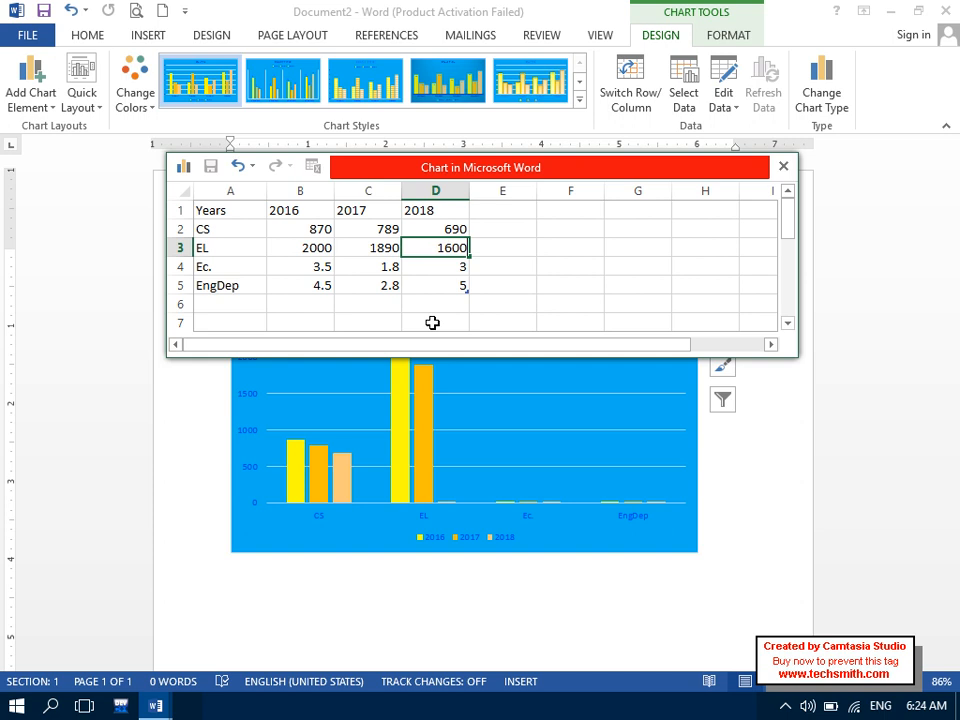
key(BackSpace)
key(Return)
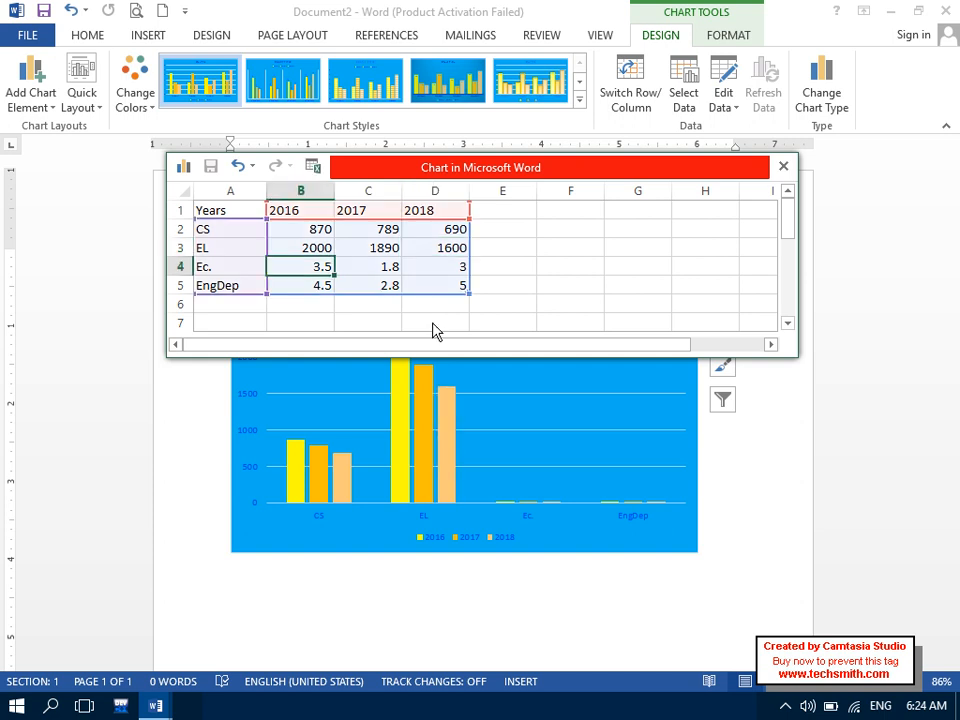
- Enter the Ec. values 300, 400 and 700 for 2016–2018
text(300)
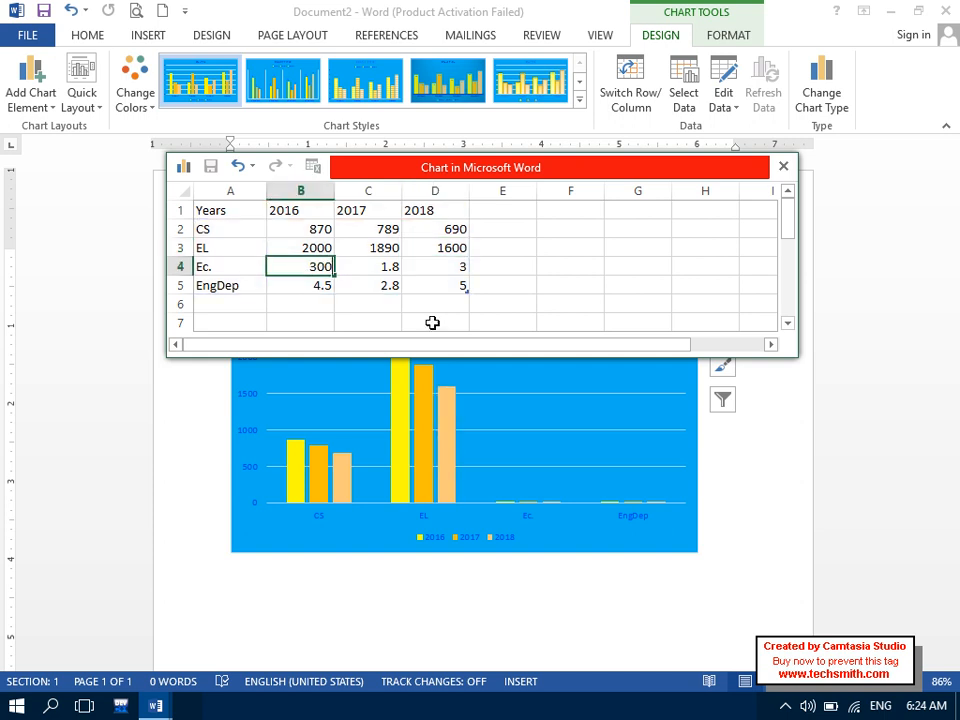
key(Tab)
text(4000)
key(BackSpace)
key(Tab)
text(700)
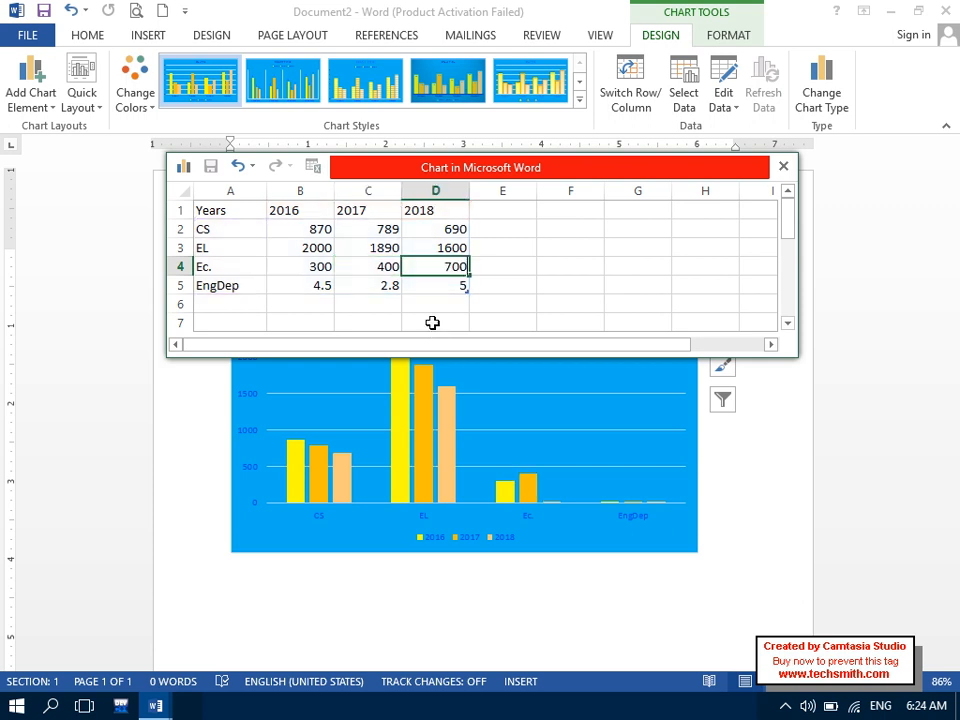
key(Return)
- Enter the EngDep values 1100, 1700 and 1870 for 2016–2018
text(1200)
key(Escape)
key(Tab)
key(Tab)
key(Tab)
key(Tab)
key(Up)
key(Tab)
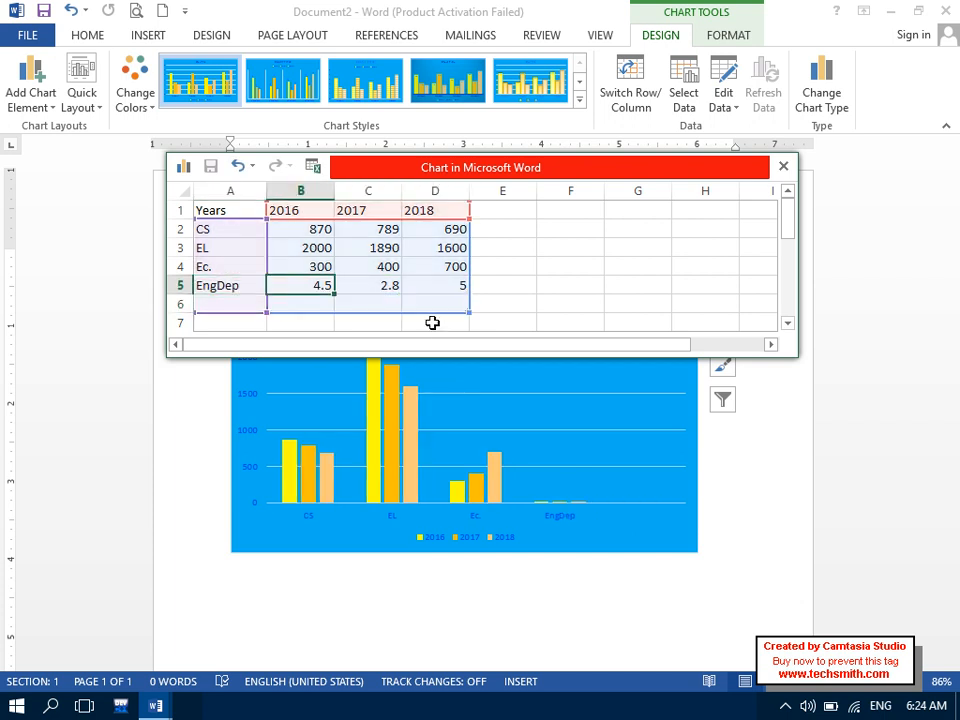
text(1100)
key(Tab)
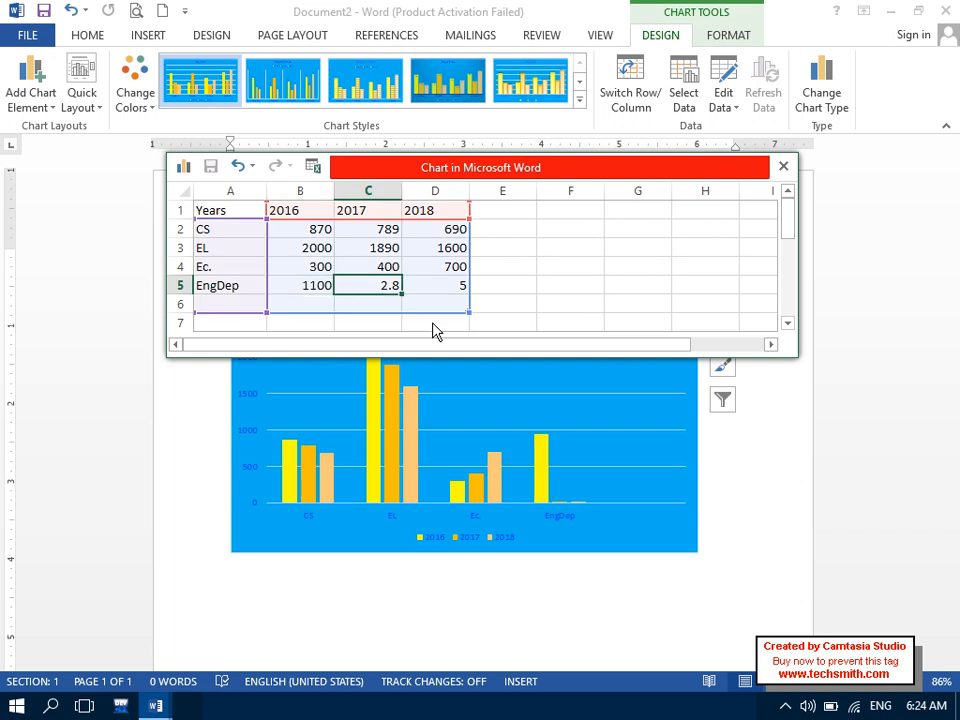
text(1700)
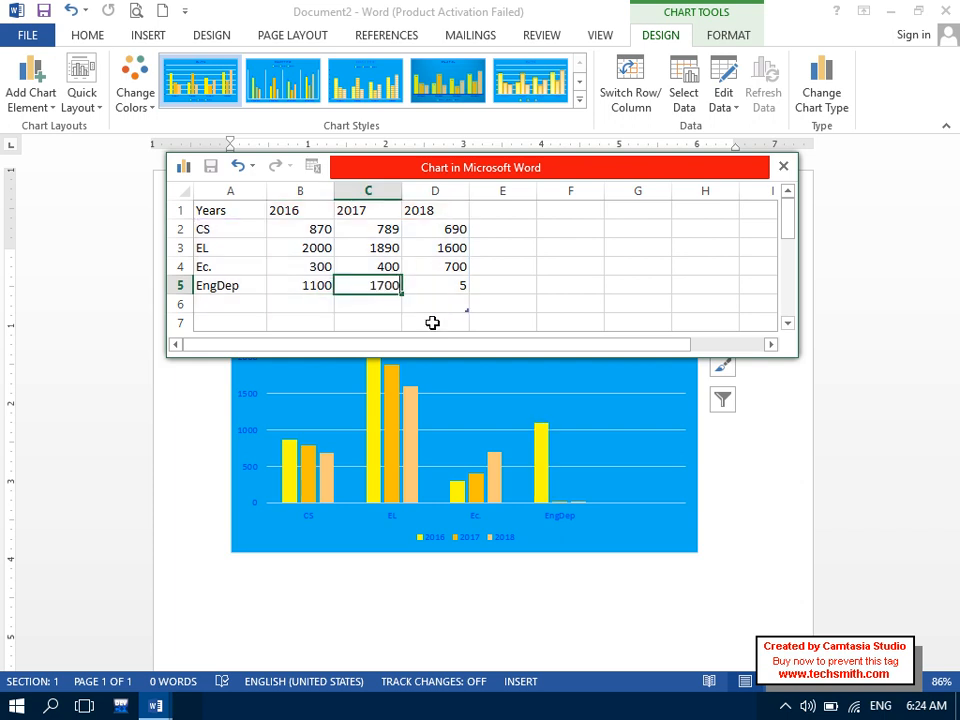
key(Tab)
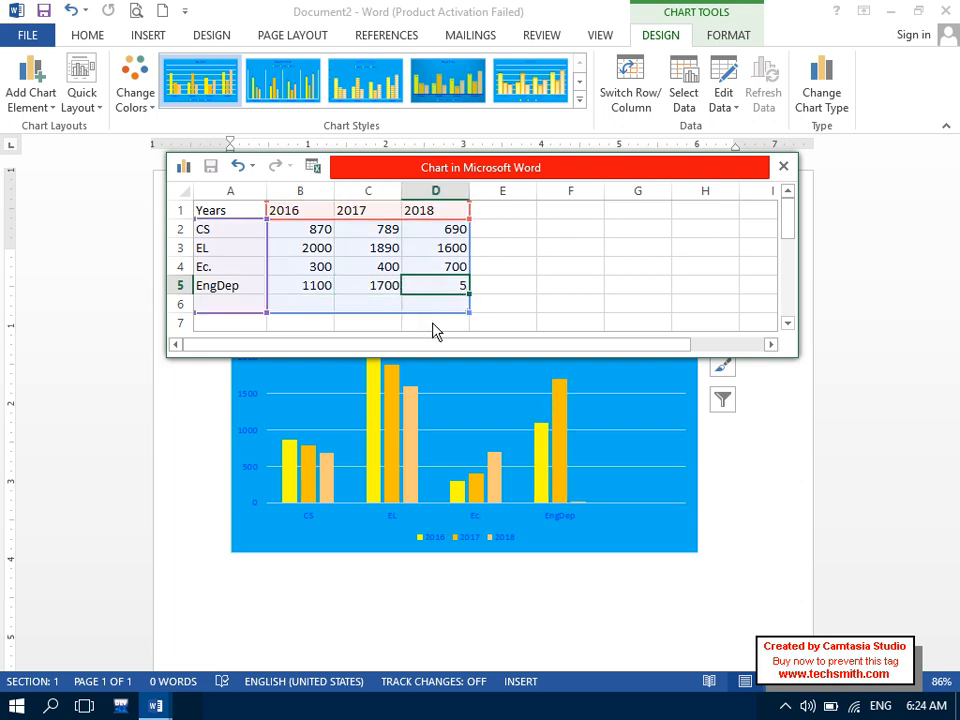
text(1870)
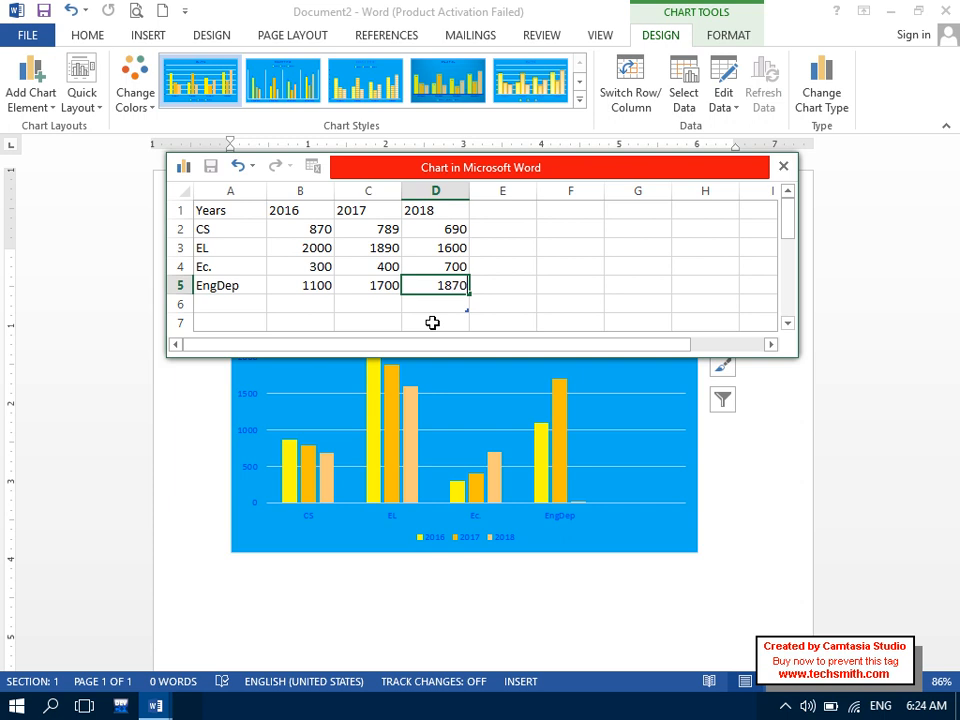
key(Return)
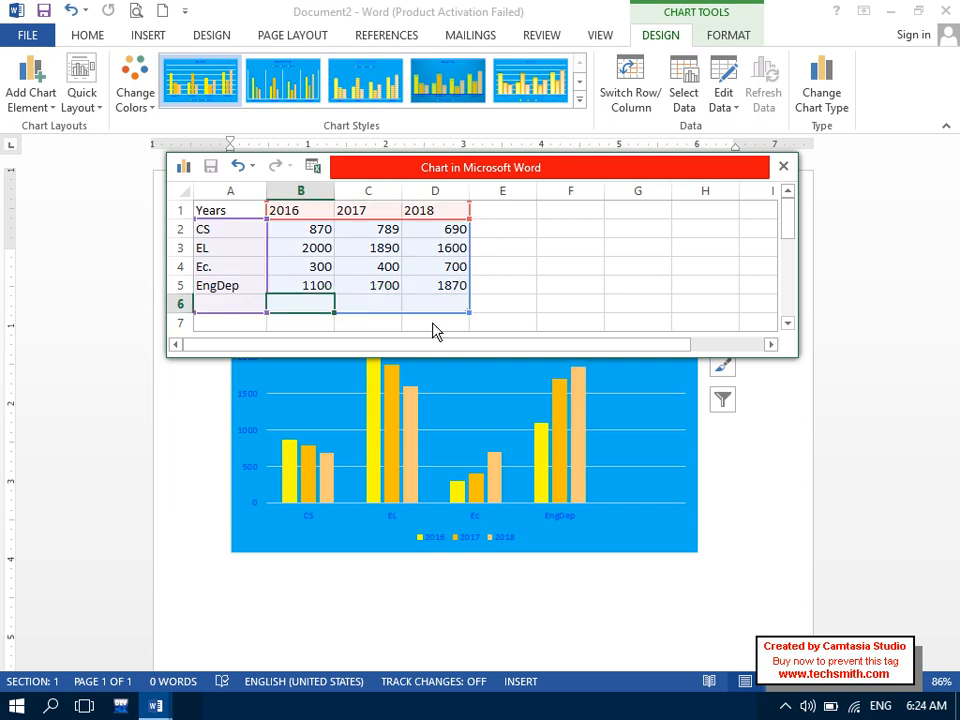
- Shrink the chart data range to end at row 5 and close the data sheet
click(364, 247)
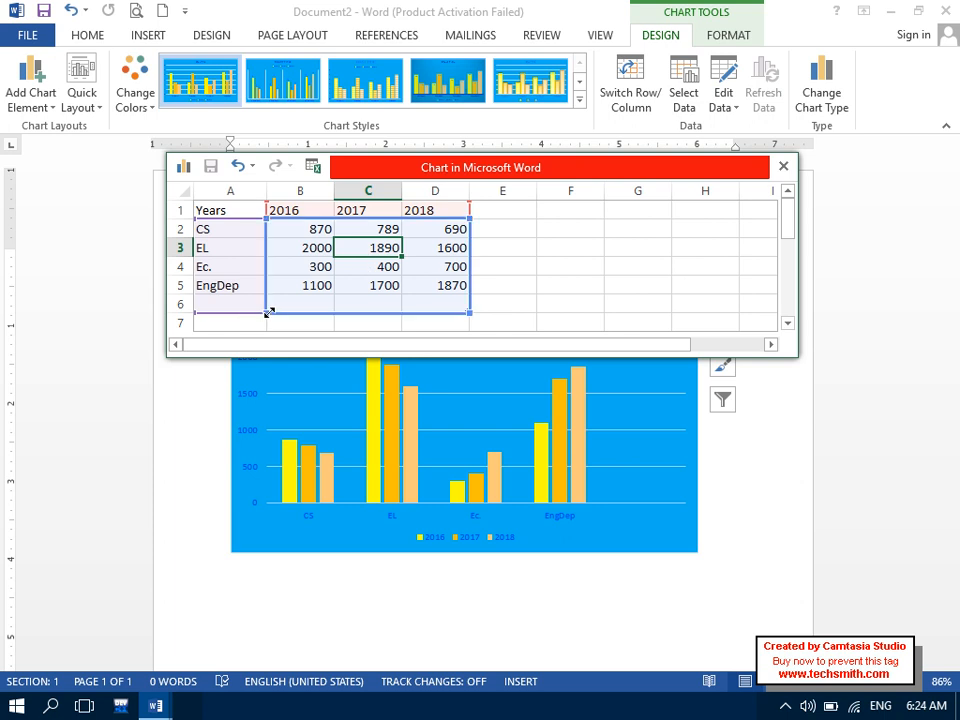
drag(268, 311, 266, 296)
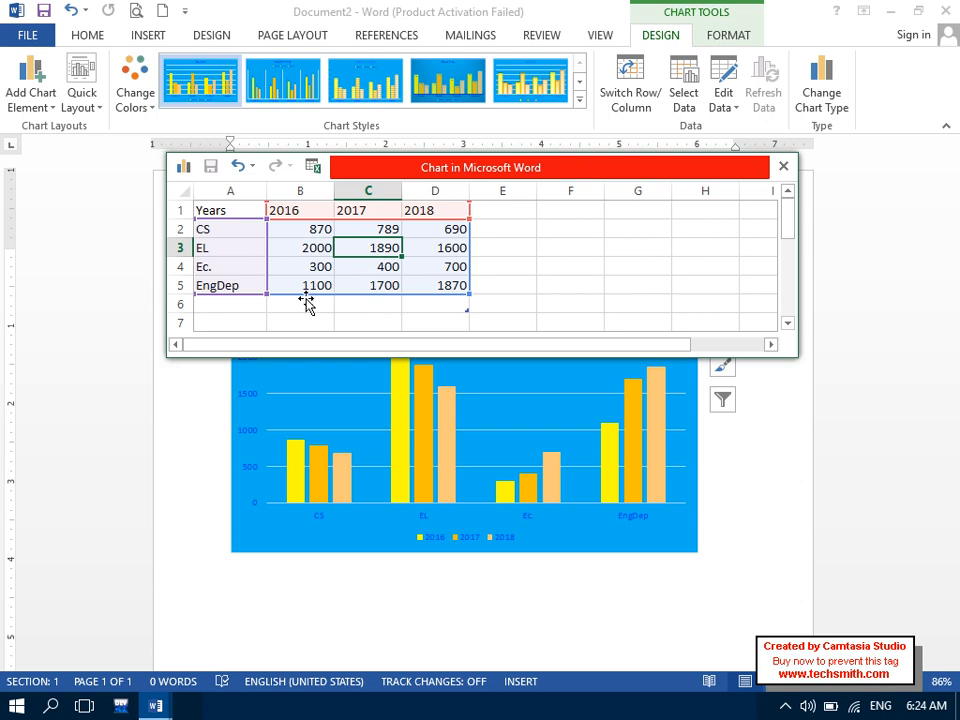
click(783, 170)
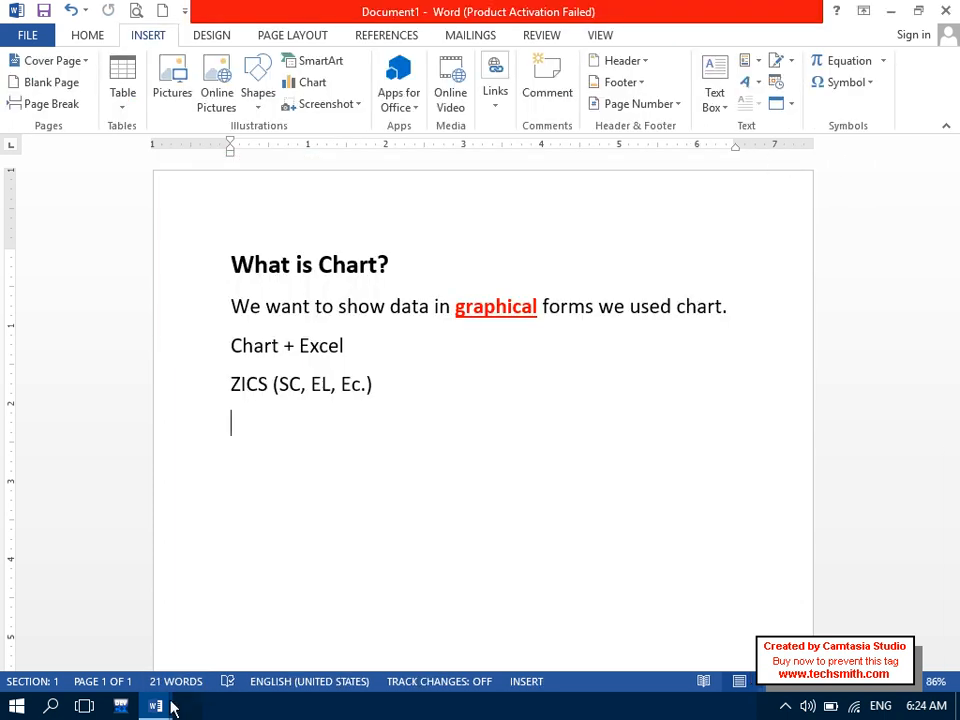
- Switch to Document2, drag the chart larger, and show the Page Layout Orientation choices
mouse_move(158, 707)
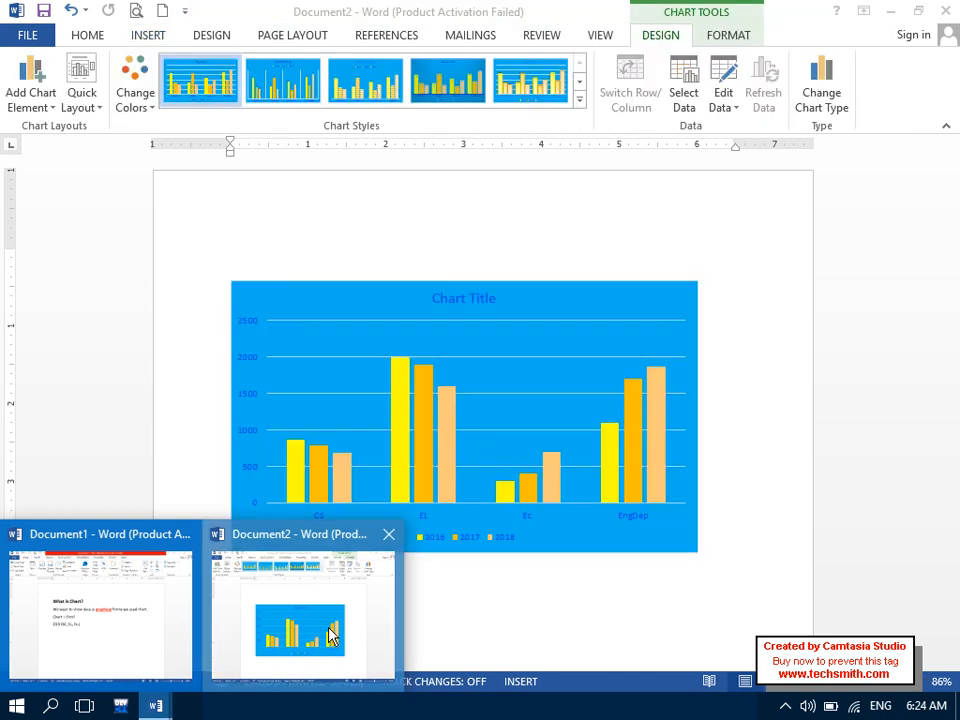
click(333, 638)
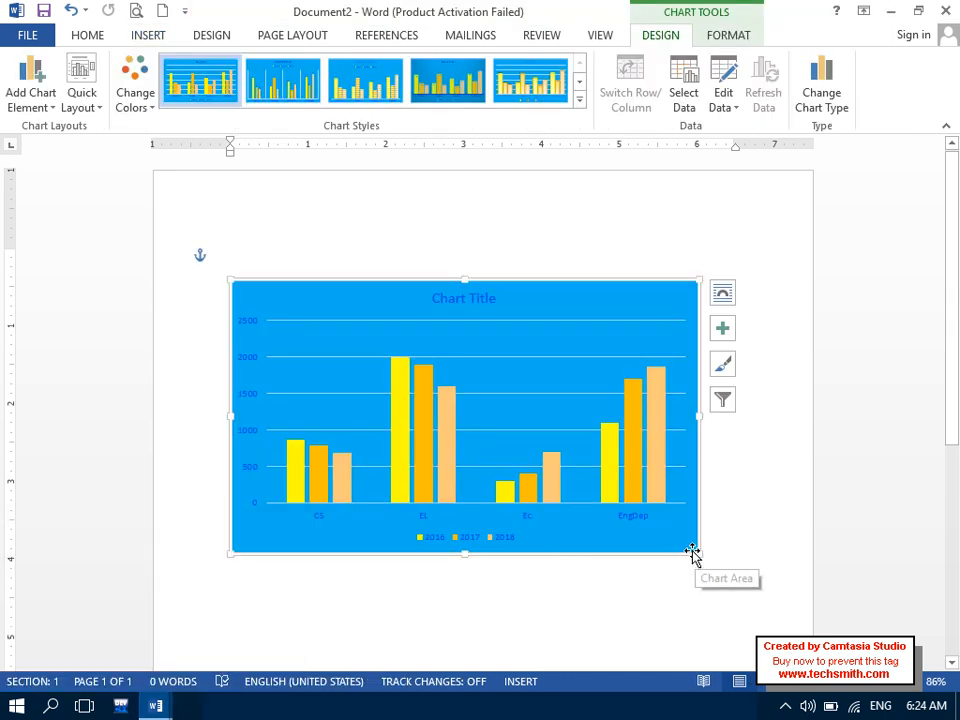
drag(697, 551, 768, 582)
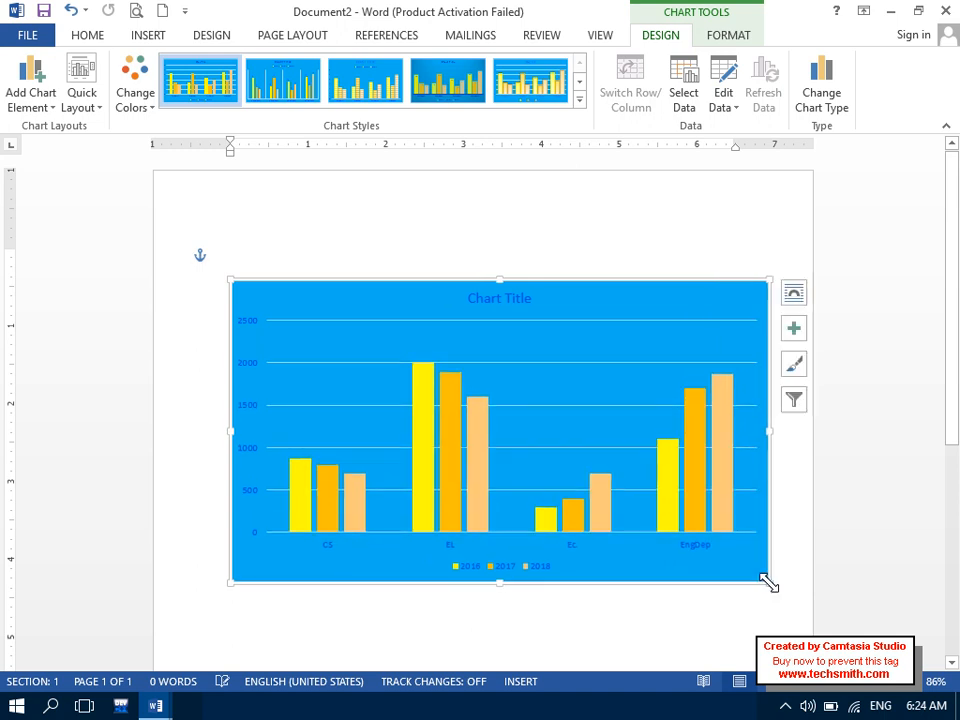
drag(229, 581, 188, 591)
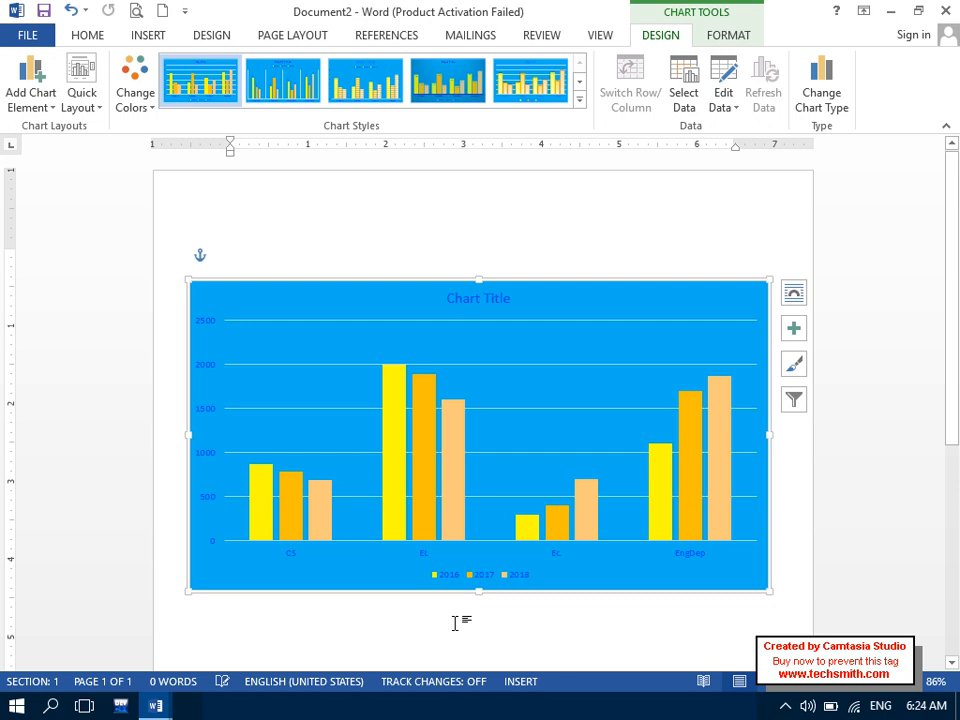
drag(766, 592, 773, 597)
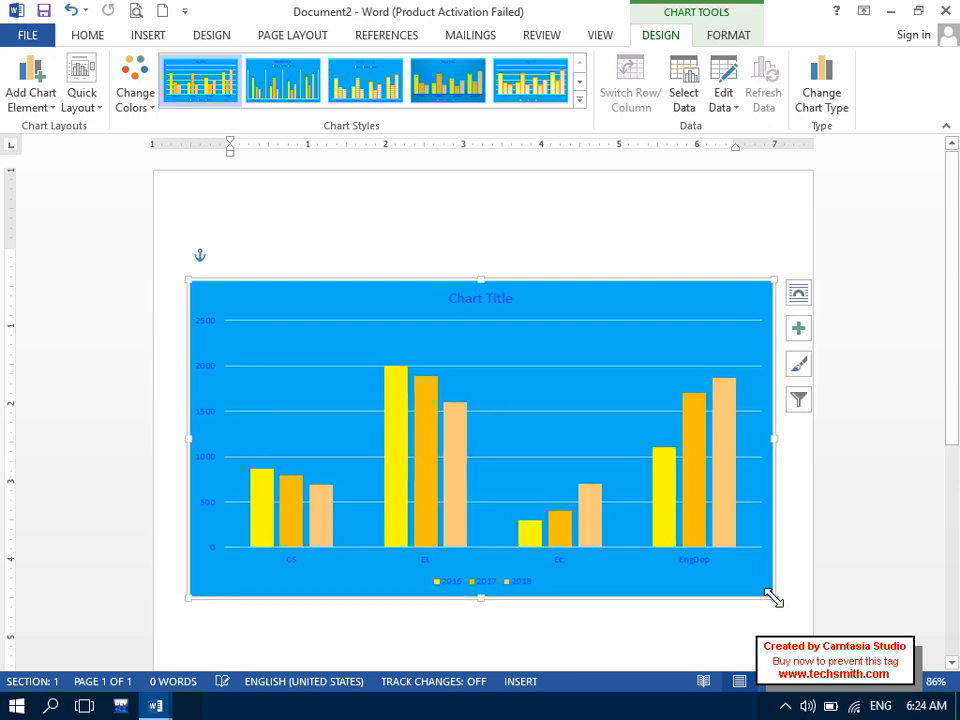
click(289, 36)
click(88, 107)
- Switch the page to landscape and enlarge the chart to fill the page
click(142, 178)
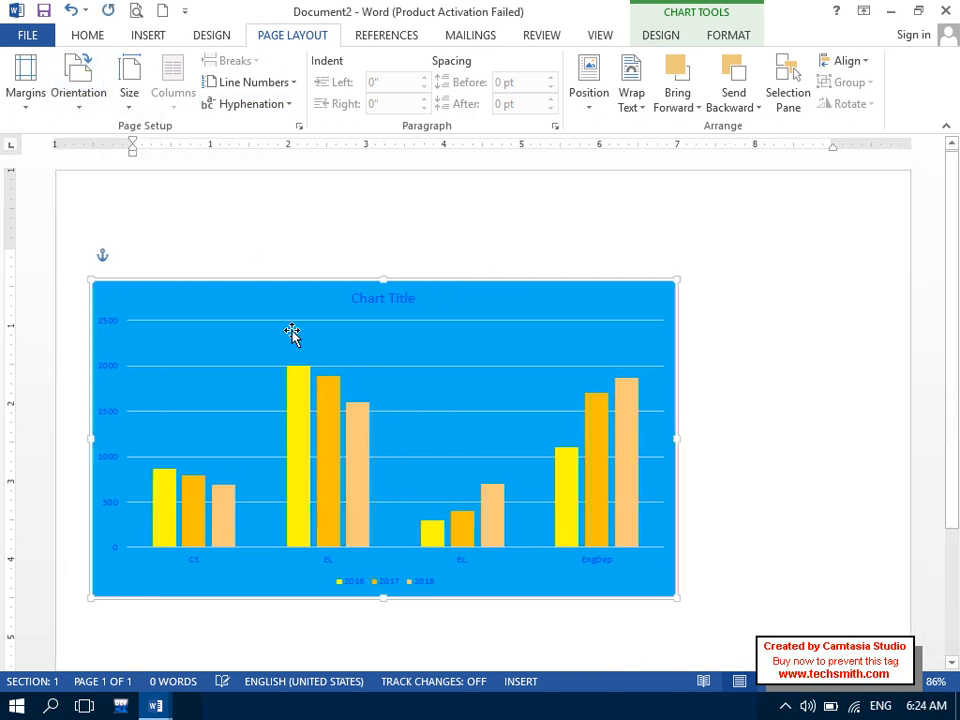
click(833, 685)
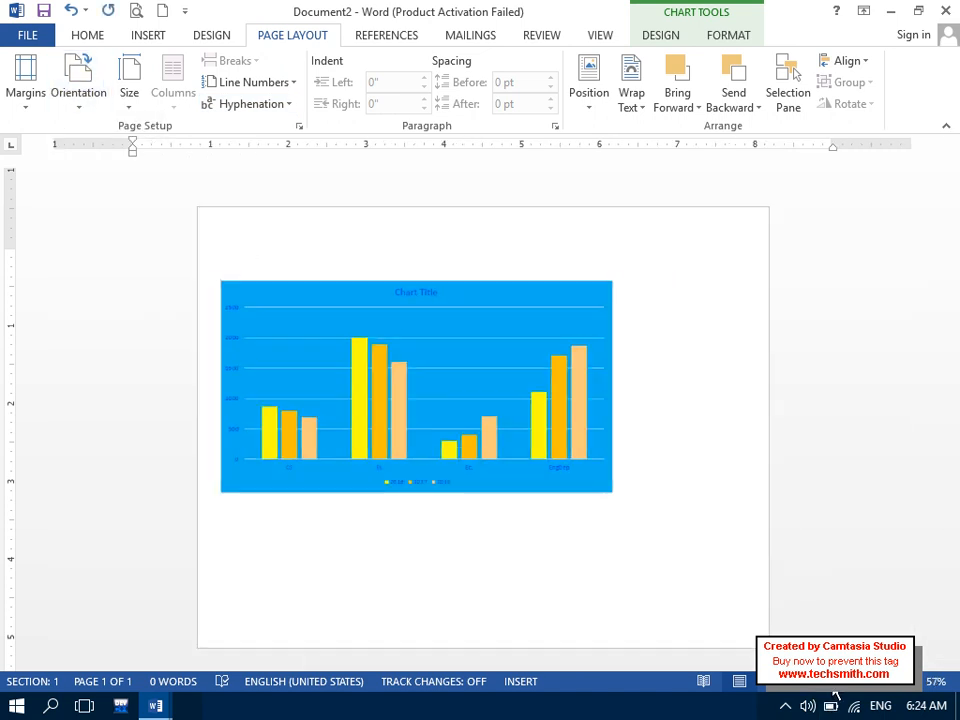
drag(608, 479, 740, 596)
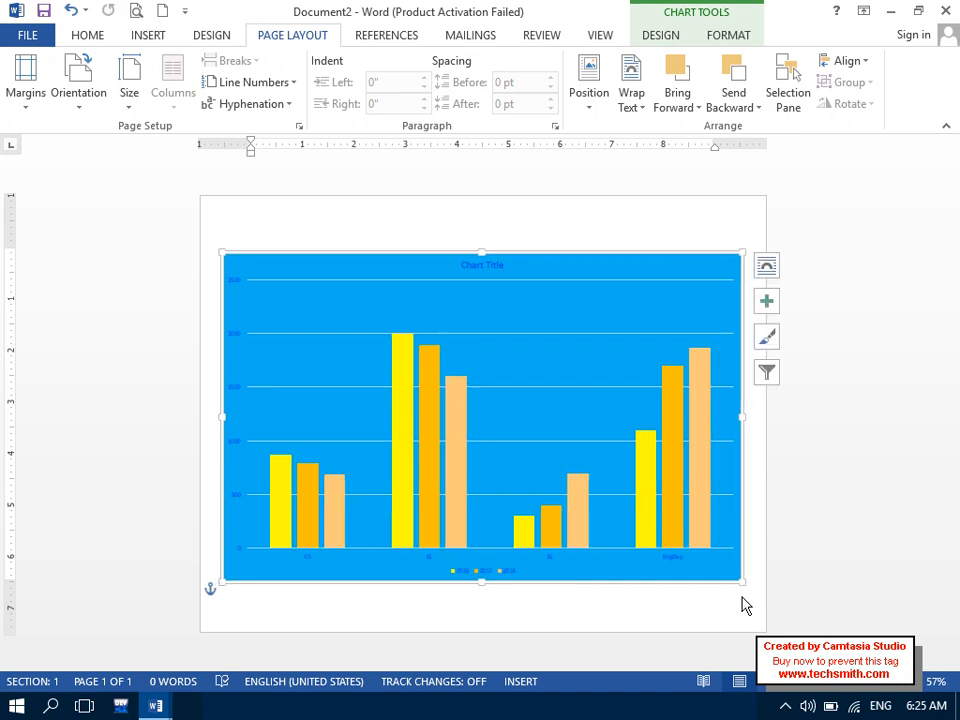
- Replace the default chart title with '2016 UP TO 2018 YEARS STYDEN' in capitals
click(471, 266)
drag(501, 266, 455, 268)
key(Delete)
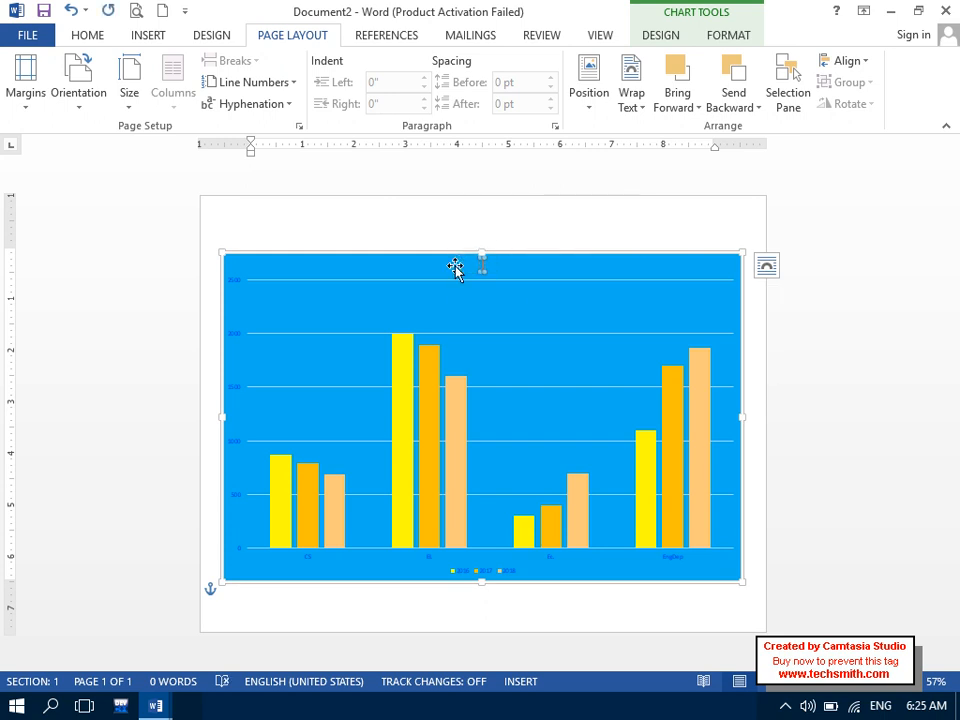
key(Caps_Lock)
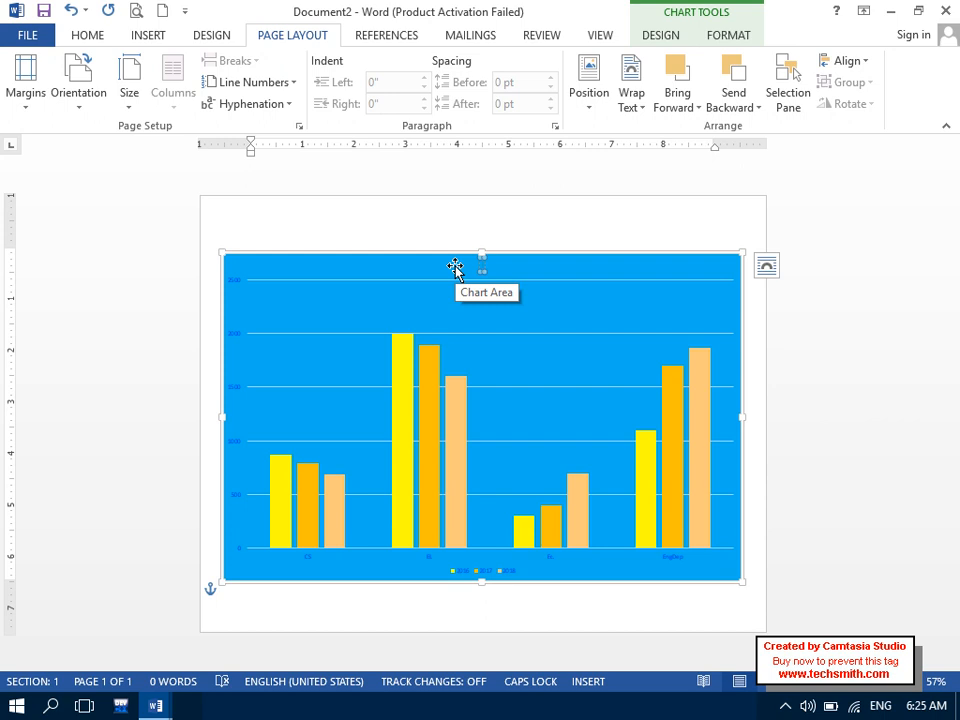
text(2016 UP TO 201)
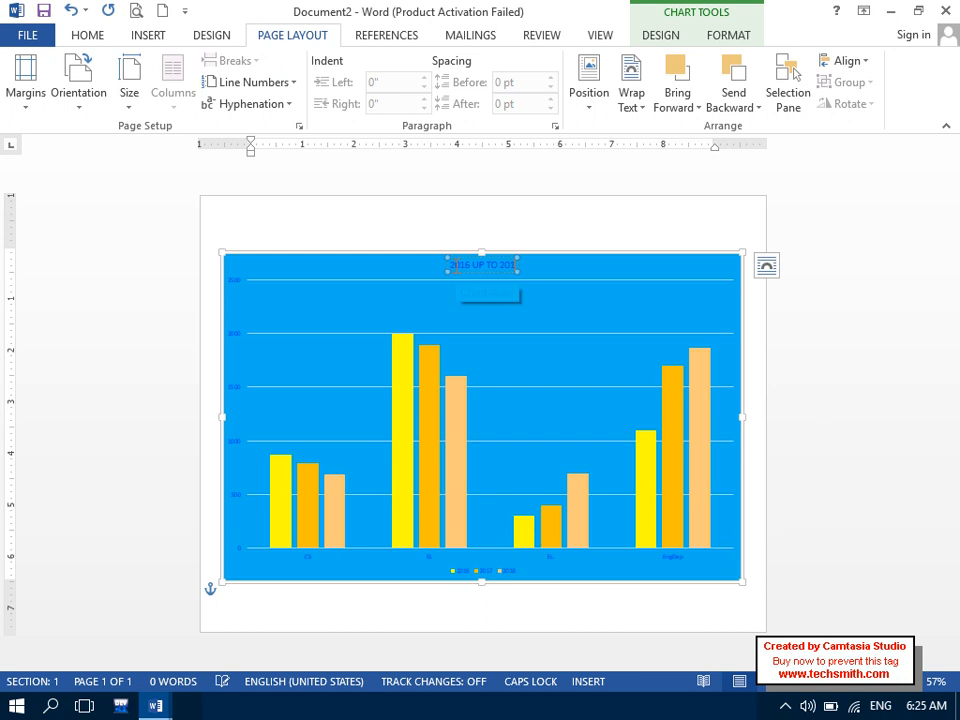
text(8 YEARS)
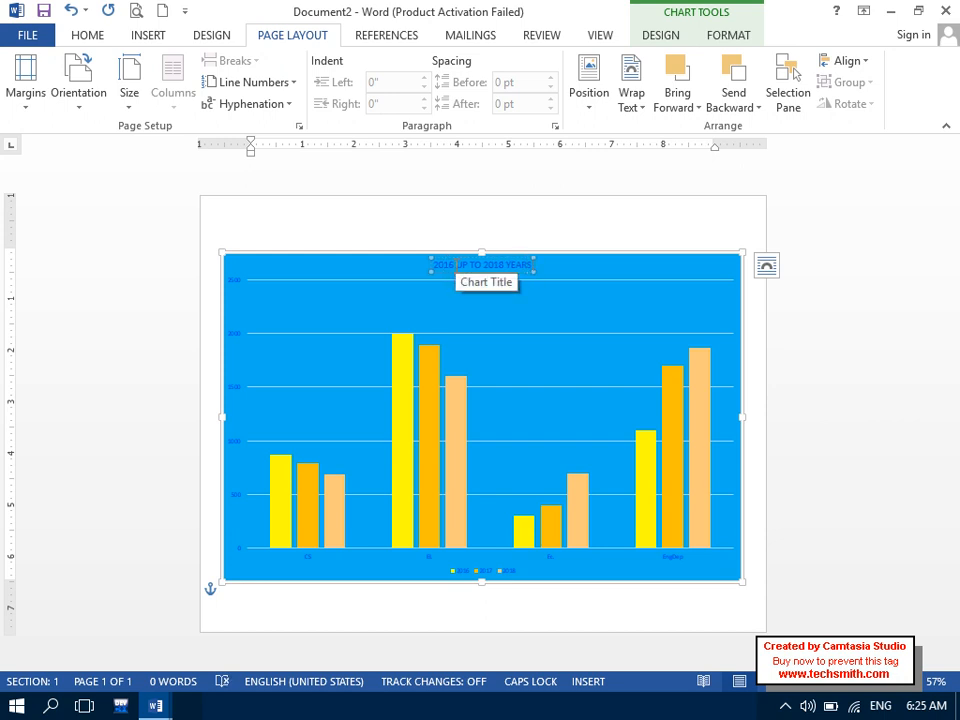
text( STUDENTS REPORT)
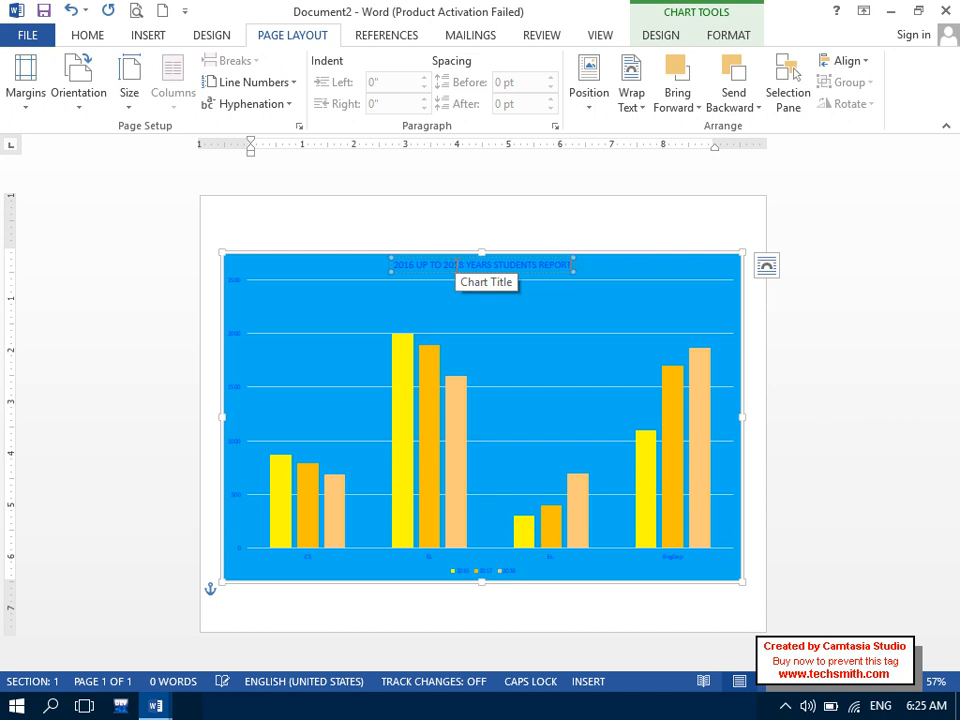
- Fix the title's typo and swap REPORT for CHART: '2016 UP TO 2018 YEARS STUDENTS CHART'
triple_click(457, 265)
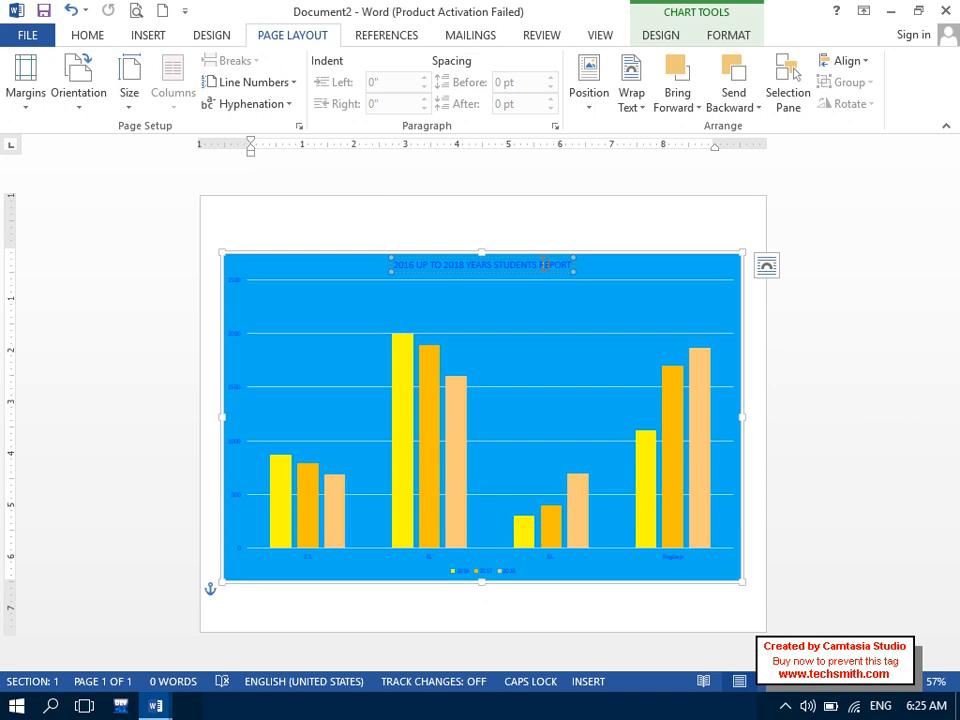
drag(540, 264, 598, 263)
text(CHART)
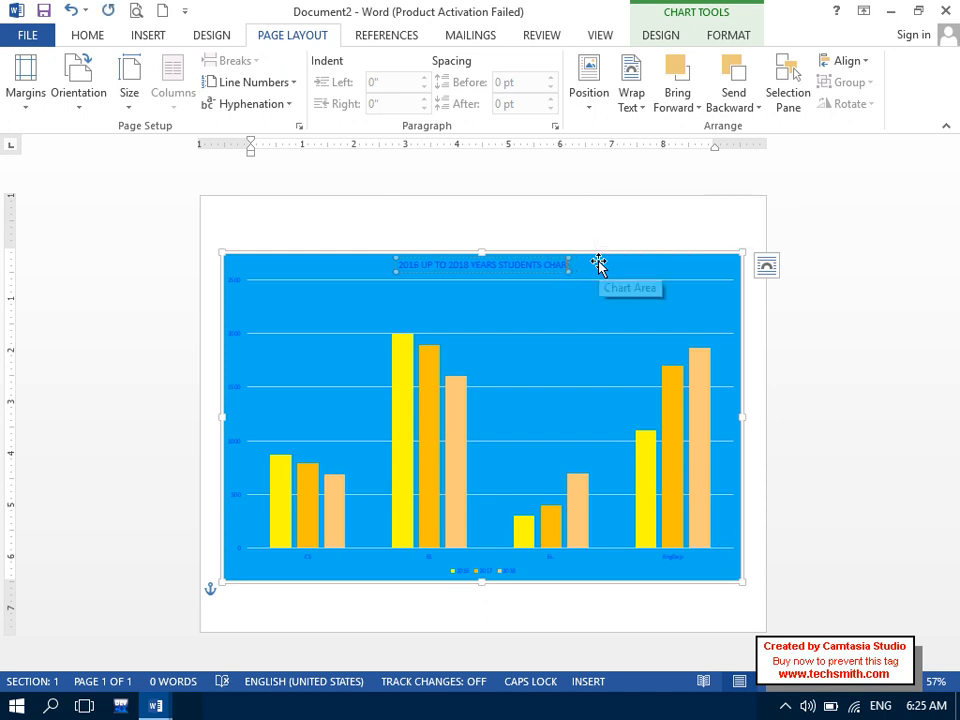
triple_click(418, 268)
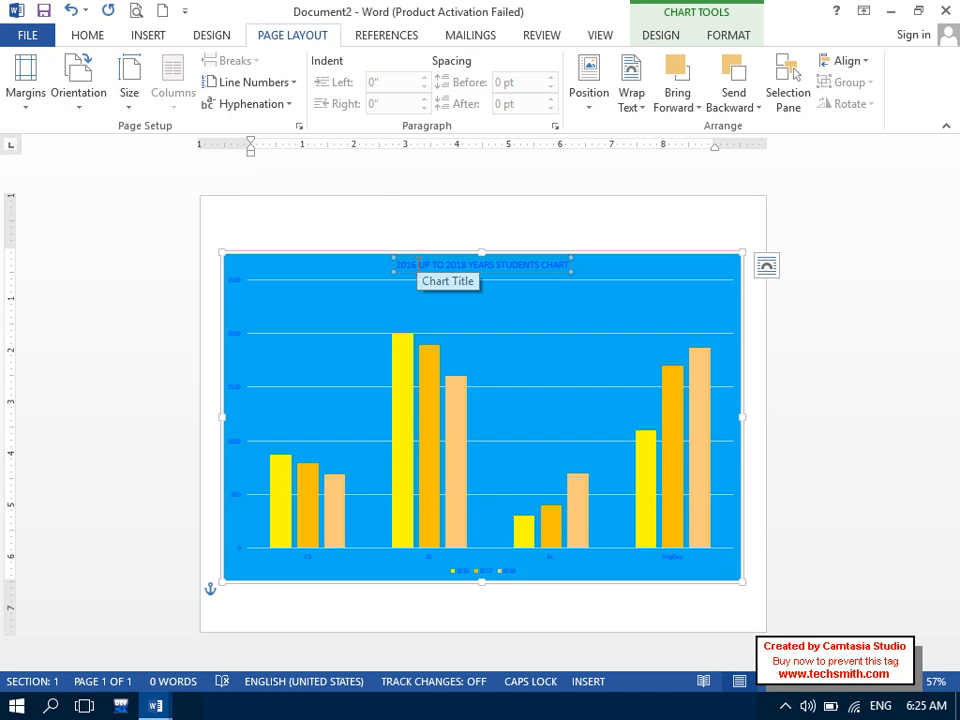
- Format the chart title as bold, Automatic black, grown to 24 pt
click(89, 37)
click(305, 98)
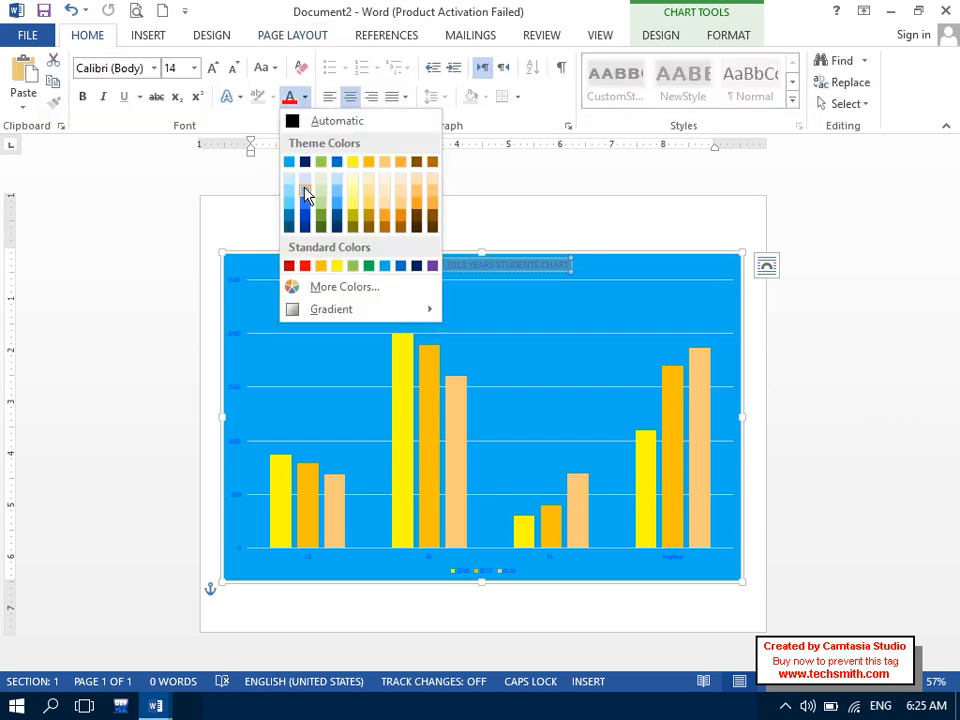
click(330, 121)
click(82, 96)
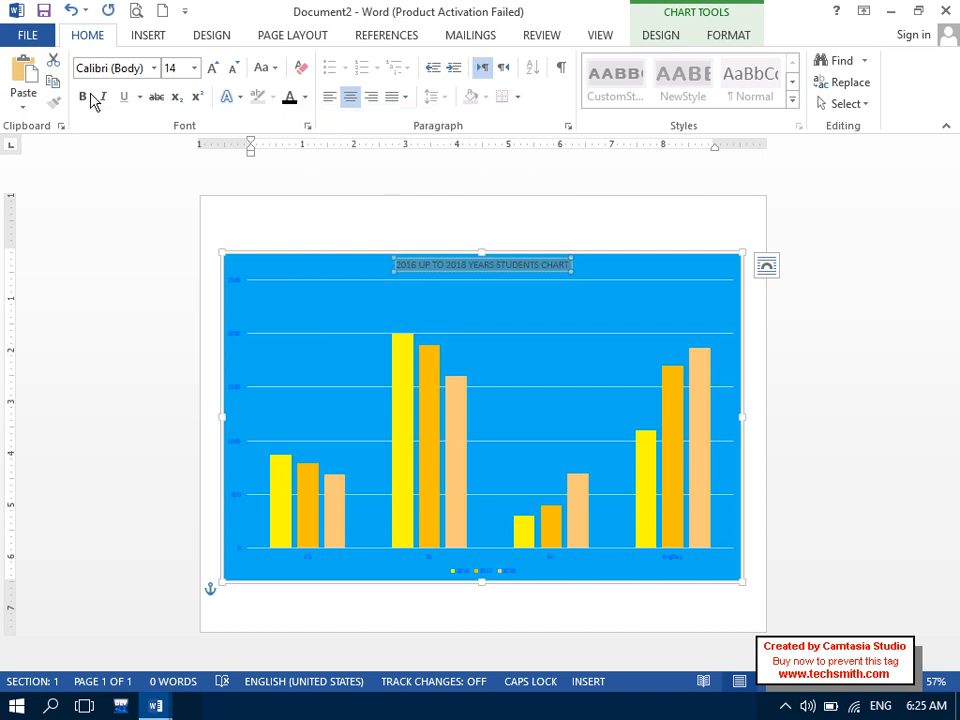
click(213, 68)
click(213, 68)
click(213, 68)
click(213, 68)
click(213, 68)
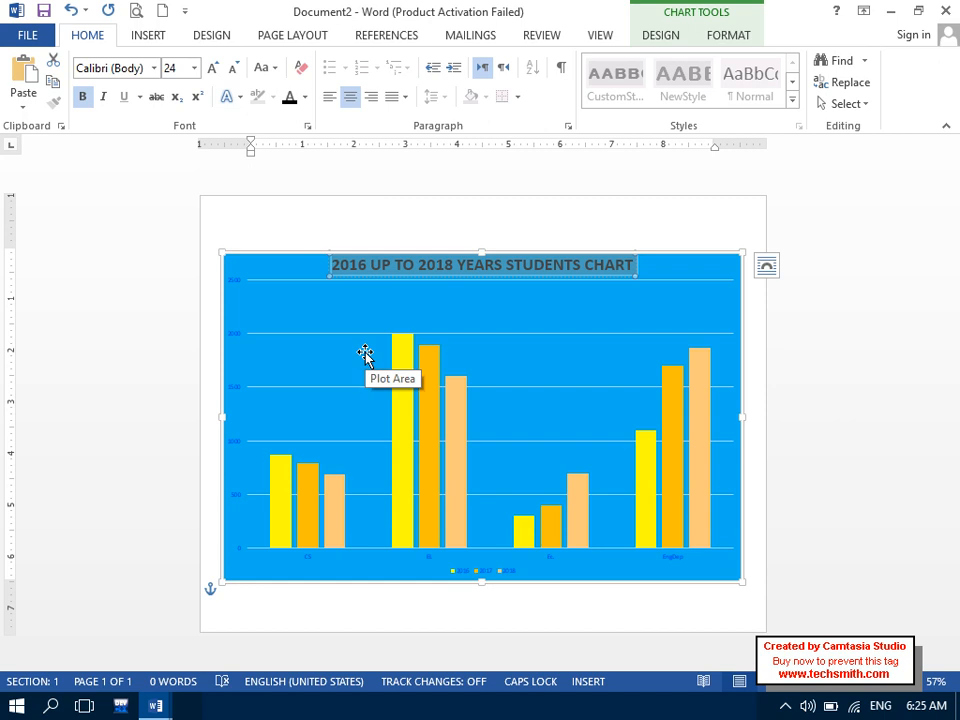
click(764, 314)
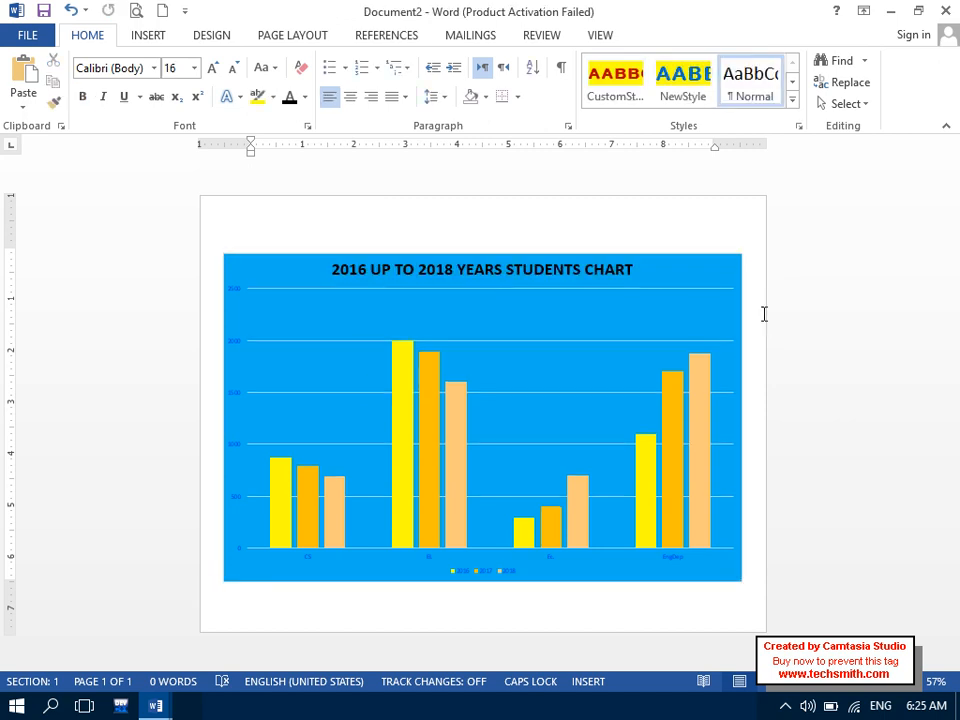
click(270, 261)
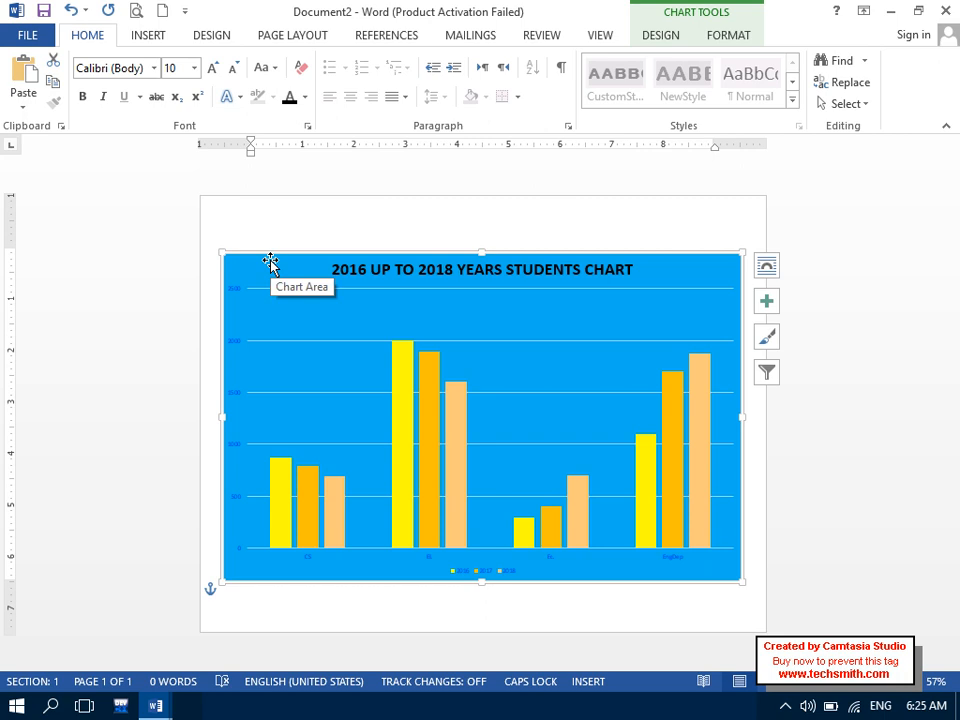
- Browse the Quick Layout presets, then add a Data Table with Legend Keys under the columns
click(661, 47)
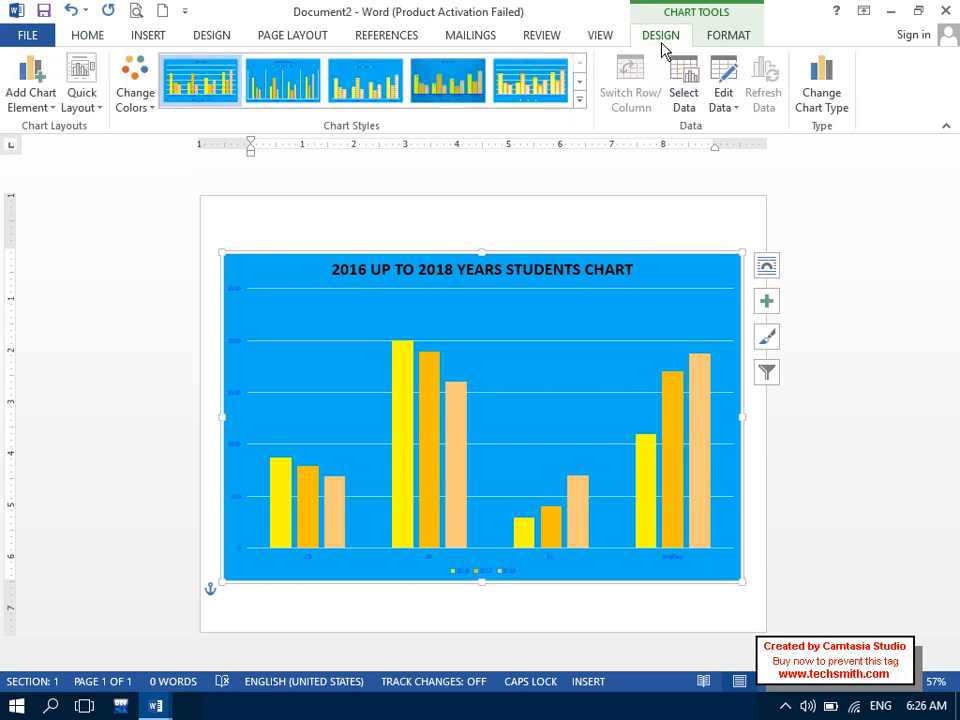
click(77, 106)
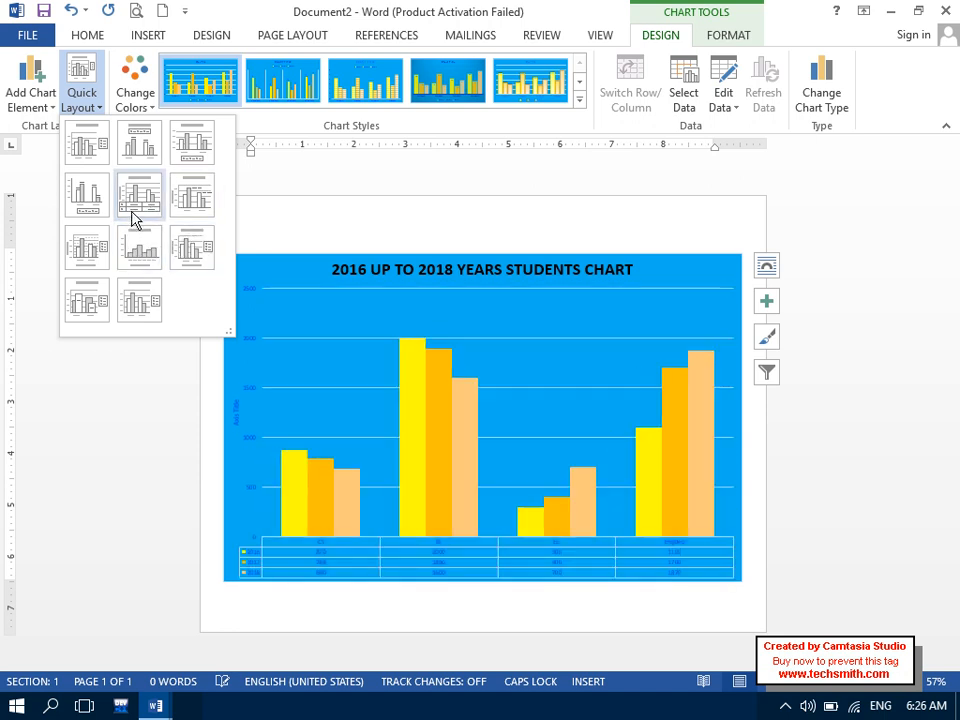
click(22, 90)
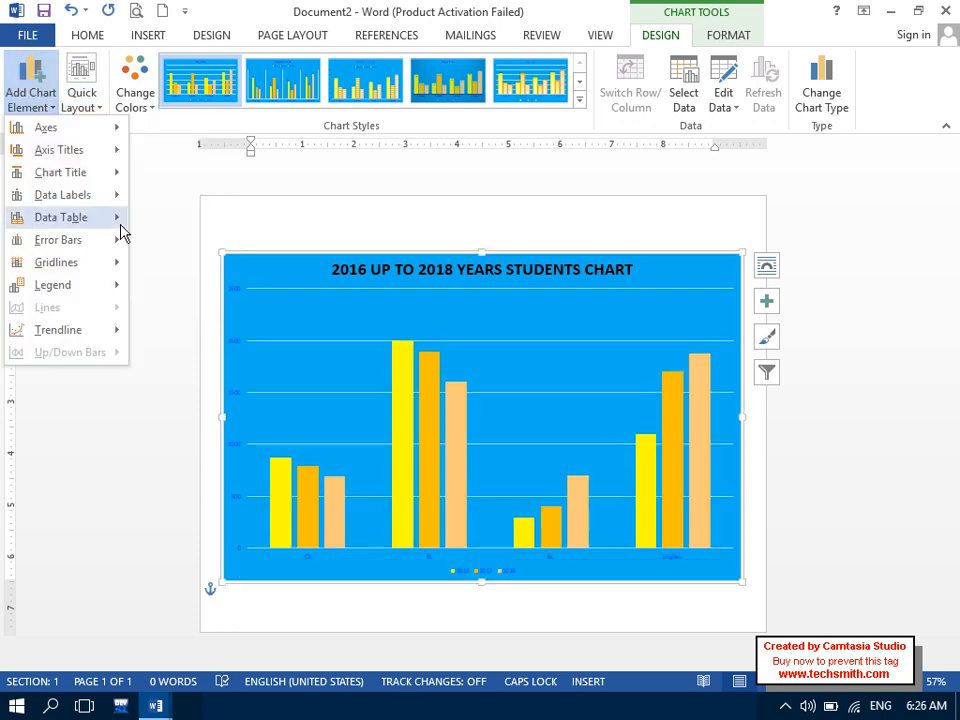
mouse_move(110, 228)
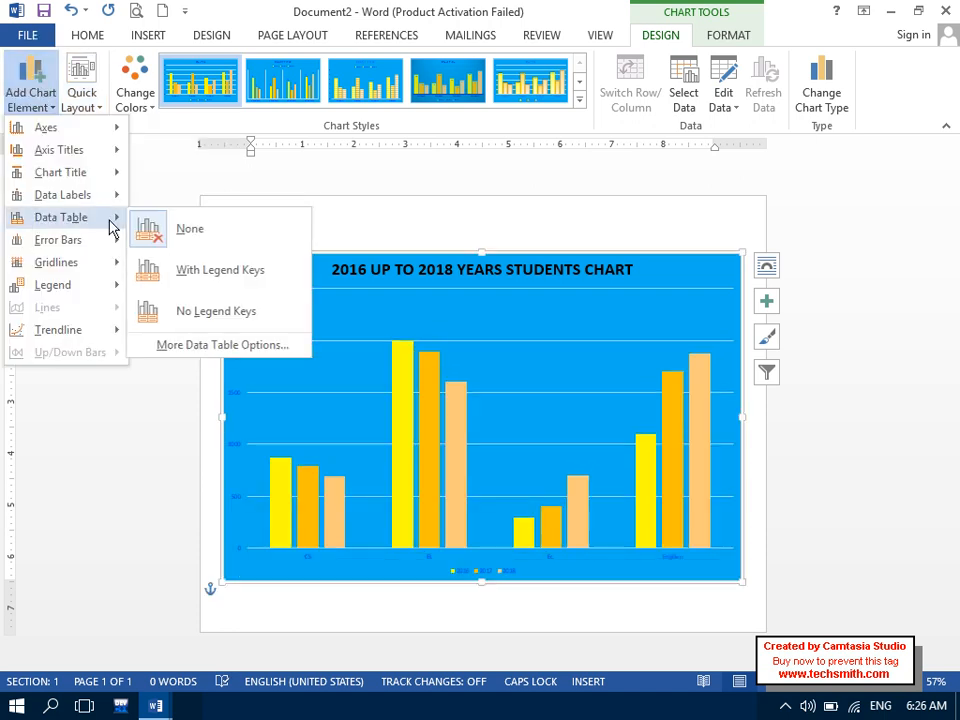
click(199, 283)
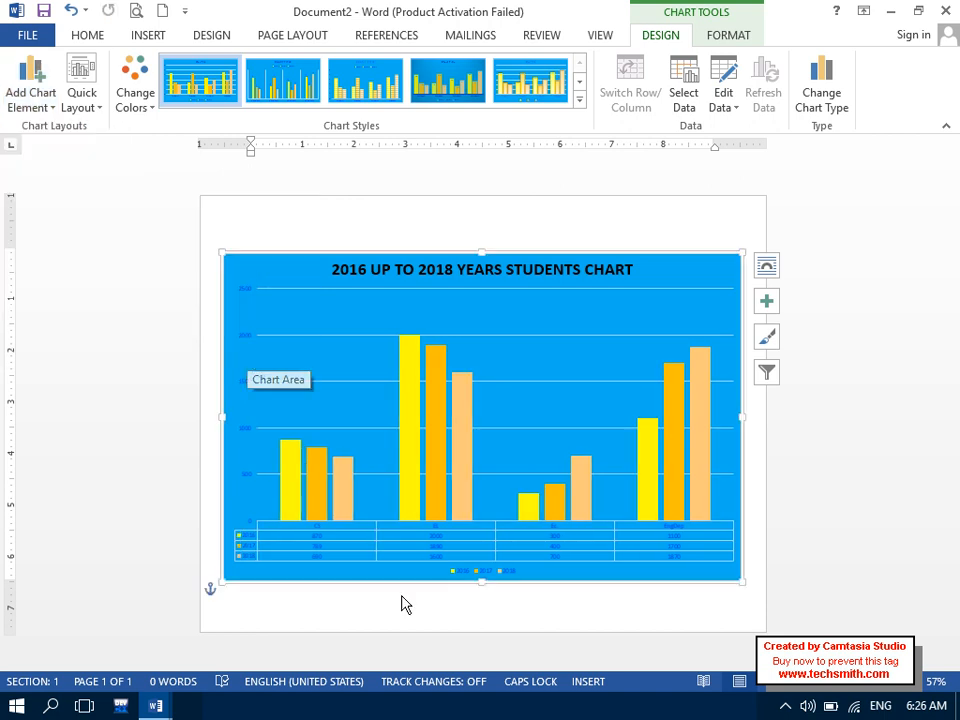
- Zoom the page to 89% and scroll down to the chart's data table
click(852, 690)
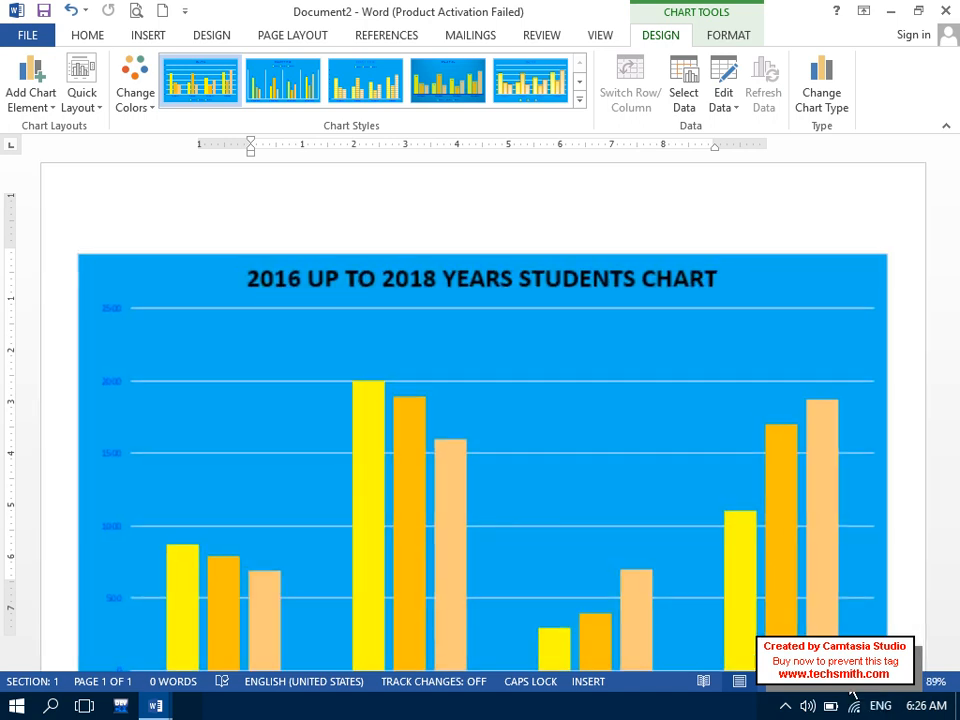
drag(953, 361, 949, 504)
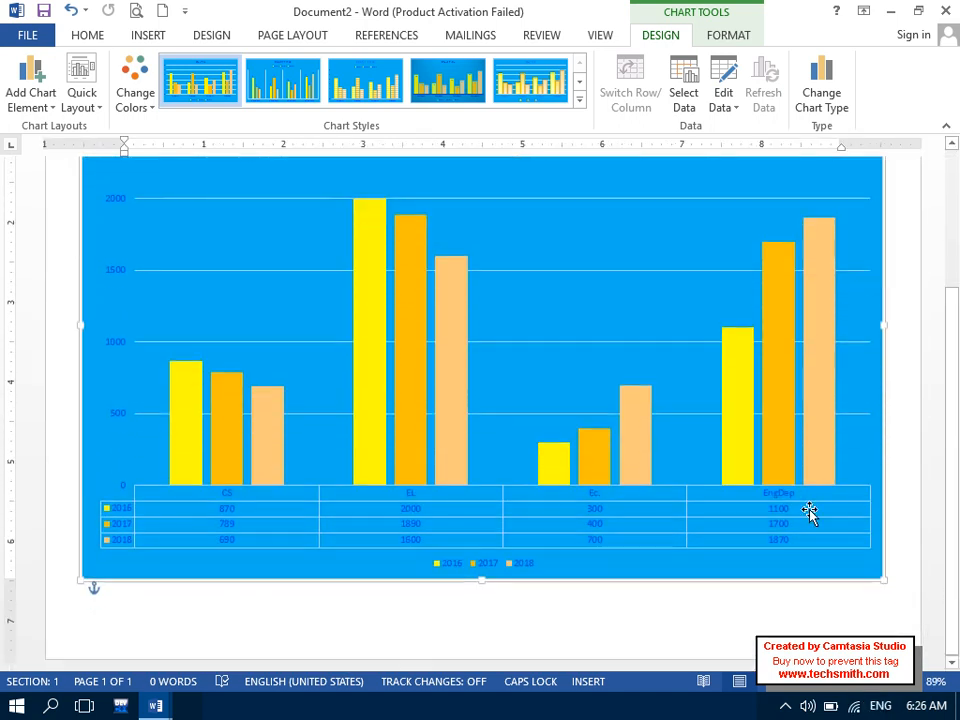
click(206, 636)
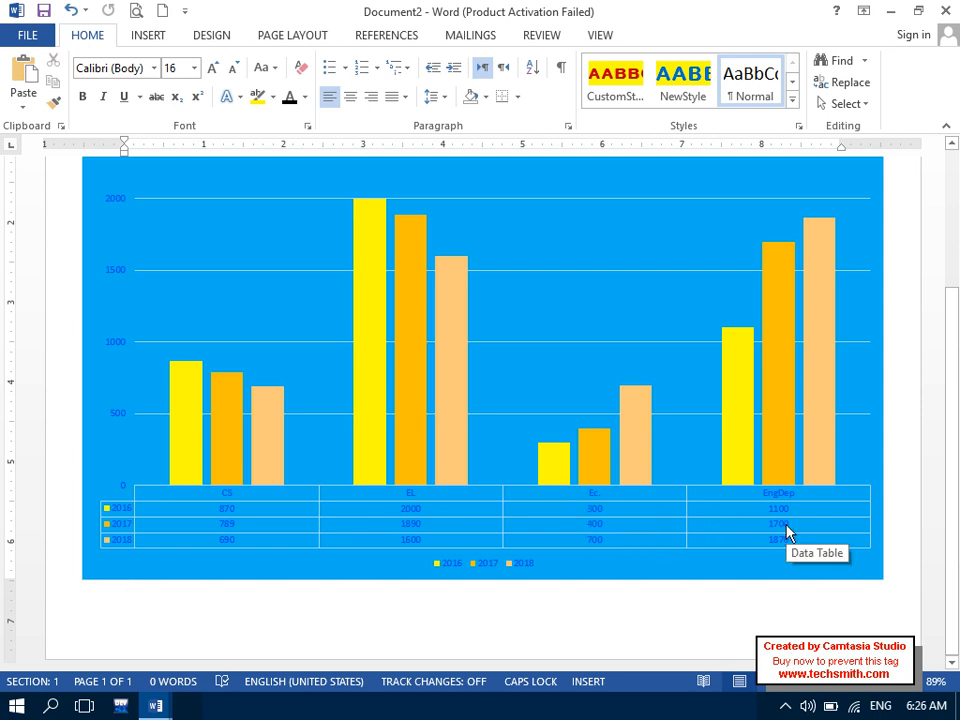
- Select the 2016, 2017 and 2018 series bars in turn to inspect them
mouse_move(759, 394)
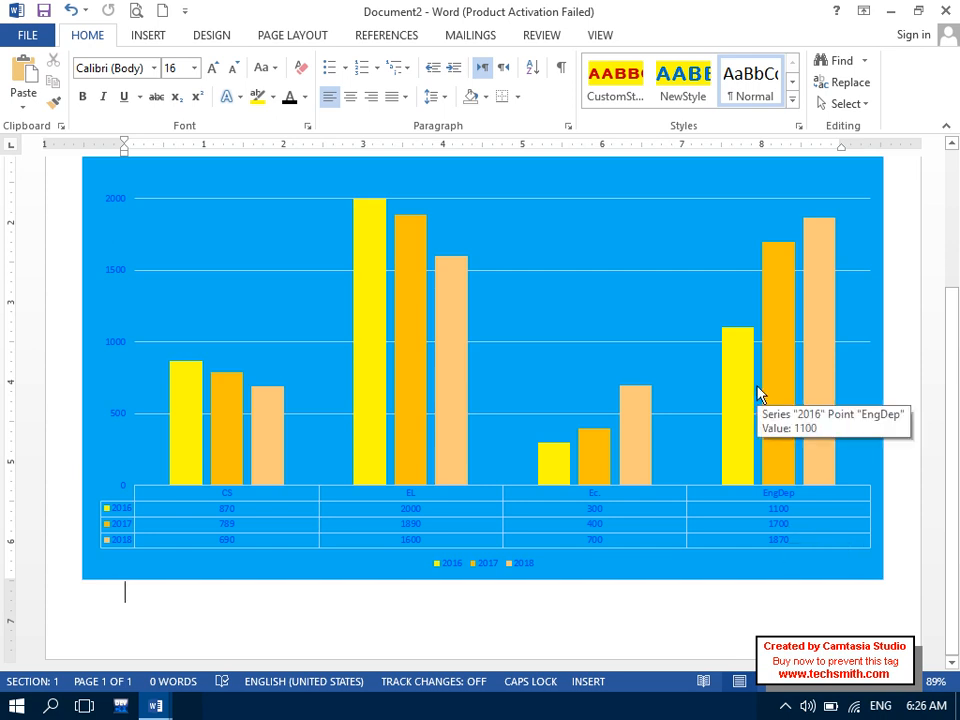
click(196, 422)
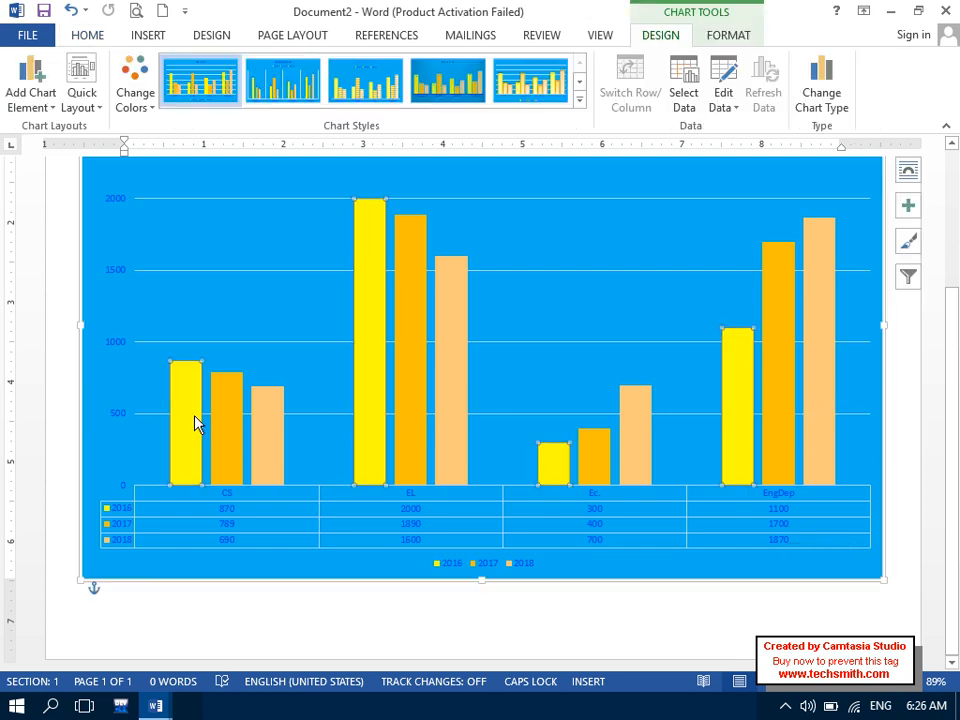
click(231, 420)
click(275, 432)
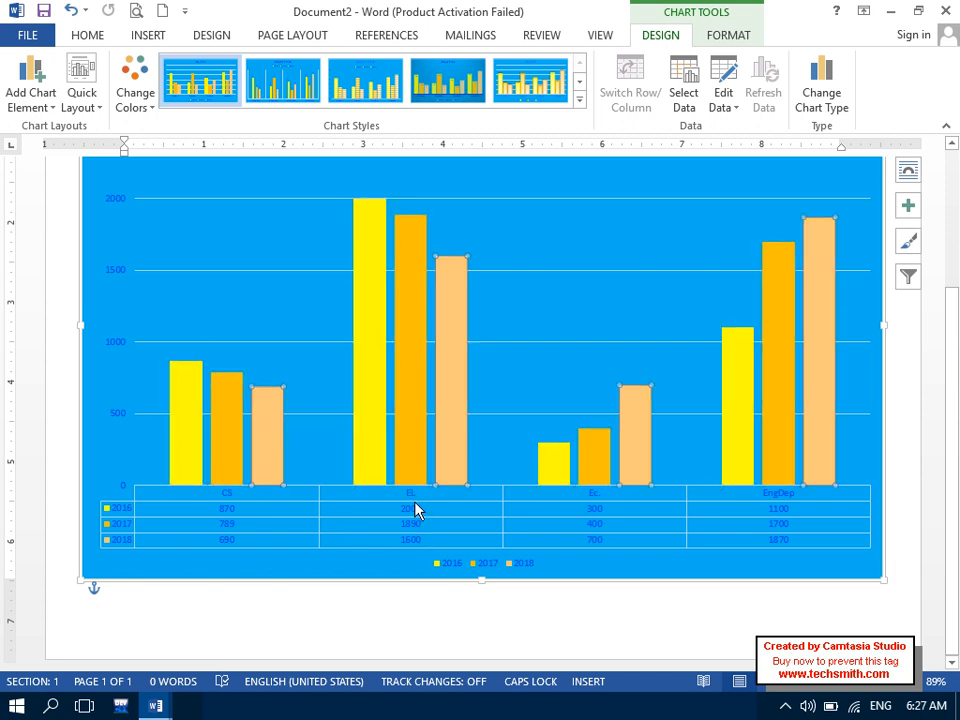
click(367, 318)
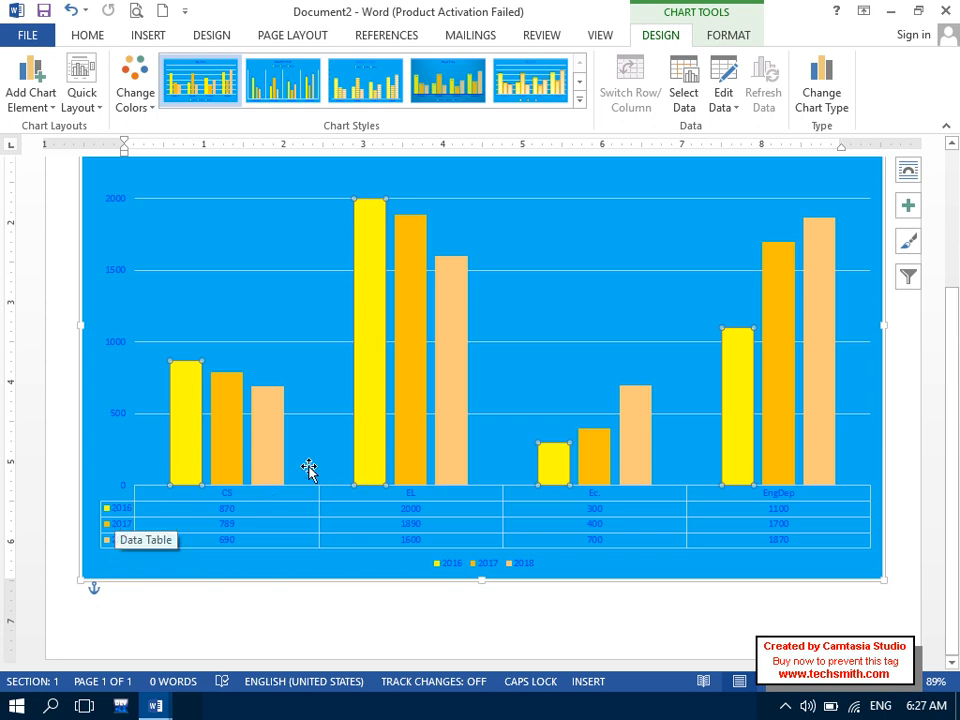
click(405, 433)
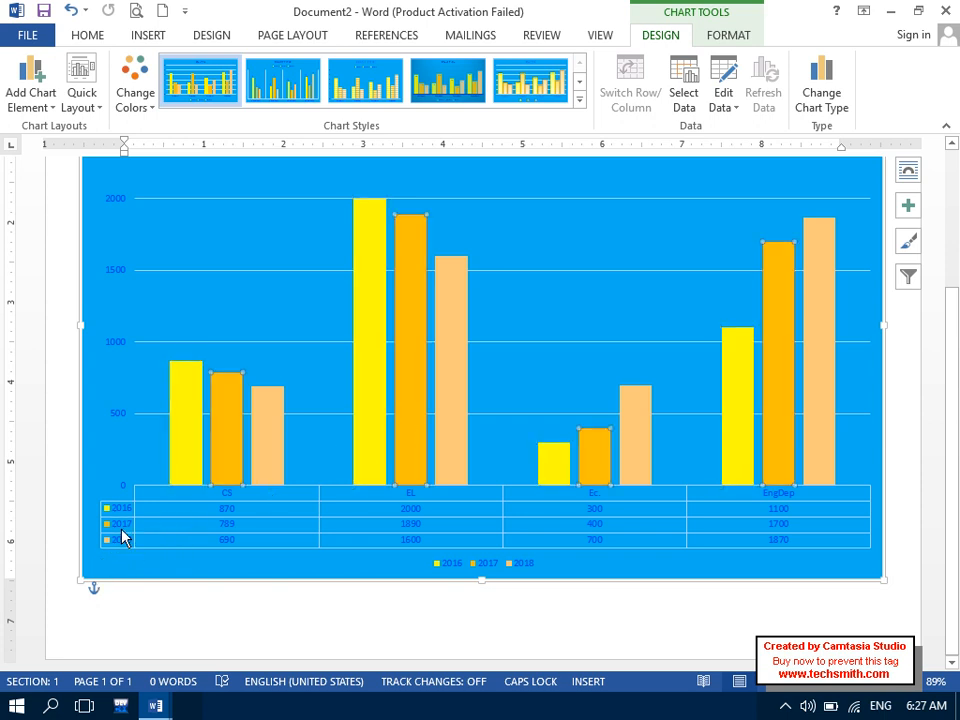
click(456, 407)
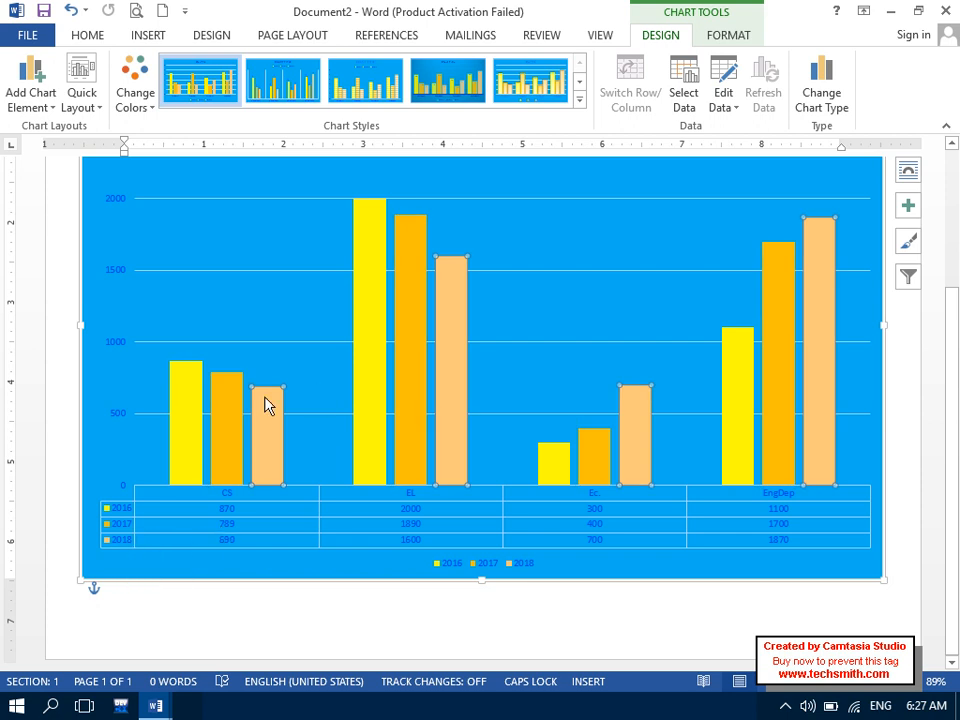
- Select single data points: the 2016 EL, 2017 EL and 2018 EngDep bars
click(190, 420)
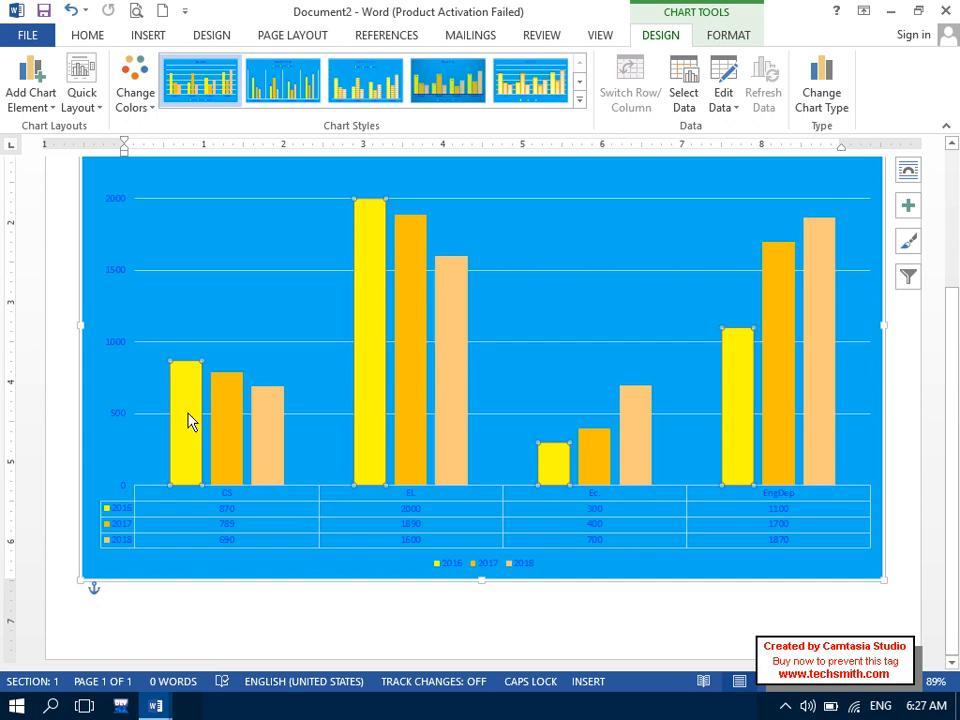
click(363, 335)
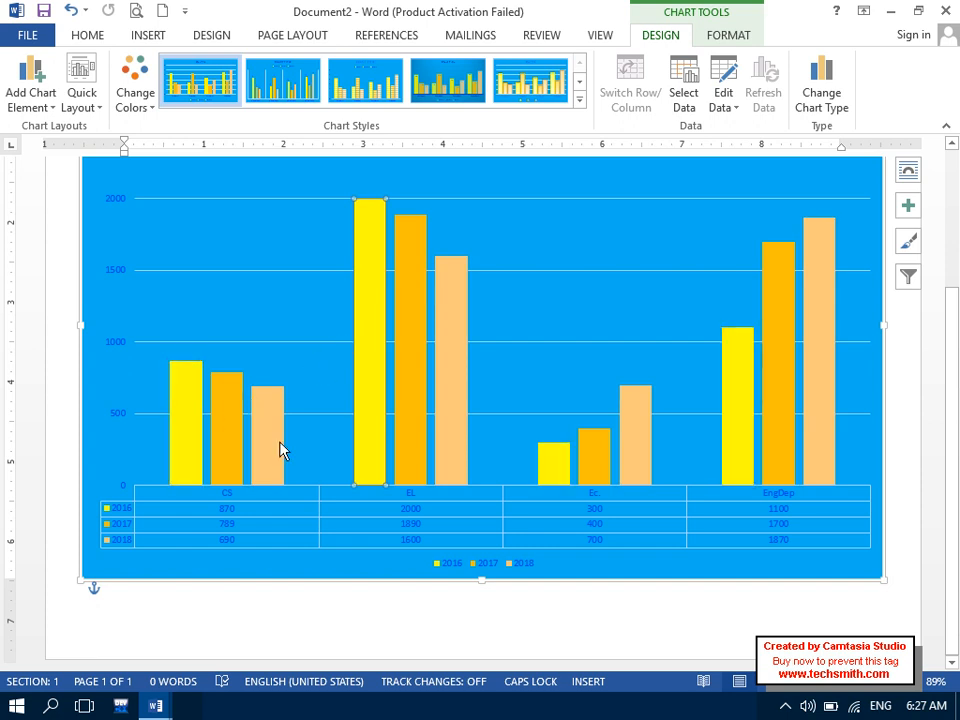
click(222, 440)
click(405, 362)
mouse_move(273, 446)
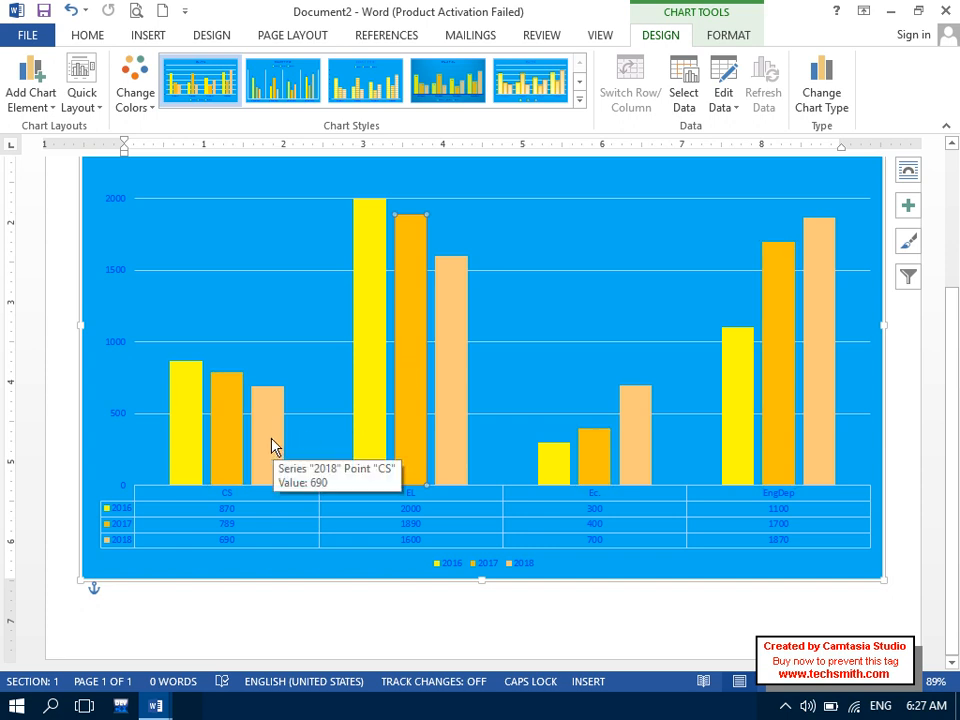
click(273, 446)
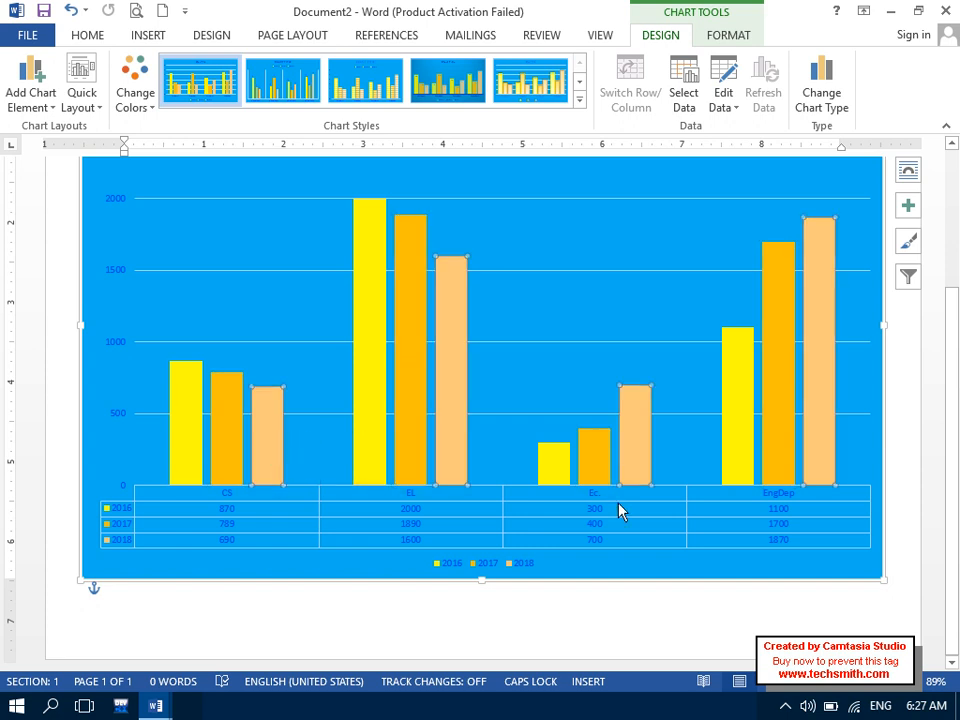
click(812, 372)
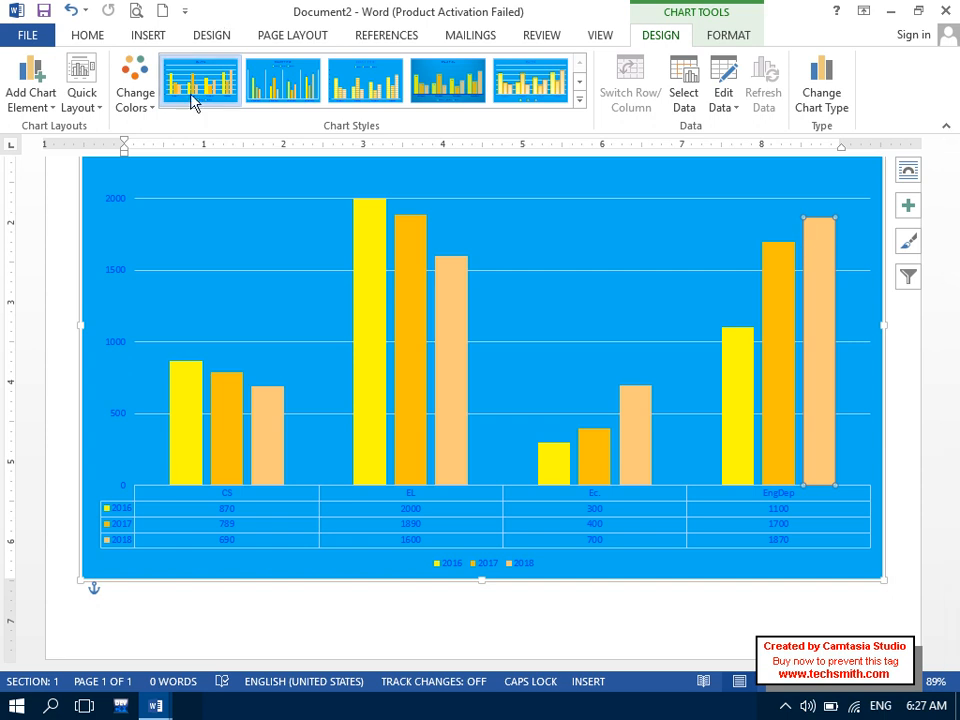
- Apply a yellow-orange colourful palette to the chart
click(140, 98)
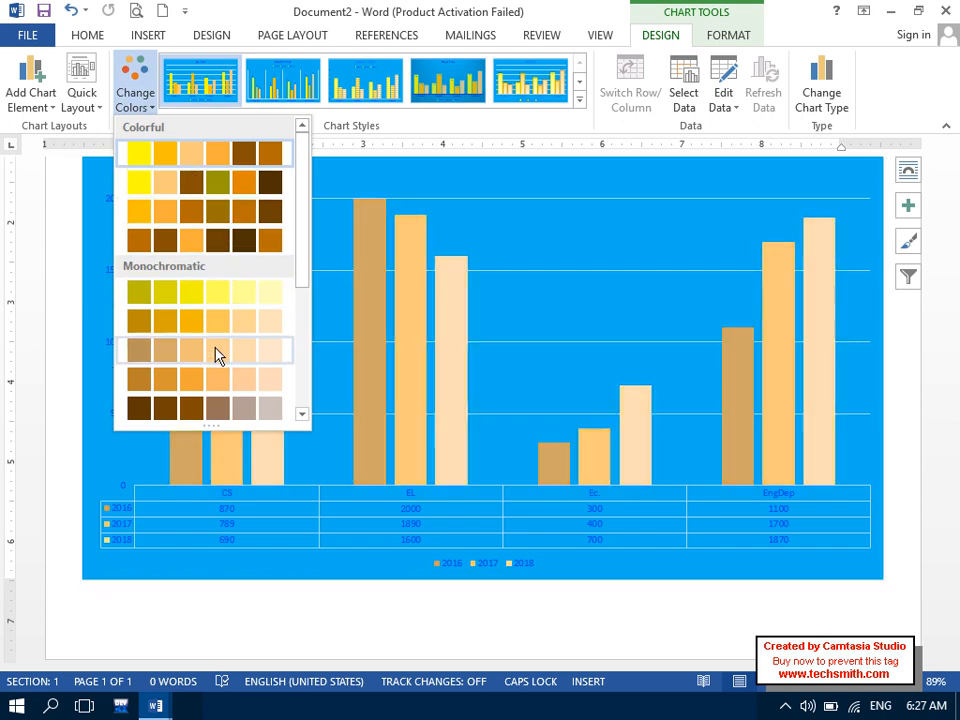
drag(303, 210, 298, 184)
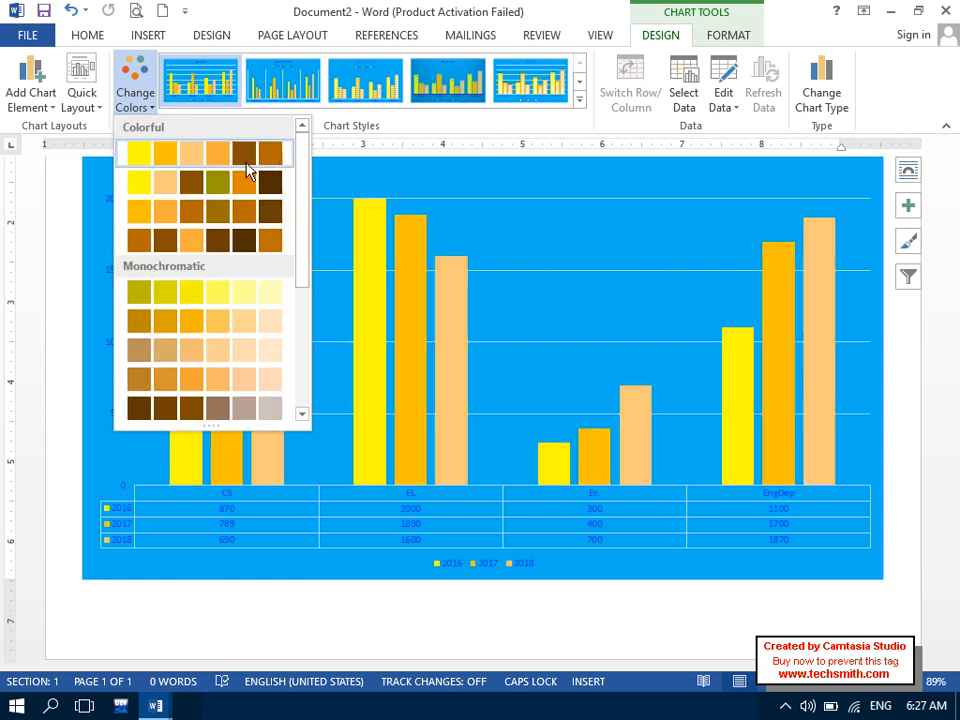
click(237, 215)
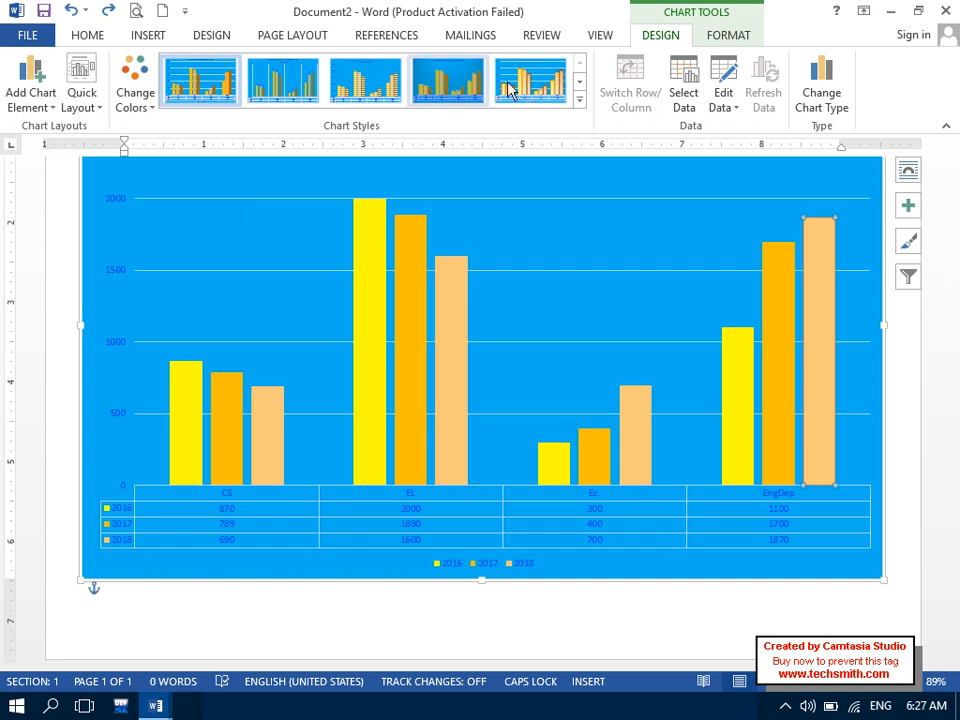
- Apply the deep blue gradient chart style (Style 8) to the chart
click(579, 101)
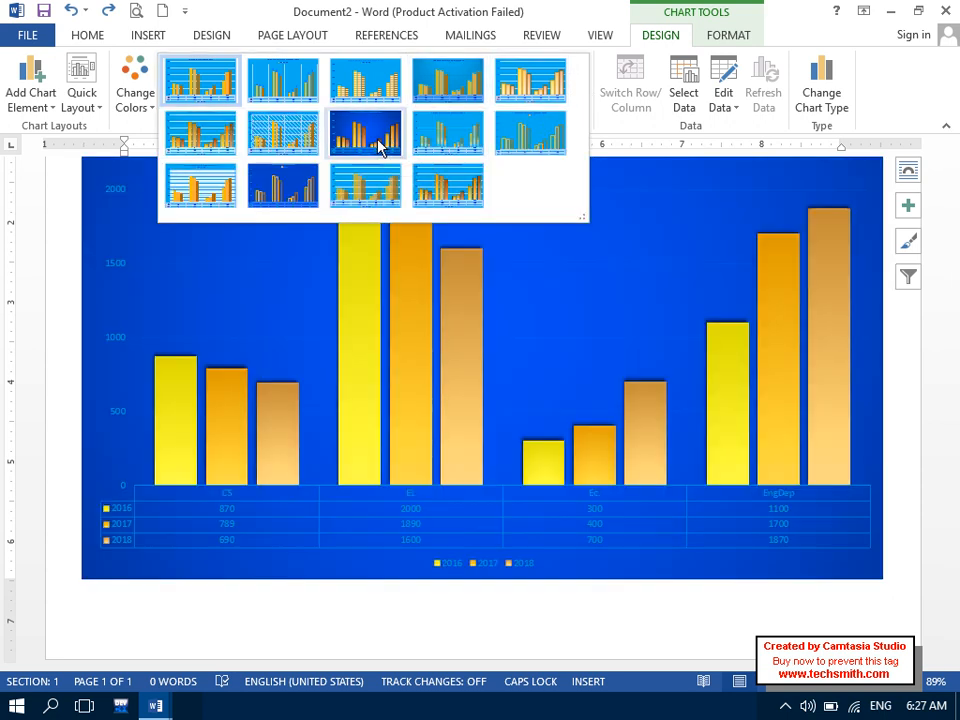
click(380, 147)
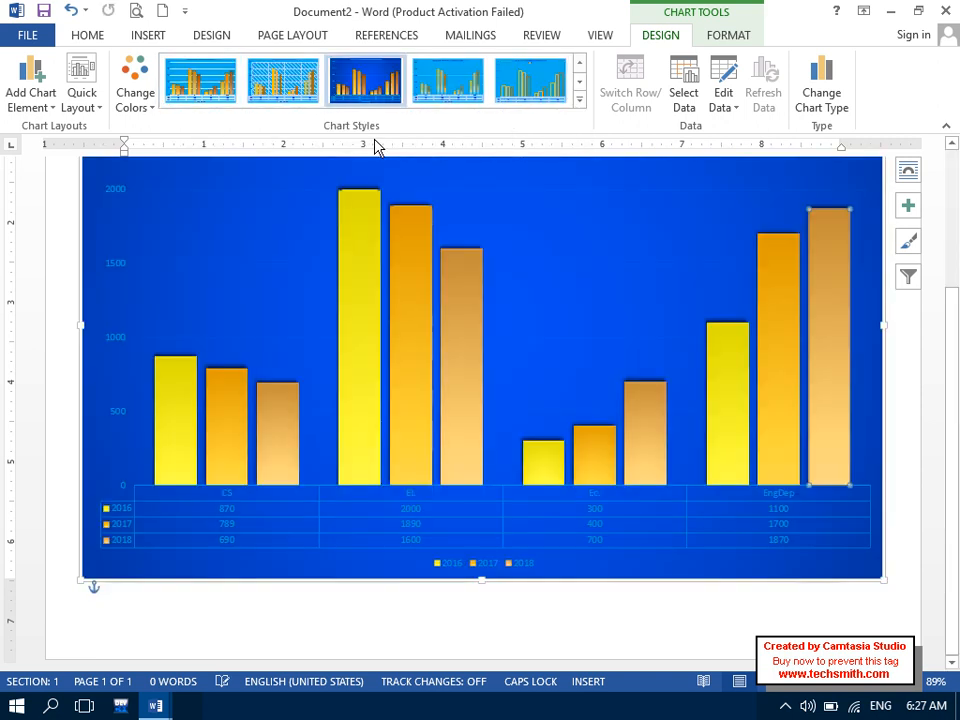
click(580, 100)
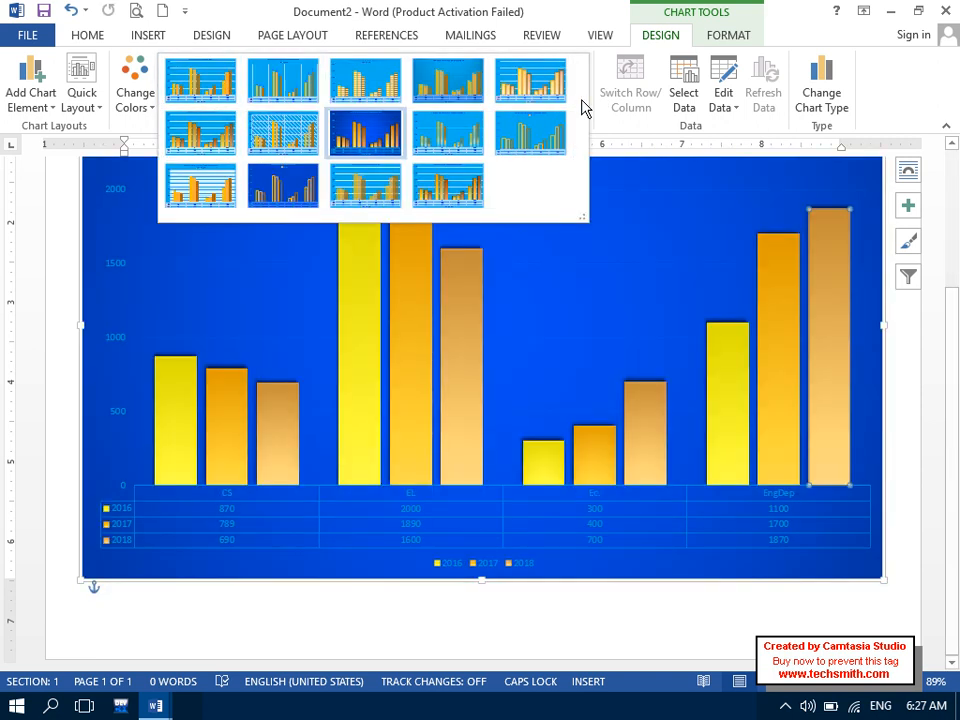
click(634, 201)
click(517, 183)
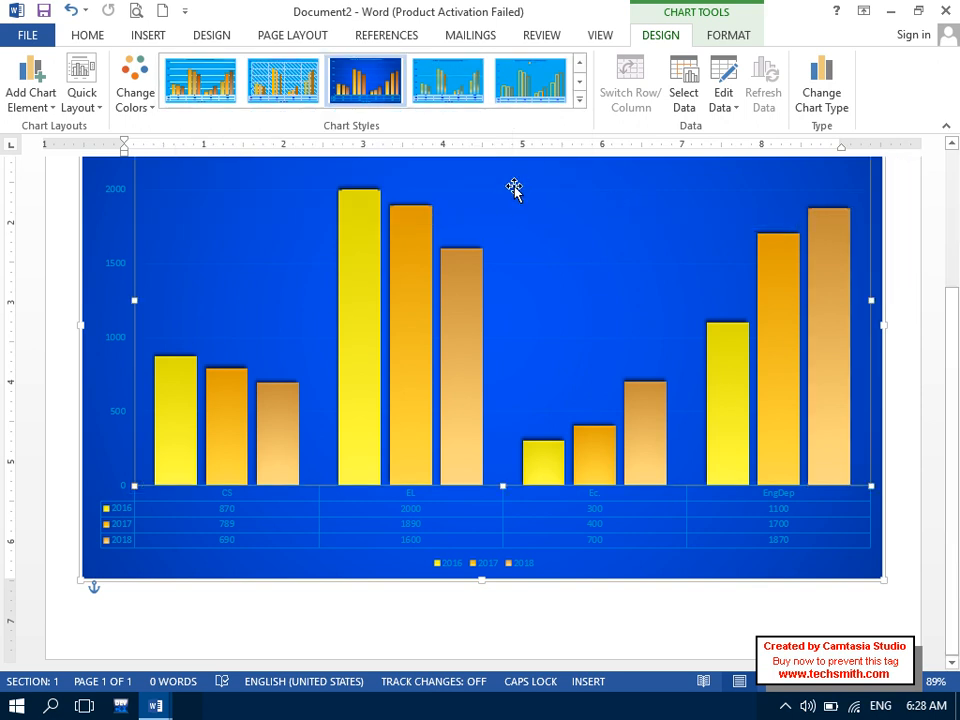
- Give the plot area a light yellow solid fill at 12% transparency
double_click(517, 183)
click(725, 264)
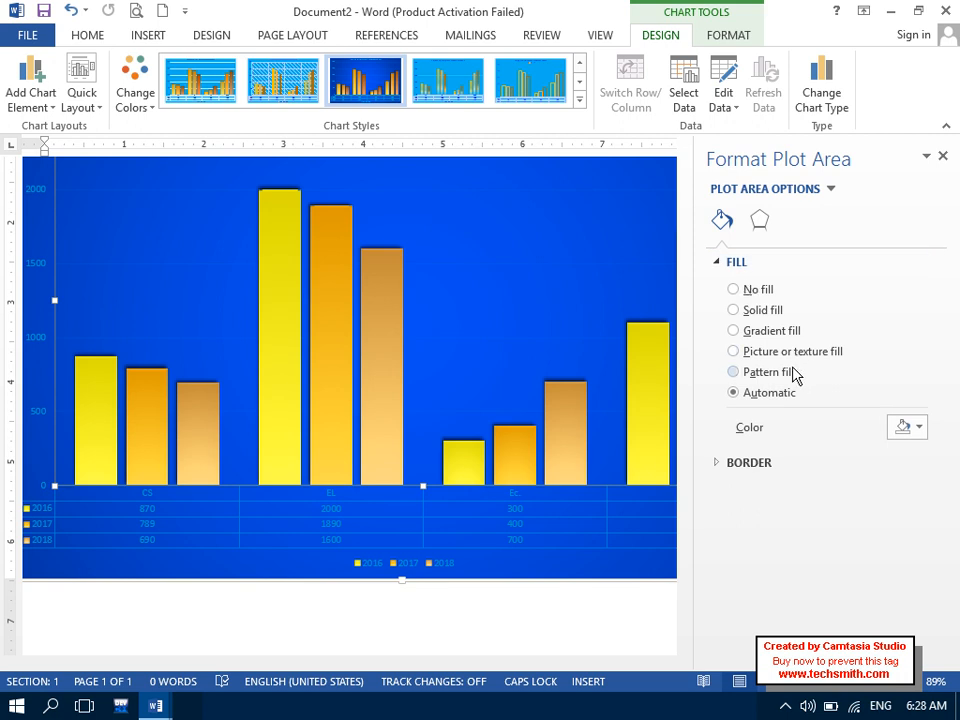
click(920, 428)
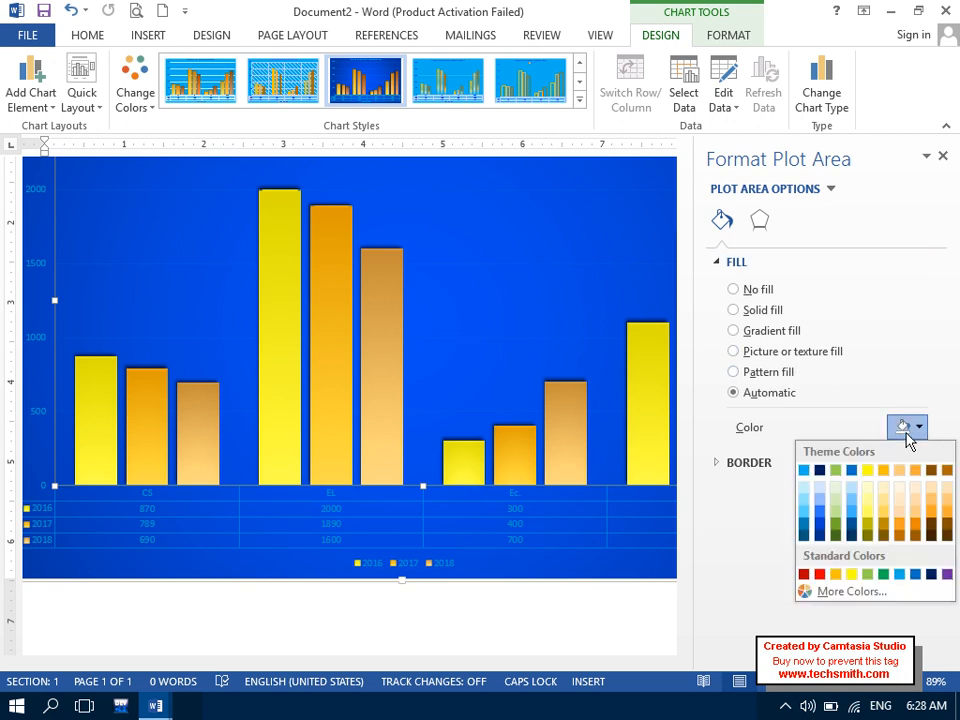
click(866, 488)
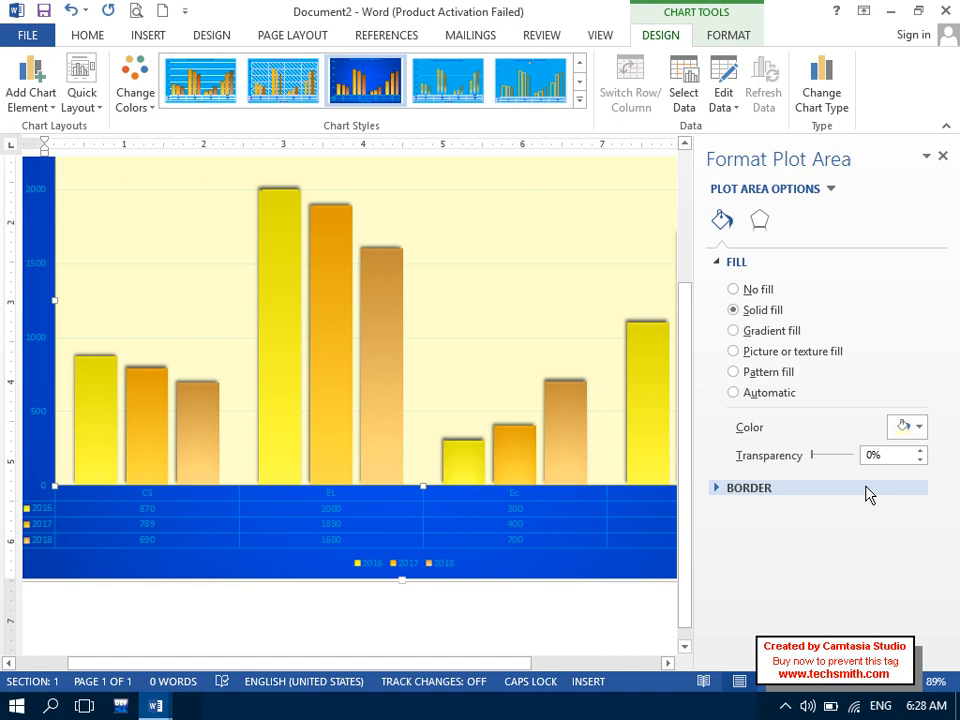
click(918, 432)
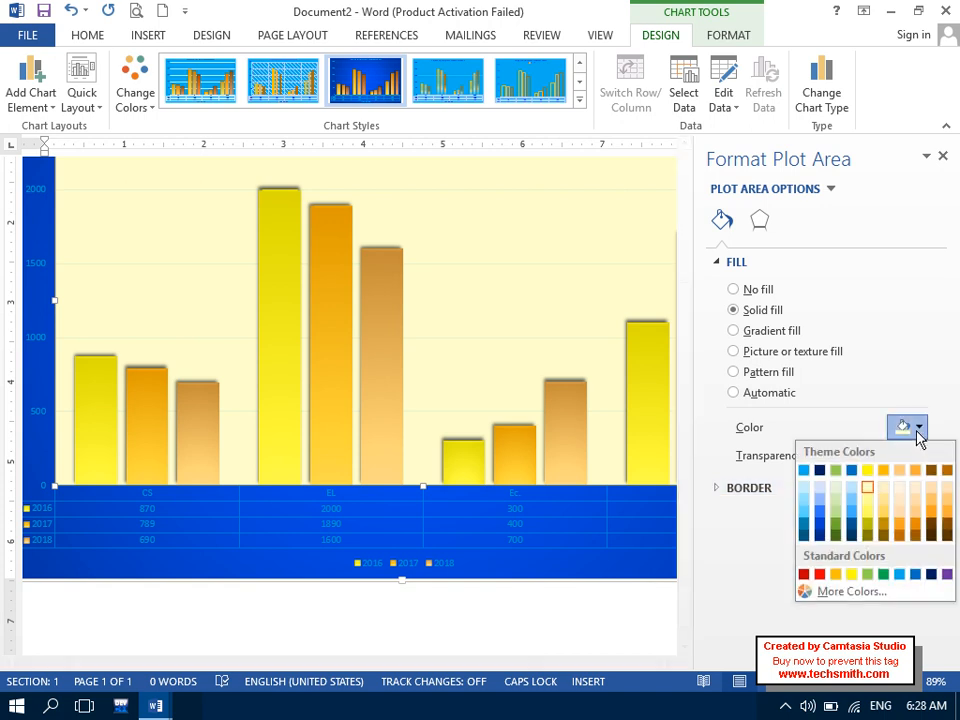
click(870, 490)
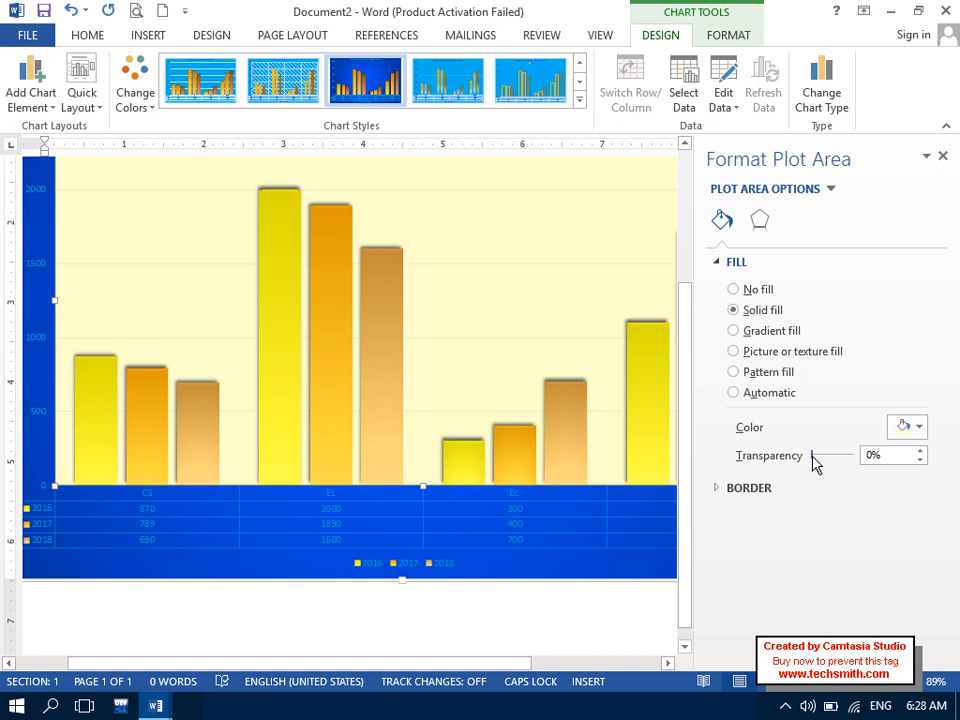
drag(839, 455, 817, 455)
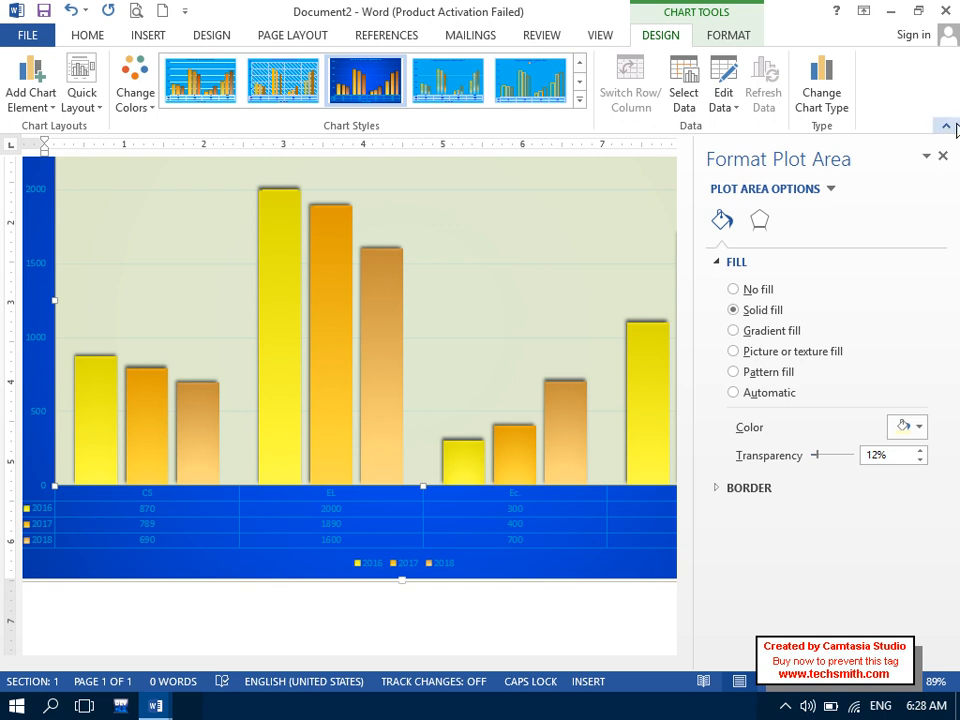
click(942, 157)
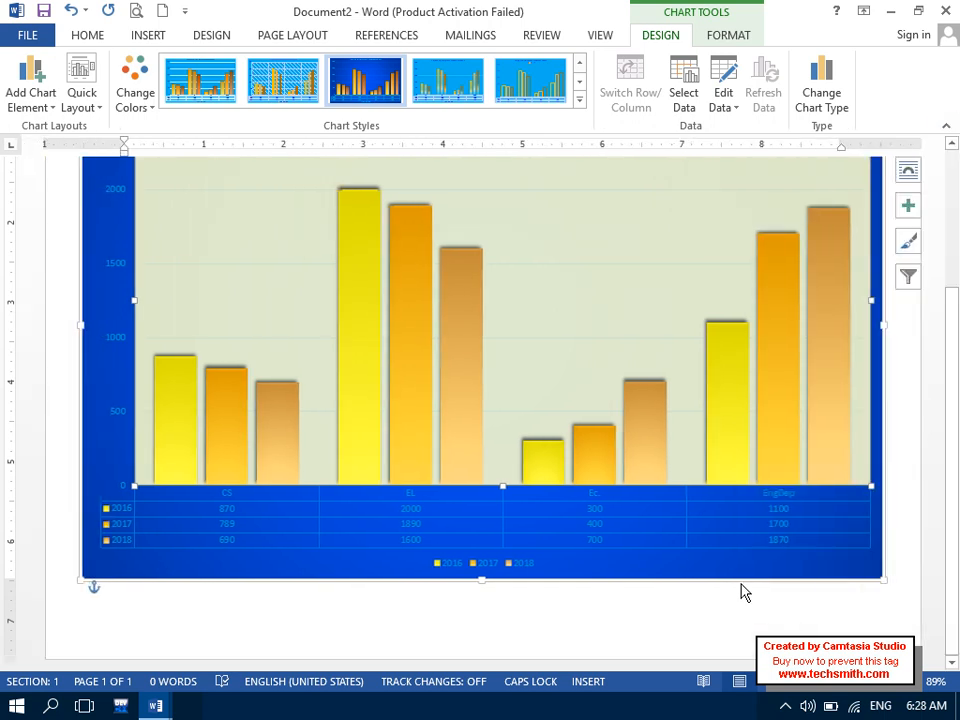
- Select the whole chart area and bring up its fill colour choices
click(738, 577)
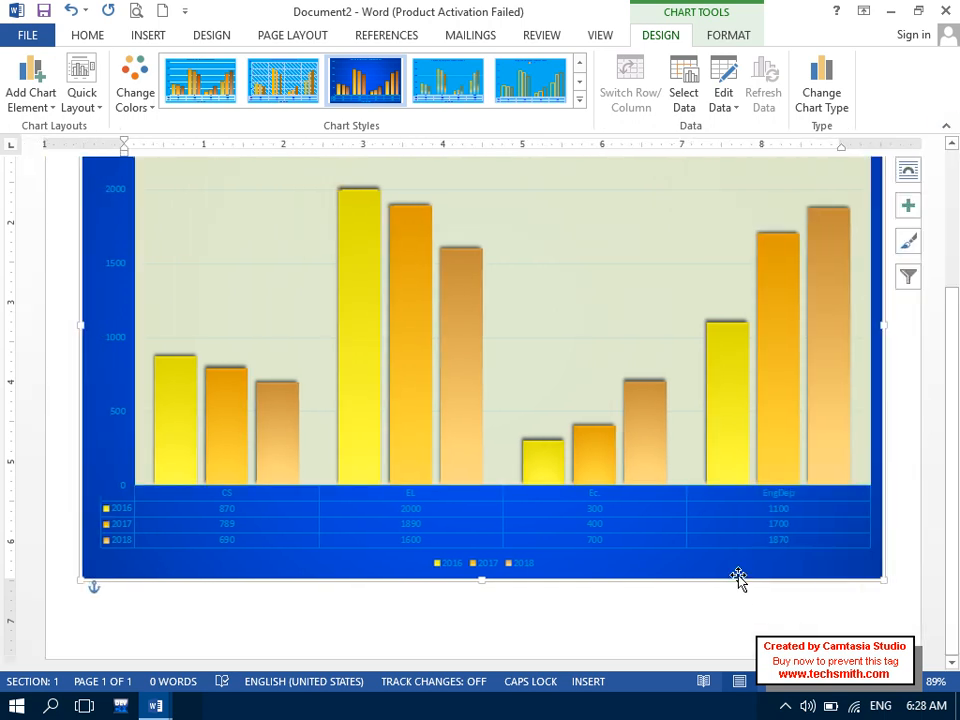
double_click(738, 577)
click(922, 428)
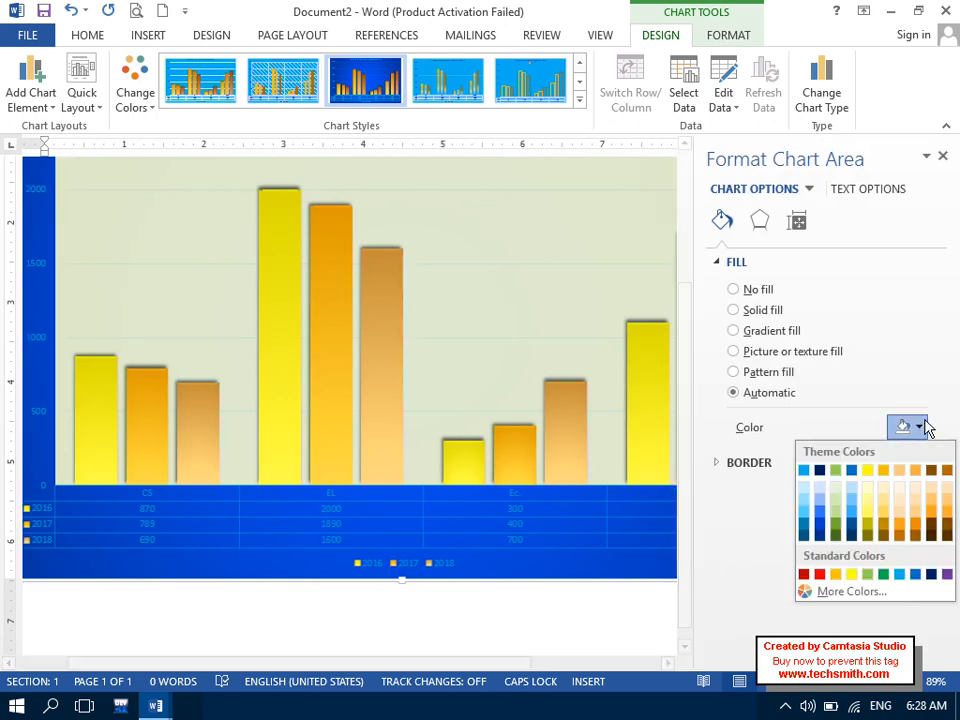
- Fill the chart area light cream, check it in Print Preview, and zoom to 77%
click(886, 494)
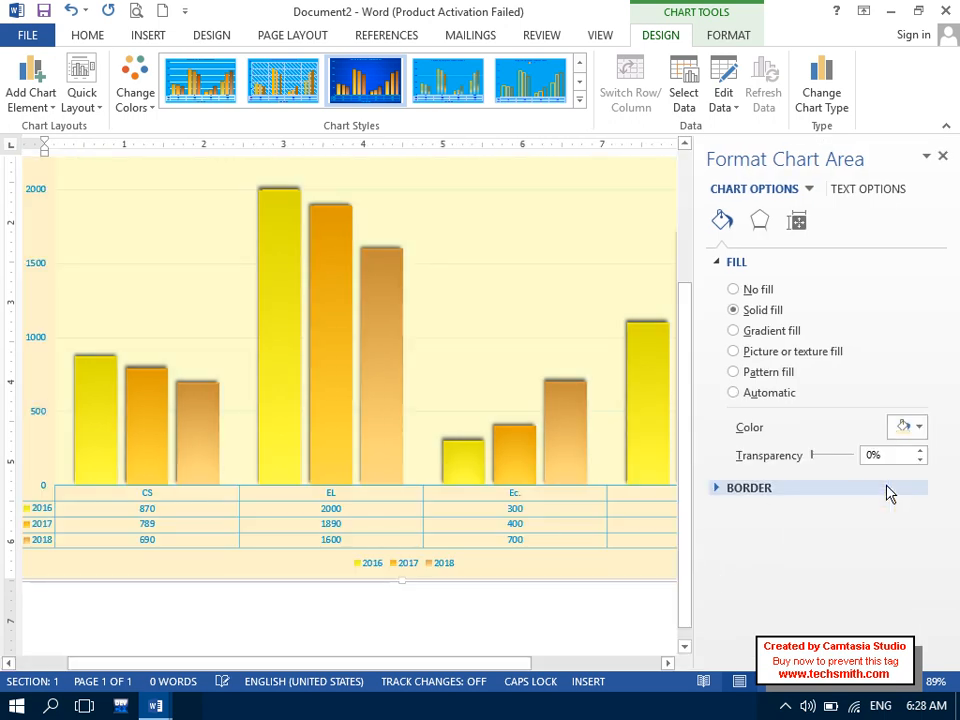
click(942, 156)
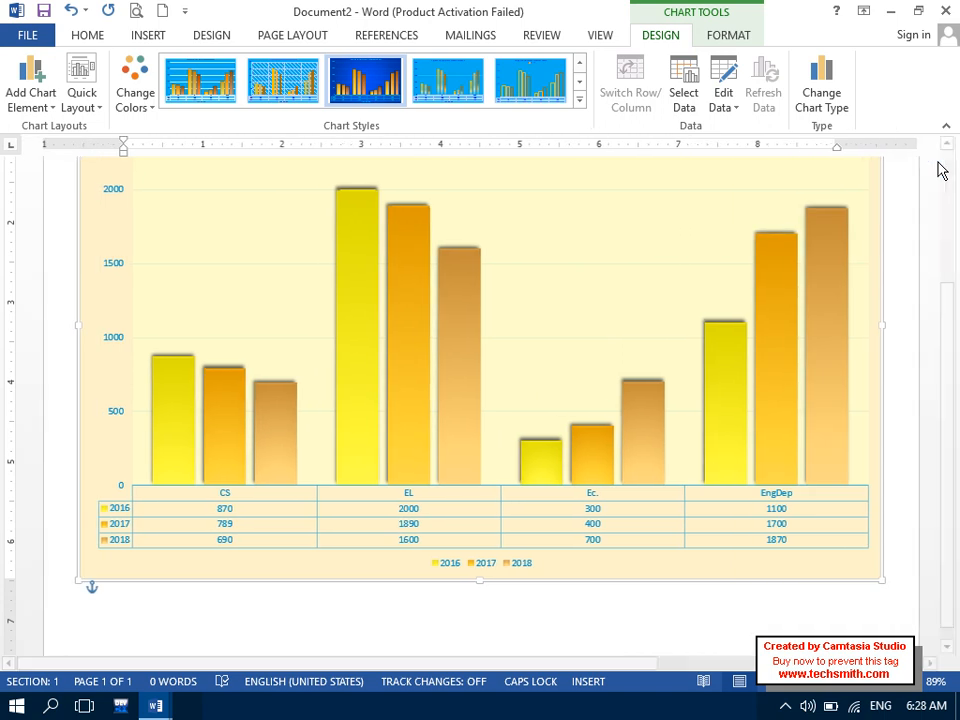
click(135, 12)
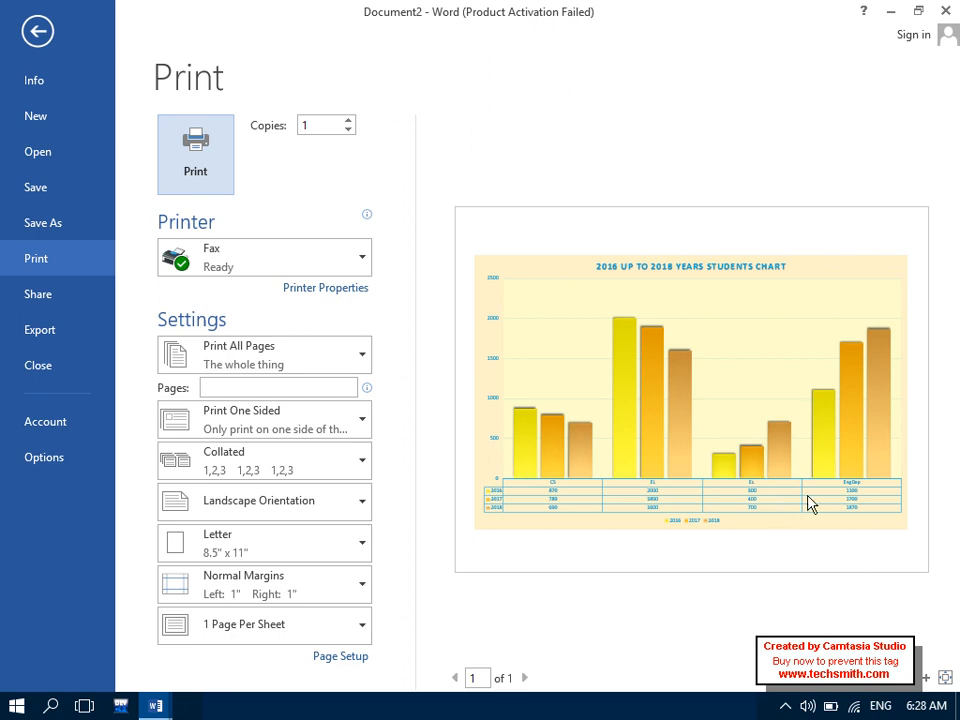
click(37, 31)
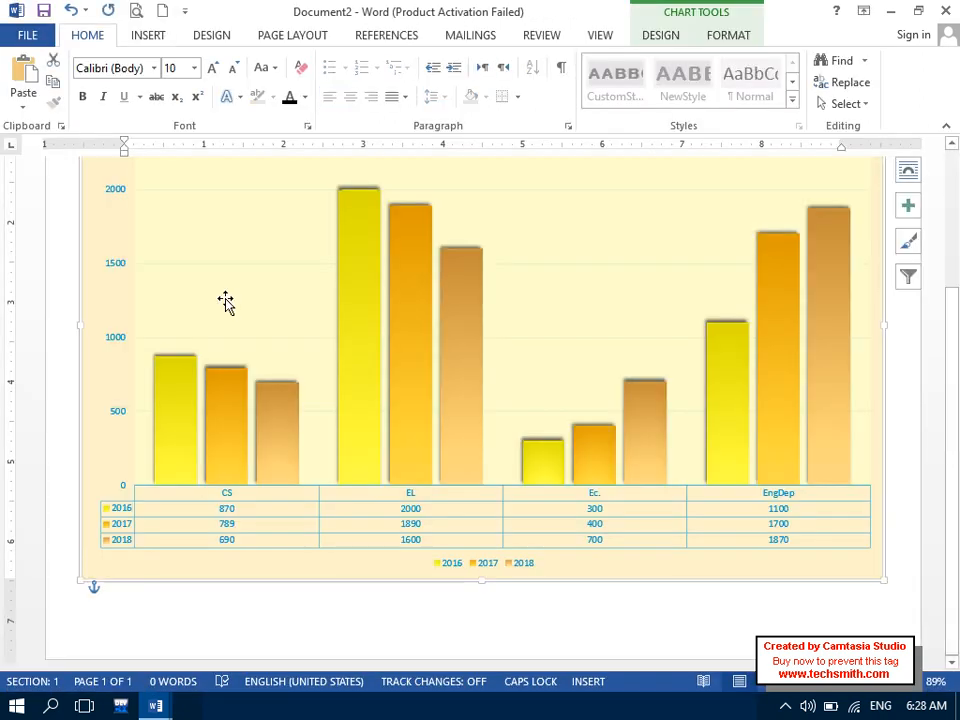
drag(954, 322, 946, 251)
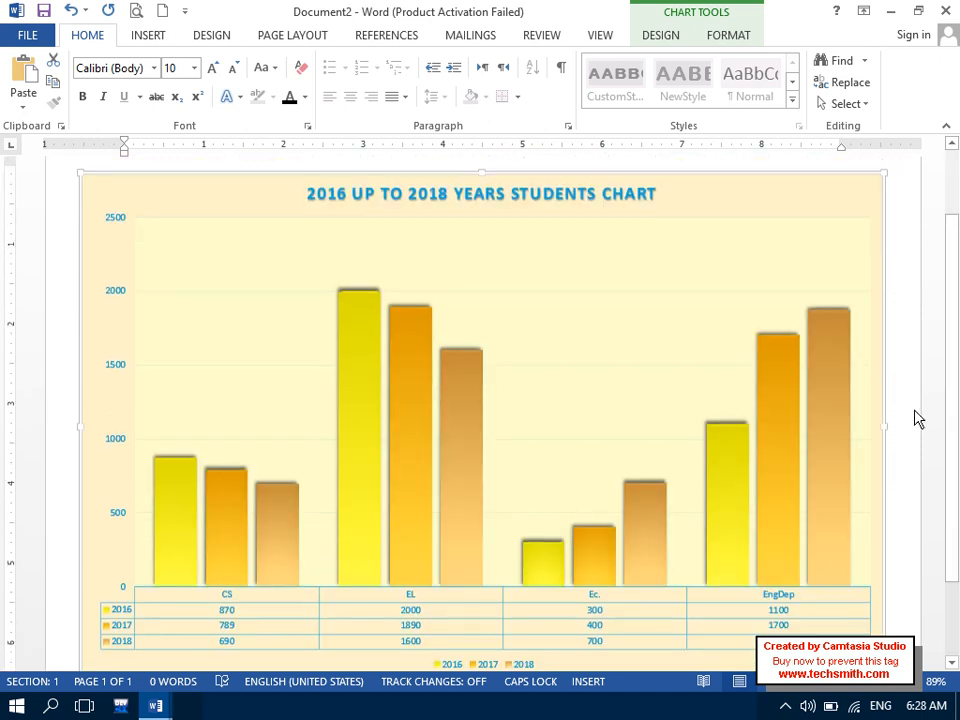
click(843, 680)
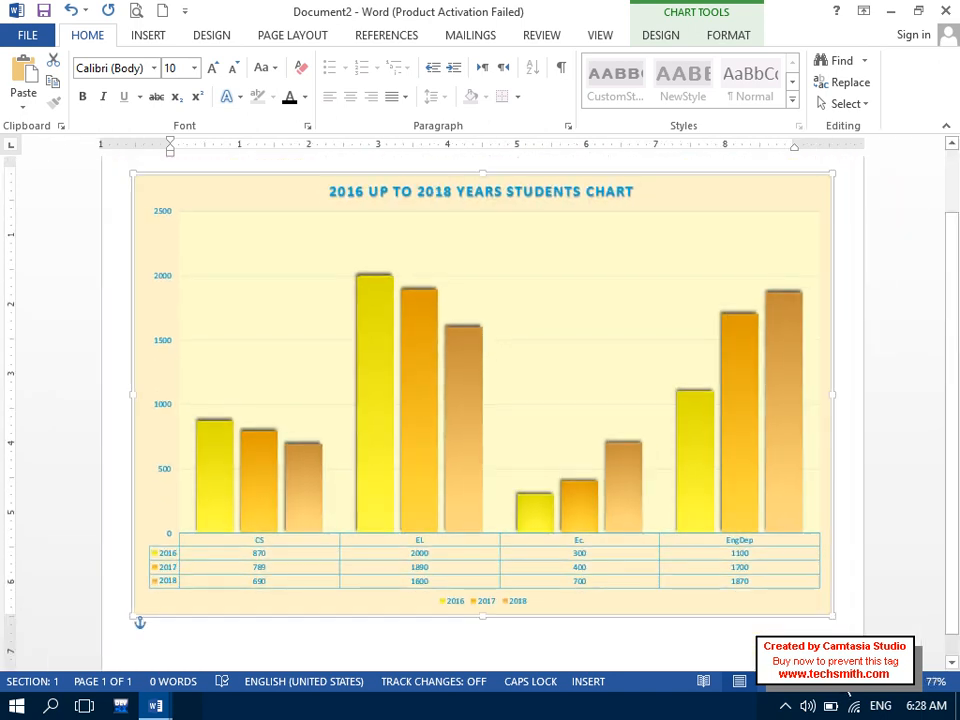
mouse_move(957, 501)
mouse_down()
mouse_move(957, 448)
mouse_move(958, 501)
mouse_up()
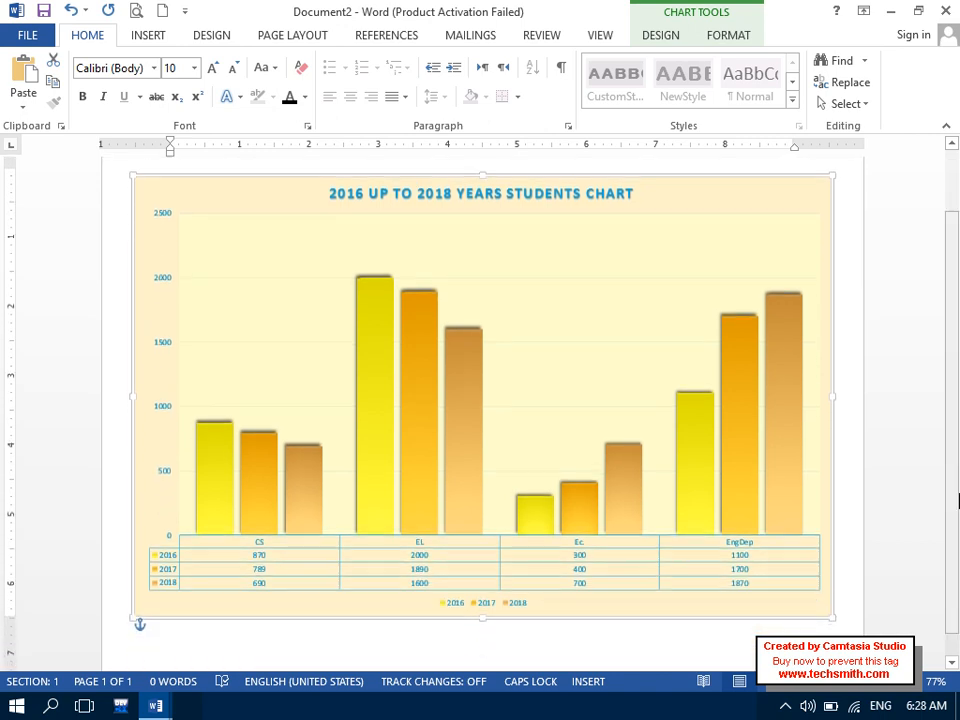
- Exclude the EngDep category in Select Data Source, apply, and close the data sheet
click(662, 38)
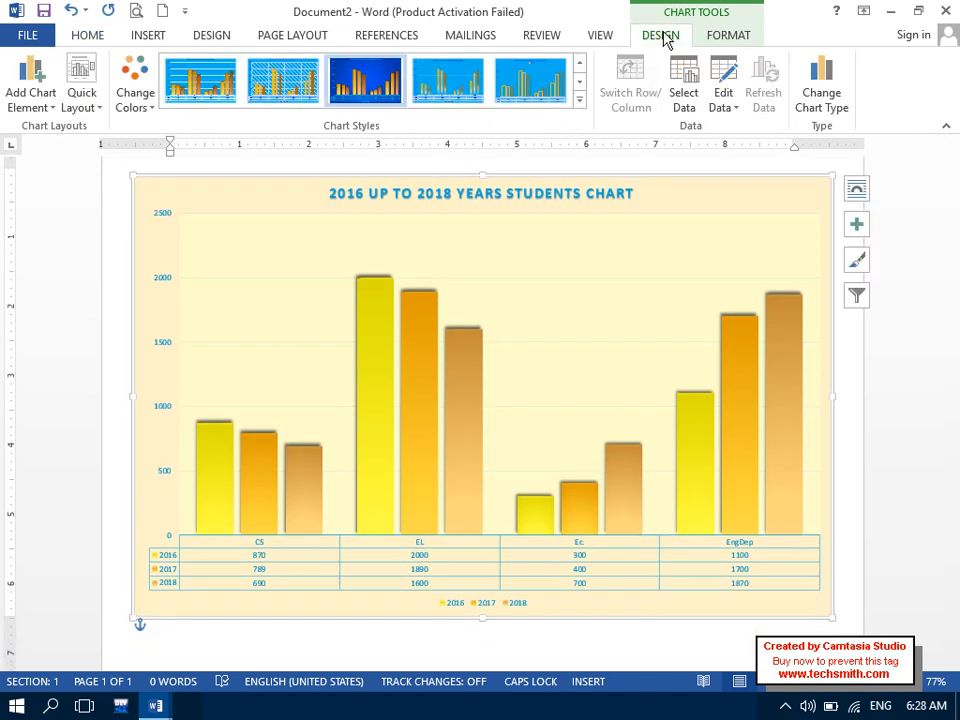
click(697, 110)
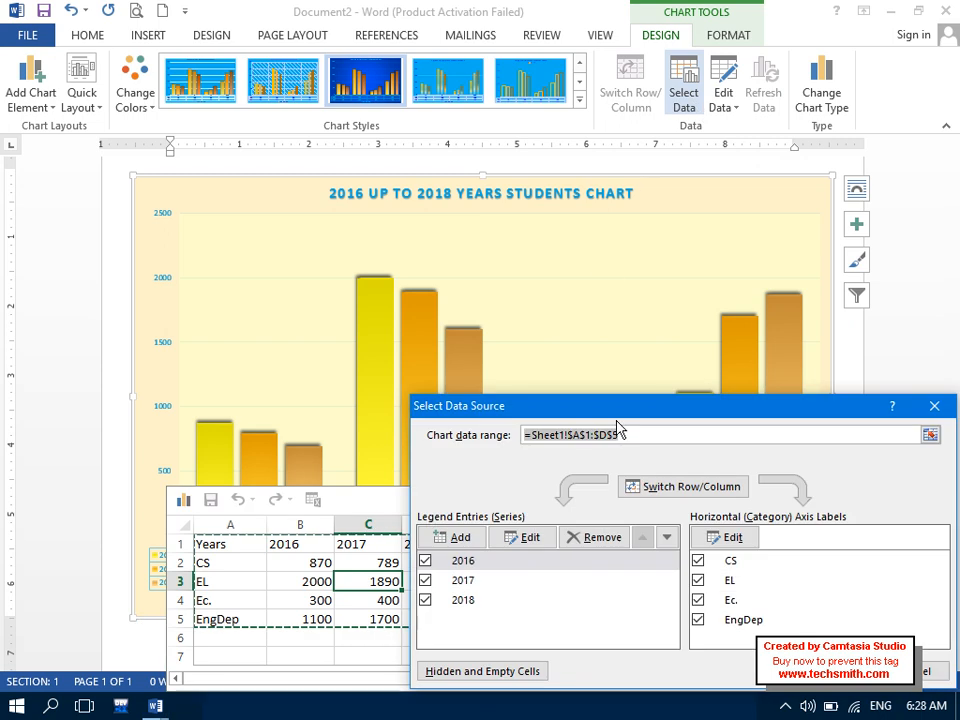
drag(617, 420, 419, 177)
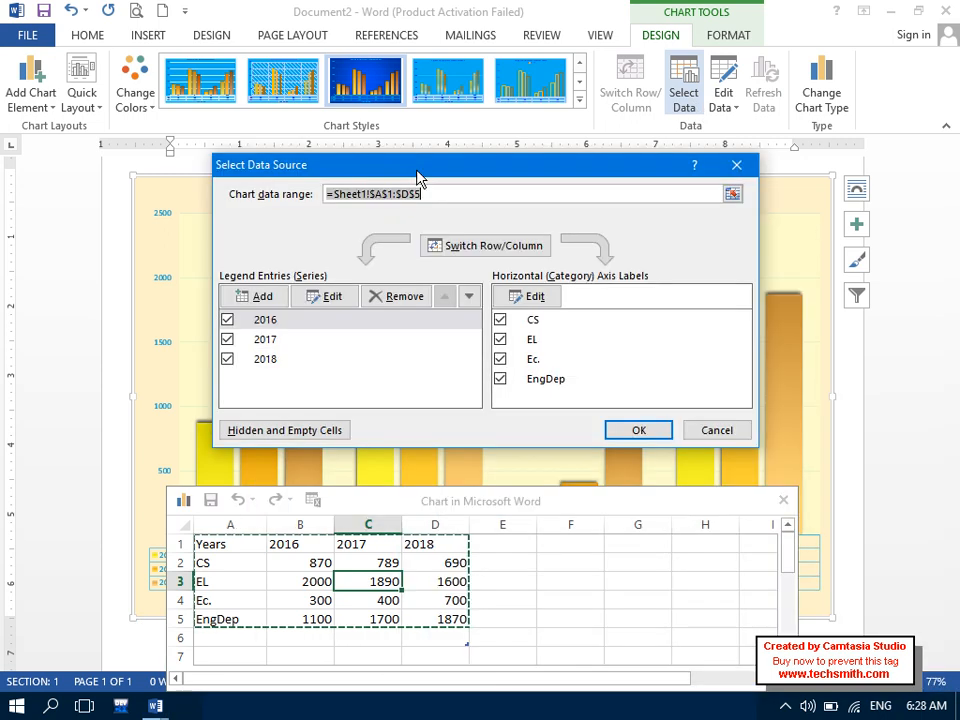
click(500, 379)
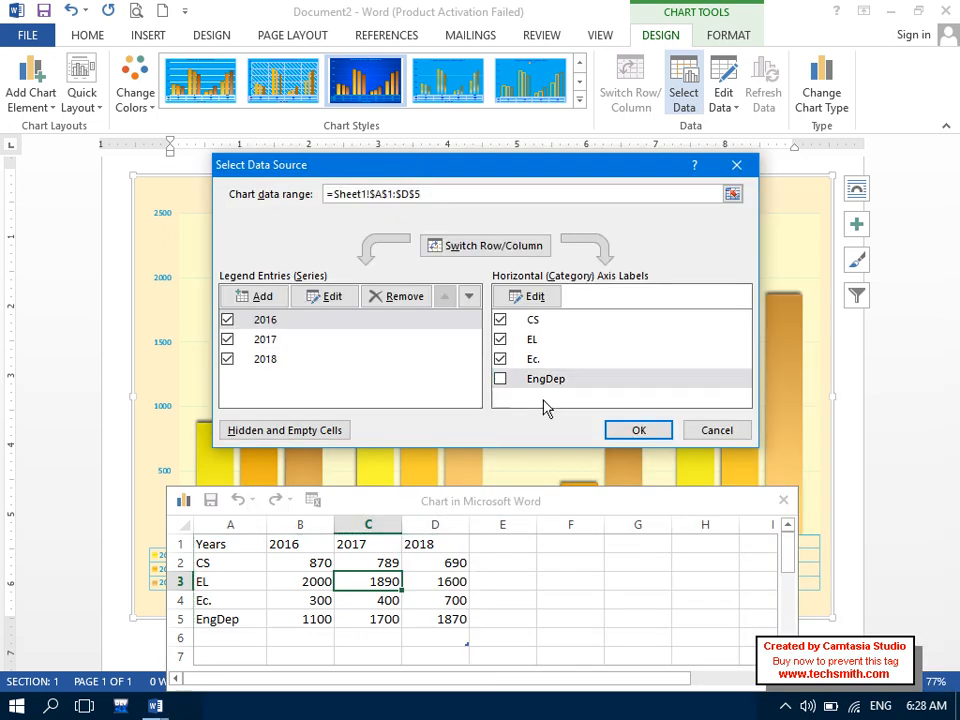
click(614, 430)
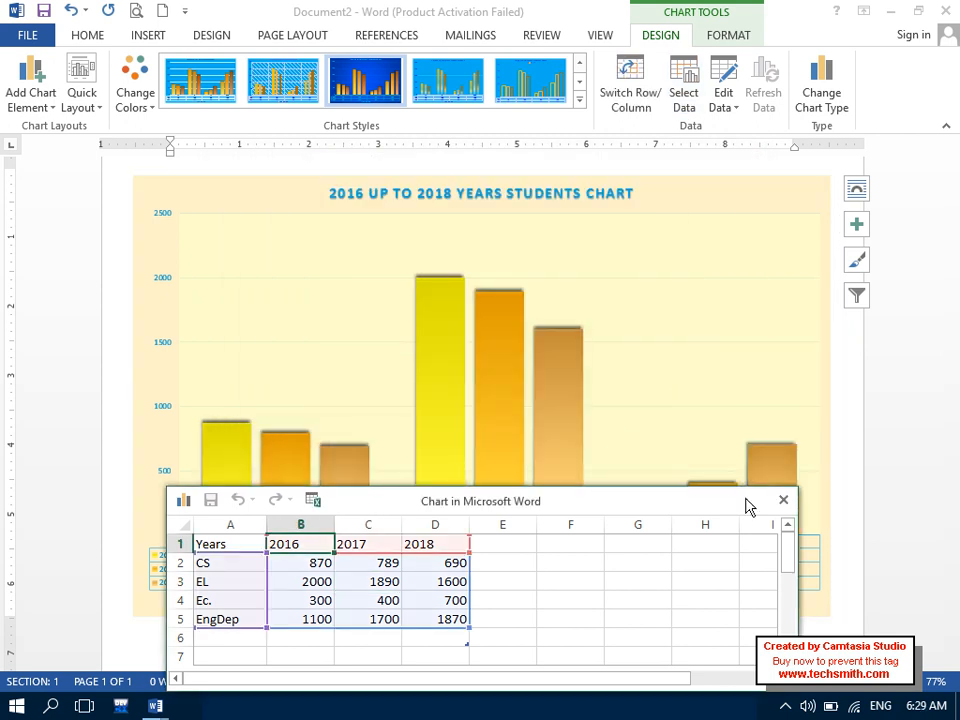
click(782, 500)
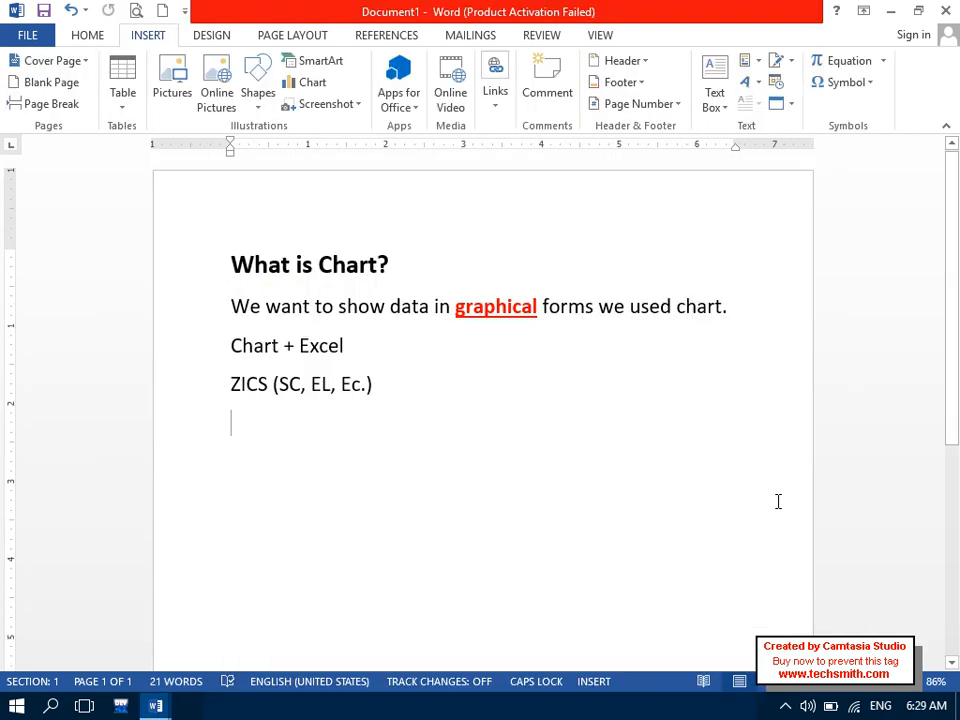
- Return to Document2 and restore the EngDep category in the chart data
click(150, 708)
click(330, 632)
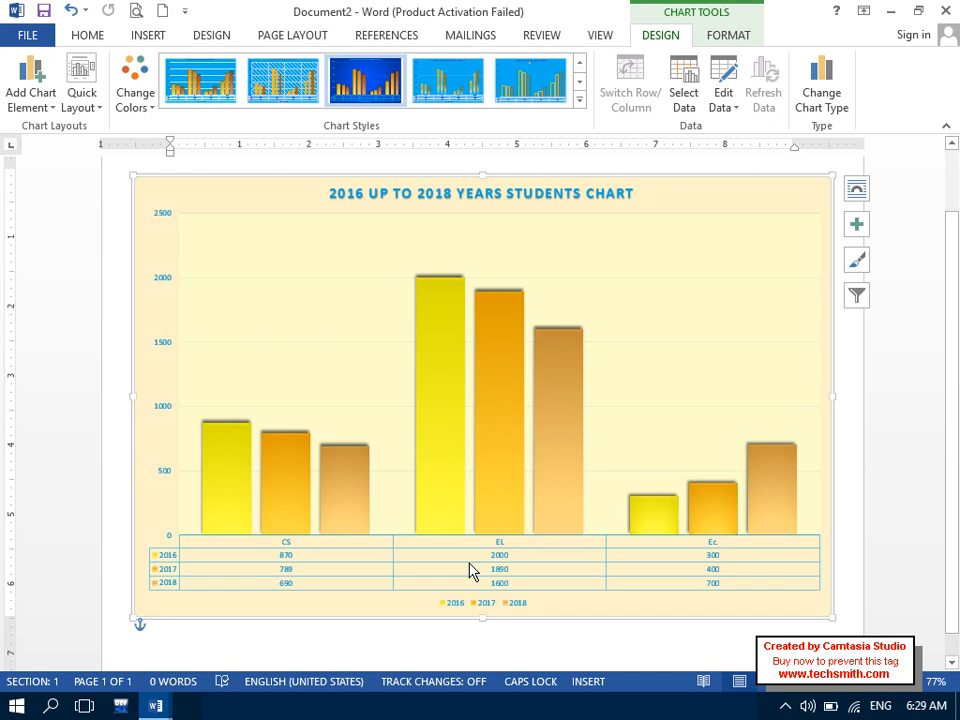
mouse_move(441, 537)
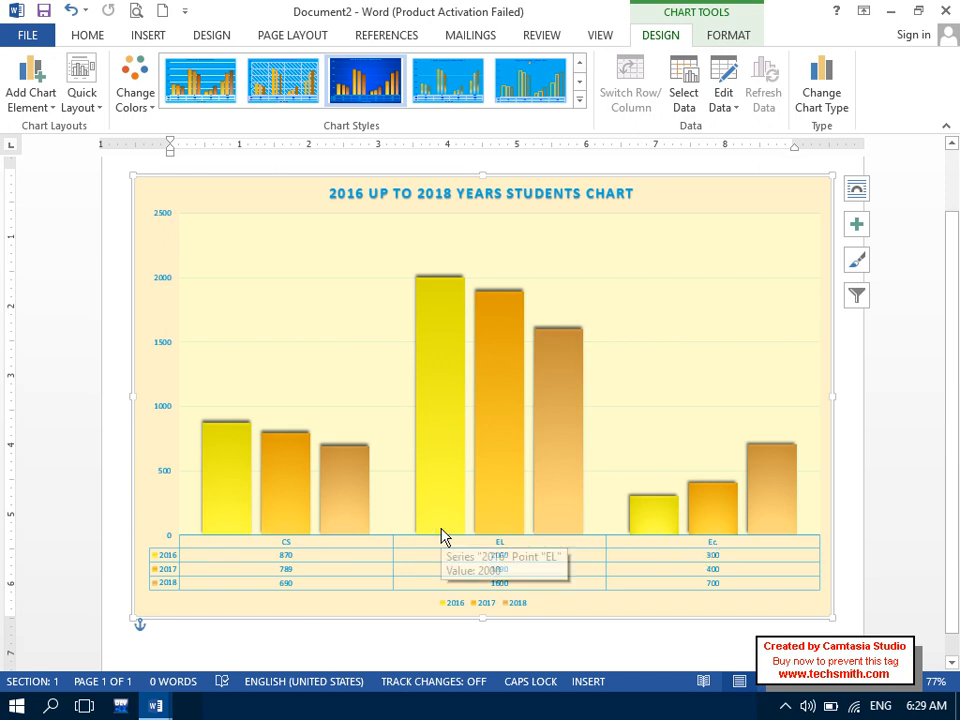
click(683, 95)
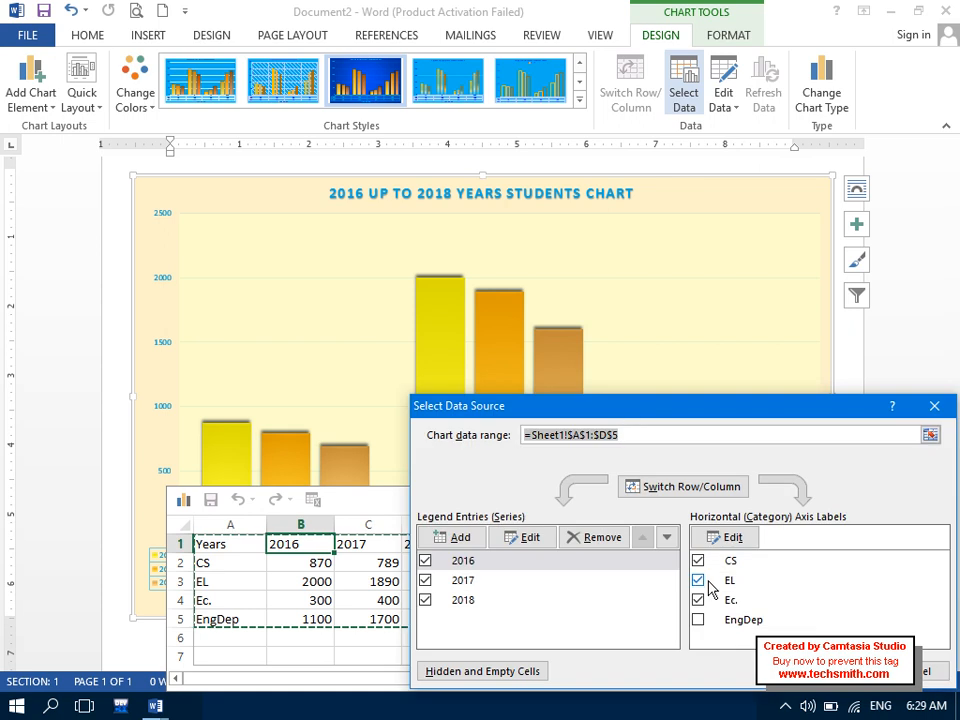
click(698, 620)
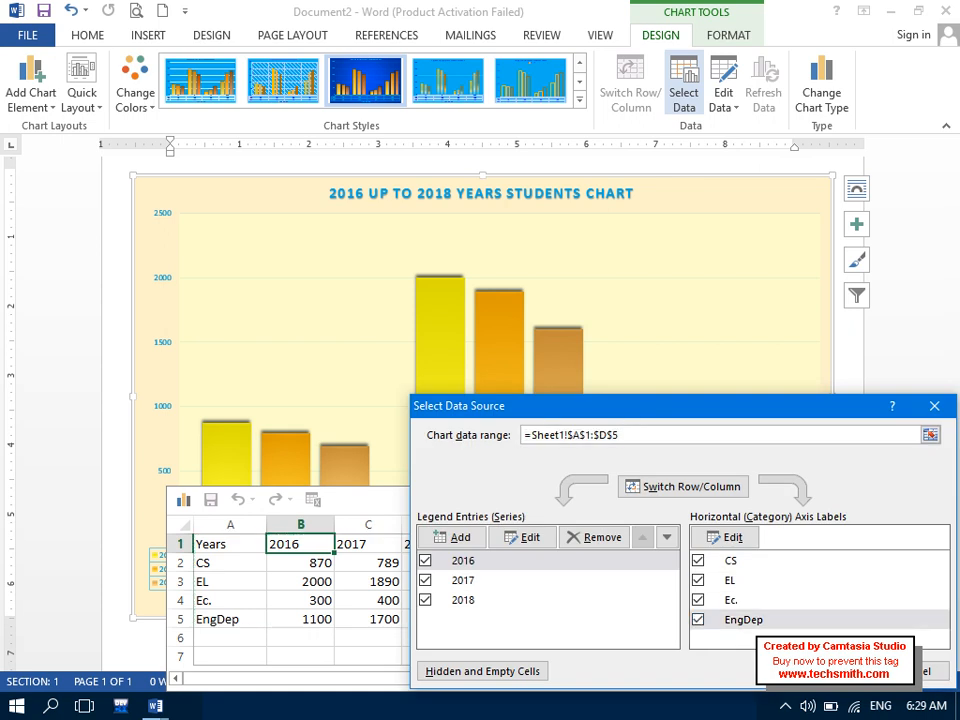
key(Return)
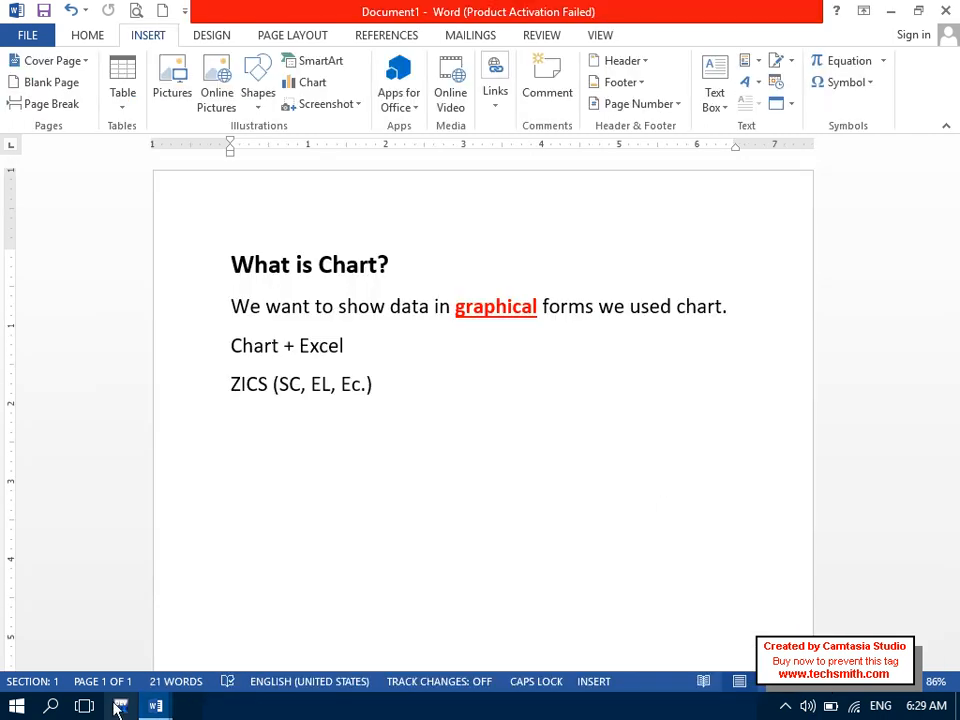
- Bring Document2 forward, close its data source settings unchanged, and switch back to its chart
mouse_move(155, 706)
click(319, 608)
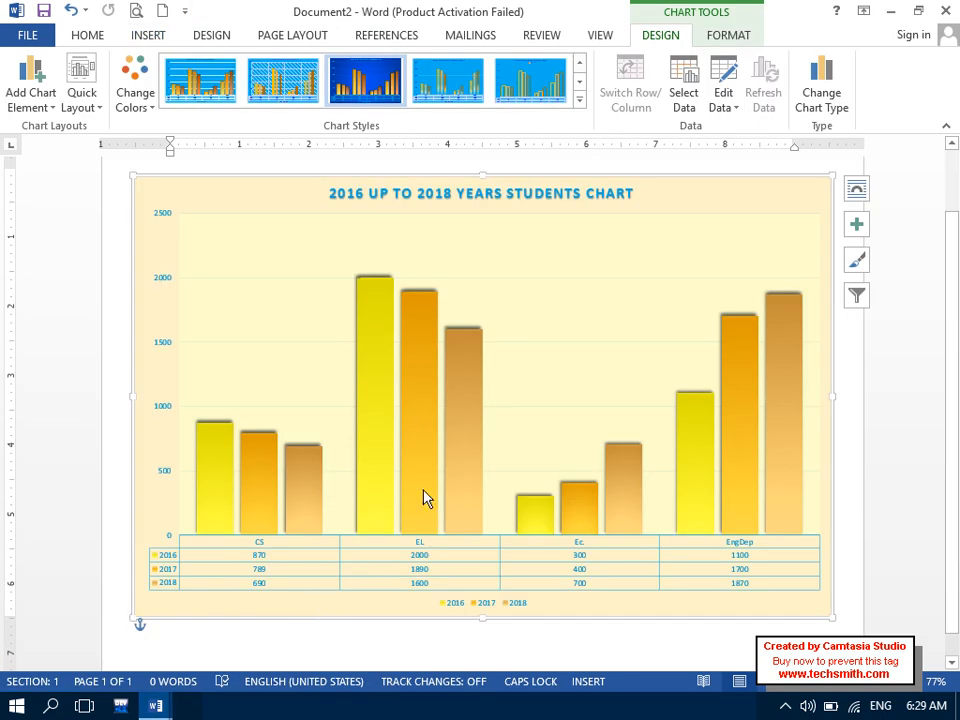
click(688, 100)
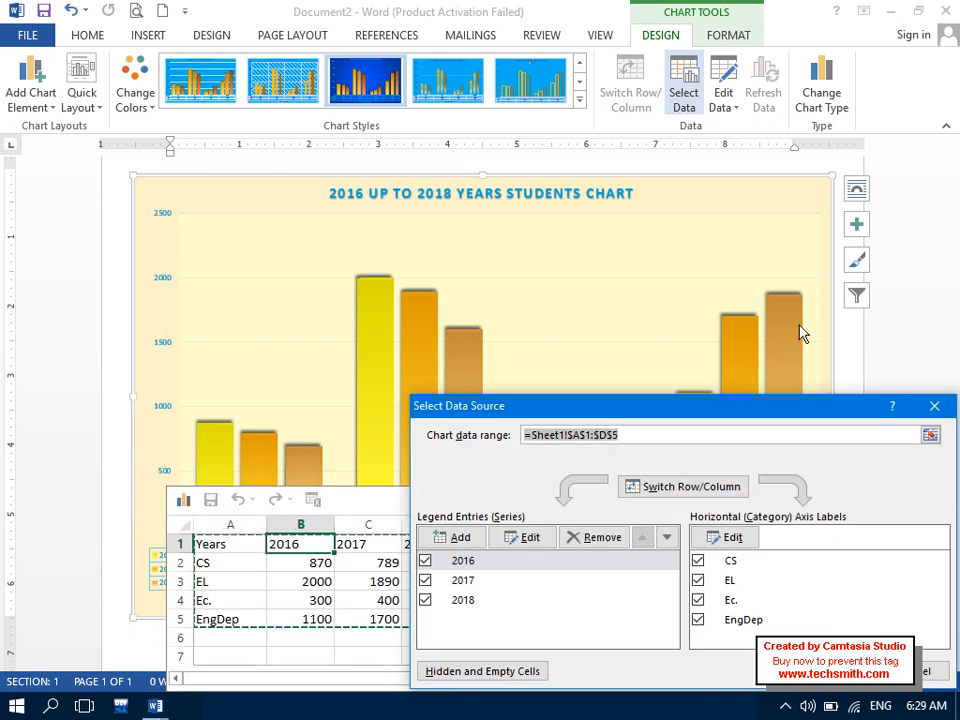
click(934, 405)
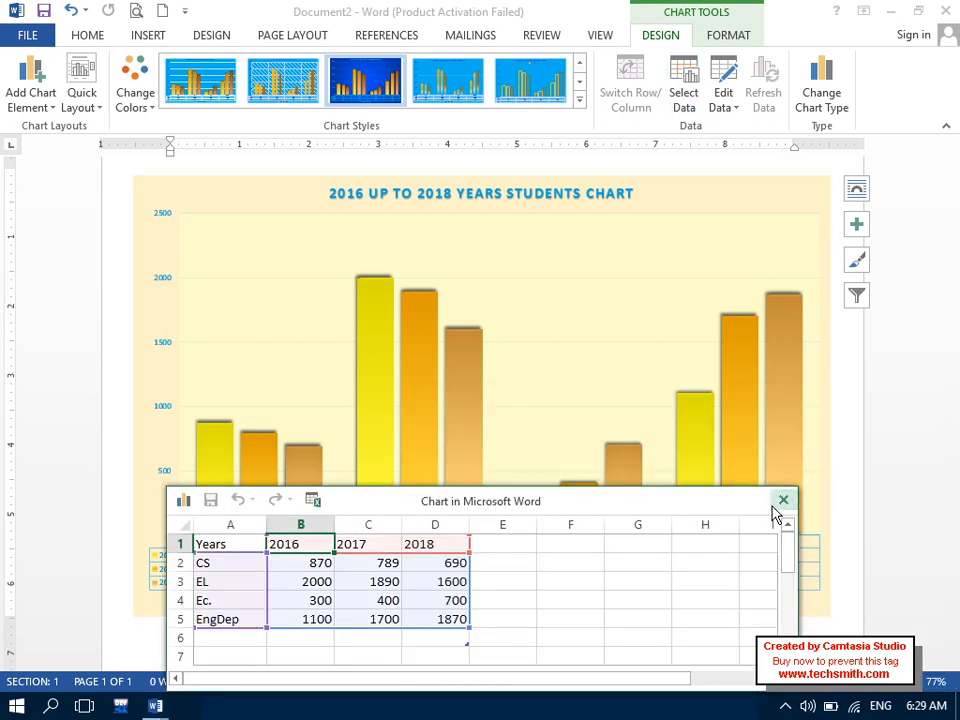
click(782, 499)
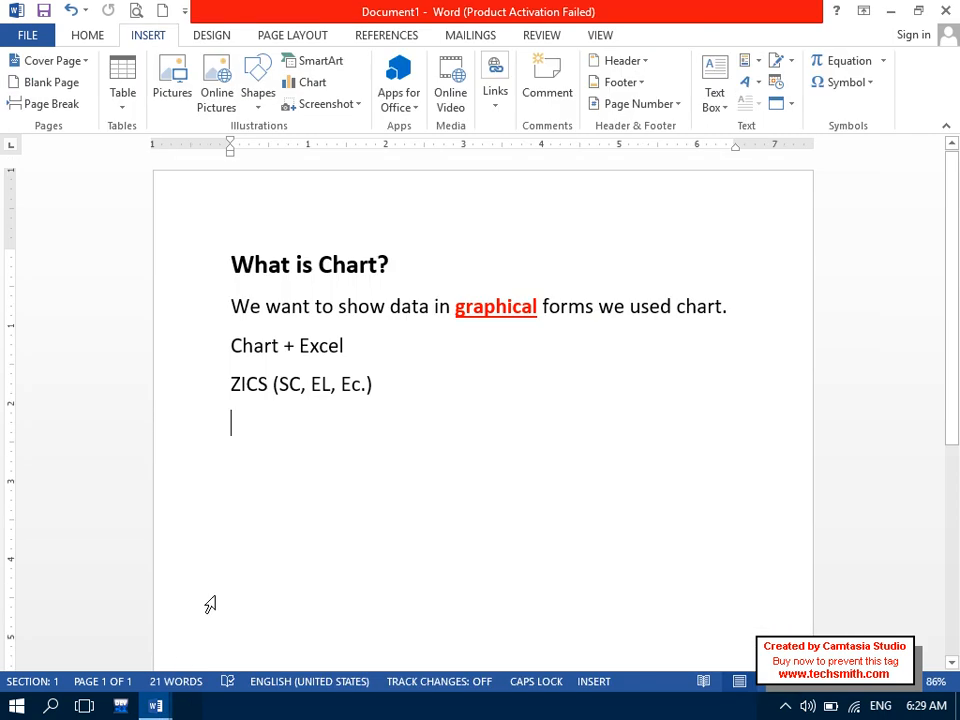
mouse_move(155, 706)
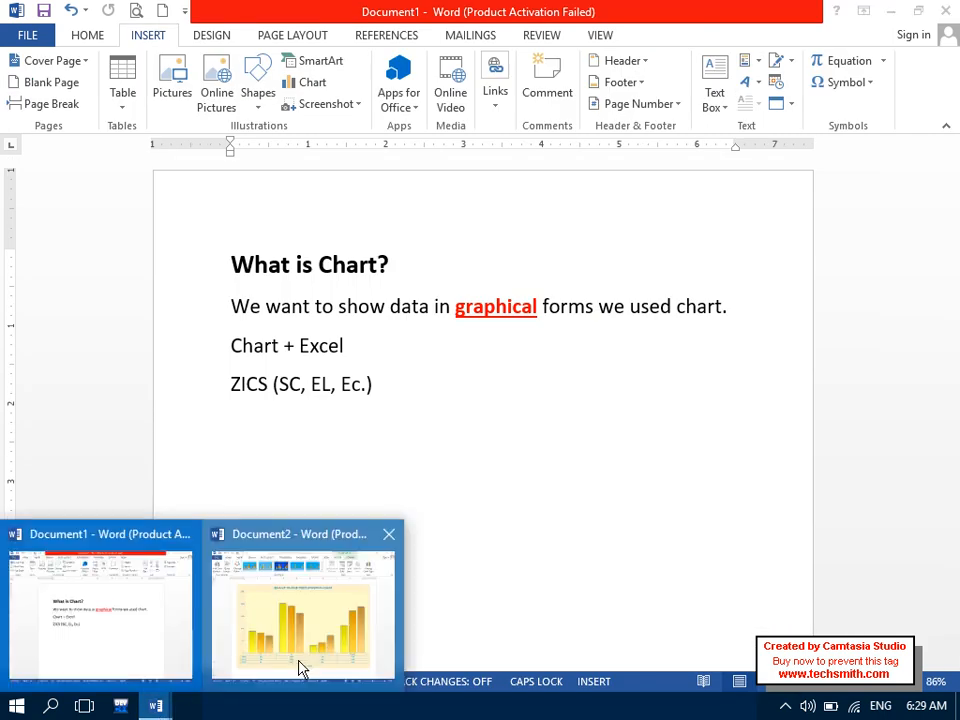
click(300, 668)
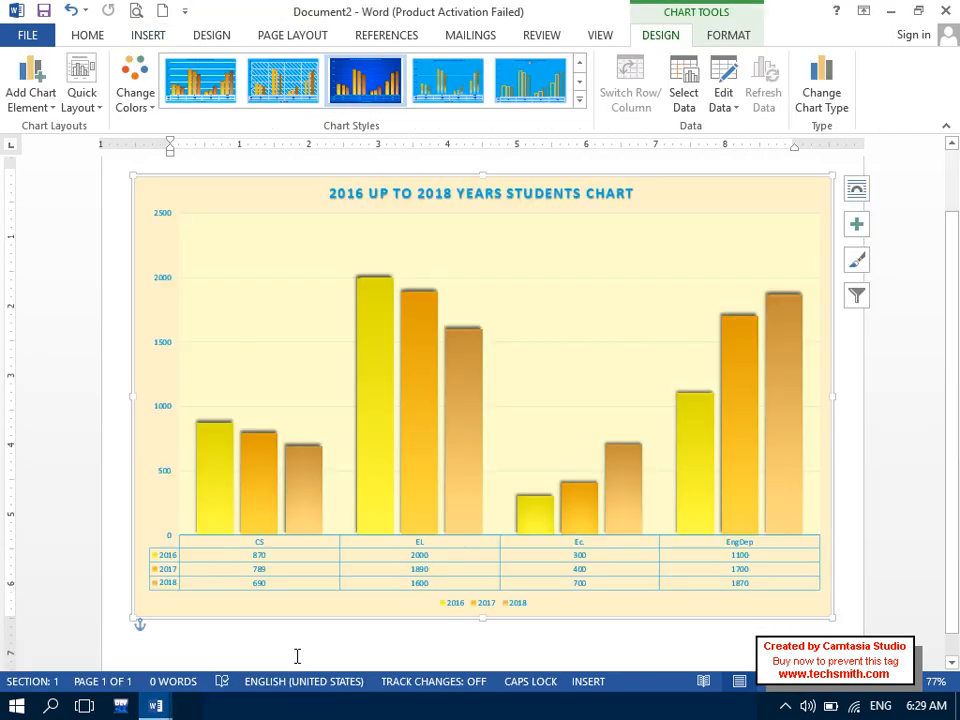
- Open the chart's data sheet in Word and change CS 2016 in cell B2 to 980
click(738, 106)
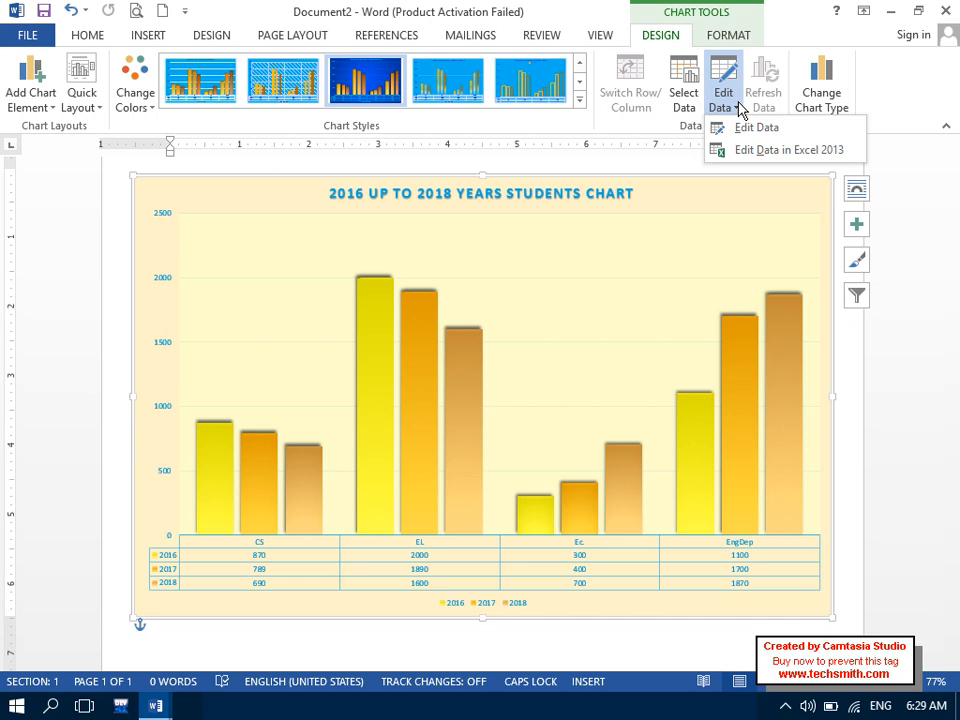
click(793, 129)
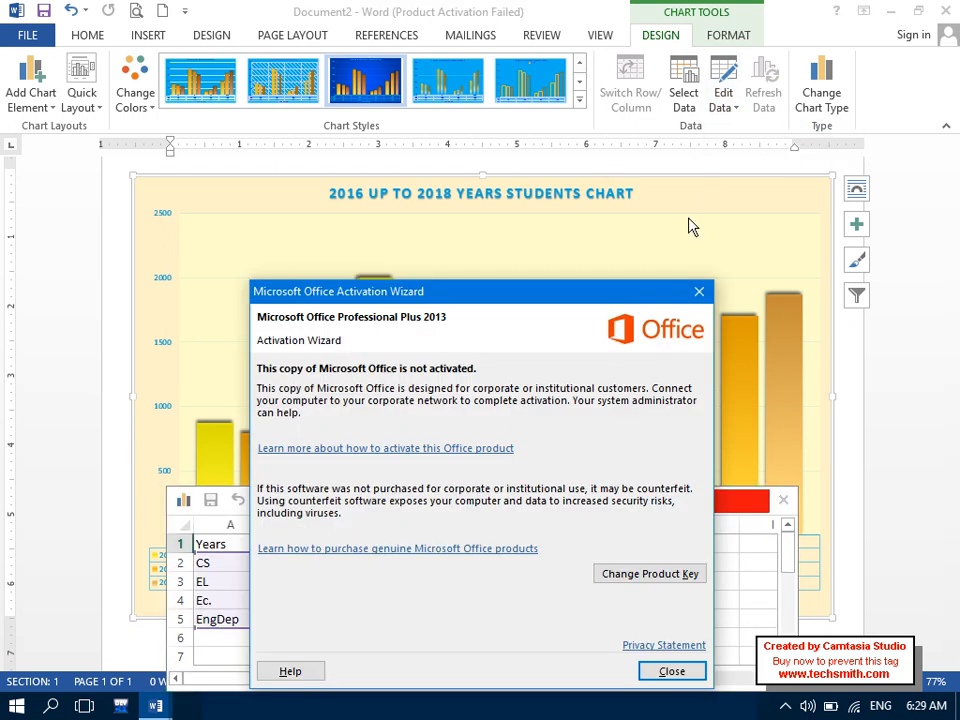
click(699, 291)
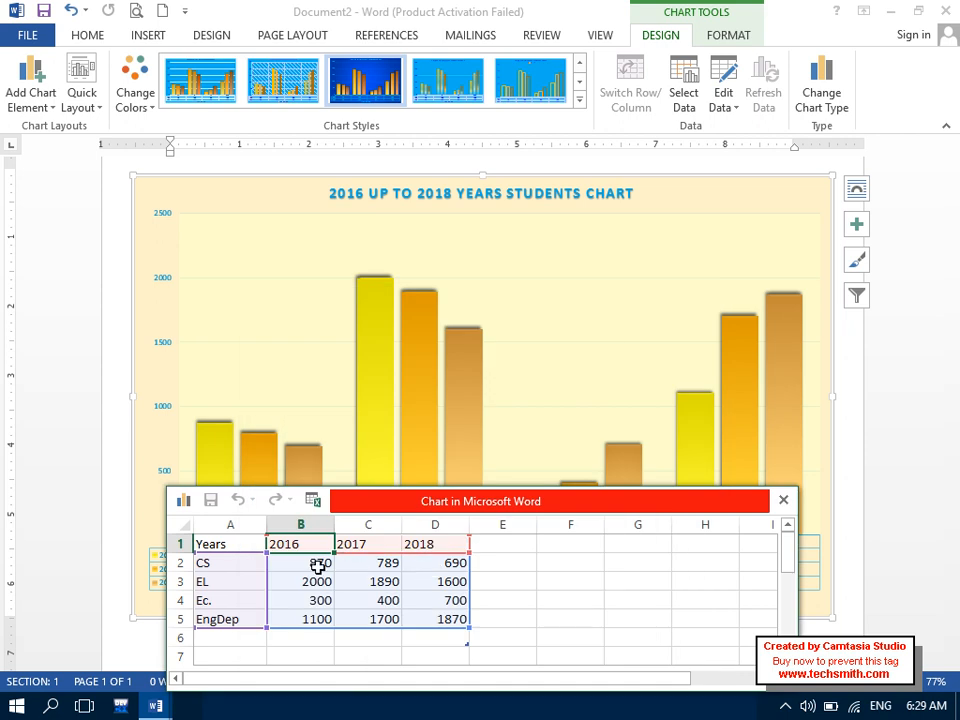
click(317, 565)
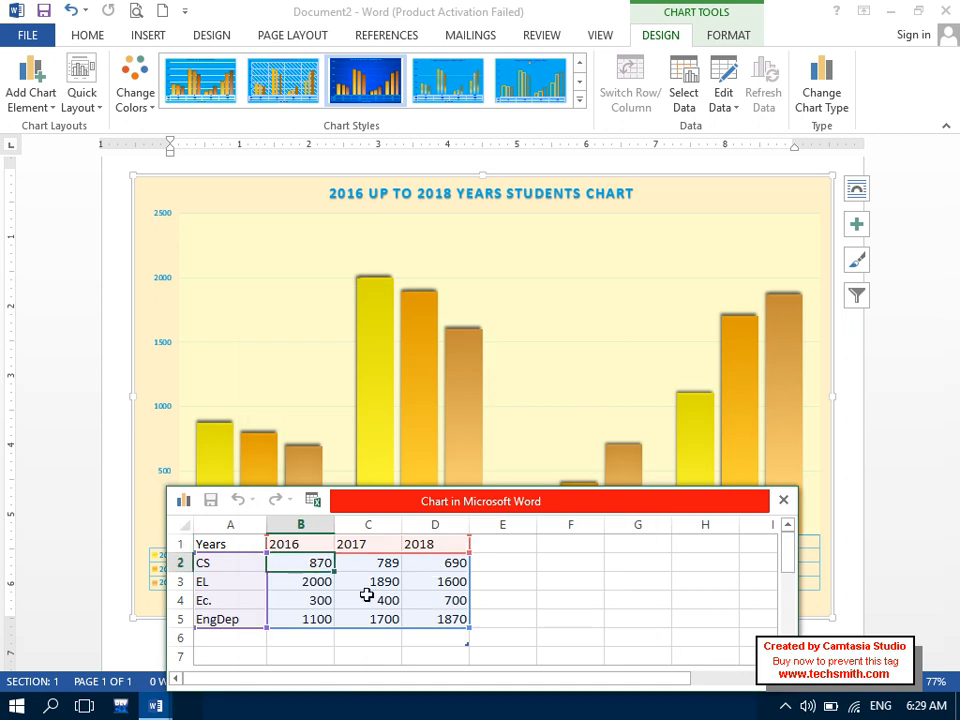
text(980)
key(Return)
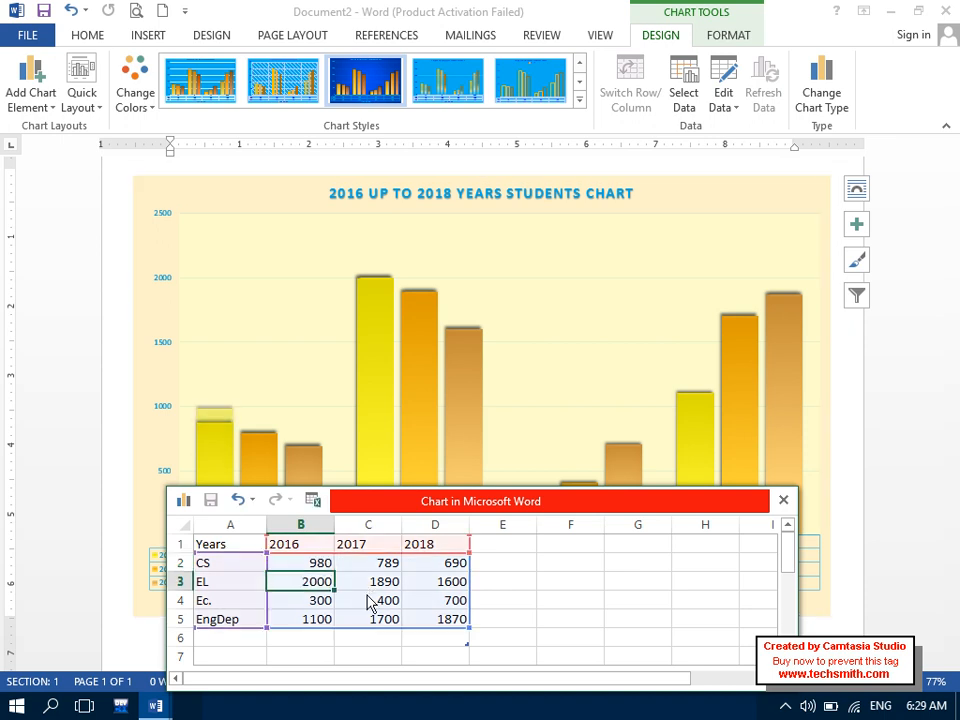
- Change cell B2 again to 1100, close the data sheet, and return to Document2
click(312, 562)
text(1100)
key(Return)
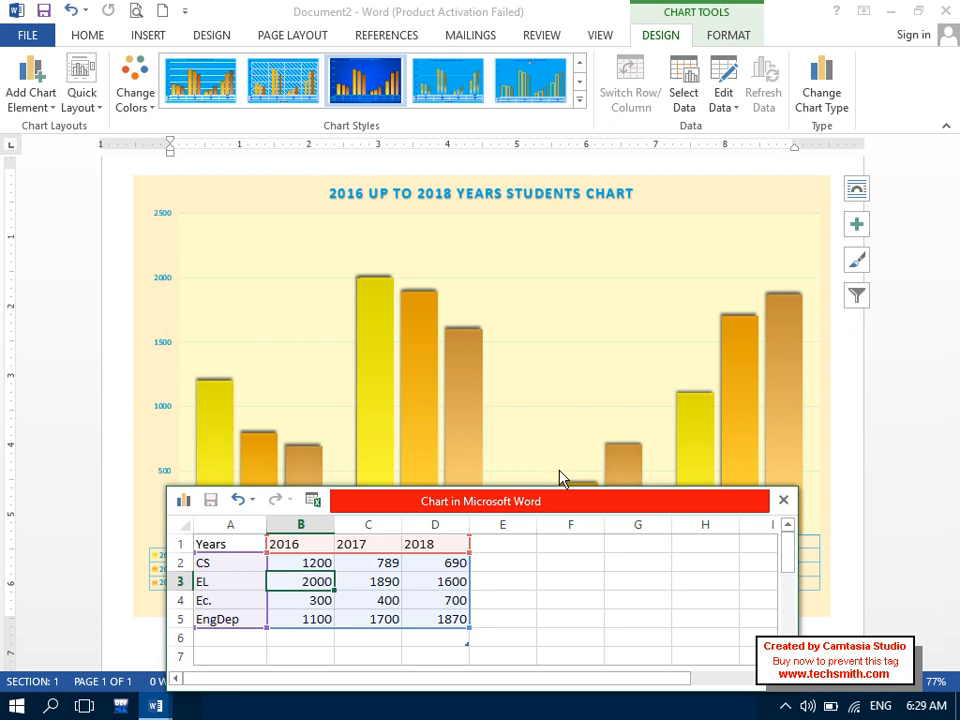
click(783, 499)
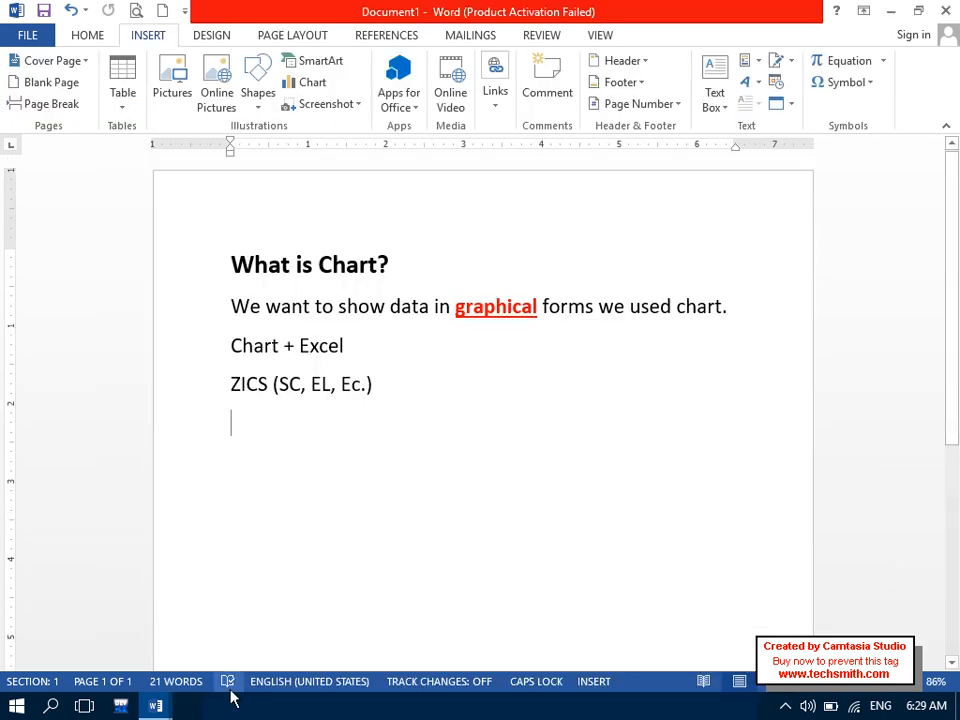
mouse_move(163, 705)
click(338, 642)
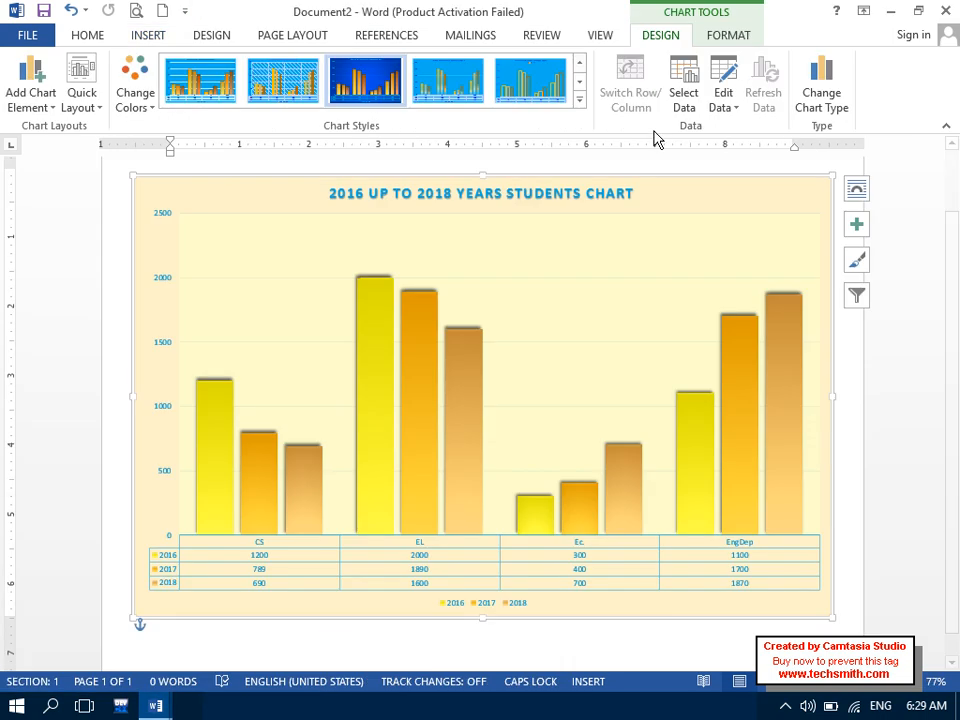
click(723, 104)
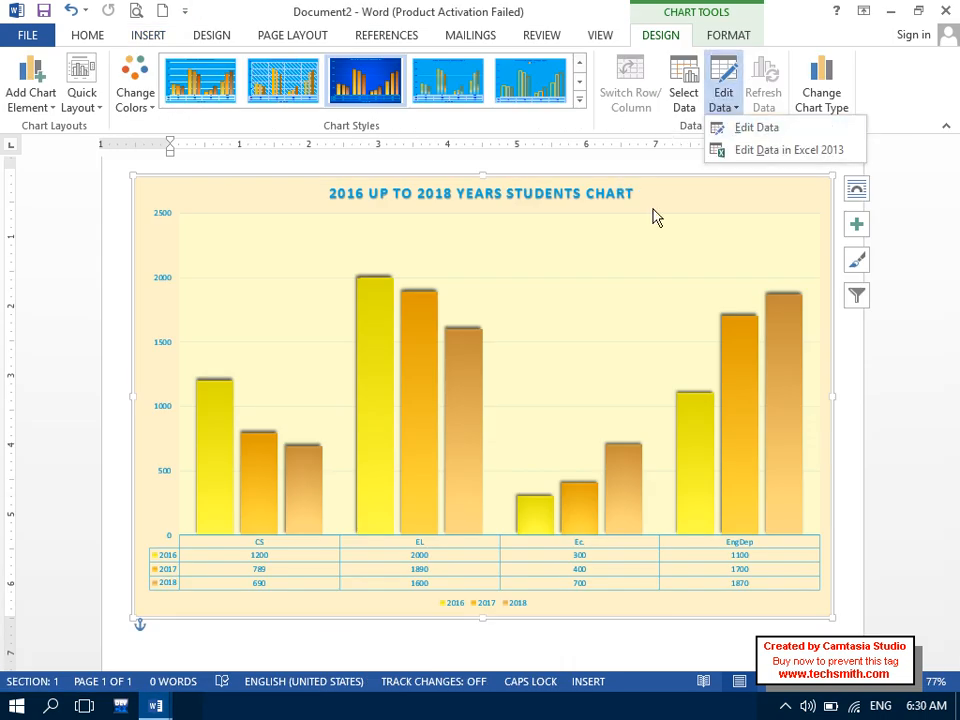
- Open the chart data in maximized Excel and give A1:D5 centred text with all borders
click(762, 158)
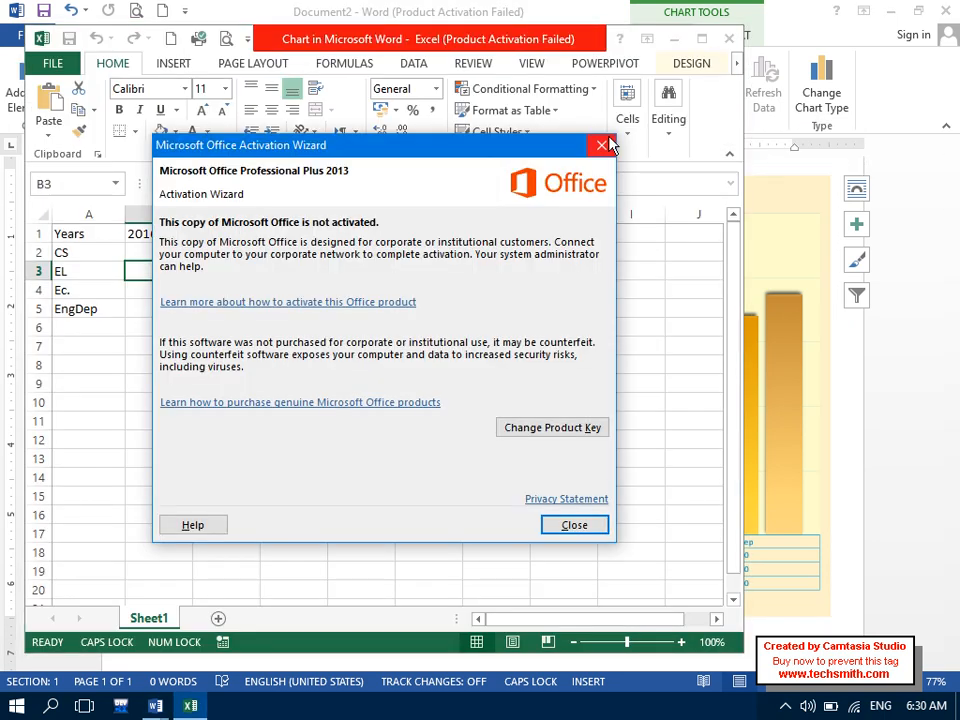
click(604, 145)
click(701, 38)
drag(60, 205, 268, 279)
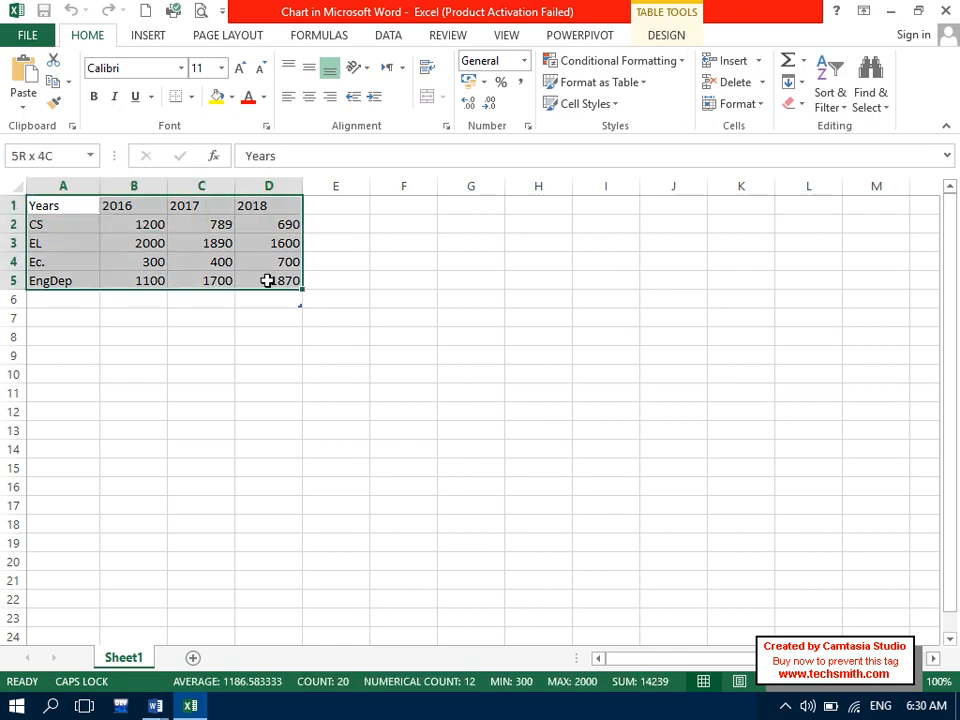
click(302, 96)
click(191, 96)
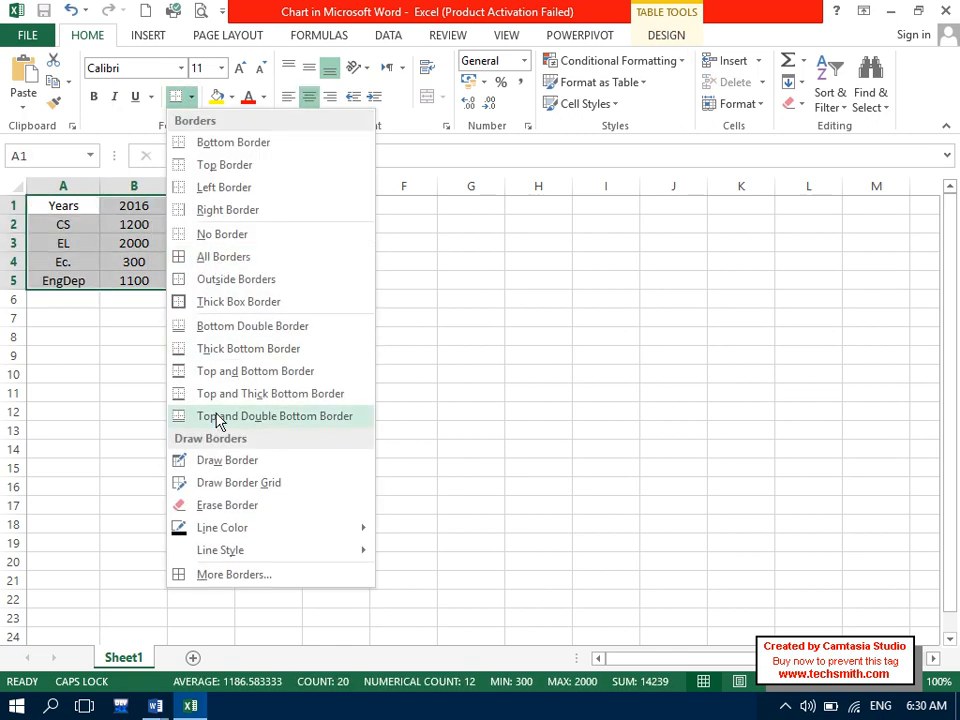
click(224, 257)
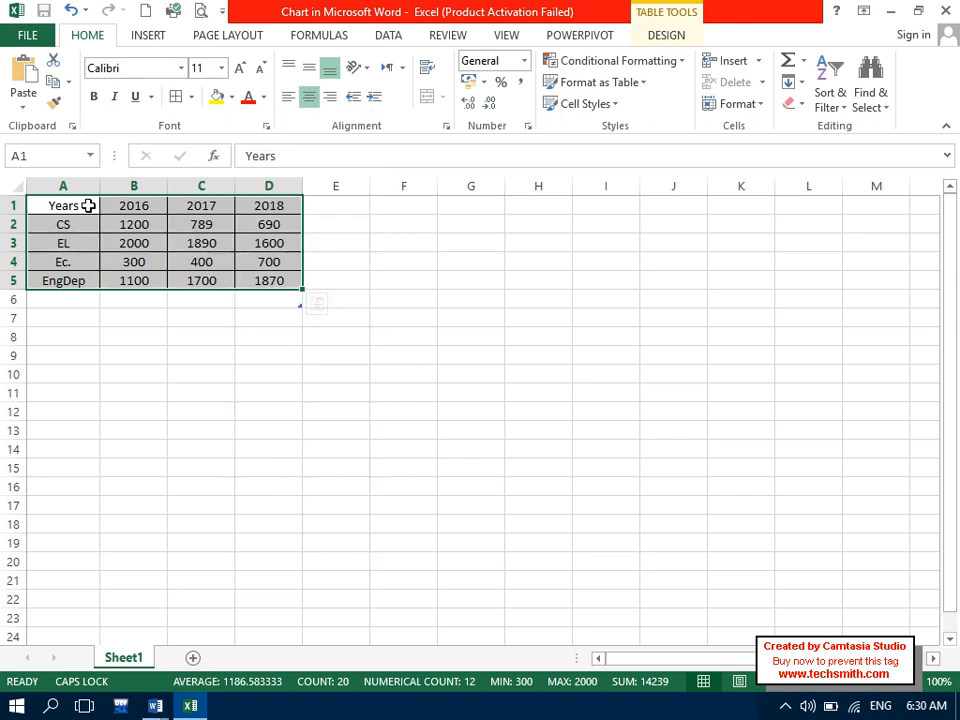
- Give header row A1:D1 a green fill, a taller height and middle alignment
drag(88, 205, 298, 196)
click(231, 97)
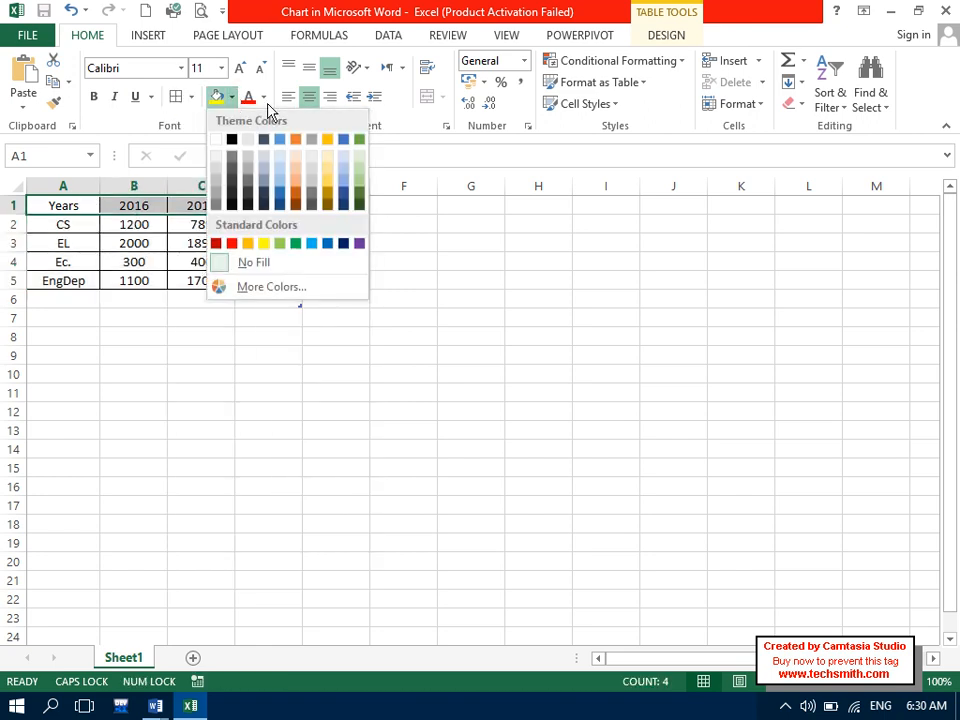
click(295, 243)
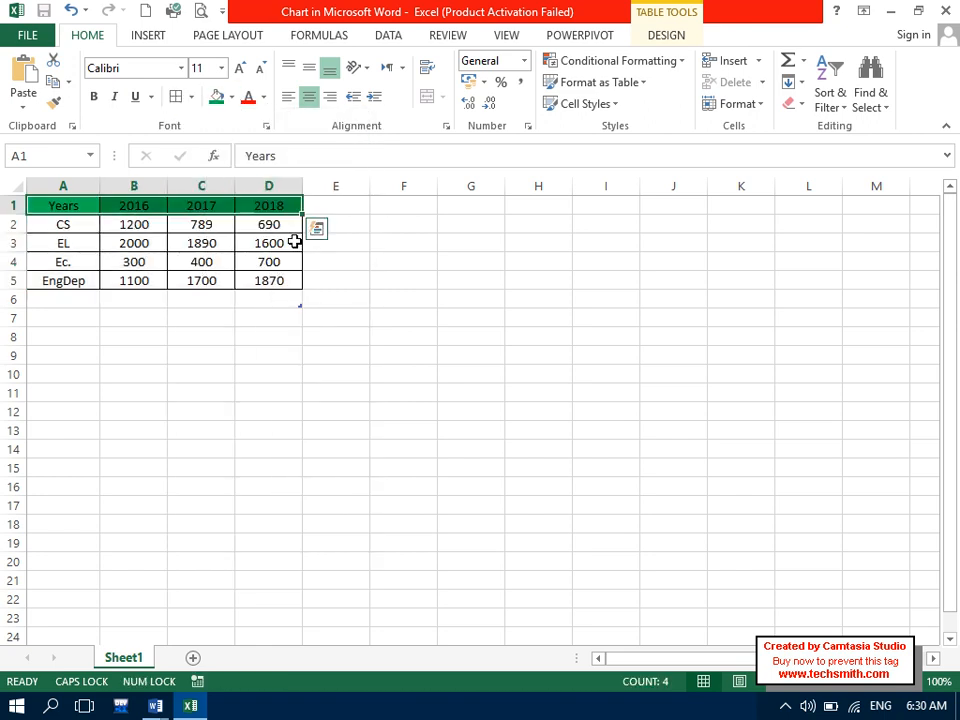
drag(20, 214, 21, 240)
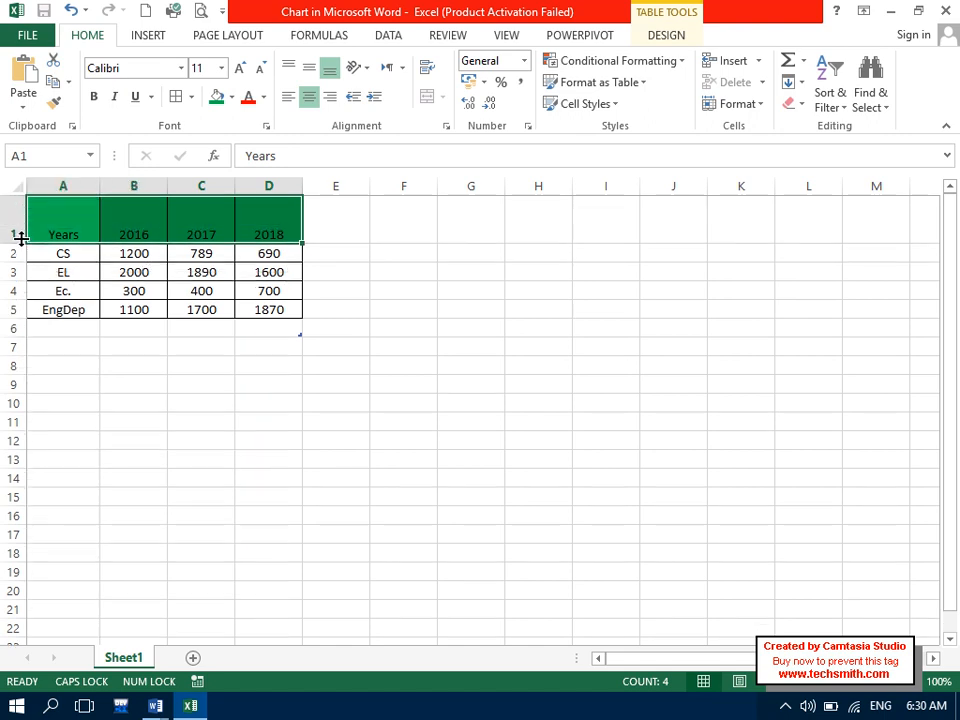
click(310, 80)
- Set the header text to size 16 in white, then close Excel
click(241, 69)
click(241, 69)
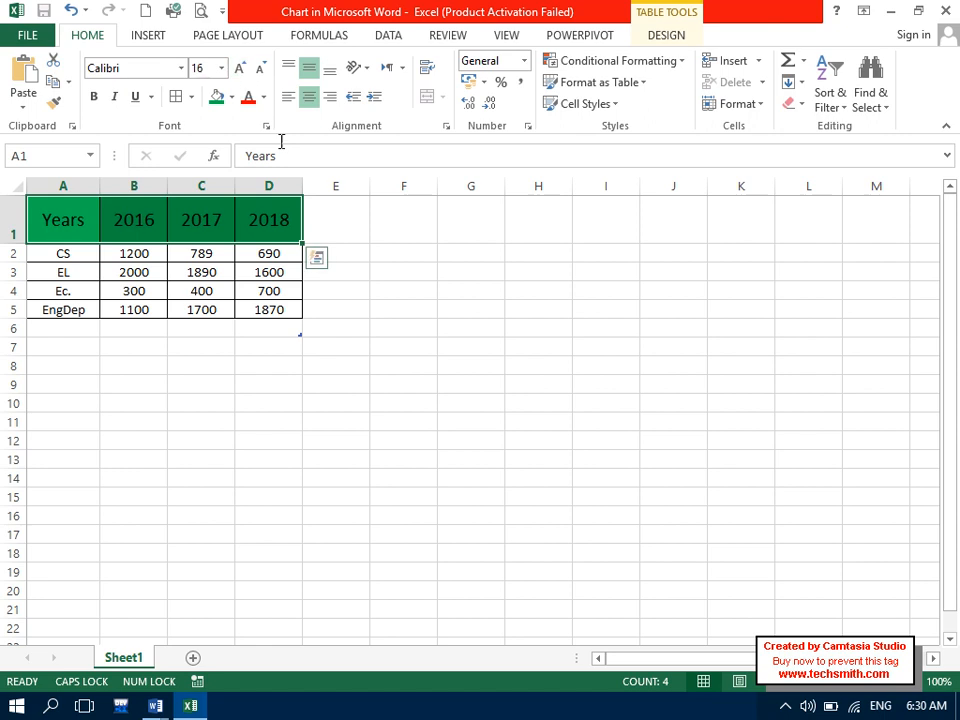
click(241, 69)
click(425, 285)
drag(75, 227, 253, 214)
click(264, 97)
click(257, 162)
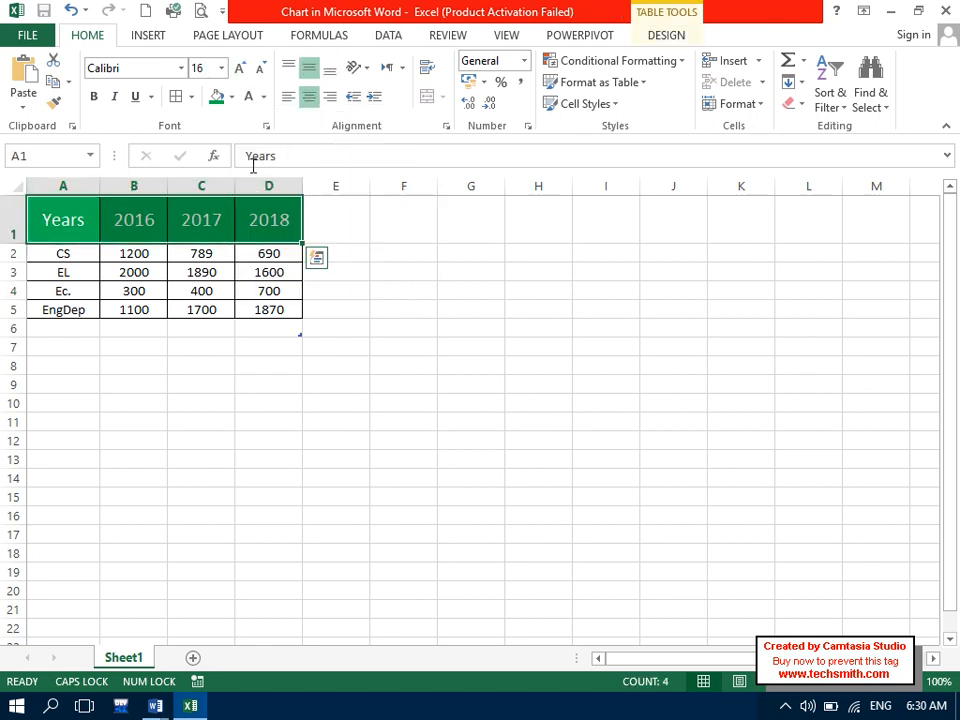
click(368, 327)
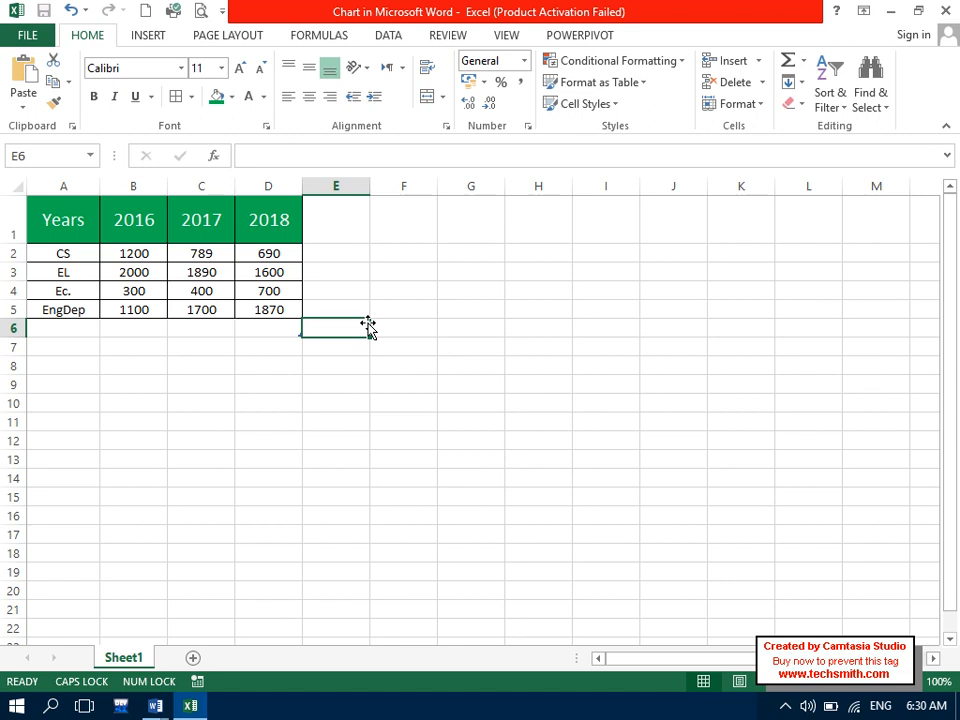
click(944, 11)
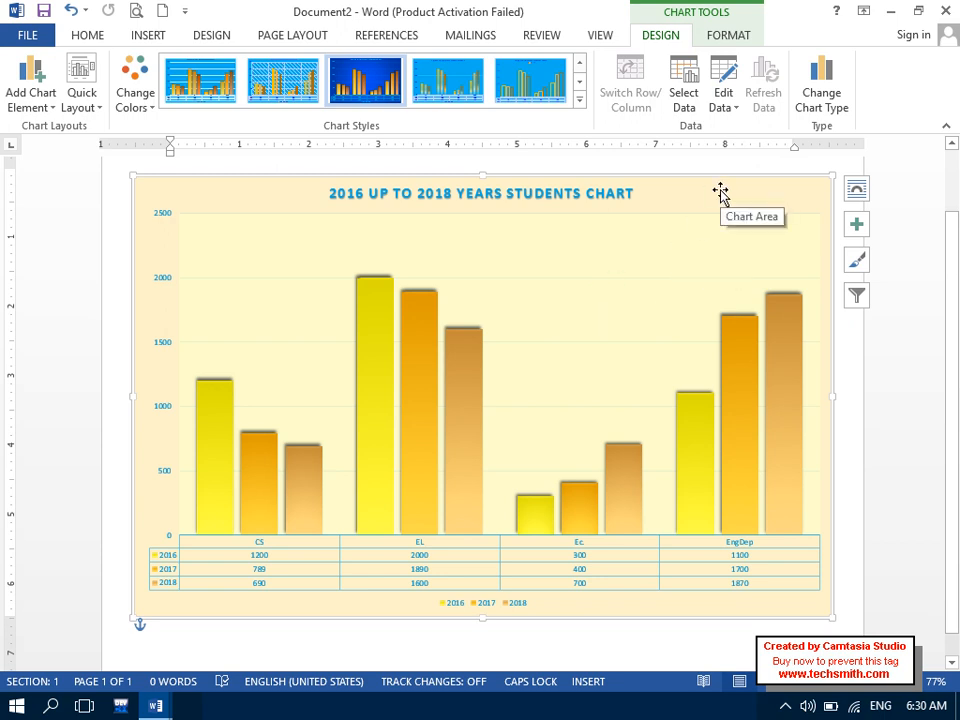
- Change the students chart type from Column to Pie and show the full chart styles gallery
click(815, 115)
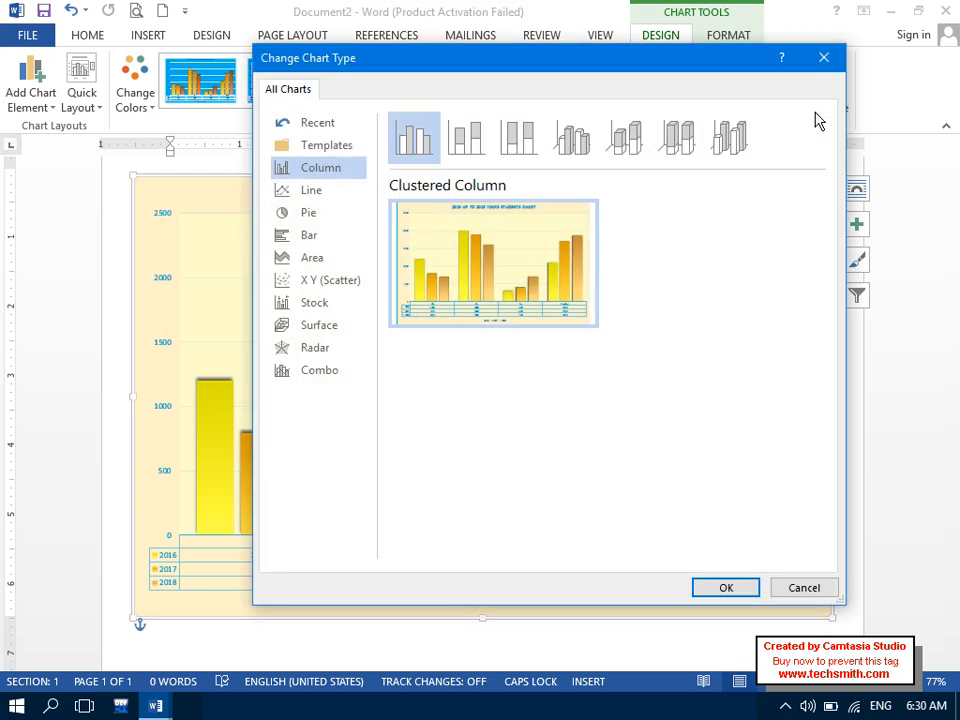
click(310, 213)
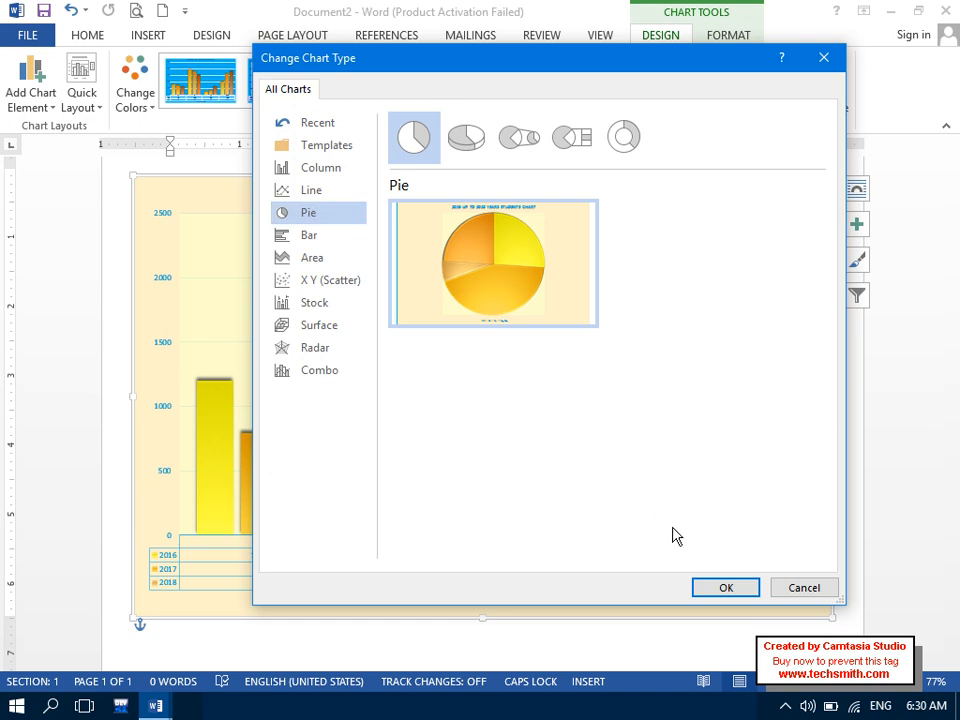
click(715, 590)
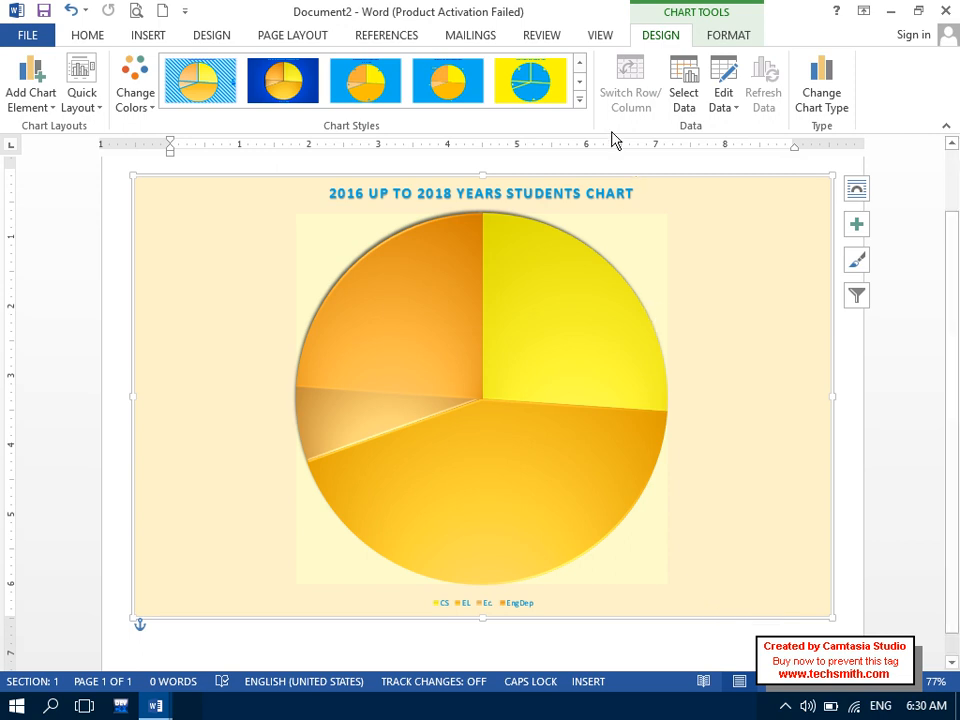
click(577, 101)
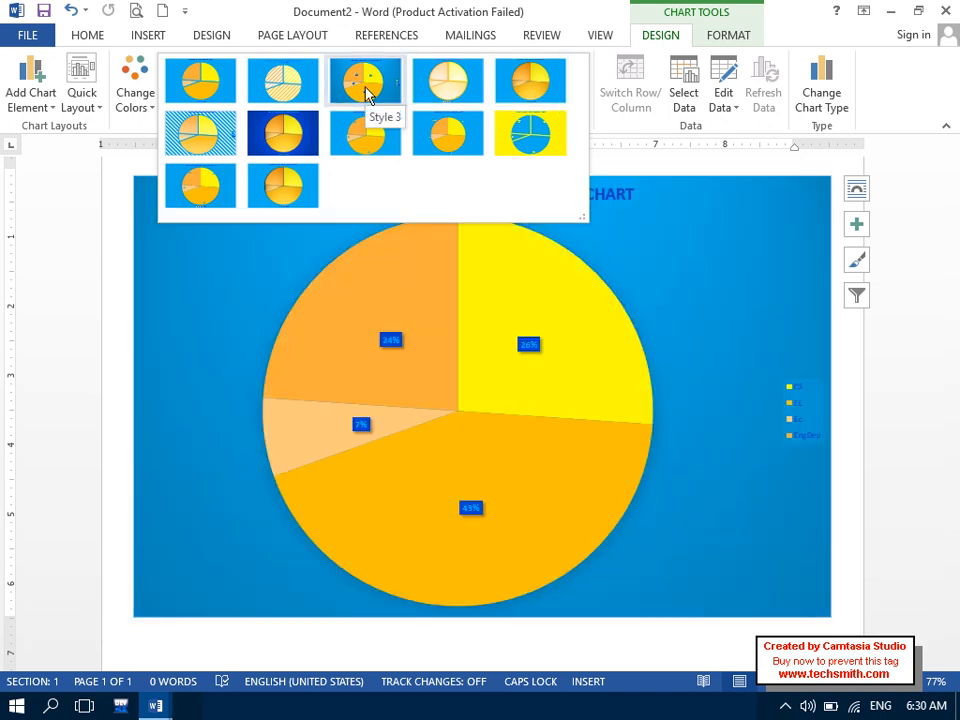
- Give the pie chart a blue style with percentage labels, then bring up Change Chart Type
click(366, 93)
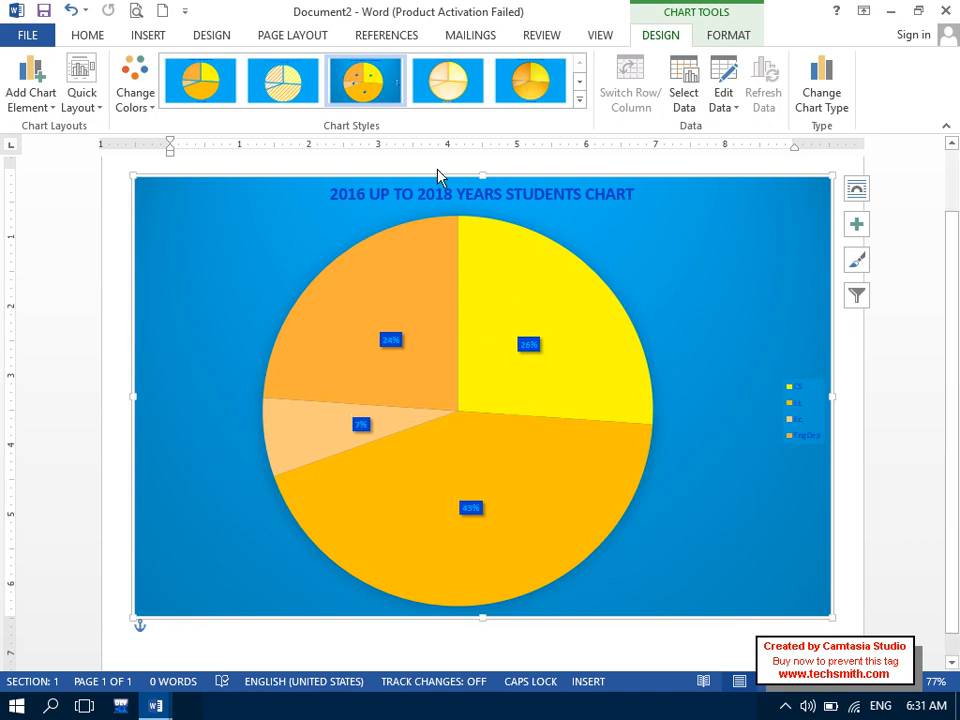
mouse_move(484, 322)
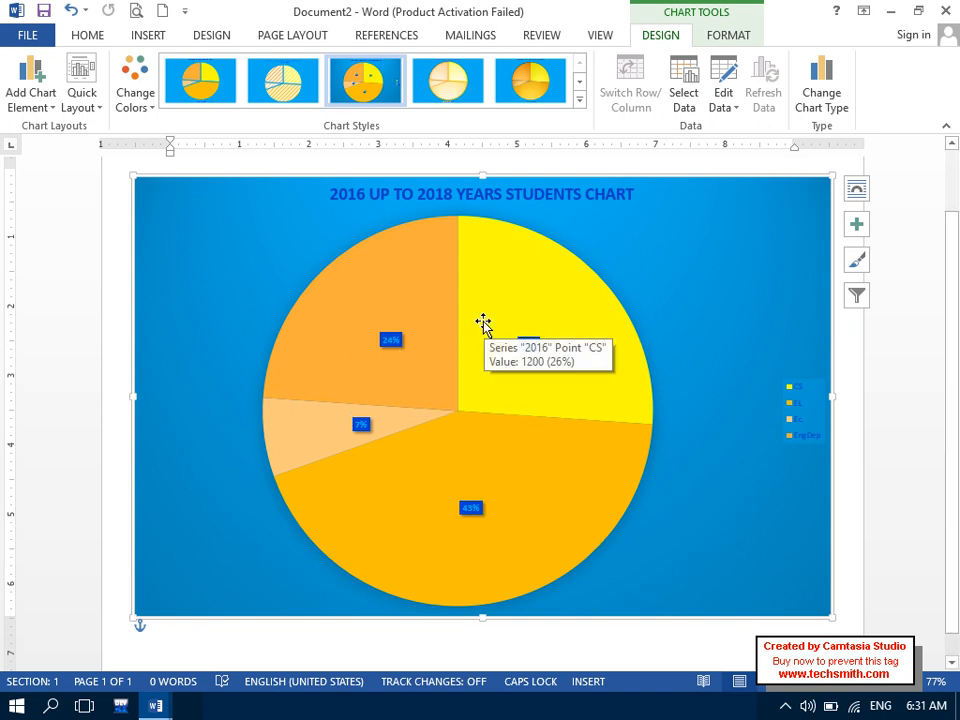
click(579, 99)
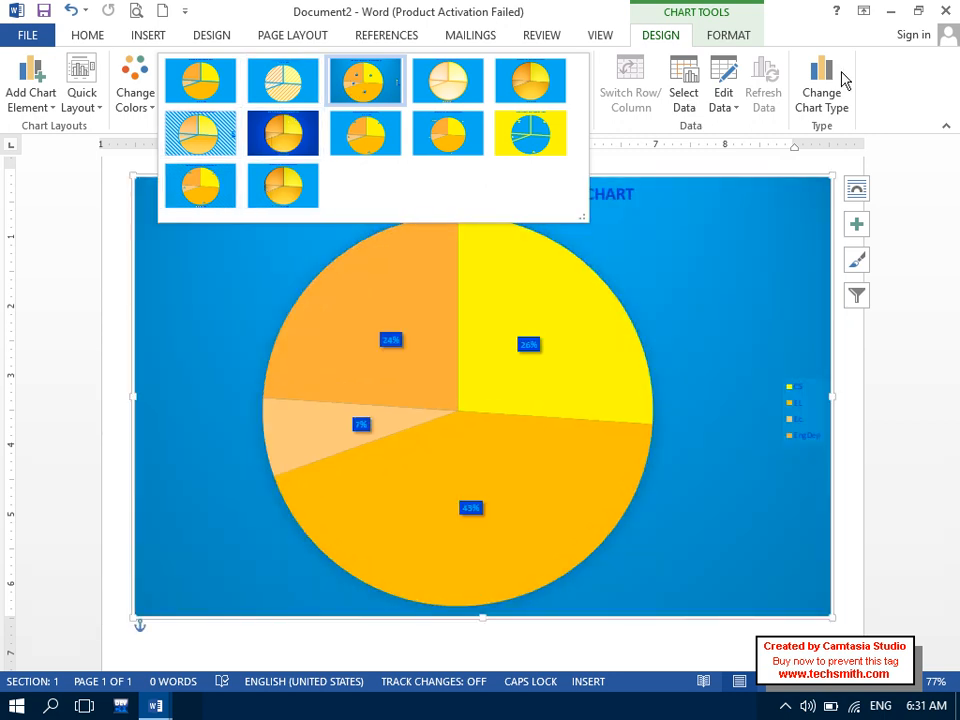
click(842, 81)
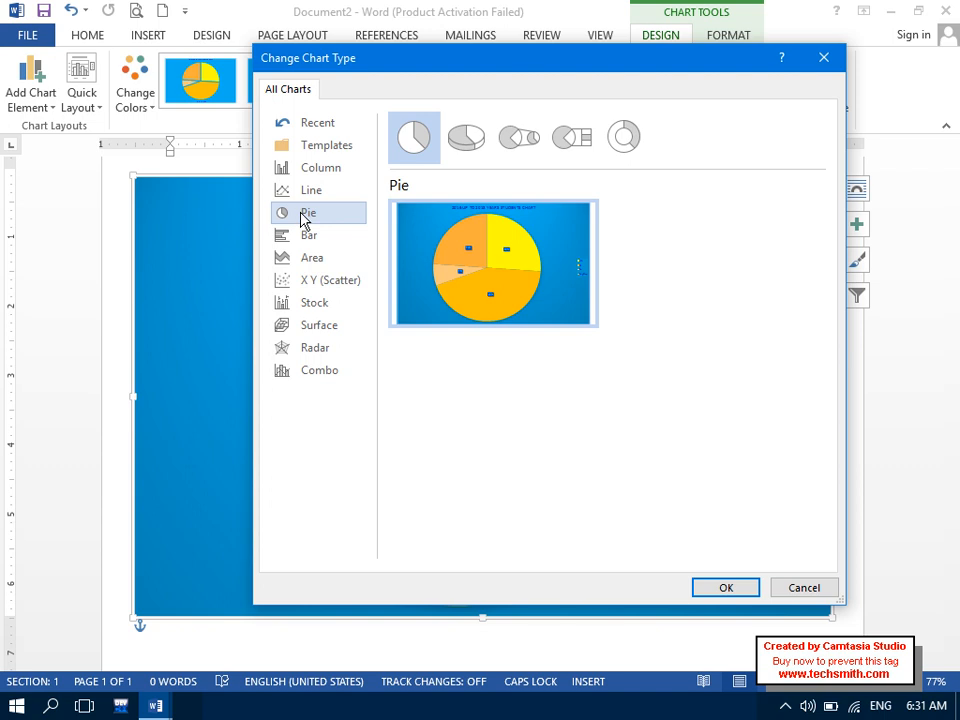
- Preview Bar, Area, Scatter, Stock and Surface types, then switch the chart to Clustered Column
click(322, 234)
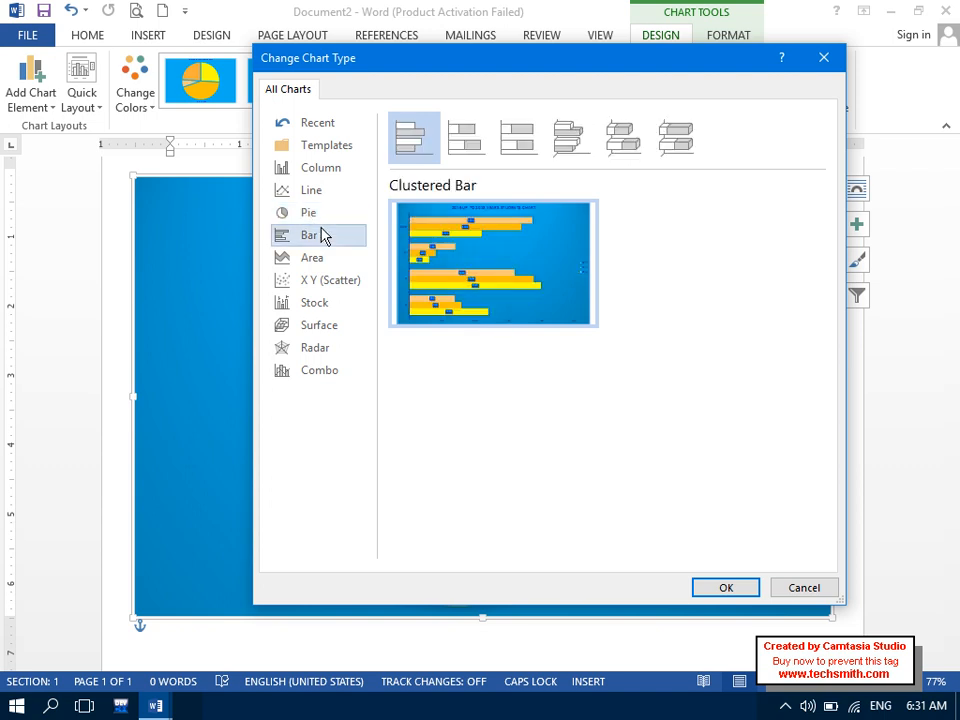
click(317, 256)
click(318, 283)
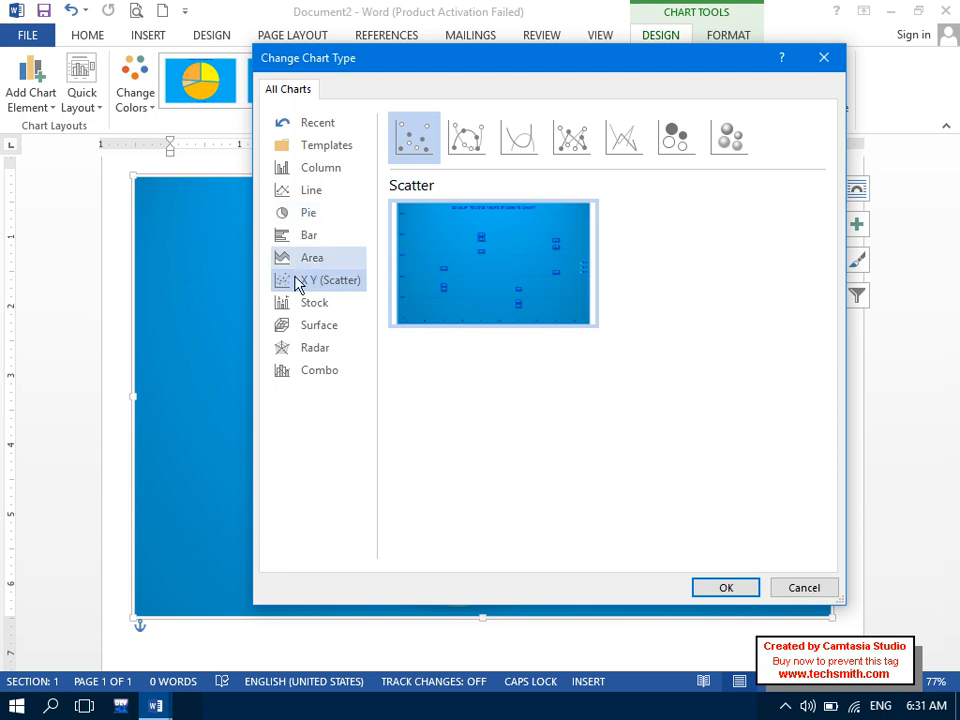
click(296, 312)
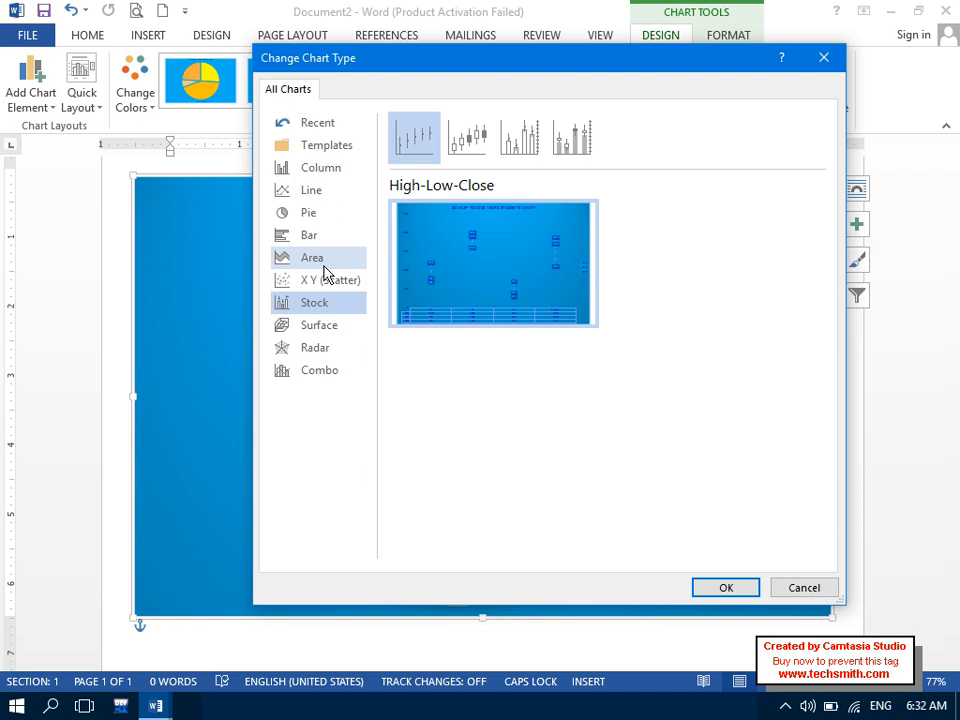
click(325, 281)
click(319, 329)
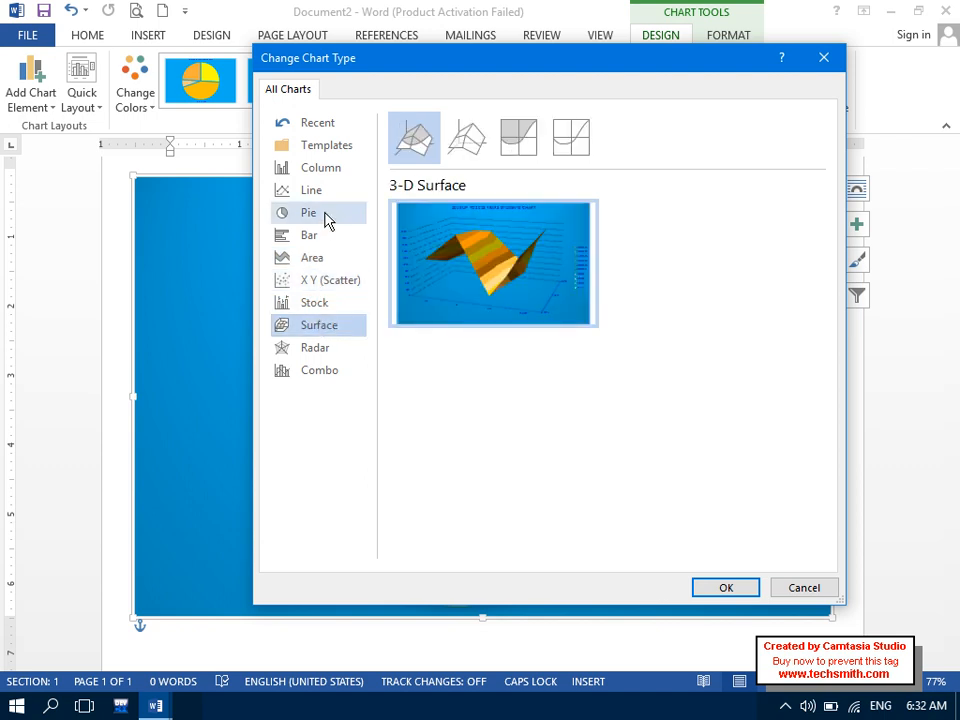
click(321, 168)
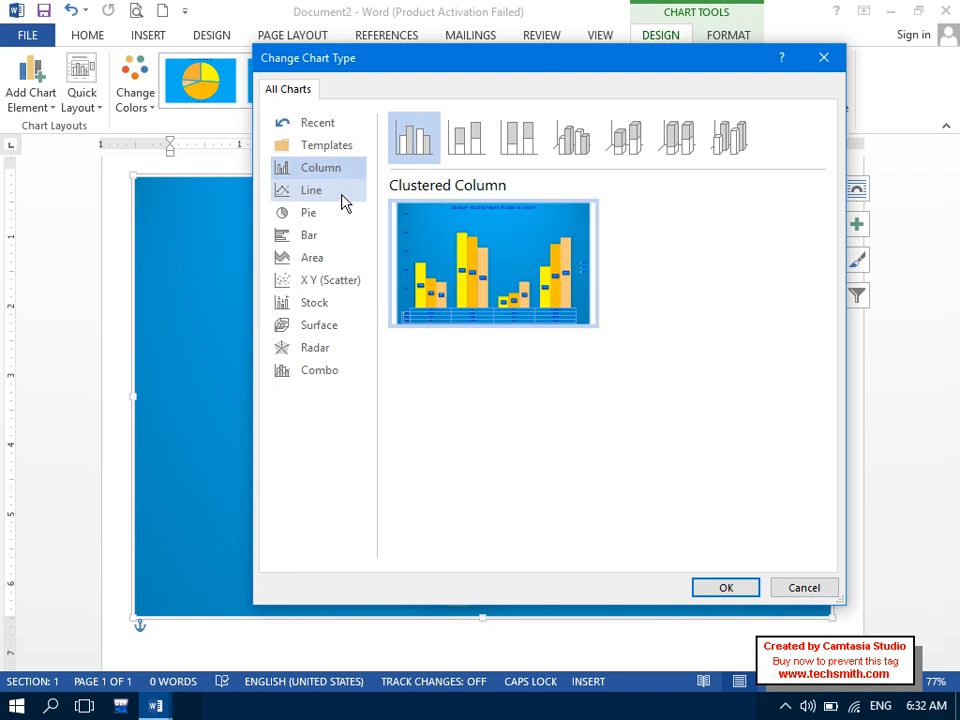
click(724, 587)
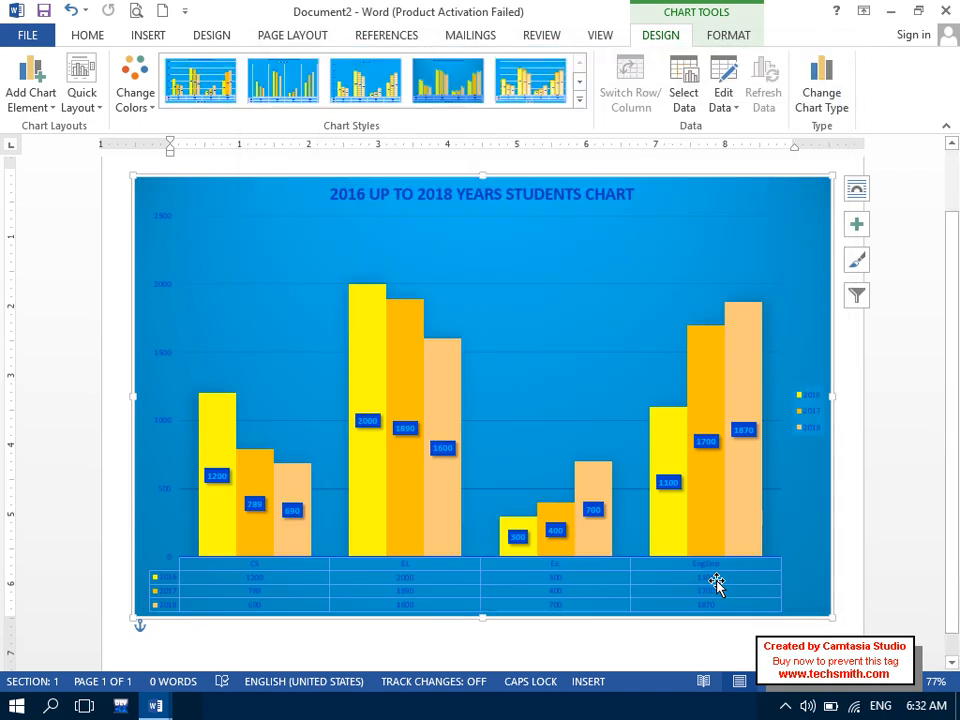
- Apply the gradient-faded column style to the students chart
click(579, 97)
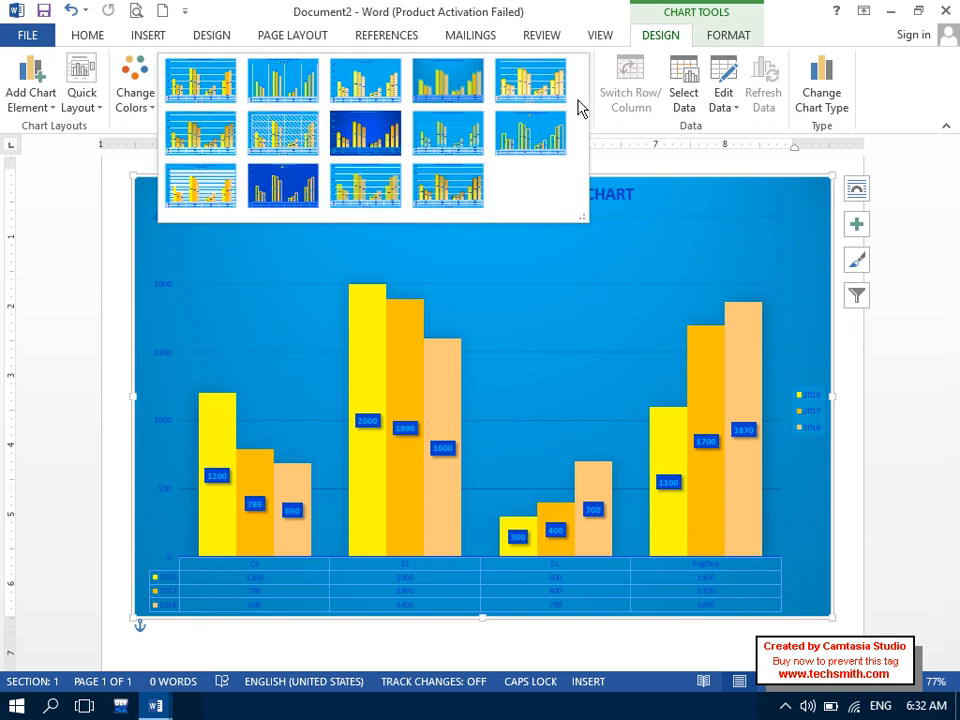
click(480, 132)
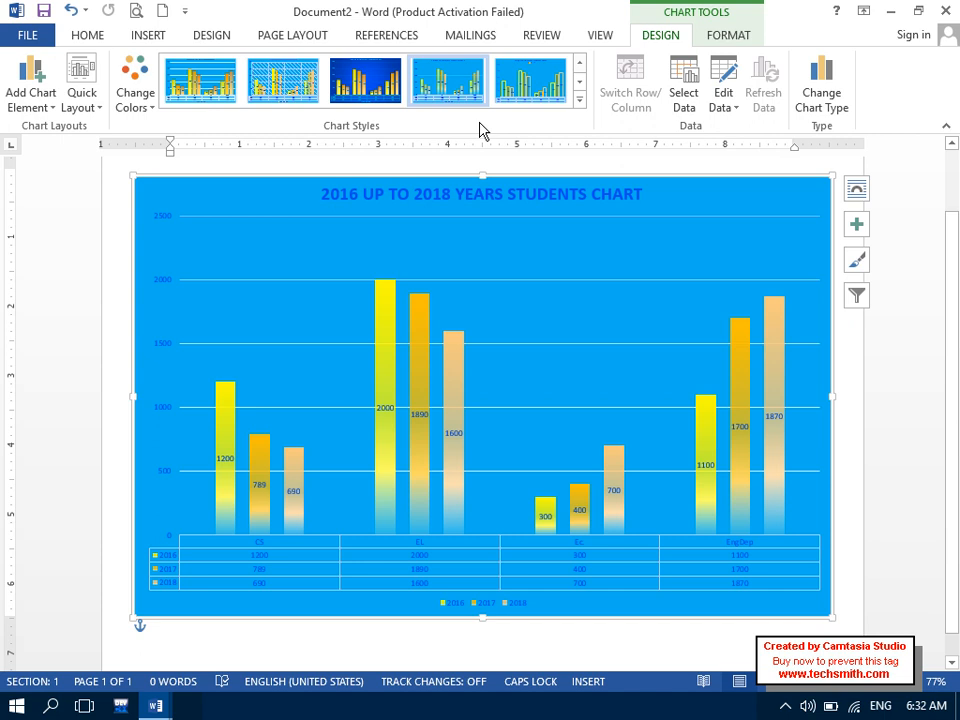
click(728, 36)
click(670, 37)
click(151, 40)
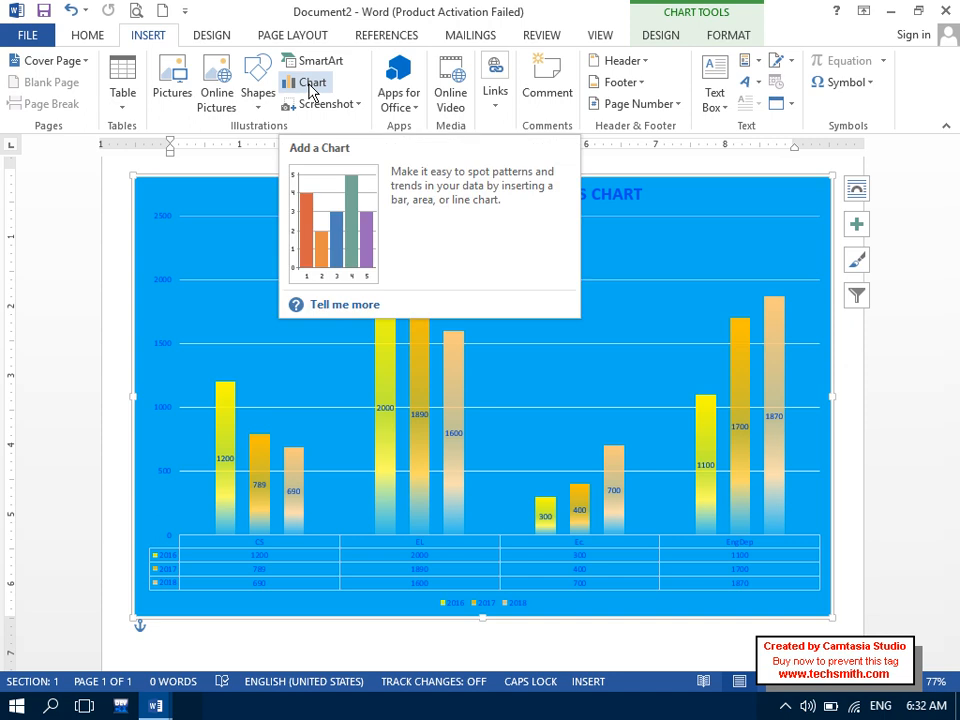
- Switch to the What is Chart? document, then start a new blank document
click(155, 706)
click(150, 640)
drag(427, 275, 331, 263)
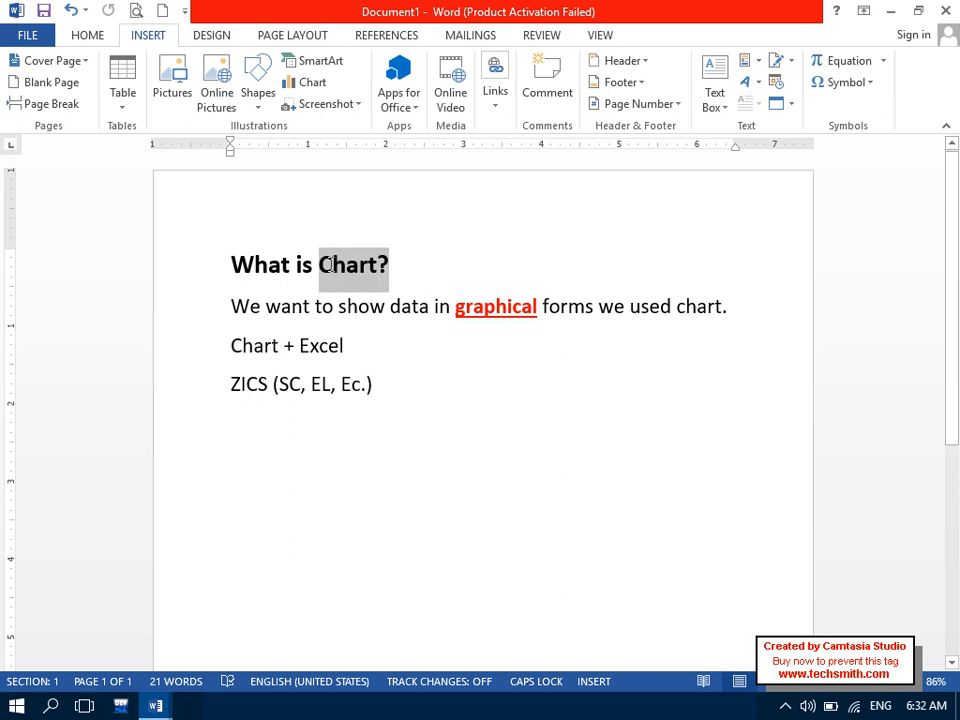
click(346, 425)
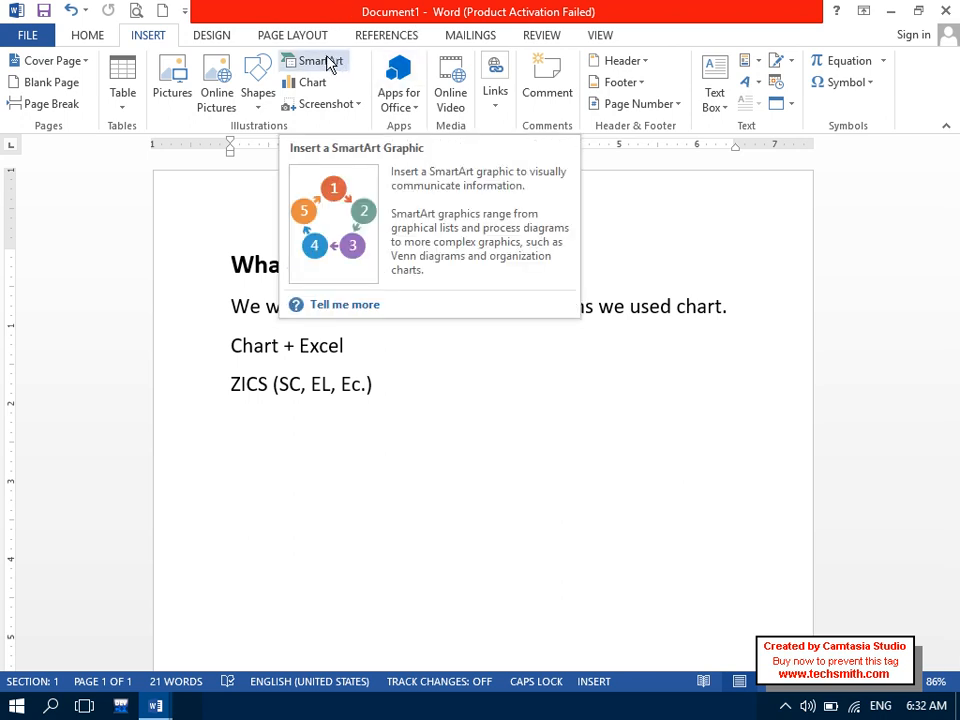
click(162, 11)
click(148, 38)
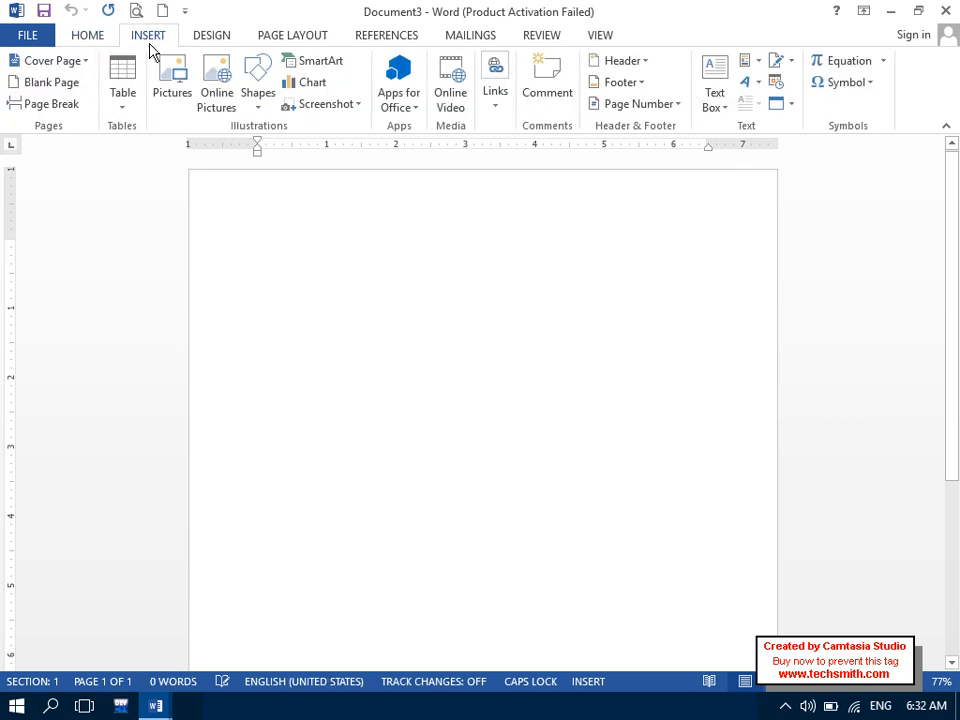
click(252, 80)
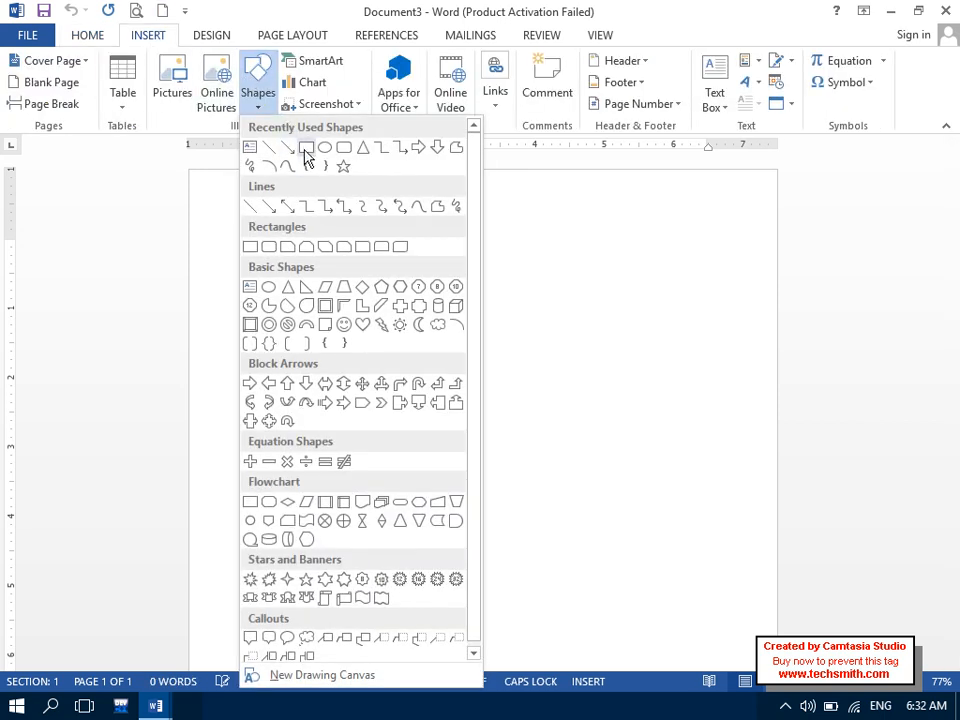
click(306, 150)
mouse_move(362, 256)
mouse_down()
mouse_move(506, 293)
mouse_move(543, 316)
mouse_up()
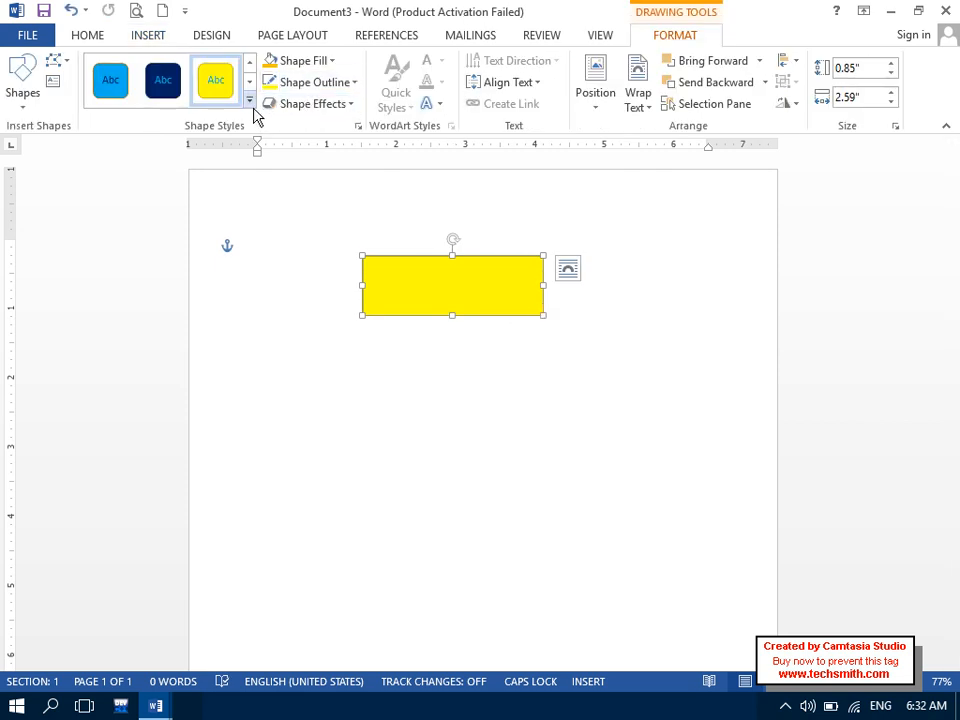
click(249, 100)
click(325, 298)
right_click(448, 281)
click(490, 390)
text(DASDASDA)
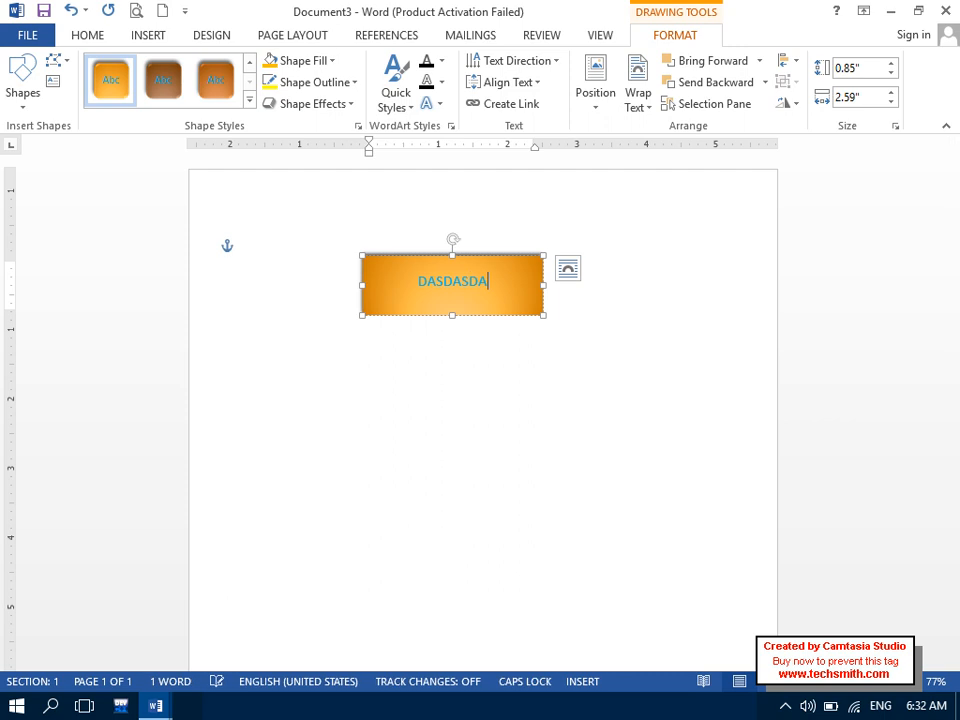
click(500, 392)
key(ctrl+a)
key(Delete)
click(145, 37)
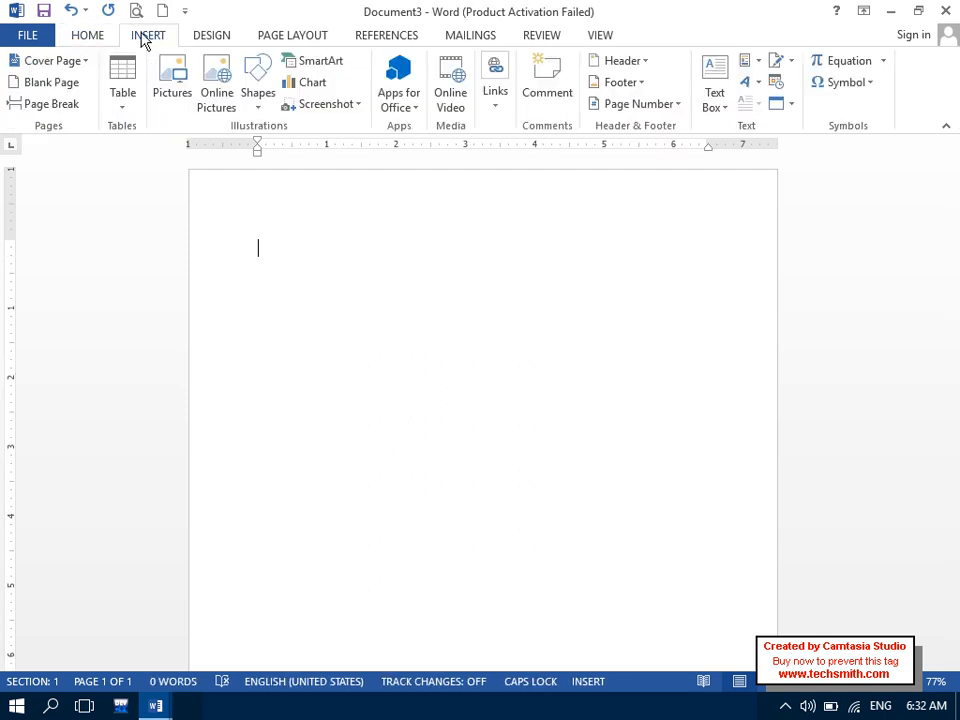
- Insert a Step Down Process SmartArt graphic from the Process category
click(320, 62)
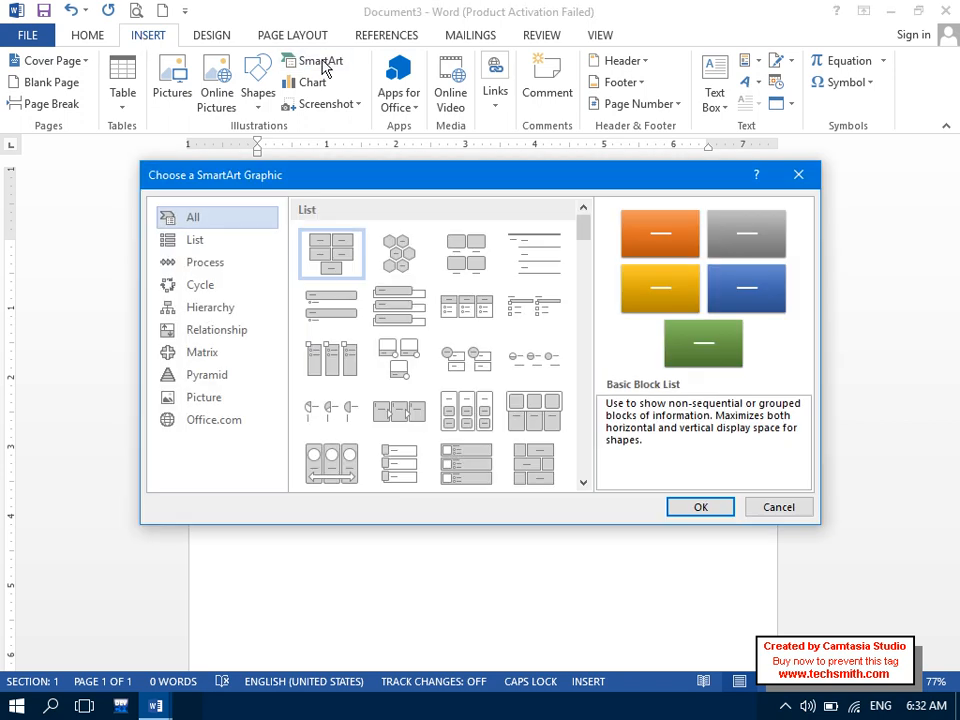
click(250, 243)
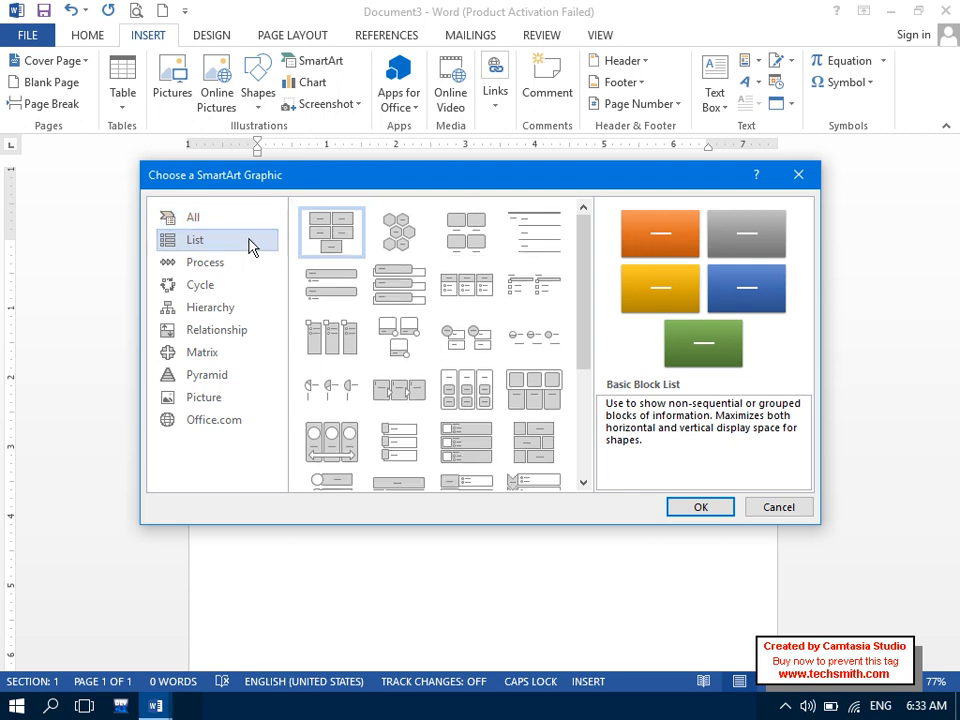
click(241, 255)
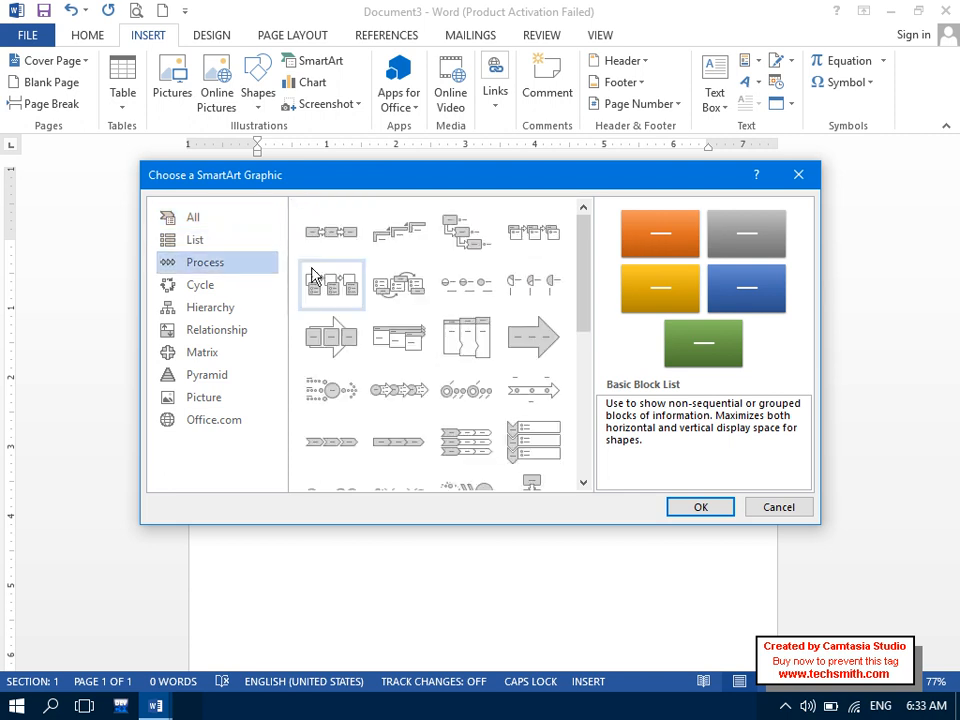
click(472, 238)
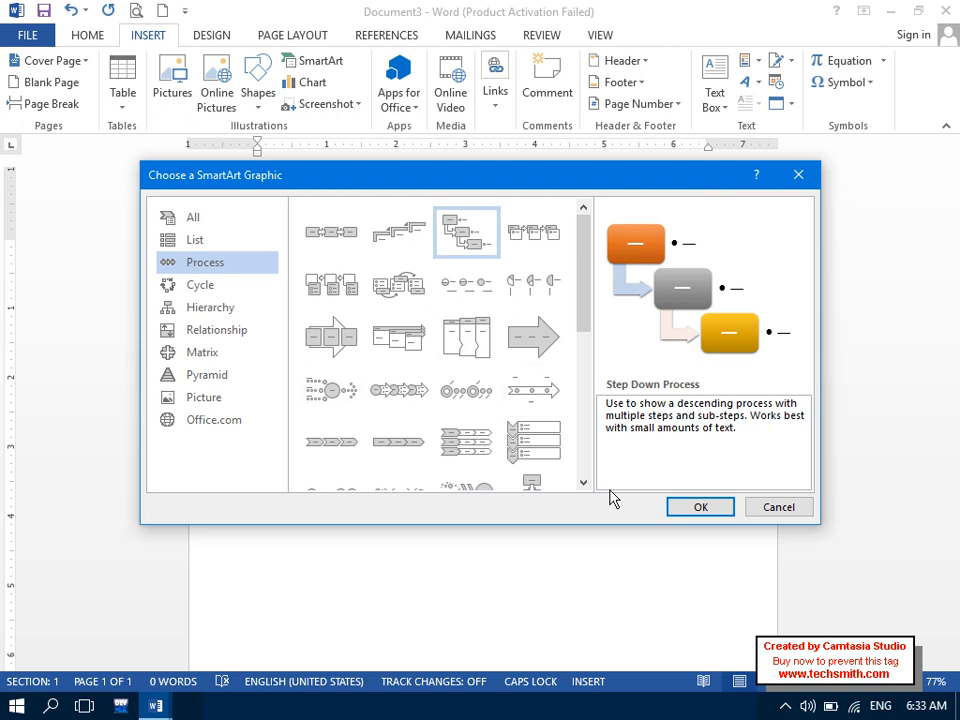
click(675, 507)
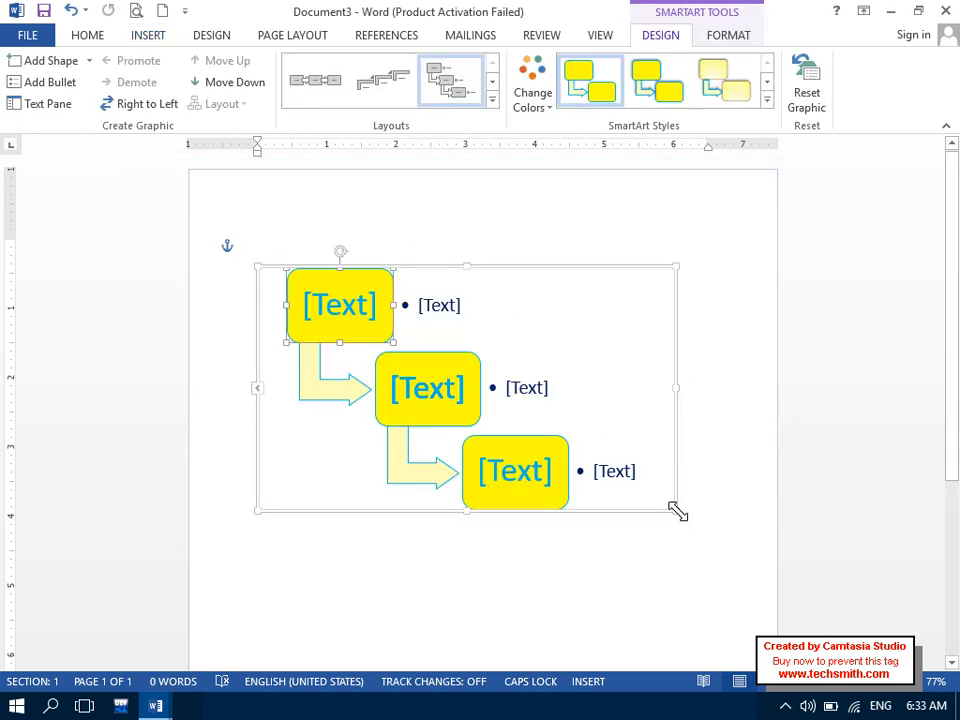
- Label the first step Director with the bullet 'Director Ass'
click(342, 305)
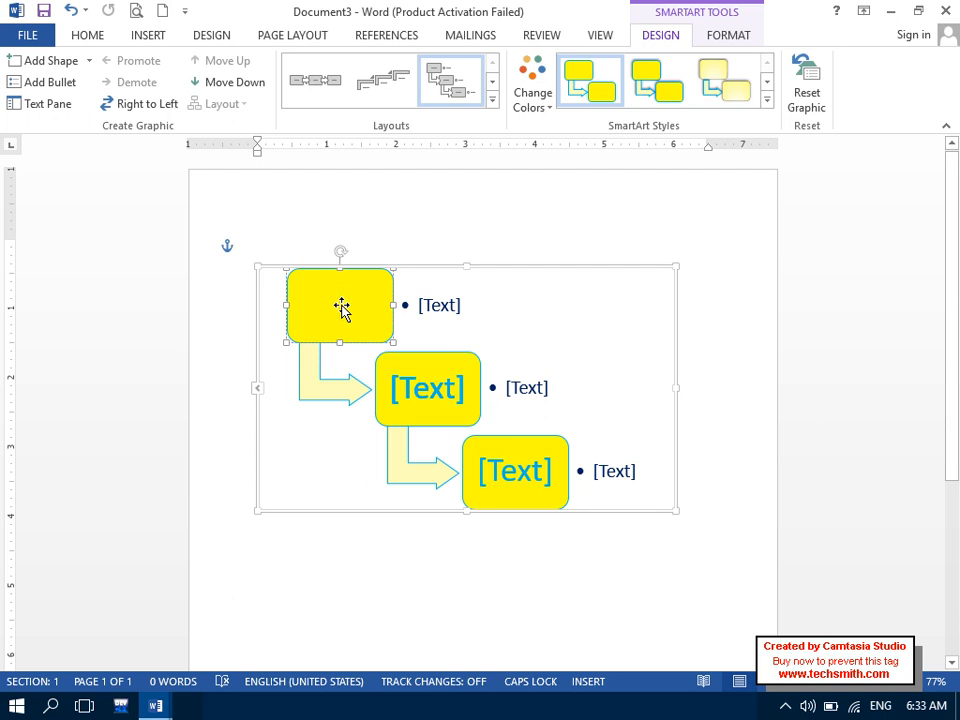
text(dIR)
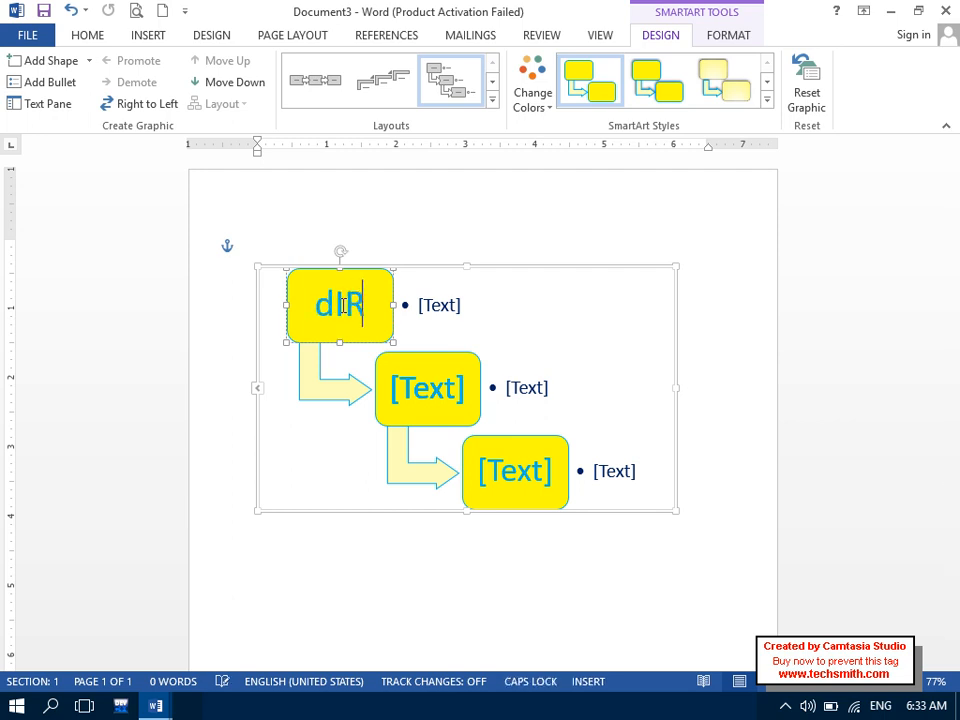
text(ECOTOR)
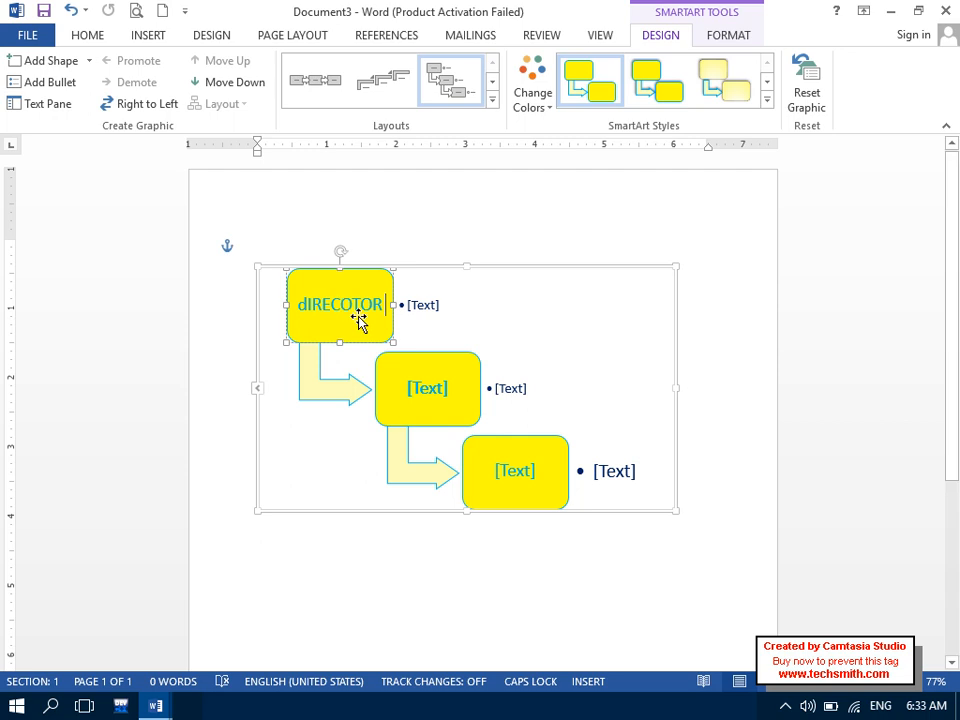
key(BackSpace)
key(BackSpace)
key(BackSpace)
key(BackSpace)
key(BackSpace)
key(BackSpace)
key(BackSpace)
key(BackSpace)
key(BackSpace)
text(D)
key(Caps_Lock)
text(irector)
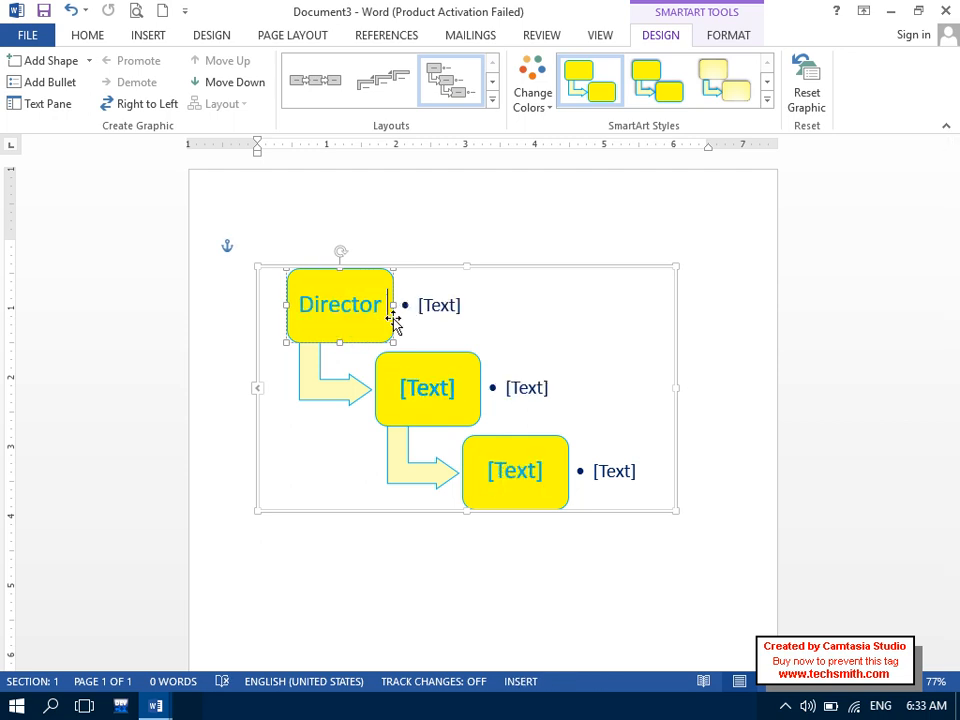
click(437, 305)
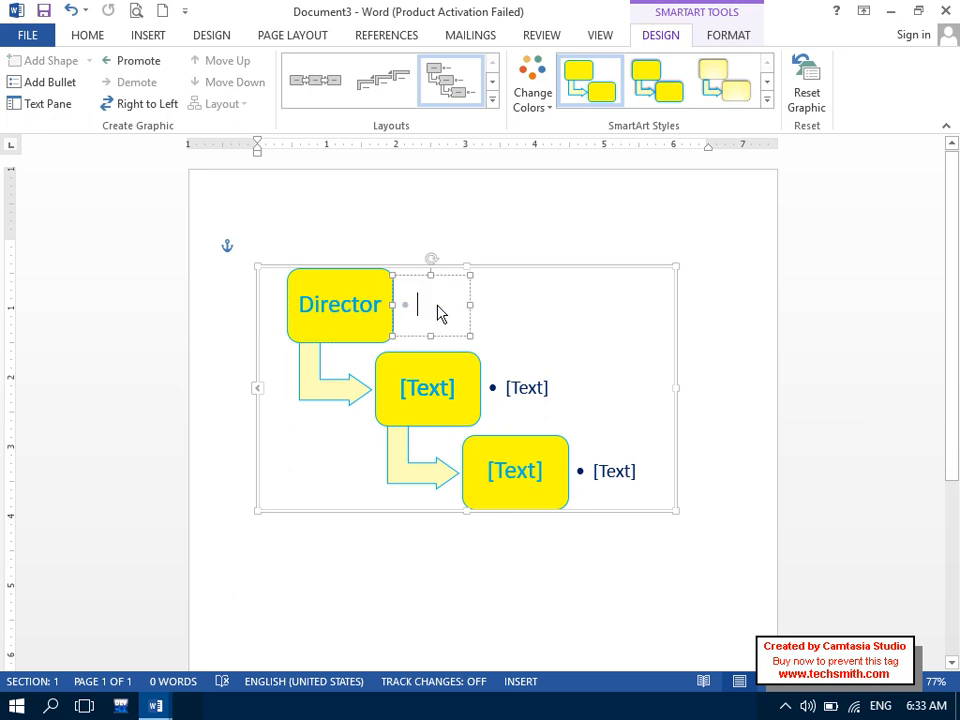
key(Caps_Lock)
text(D)
key(Caps_Lock)
text(irecotr)
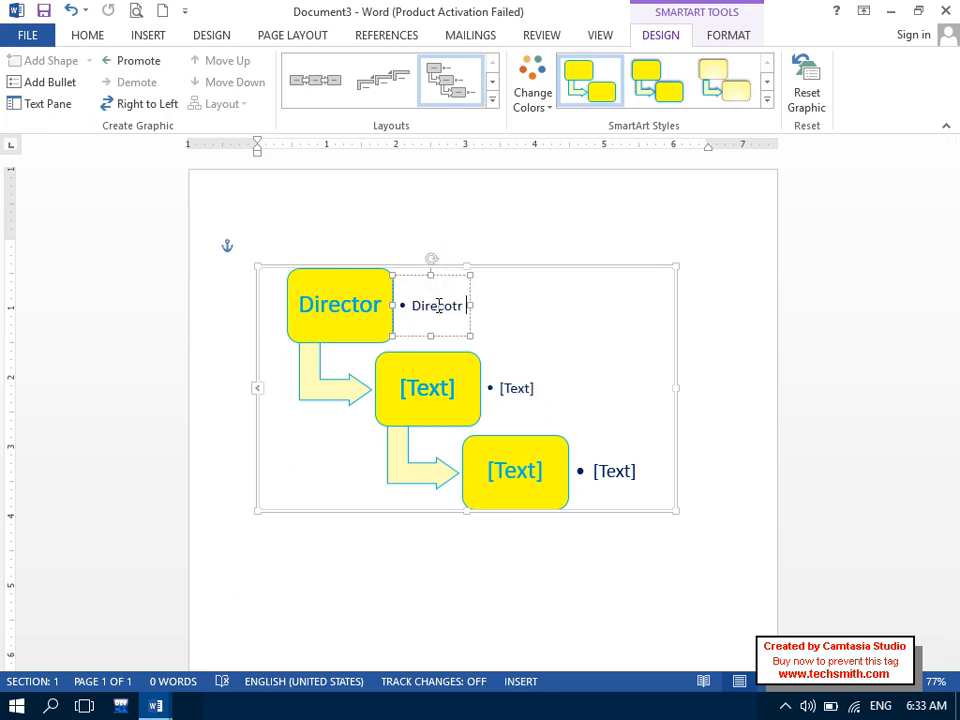
key(BackSpace)
text(tpr)
key(BackSpace)
key(BackSpace)
text(or)
key(Caps_Lock)
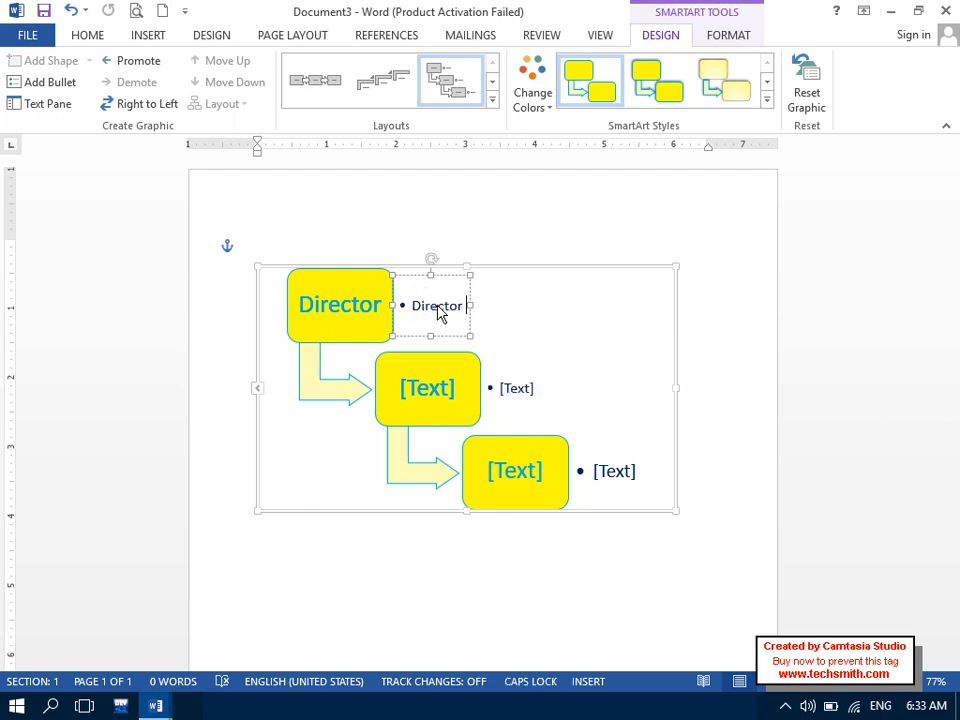
text(A)
key(Caps_Lock)
key(BackSpace)
text(ssi)
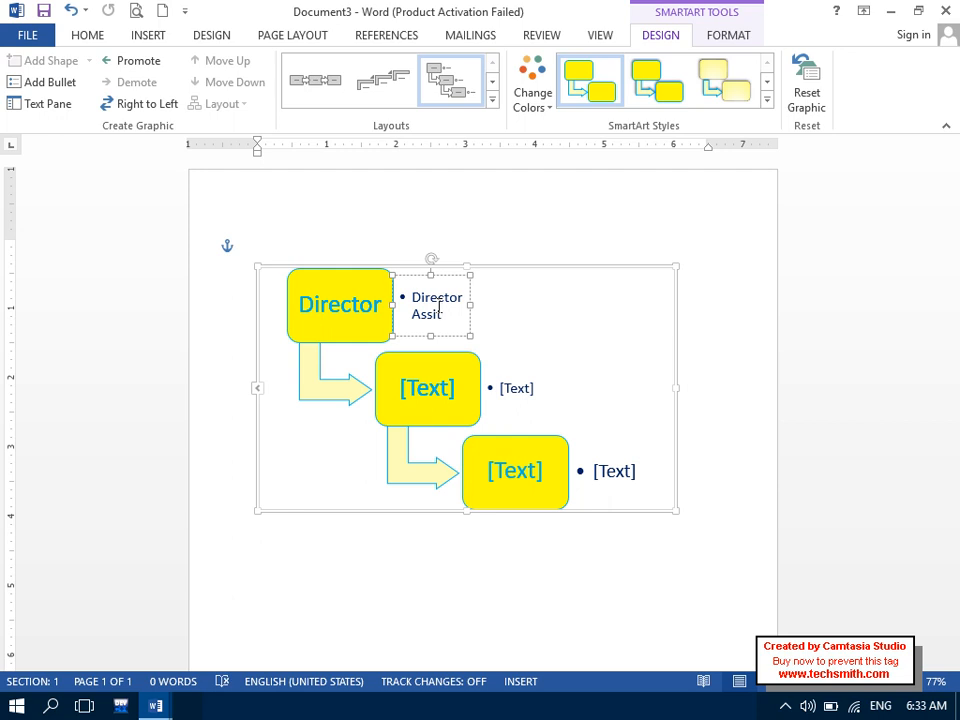
- Label the middle step Manager with the bullet 'ManagerAss'
click(437, 392)
key(Caps_Lock)
text(M)
key(Caps_Lock)
text(anager)
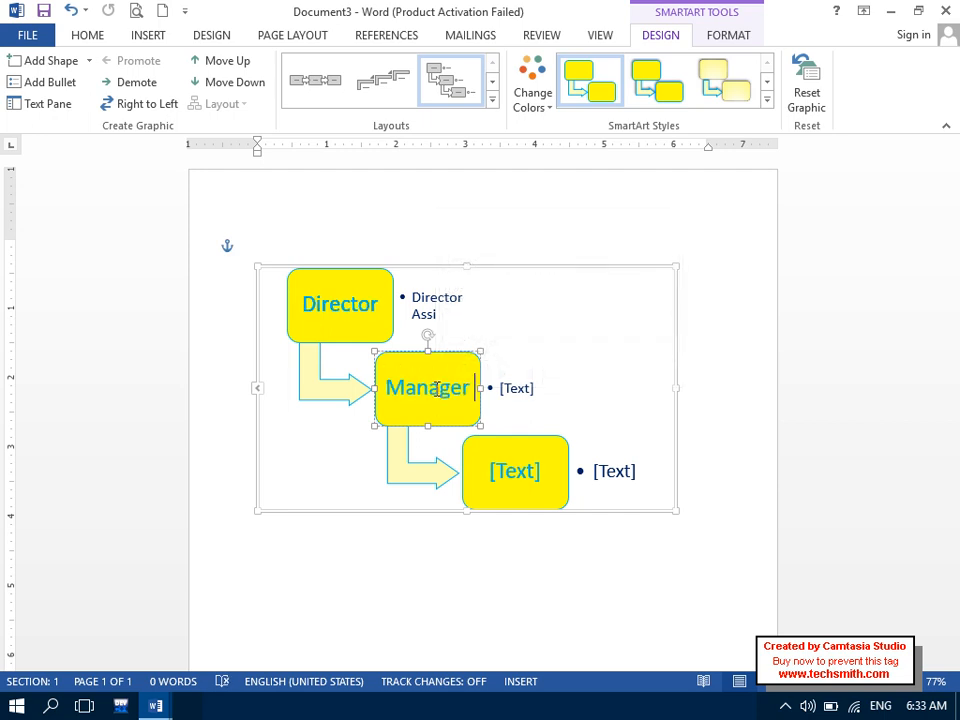
click(502, 393)
text(Manager)
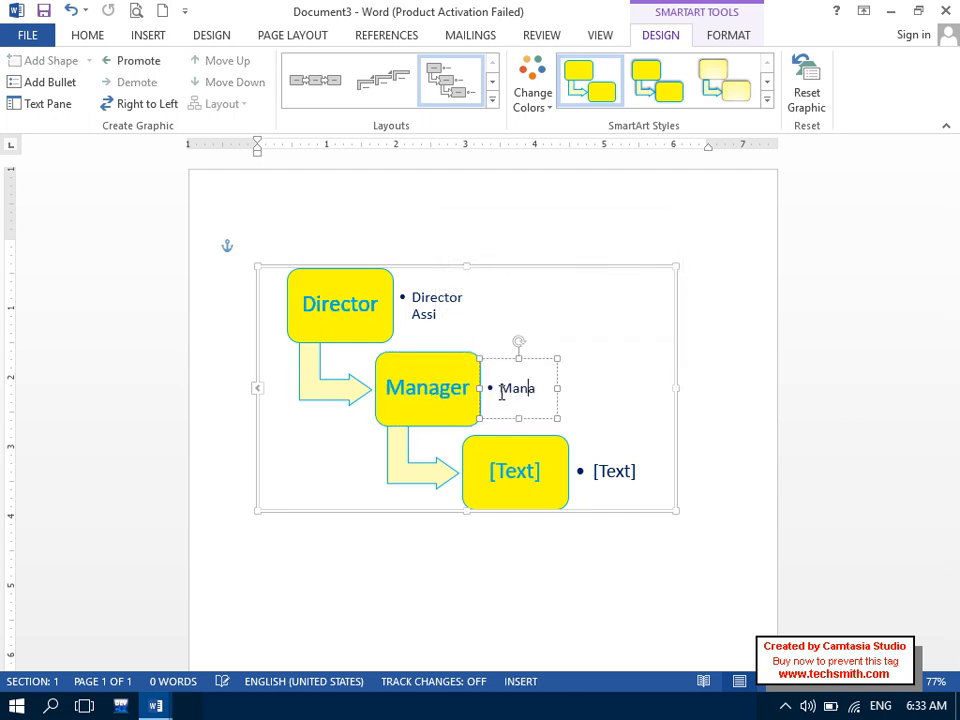
key(Caps_Lock)
text(A)
key(Caps_Lock)
text(ssi)
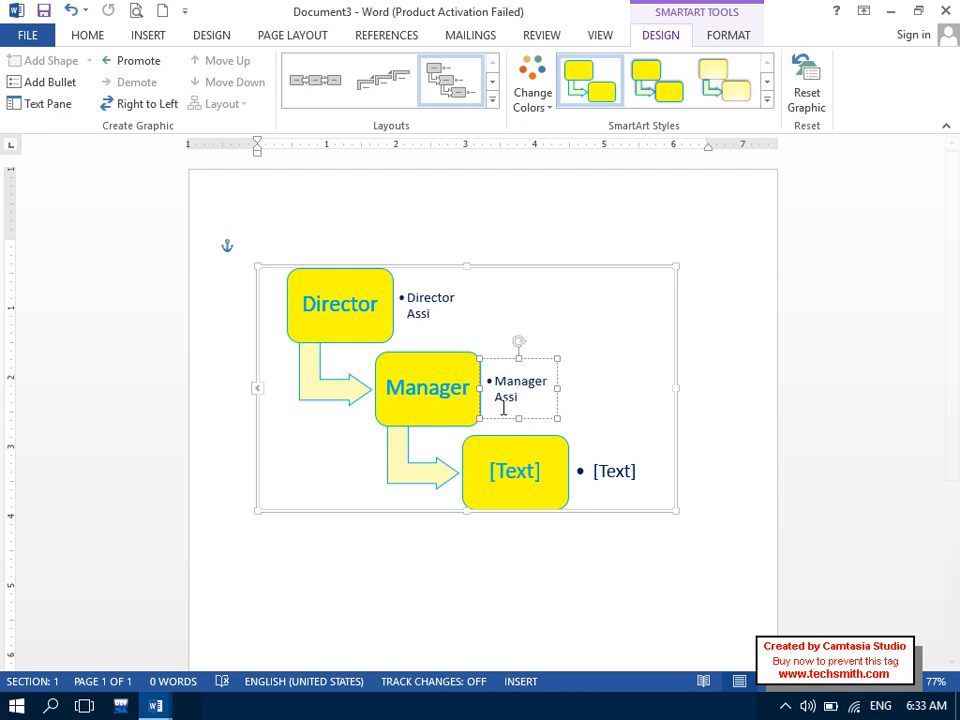
- Label the third step Finance with the bullet 'Finance As'
click(518, 474)
key(Caps_Lock)
text(F)
key(Caps_Lock)
text(ianance)
key(BackSpace)
key(BackSpace)
key(BackSpace)
key(BackSpace)
key(BackSpace)
key(BackSpace)
text(nancne)
key(BackSpace)
key(BackSpace)
key(BackSpace)
text(ce)
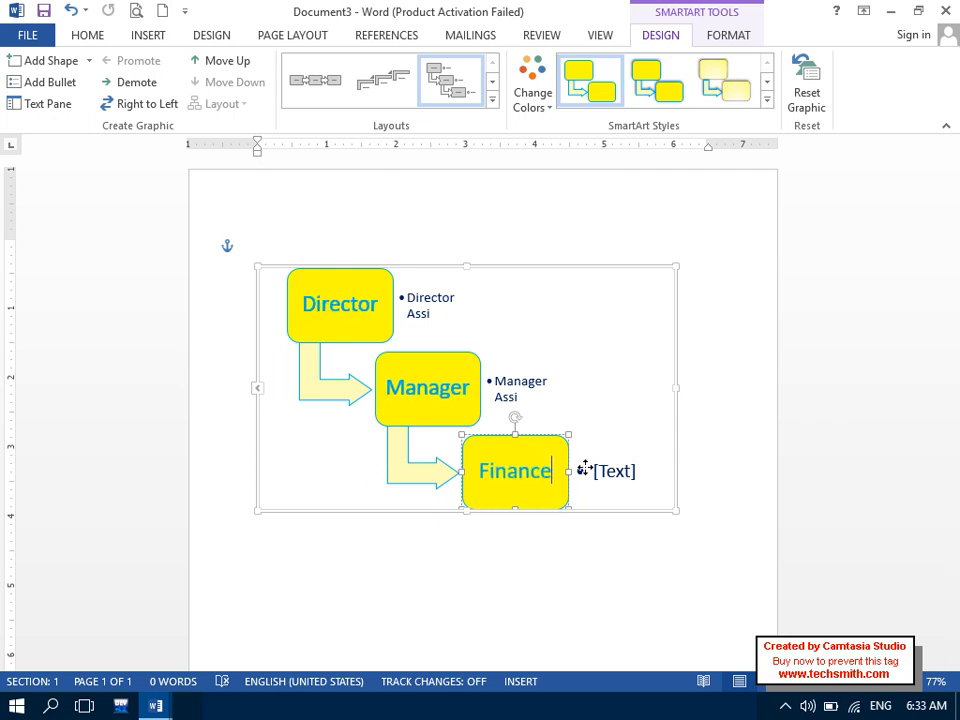
click(626, 478)
key(Caps_Lock)
text(Fi)
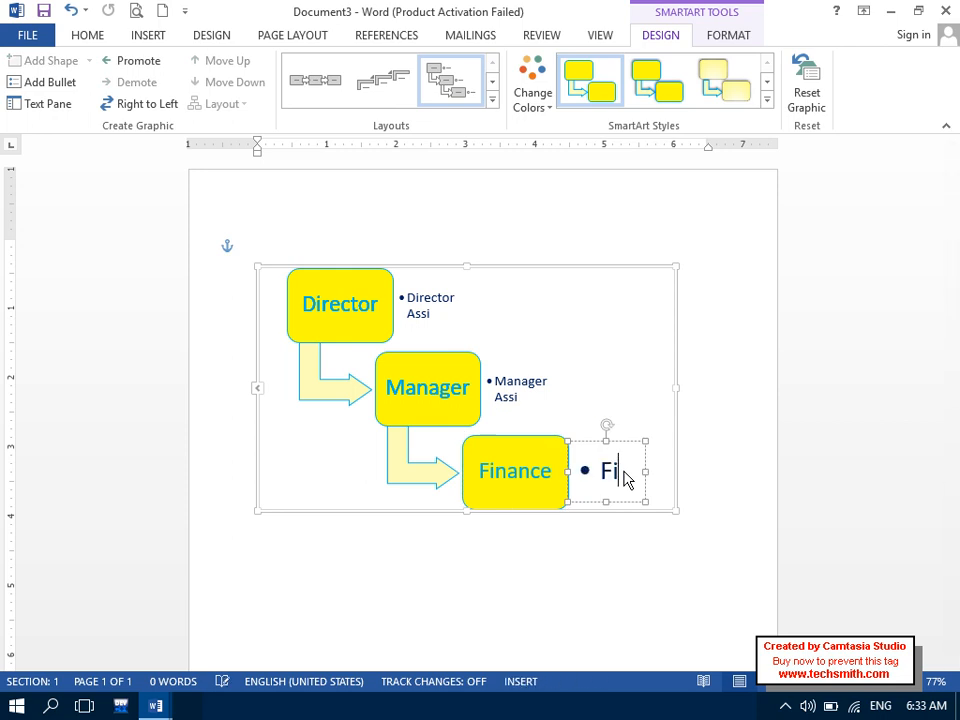
text(nance A)
key(Caps_Lock)
text(ssi)
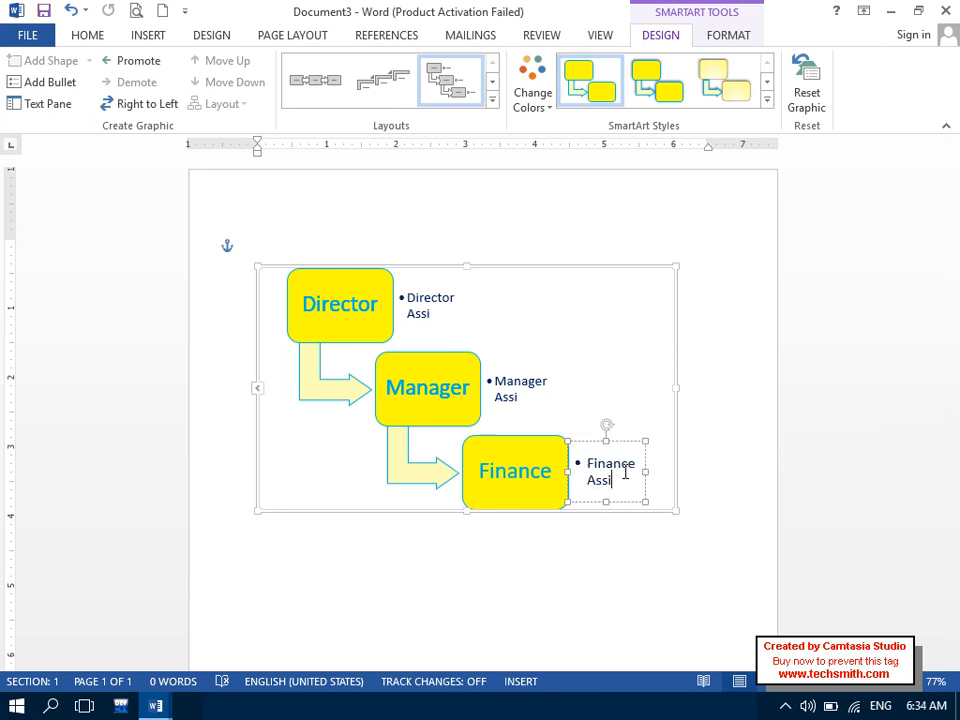
- Add a shape after Finance, undo it, and reopen the Add Shape options
click(563, 578)
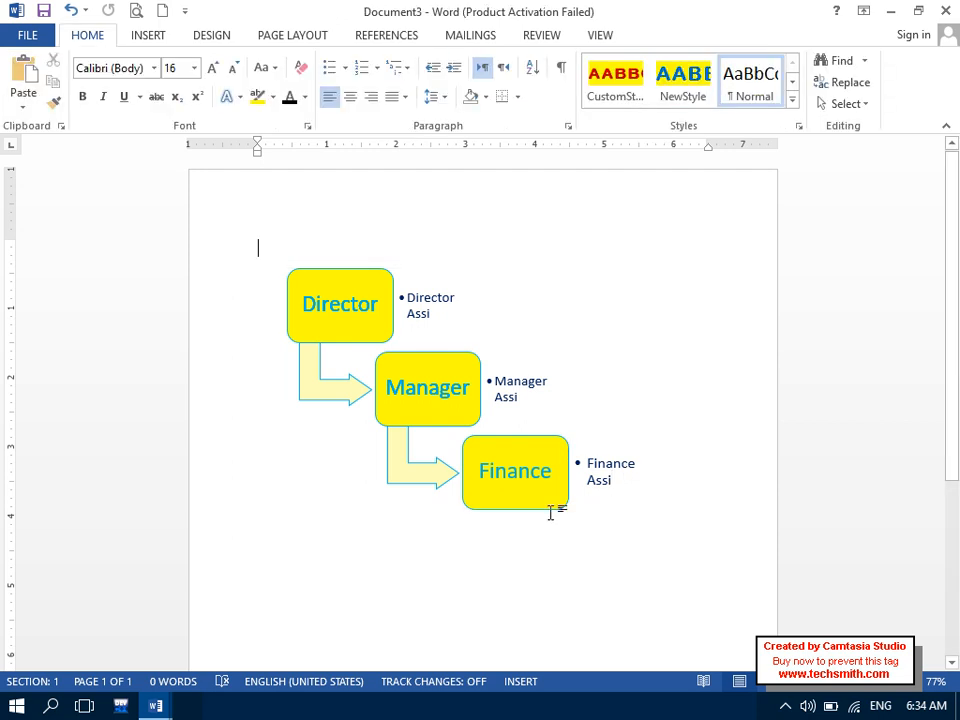
click(375, 279)
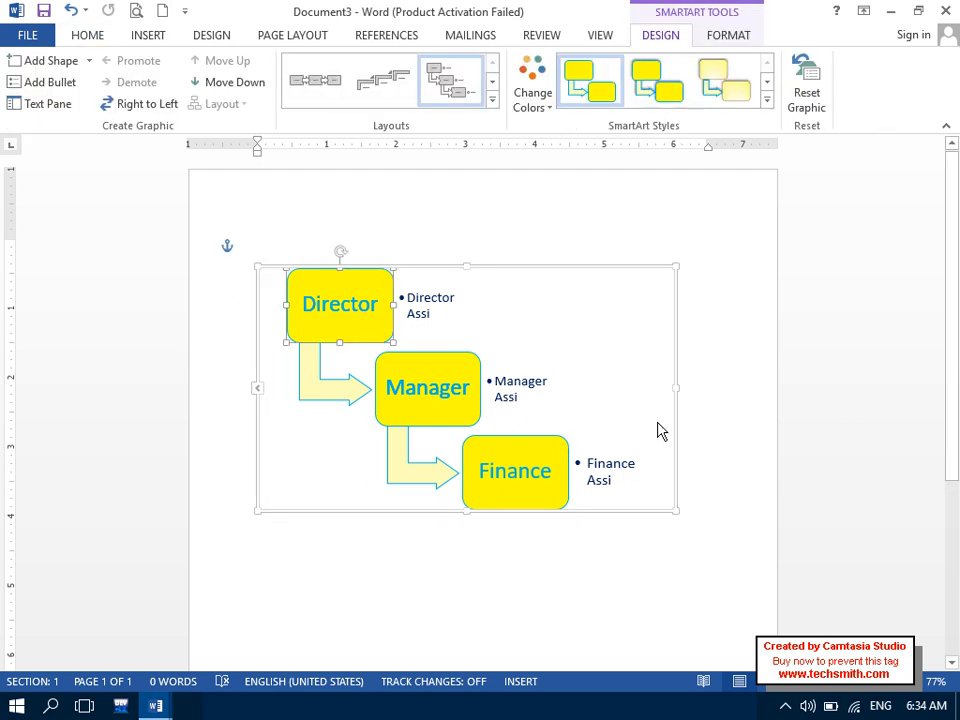
click(557, 502)
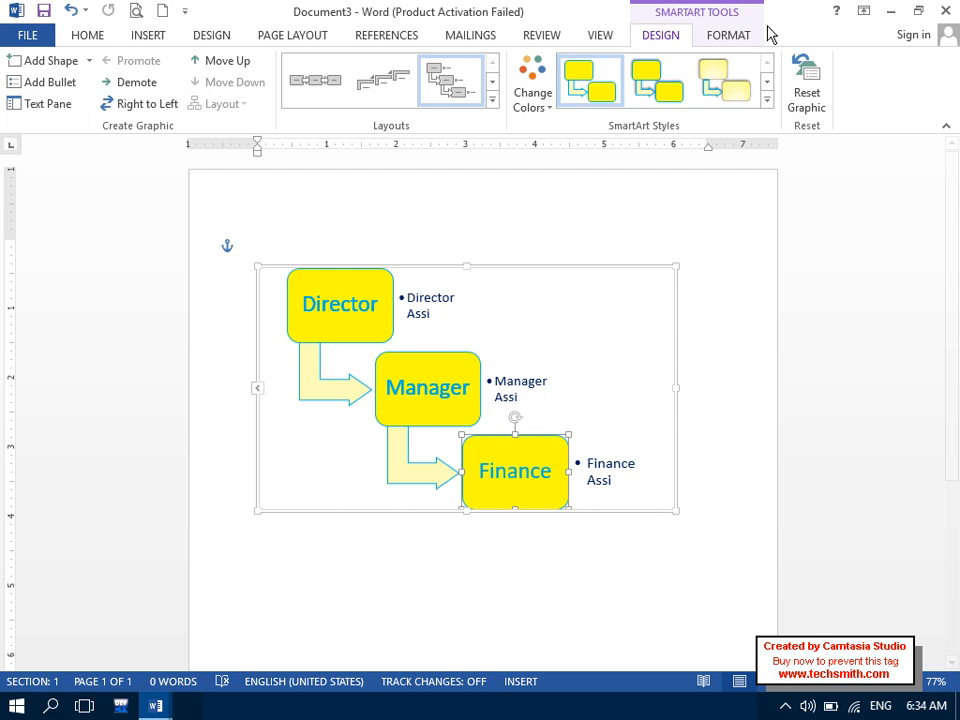
click(90, 63)
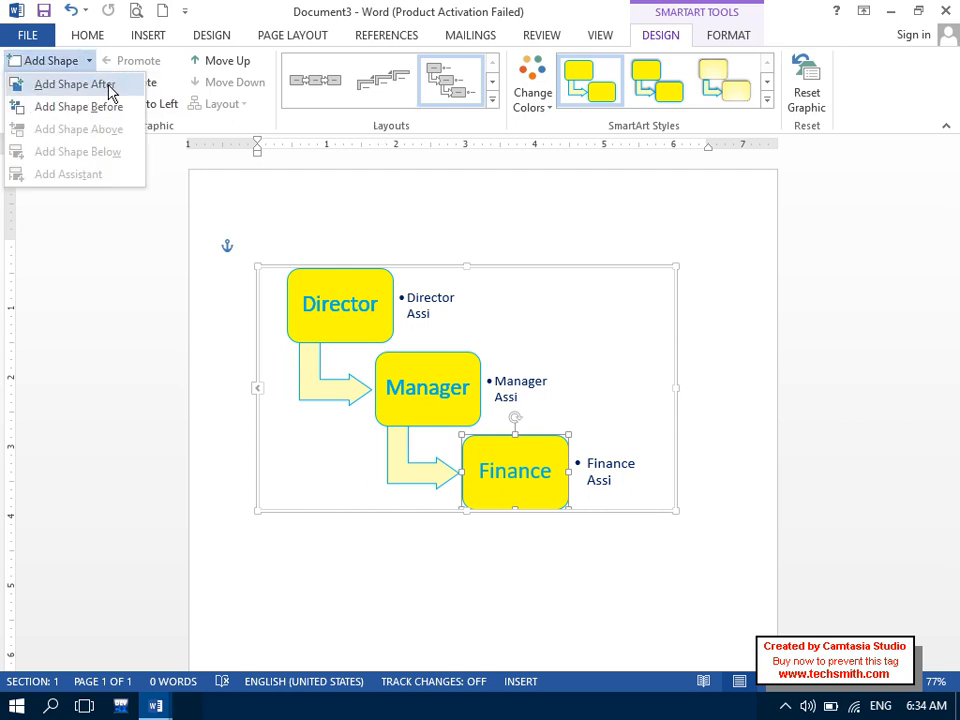
click(106, 86)
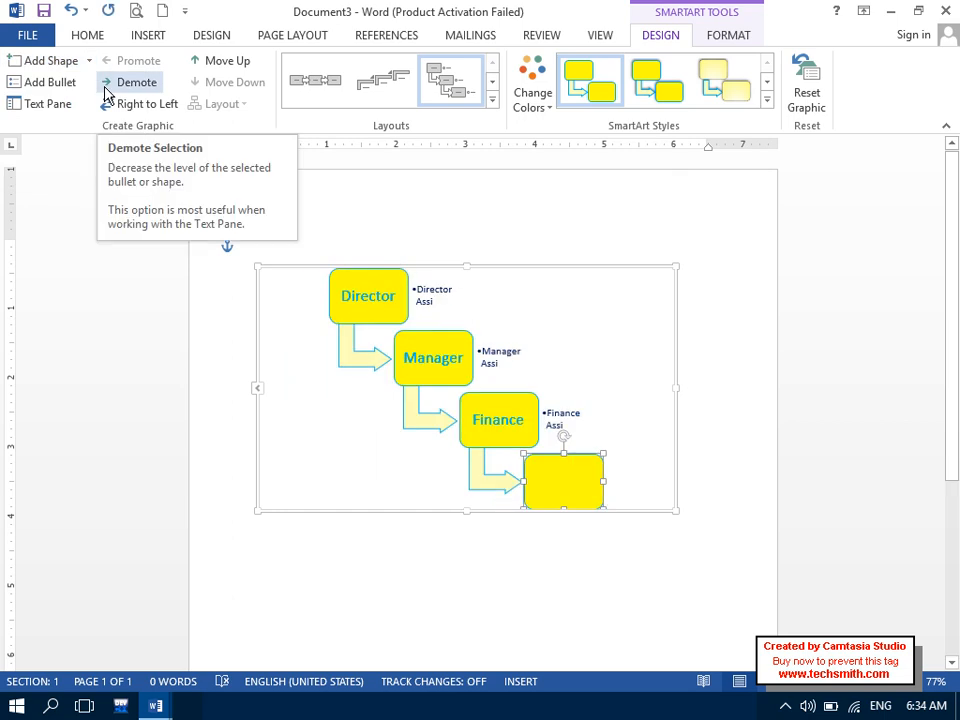
key(ctrl+z)
click(89, 61)
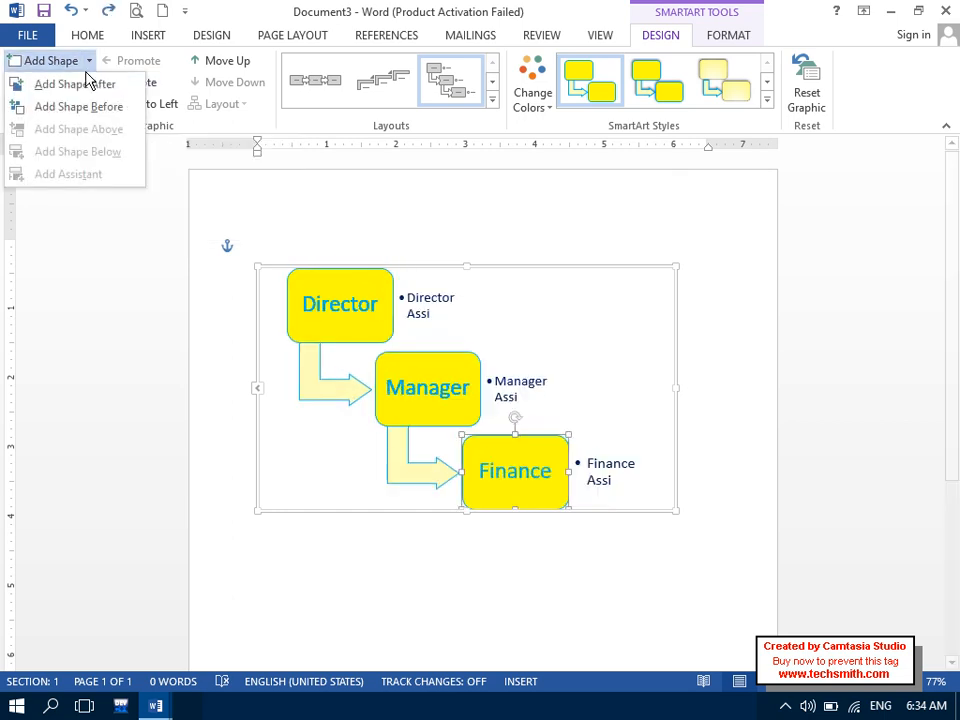
- Insert a step named Admin before Finance, trying and undoing a demotion
click(84, 107)
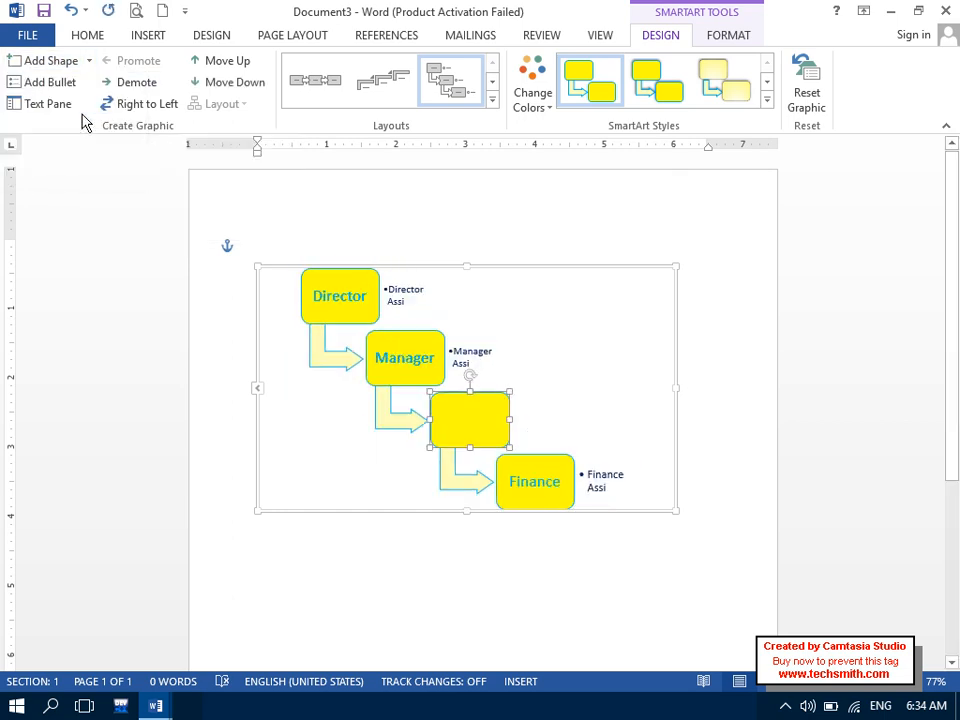
text(Admin)
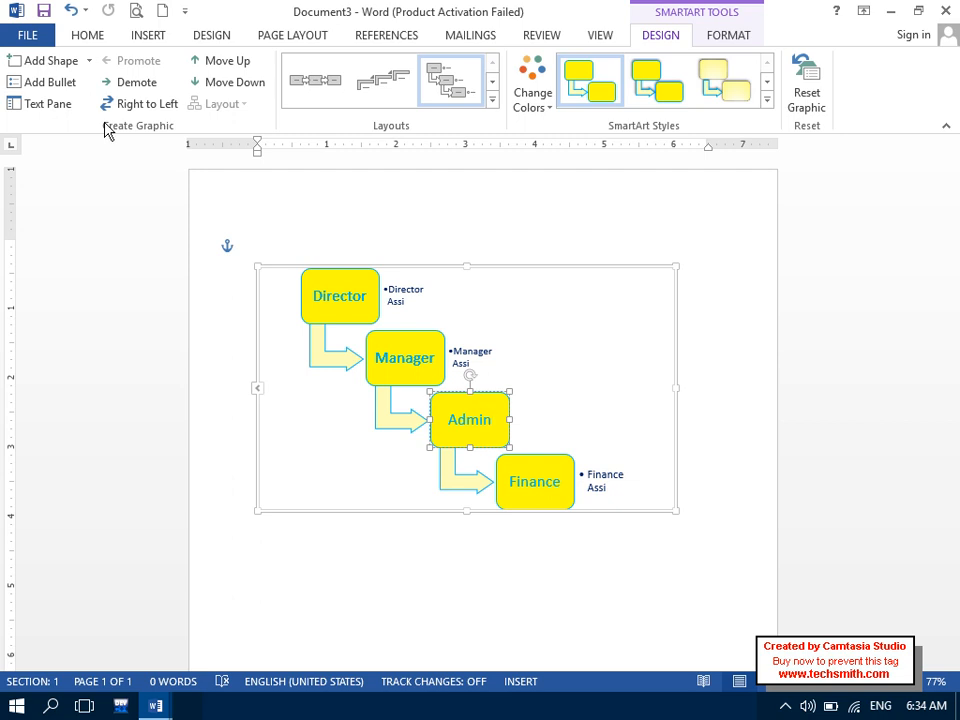
click(146, 91)
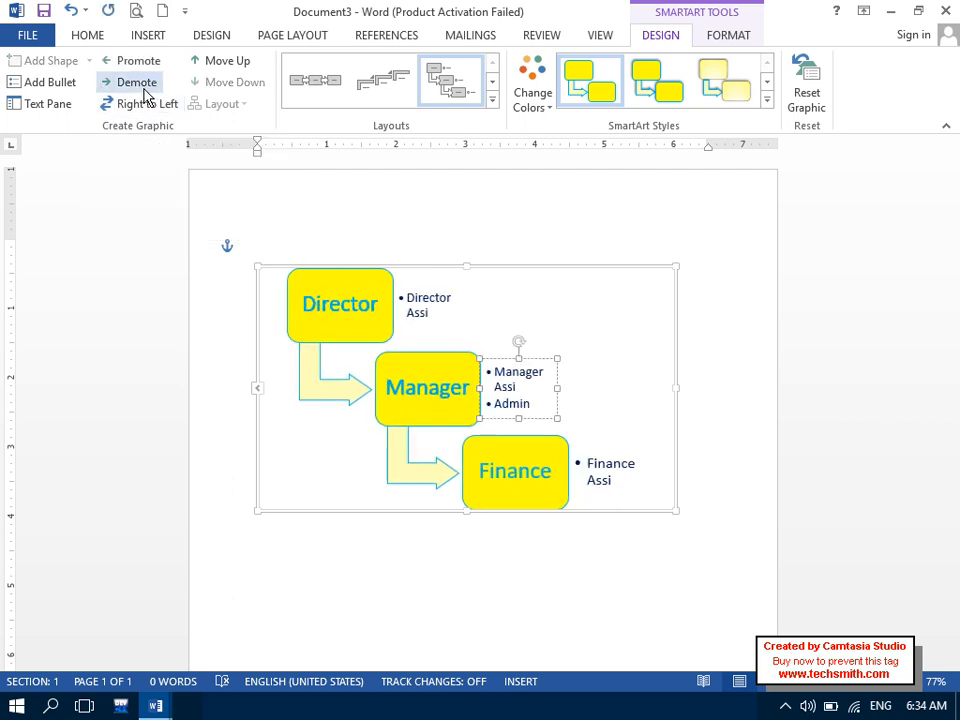
mouse_move(430, 388)
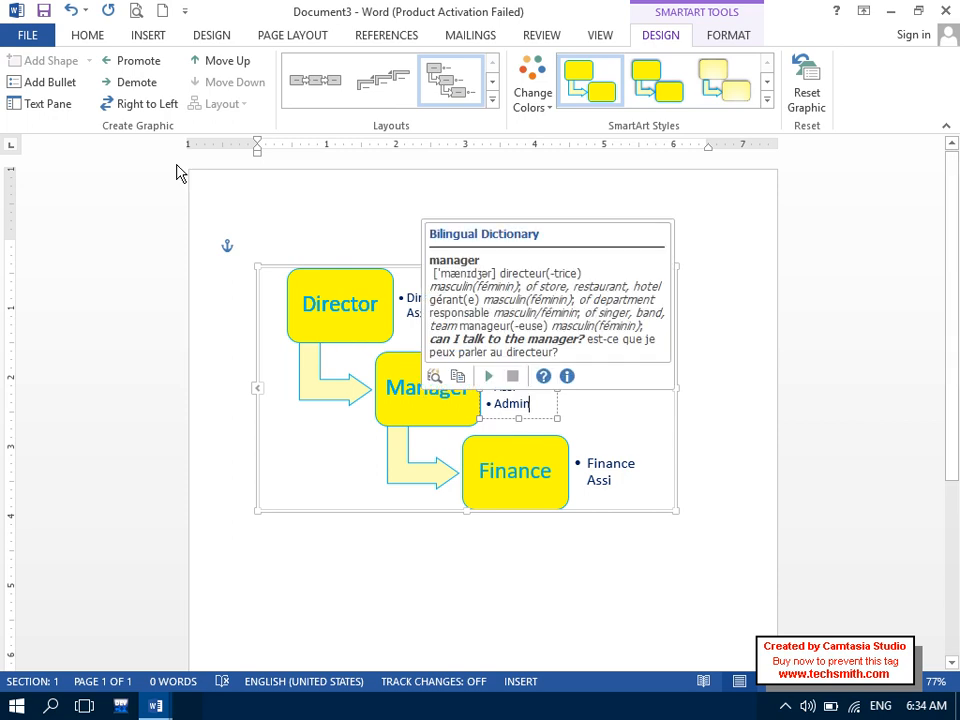
key(ctrl+z)
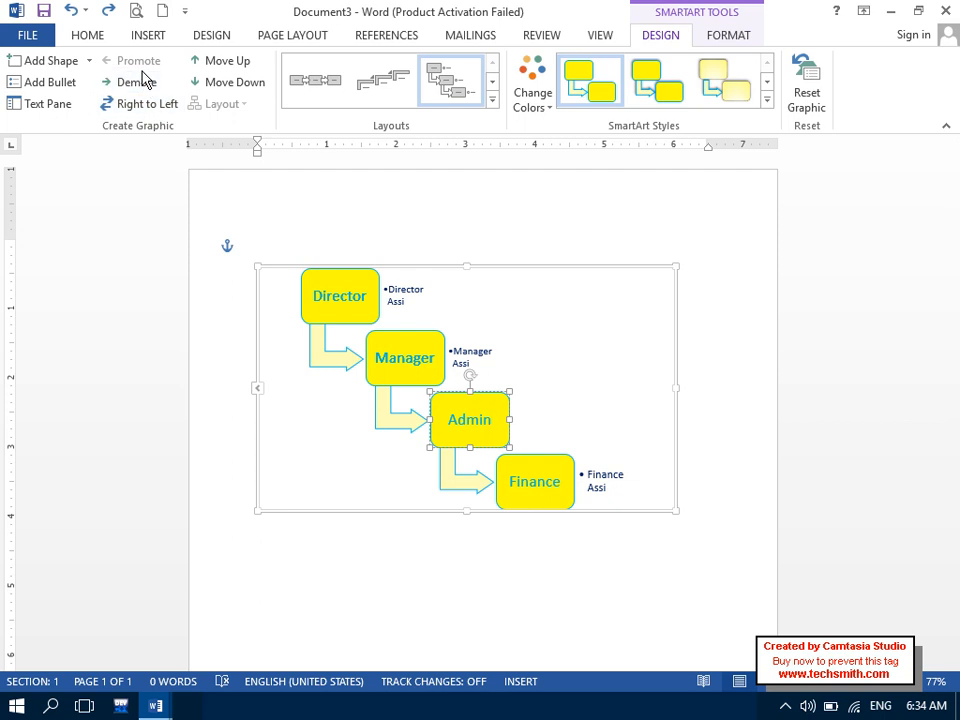
- Toggle Right to Left back to normal and move Admin below Finance
click(157, 110)
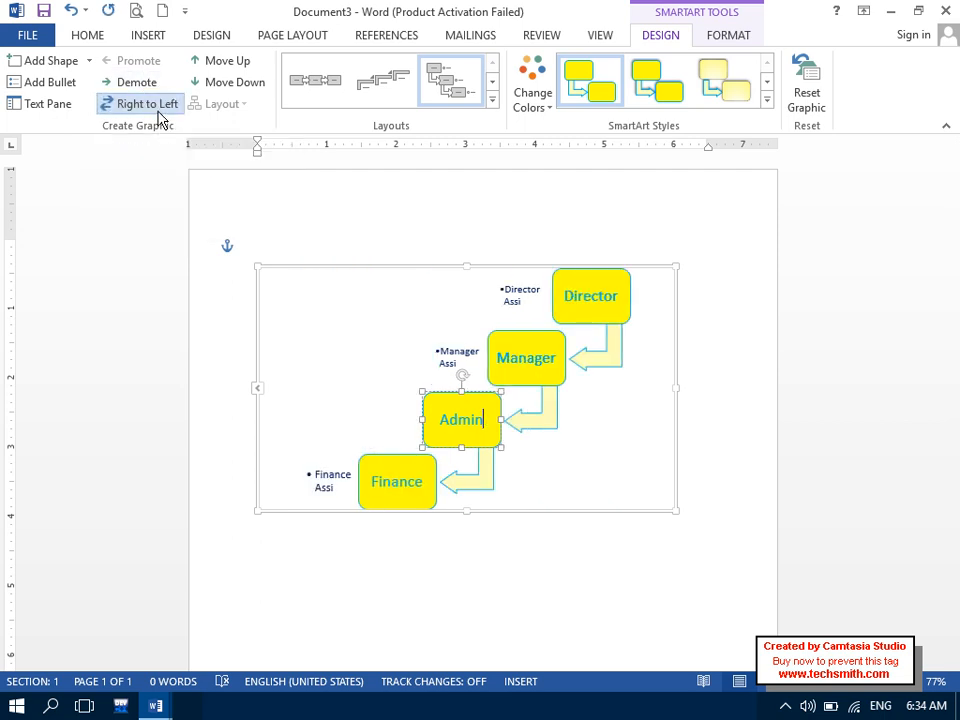
click(157, 115)
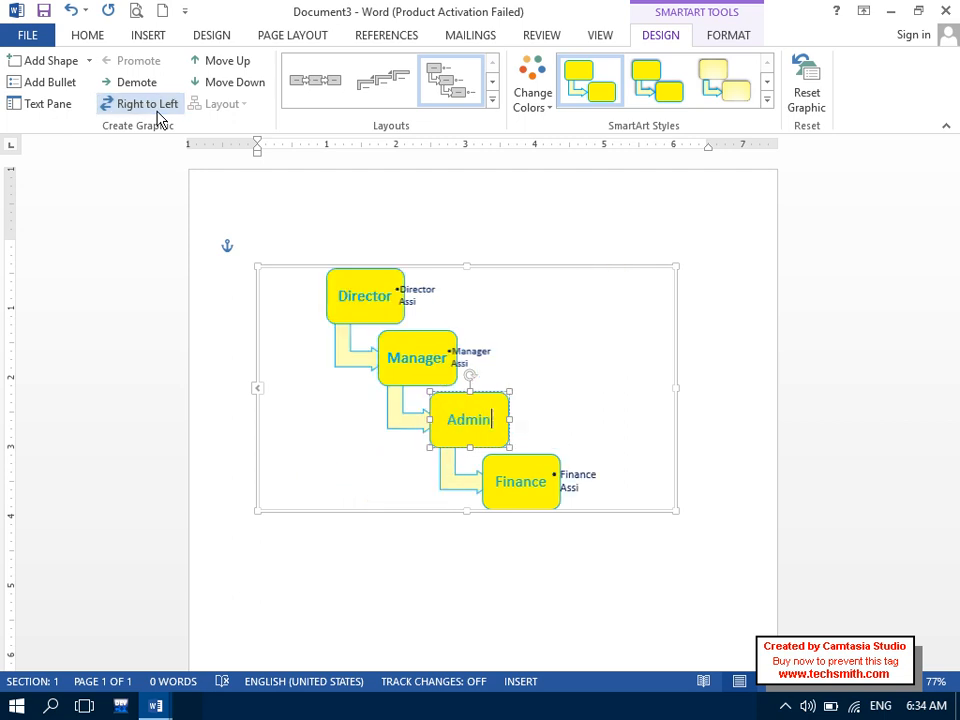
click(155, 116)
click(152, 116)
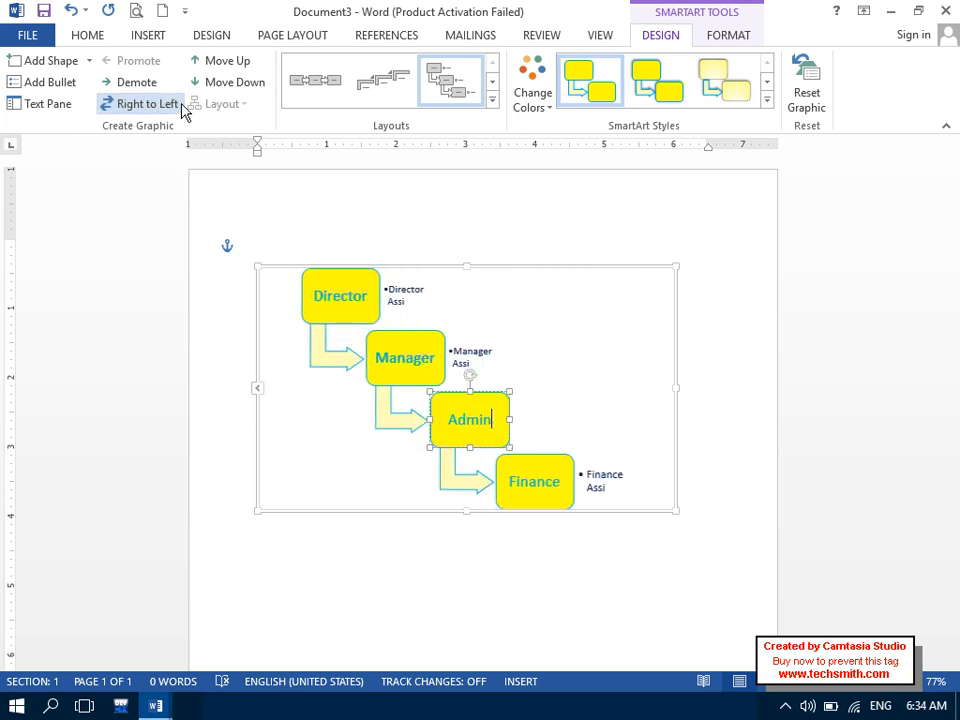
click(214, 84)
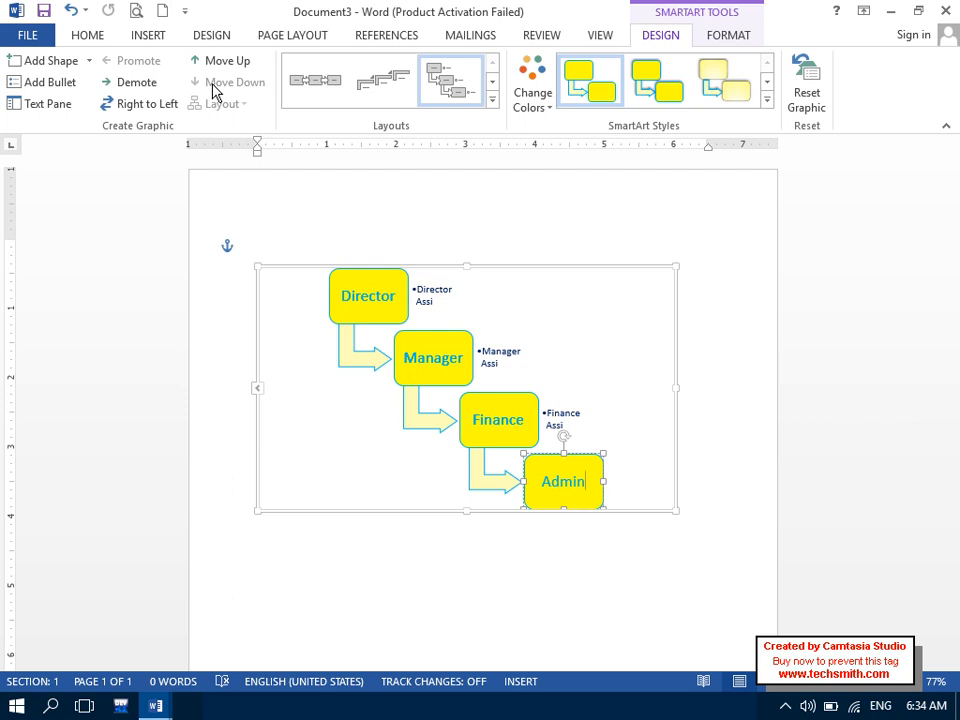
click(214, 65)
click(222, 84)
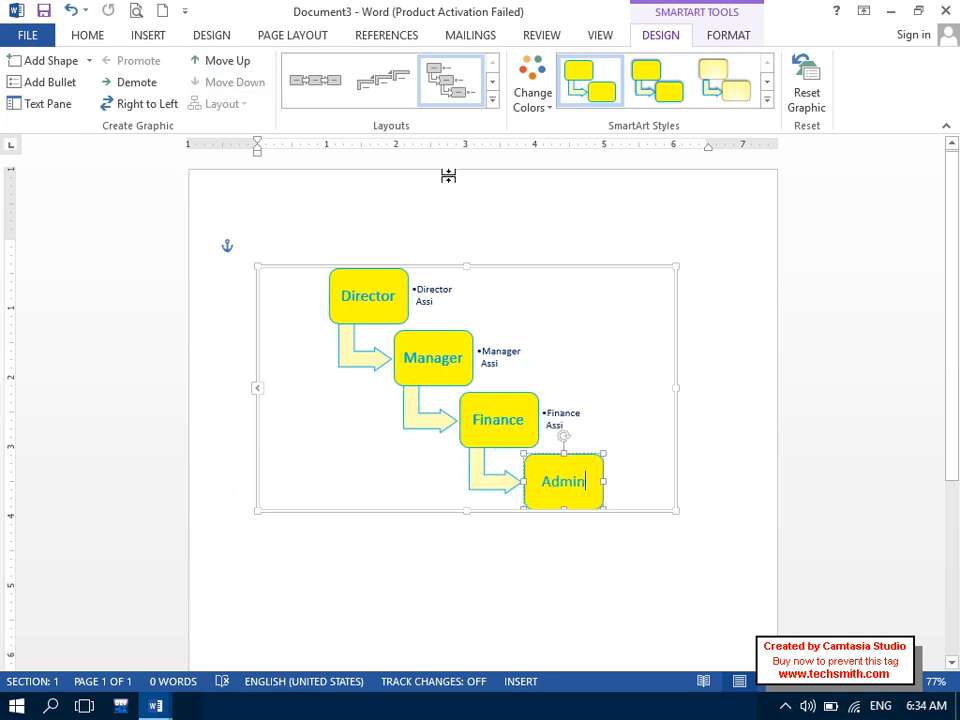
click(492, 100)
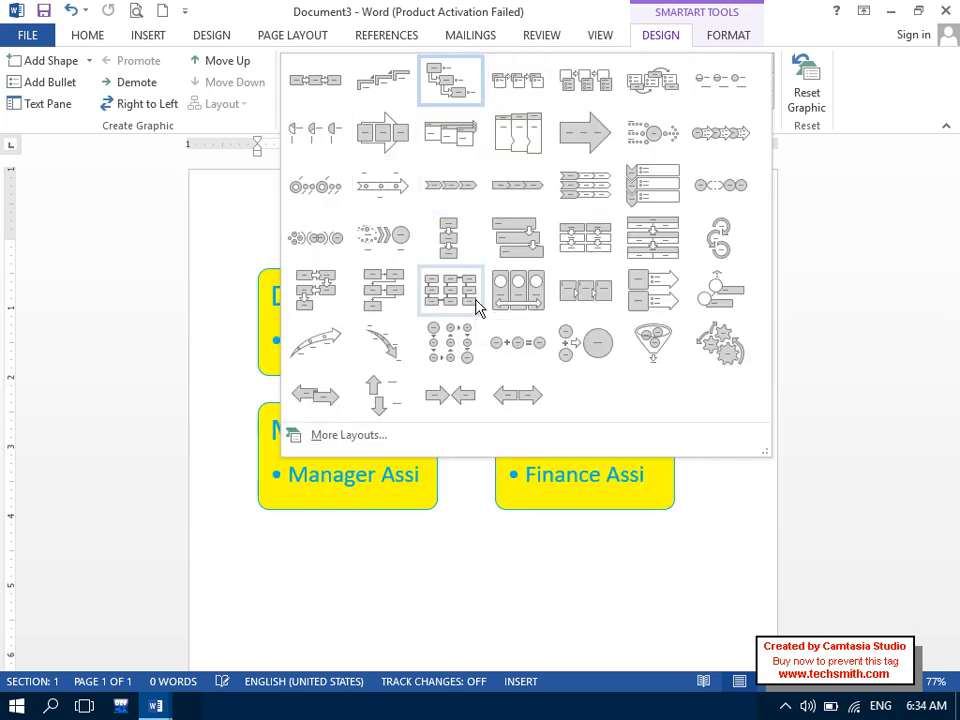
- Try Upward Arrow and Interconnected Block Process layouts, settle on a cycle block layout, and enlarge it
click(347, 363)
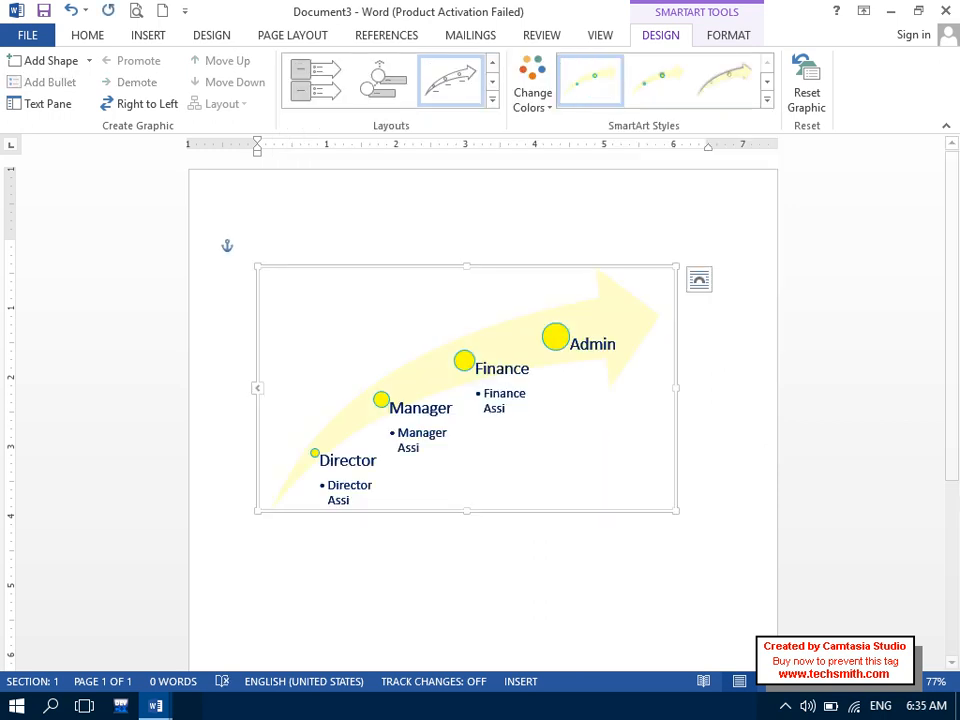
click(492, 98)
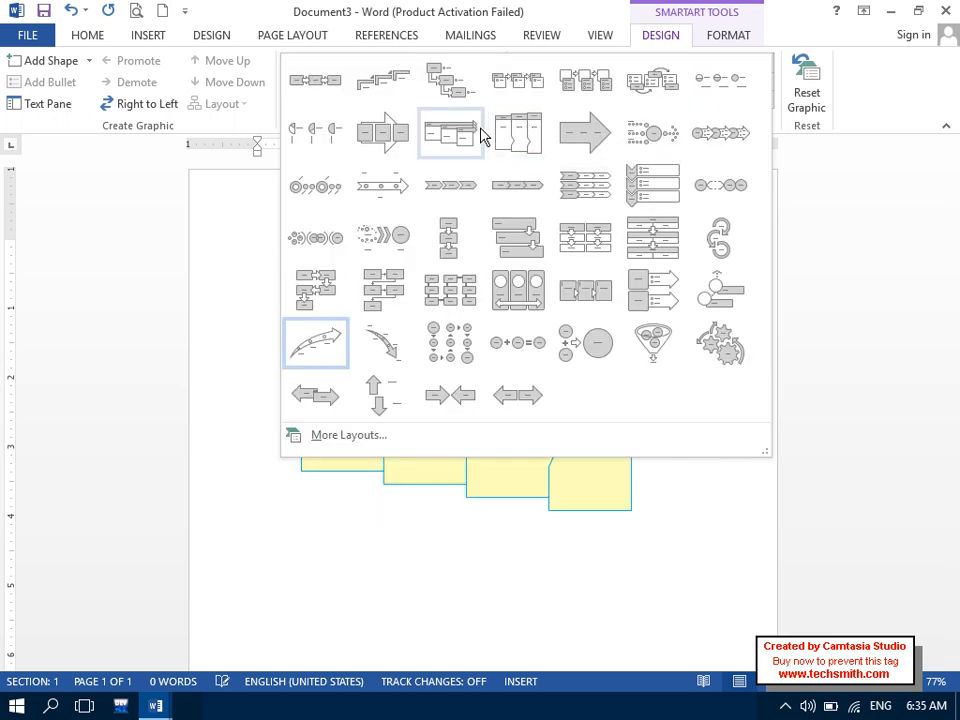
click(518, 140)
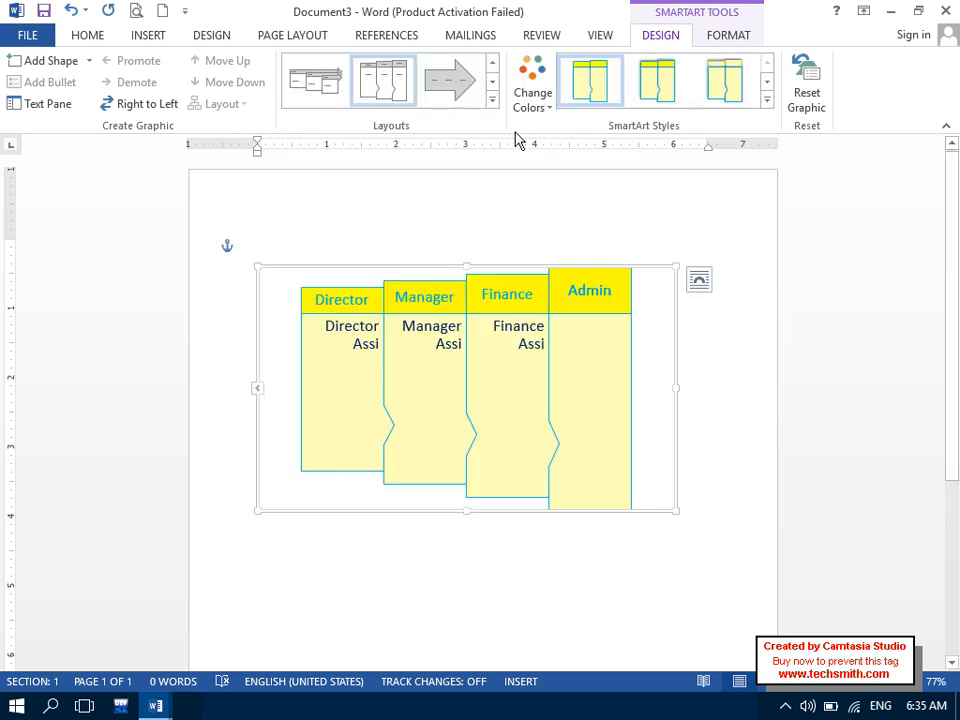
click(493, 99)
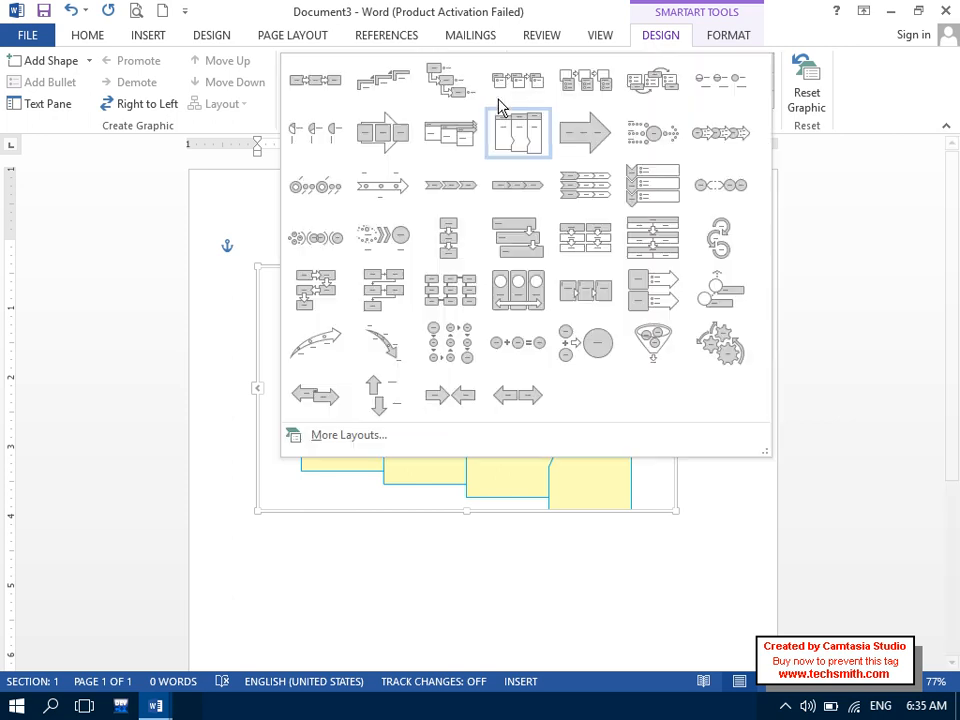
click(641, 105)
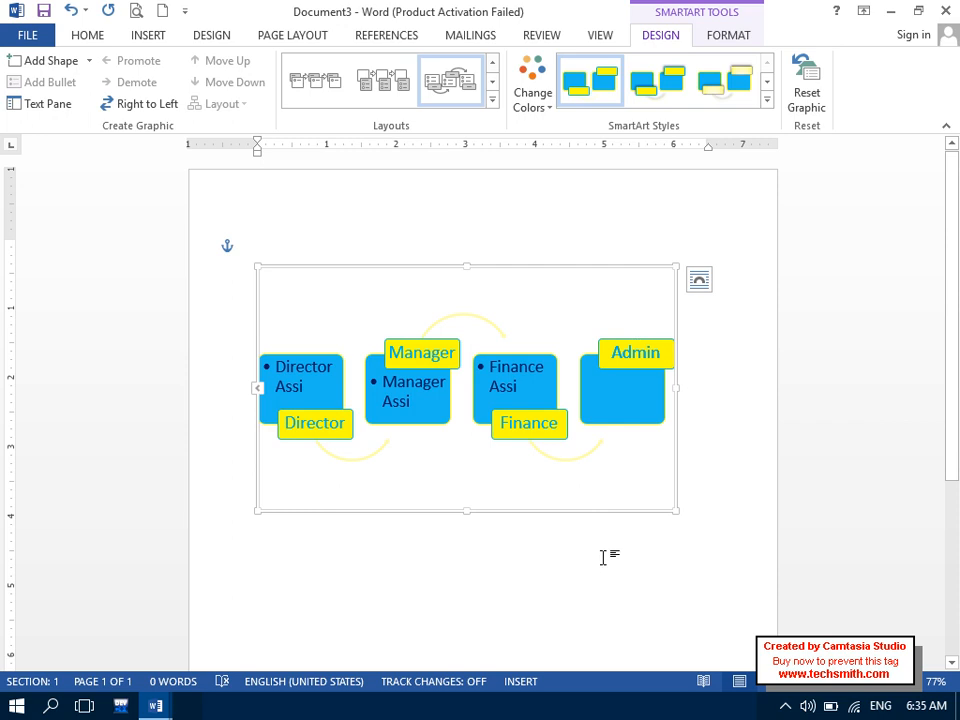
drag(678, 511, 714, 529)
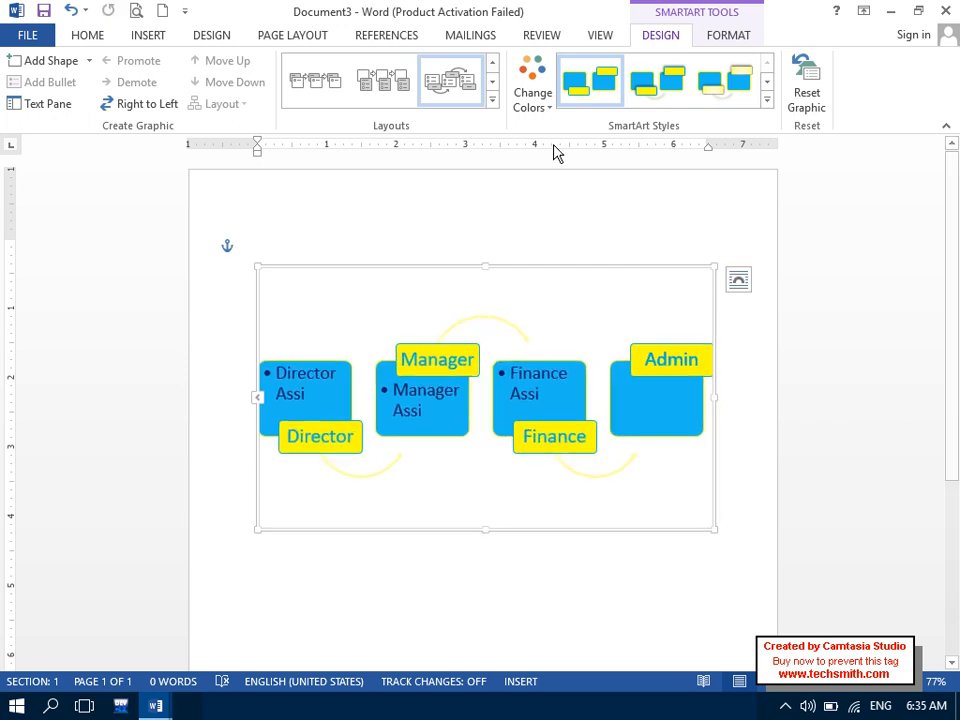
- Apply the orange and blue Accent 2 colours and a 3-D style to the diagram
click(534, 86)
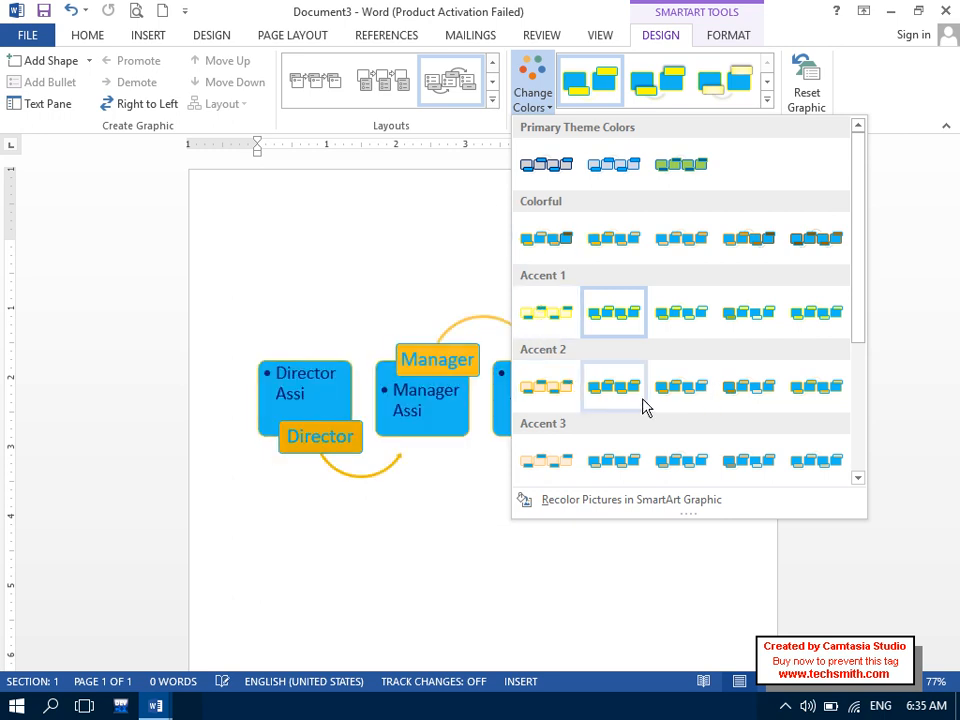
click(573, 396)
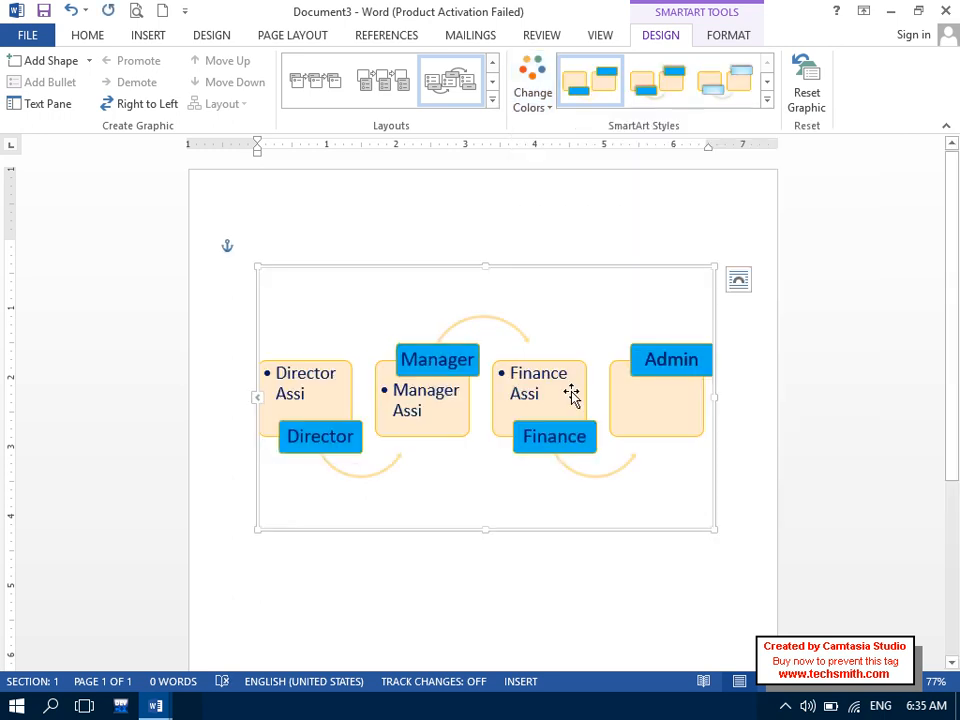
click(766, 100)
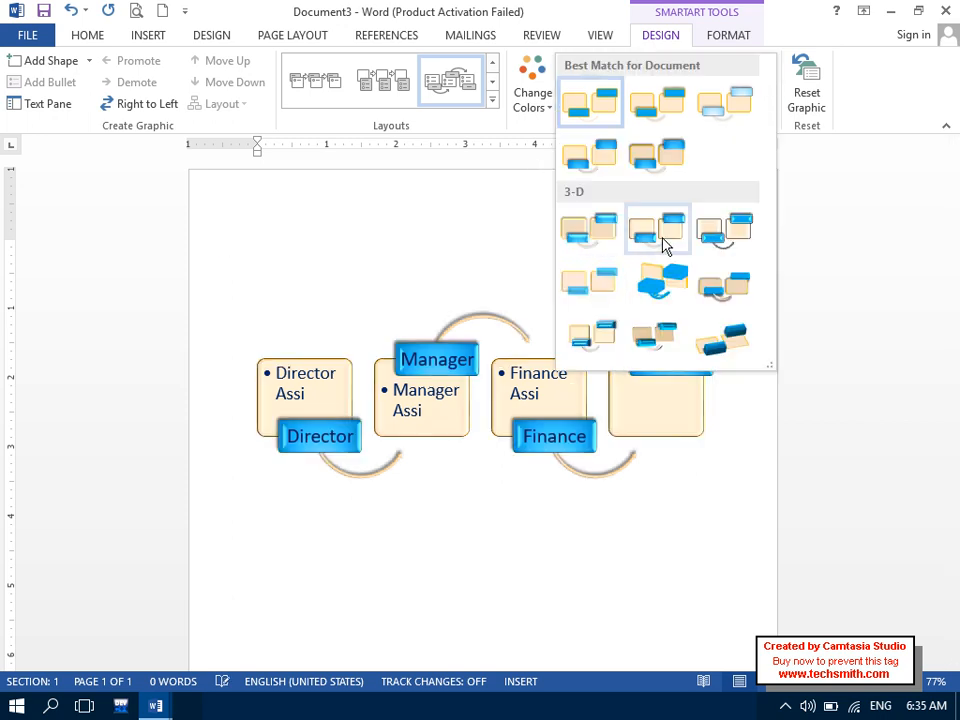
click(663, 245)
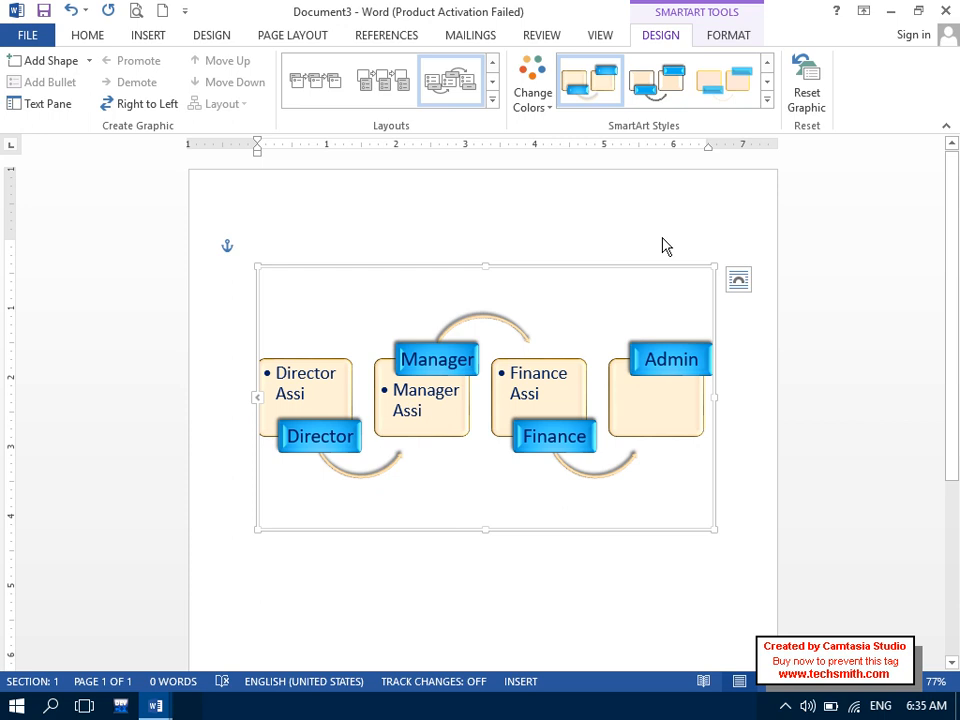
- Try another 3-D style, then reset the graphic to its flat blue and yellow look
click(765, 101)
click(800, 92)
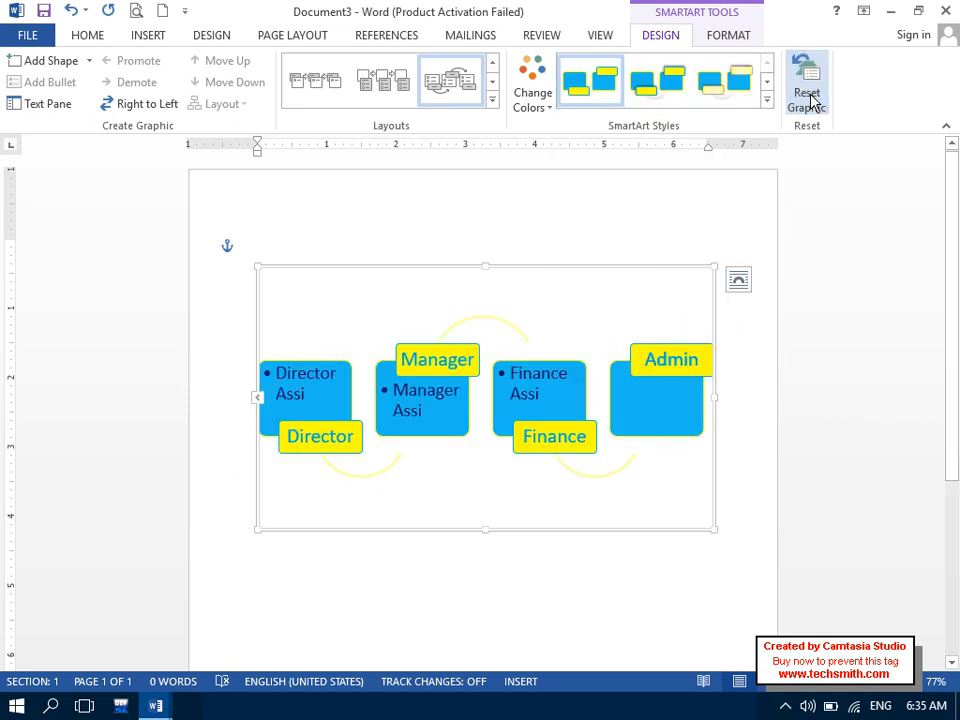
click(765, 101)
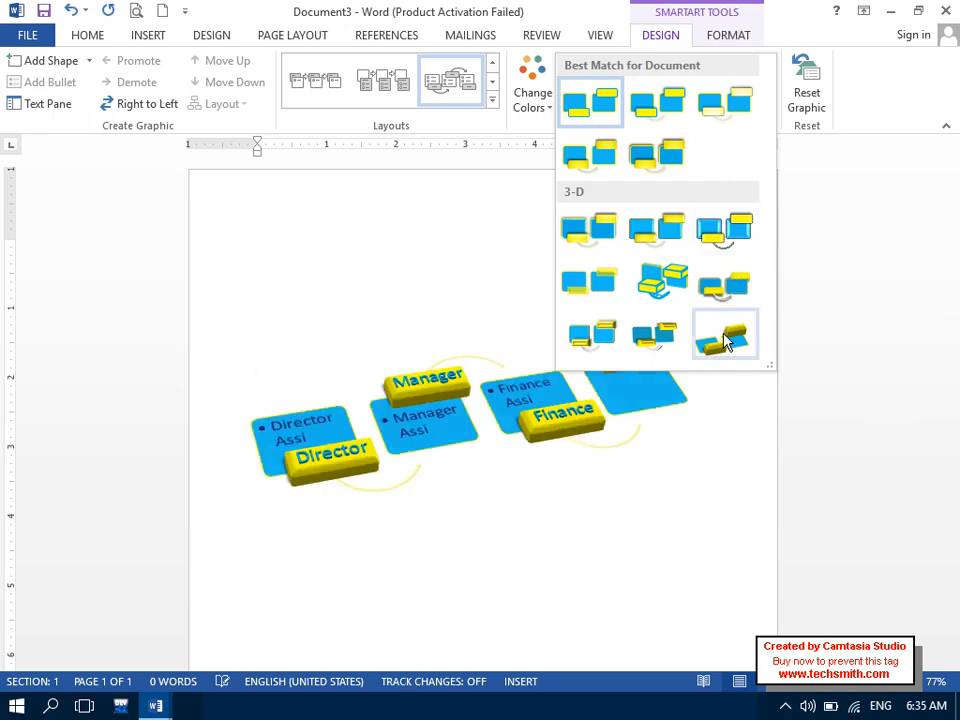
click(722, 334)
click(807, 100)
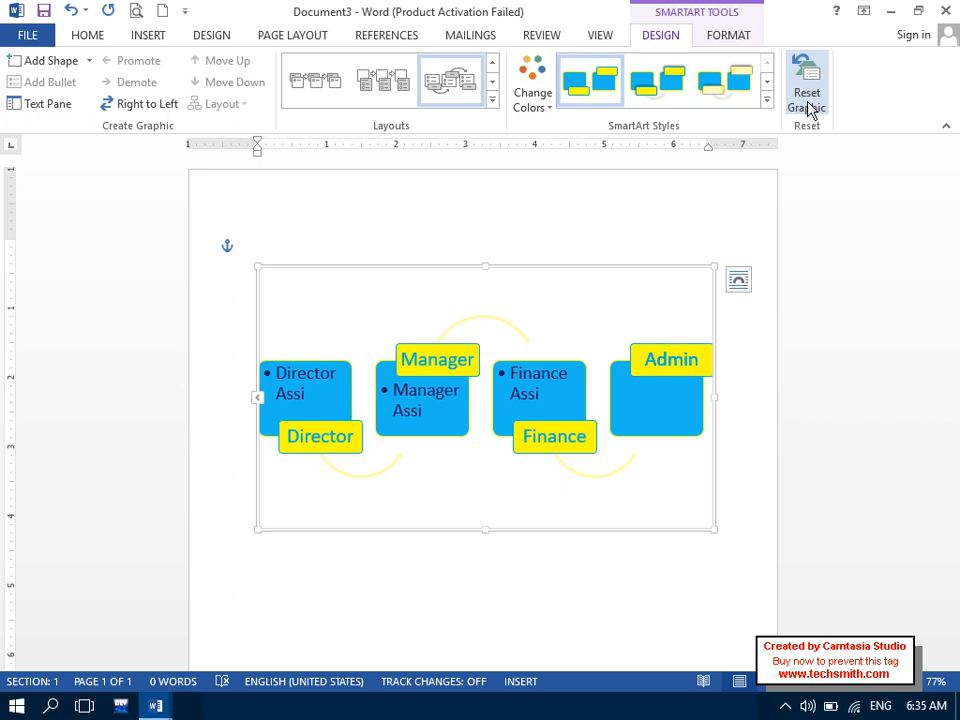
- Delete the SmartArt diagram so Document3 is an empty page again
click(160, 38)
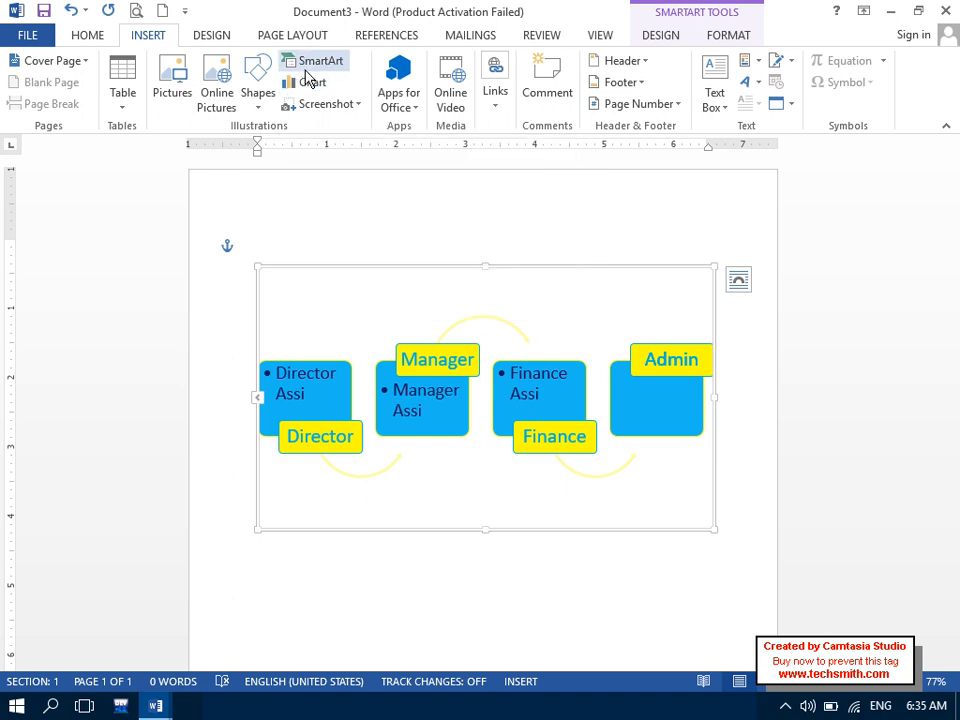
click(253, 114)
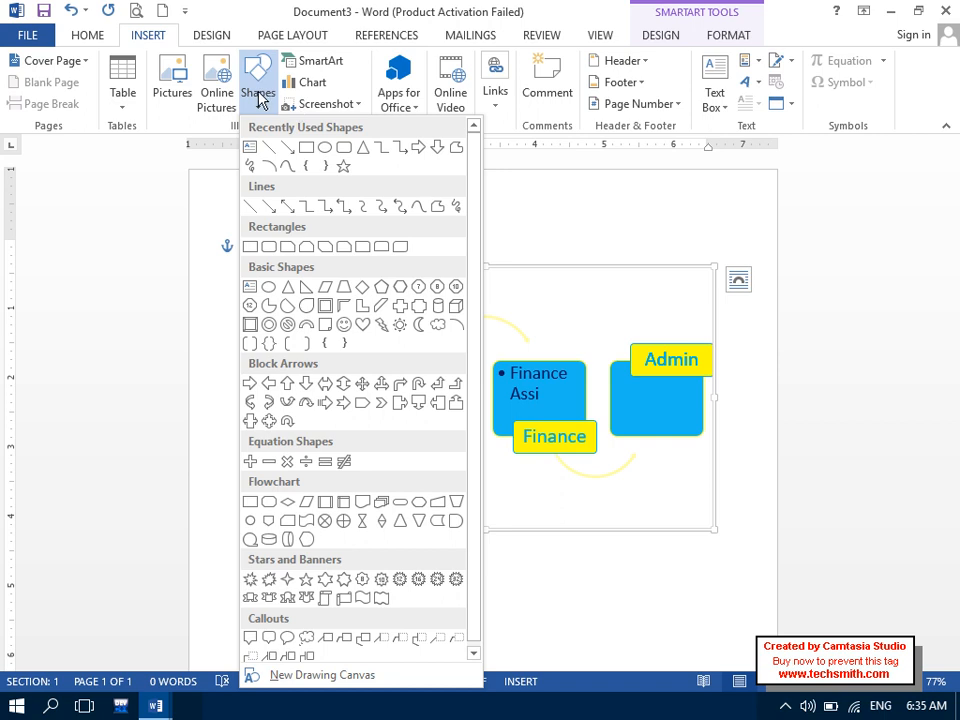
click(500, 207)
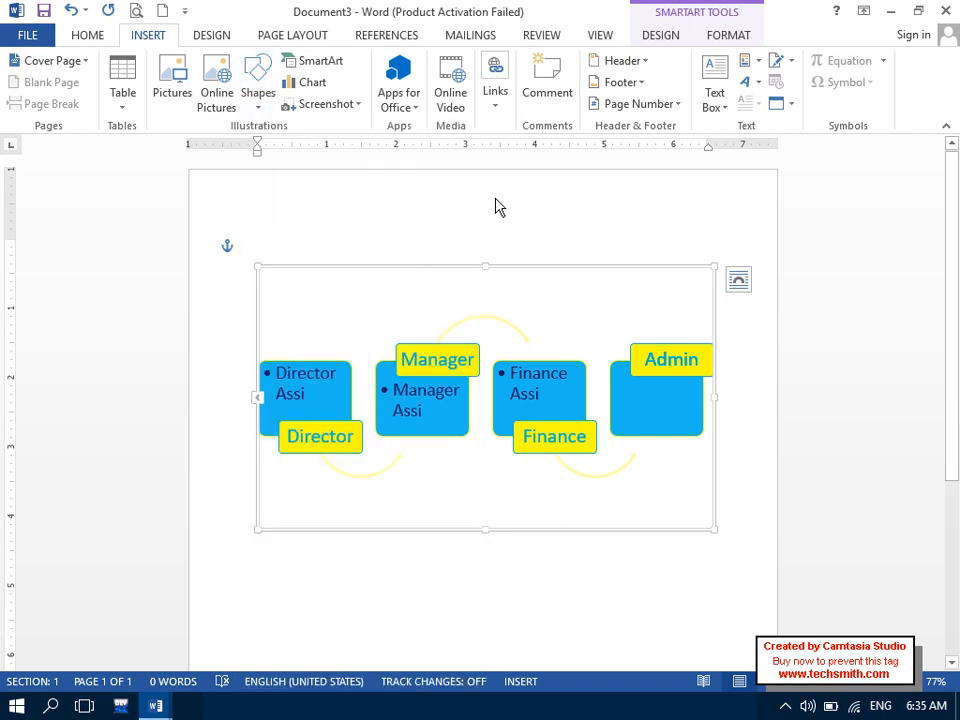
key(Delete)
key(Delete)
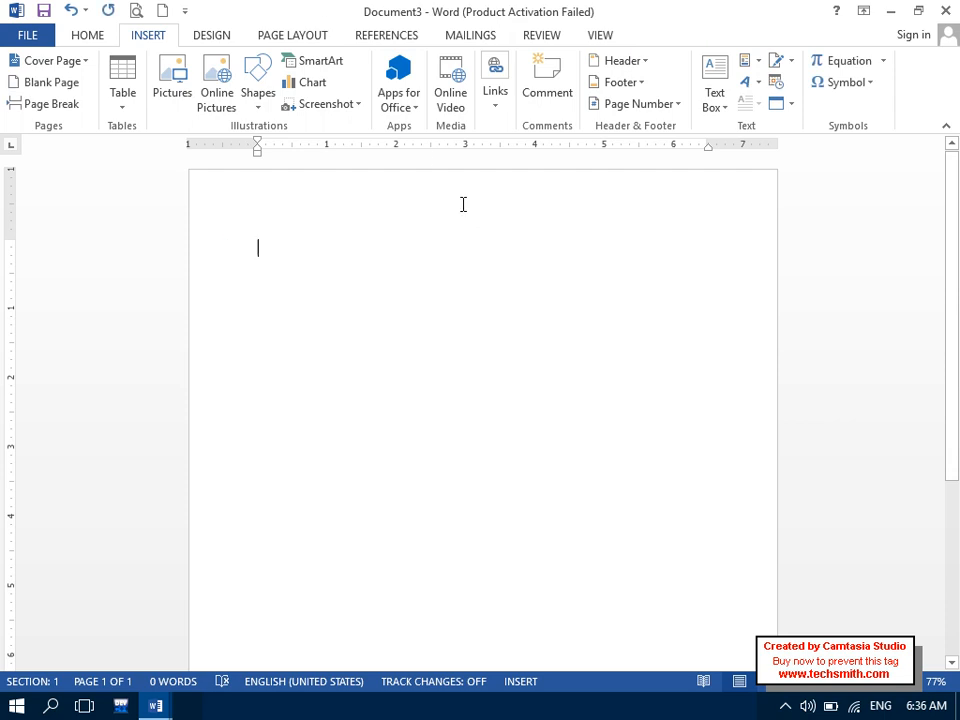
- Type the heading 'Microsoft Account' on the blank page
click(410, 112)
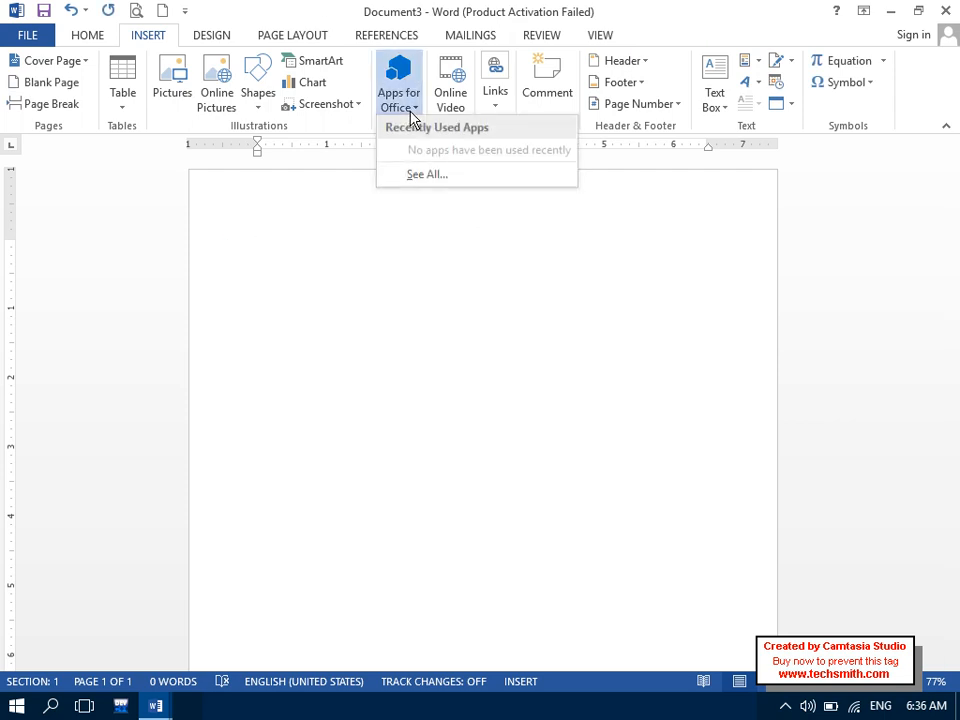
click(358, 273)
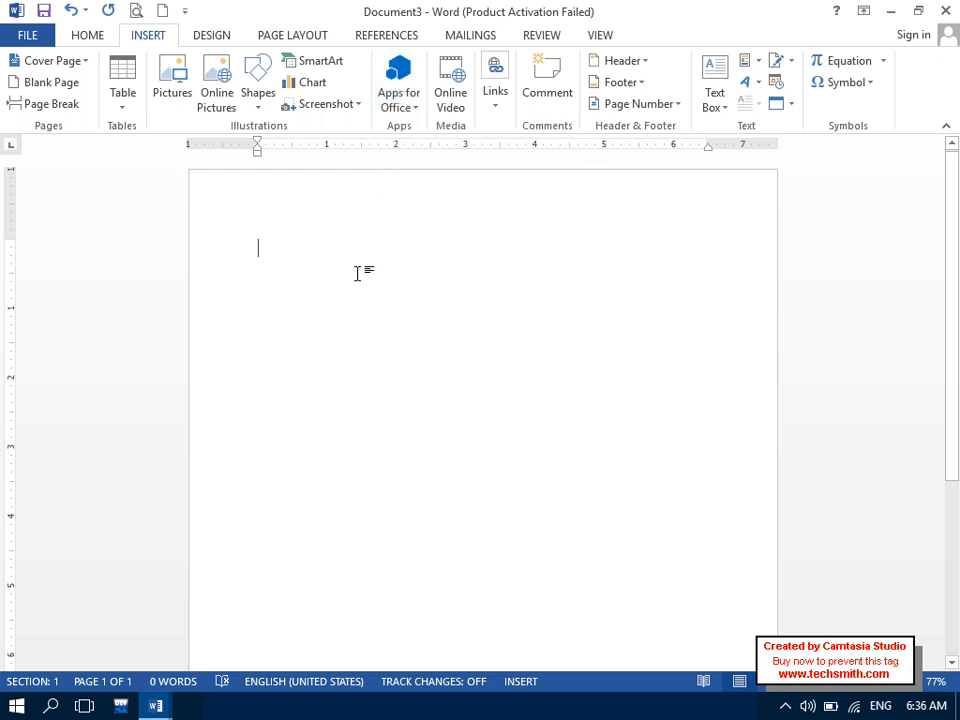
key(Caps_Lock)
text(M)
key(Caps_Lock)
text(icrosoft)
key(Caps_Lock)
text(A)
key(Caps_Lock)
text(ccount)
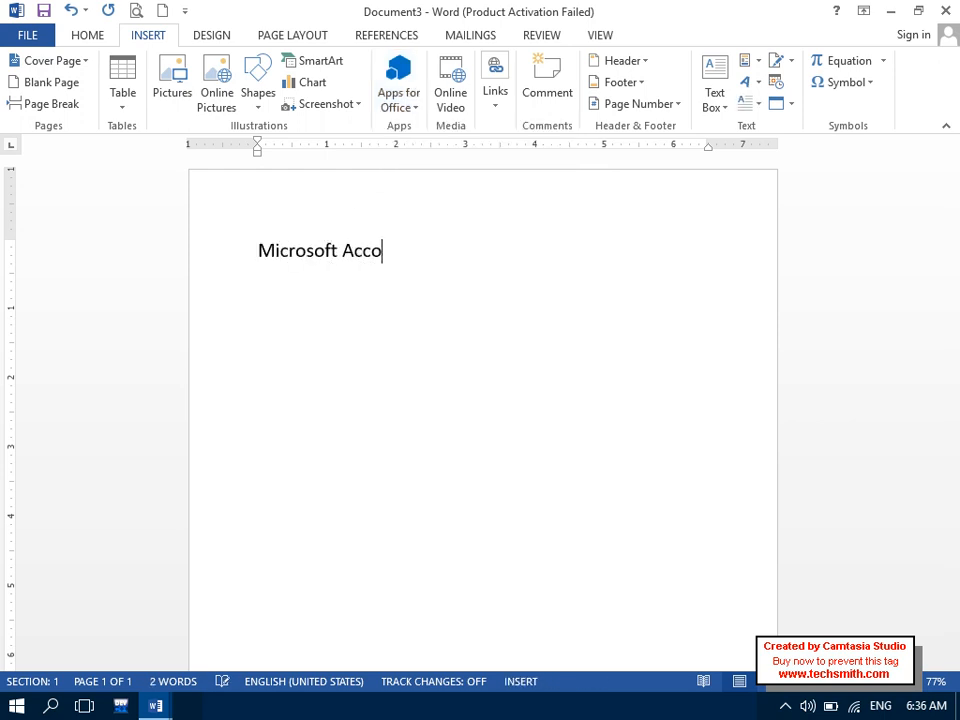
- Enlarge the 'Microsoft Account' heading with Ctrl+] and make it bold and underlined
key(ctrl+a)
key(ctrl+bracketright)
key(ctrl+bracketright)
key(ctrl+bracketright)
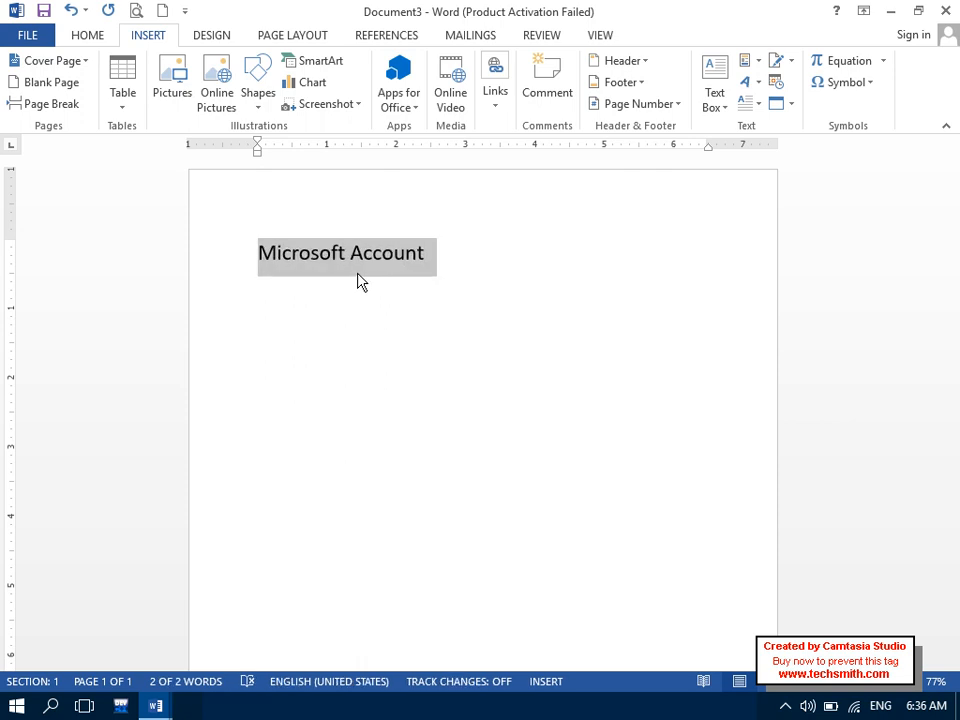
click(76, 37)
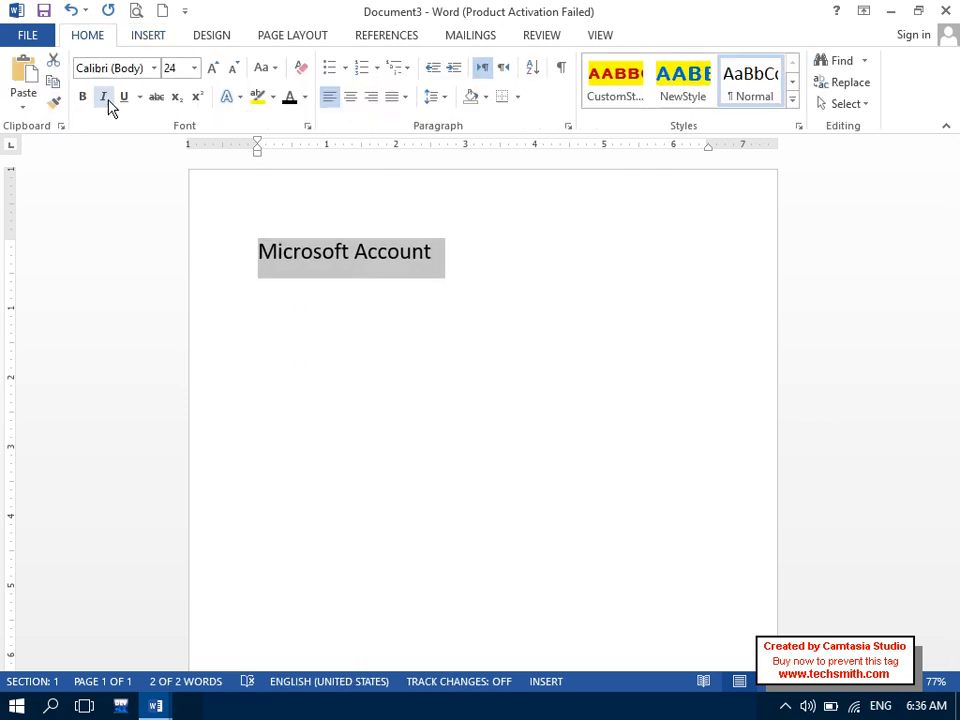
click(84, 99)
click(124, 100)
click(368, 316)
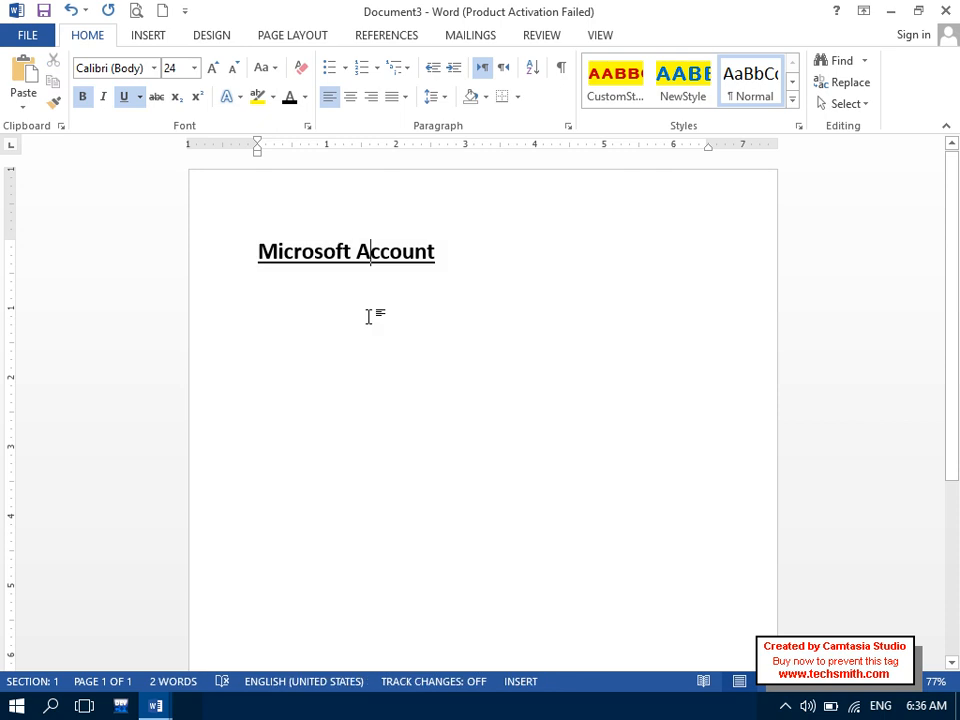
- Add a non-underlined second line reading 'Microsoft Store' below the heading
key(Return)
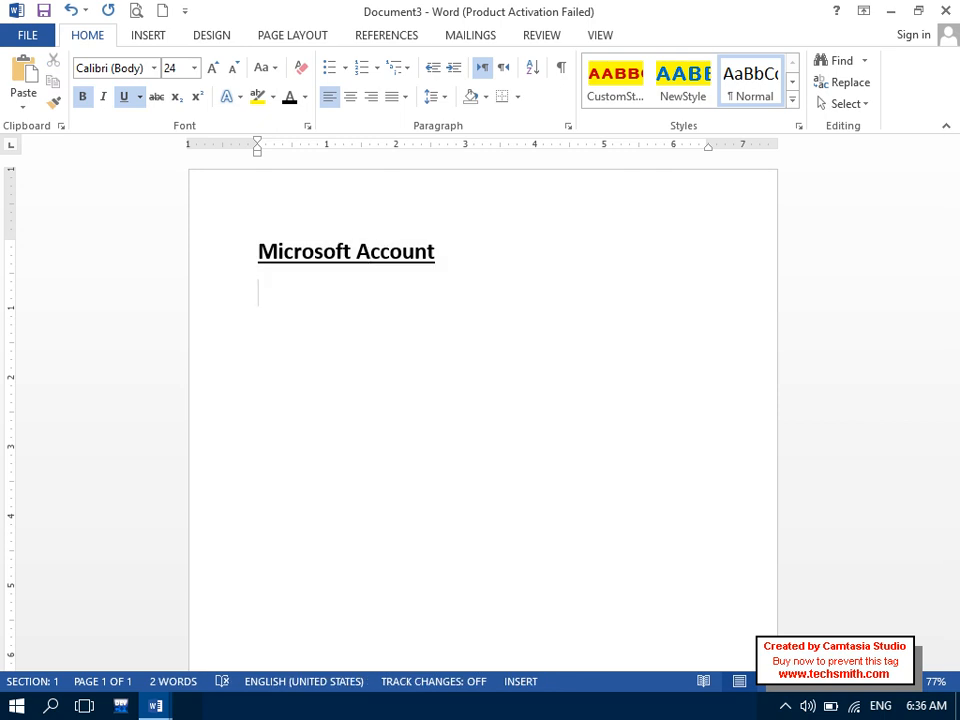
key(ctrl+u)
key(Caps_Lock)
text(M)
key(Caps_Lock)
text(icrosoft)
key(Caps_Lock)
text(S)
key(Caps_Lock)
text(tore)
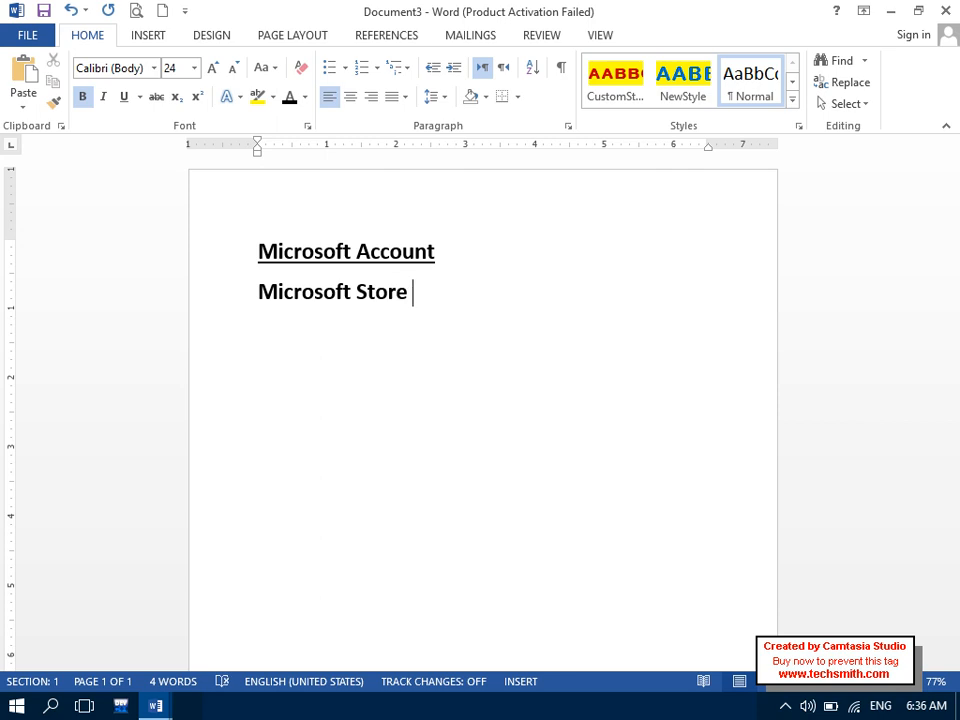
- Remove bold from the 'Microsoft Store' line and reselect it
drag(409, 319, 274, 317)
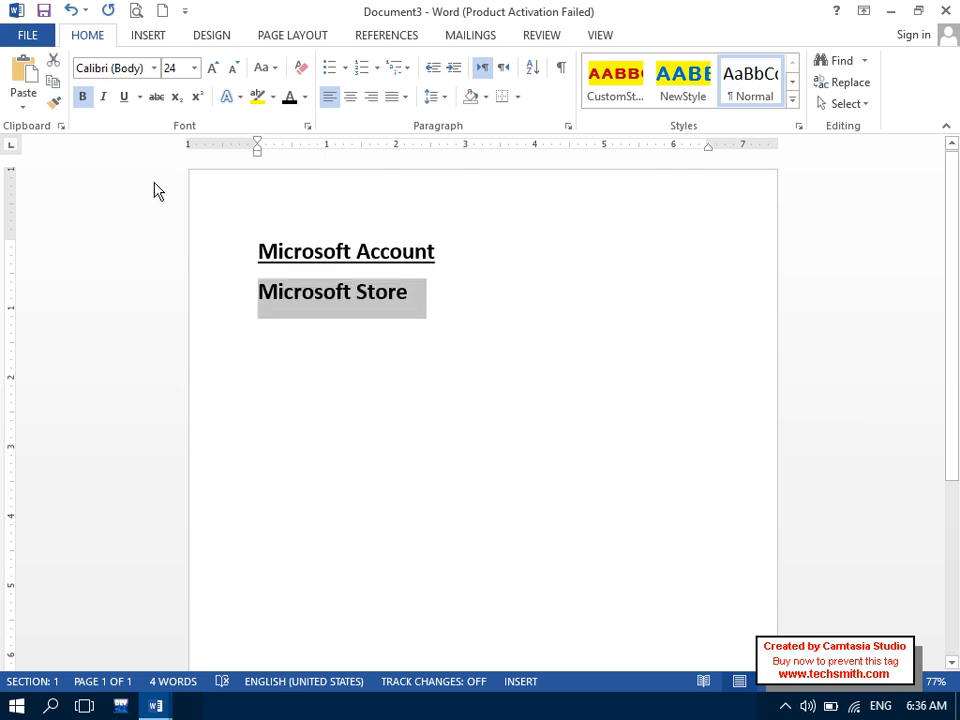
click(82, 96)
key(super)
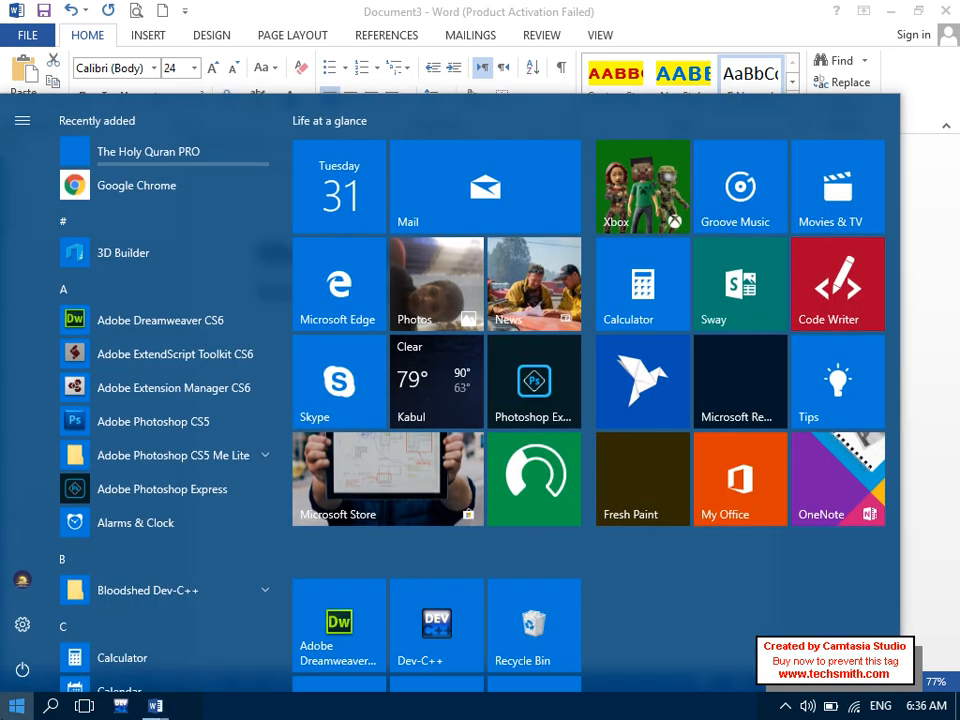
text(microsoft)
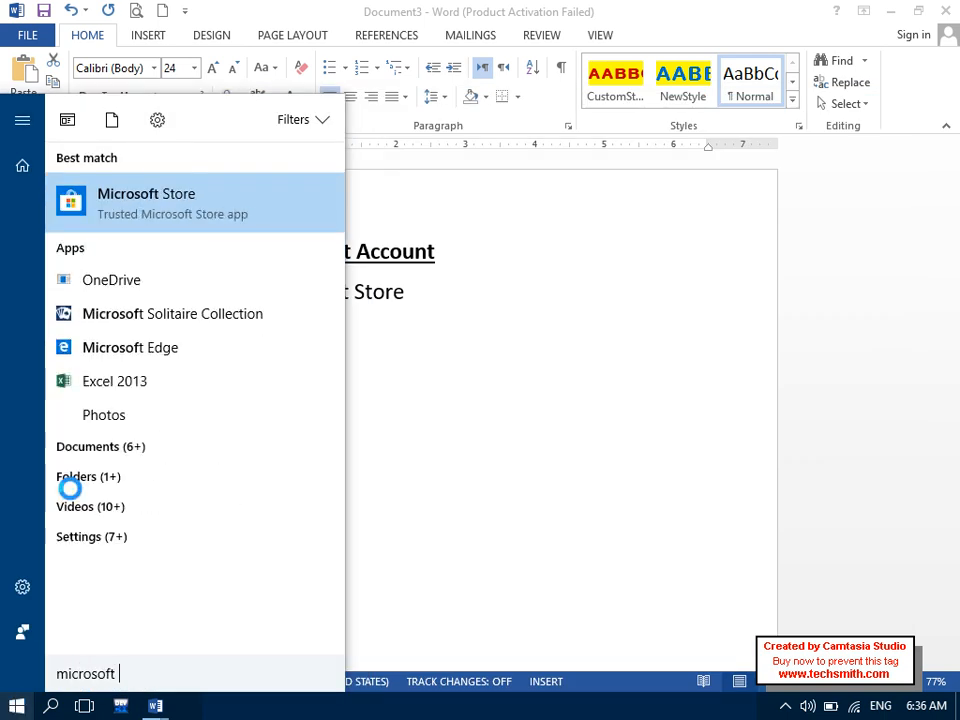
click(380, 320)
click(237, 331)
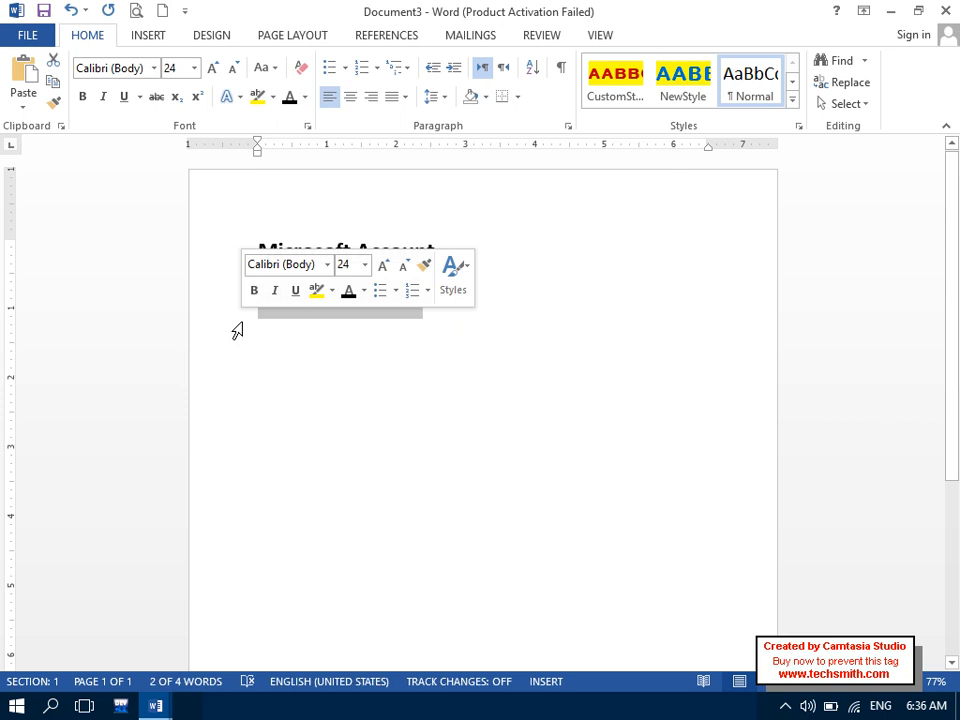
- Delete the 'Microsoft Store' line, leaving a fresh line under the heading
key(BackSpace)
key(Return)
key(ctrl+space)
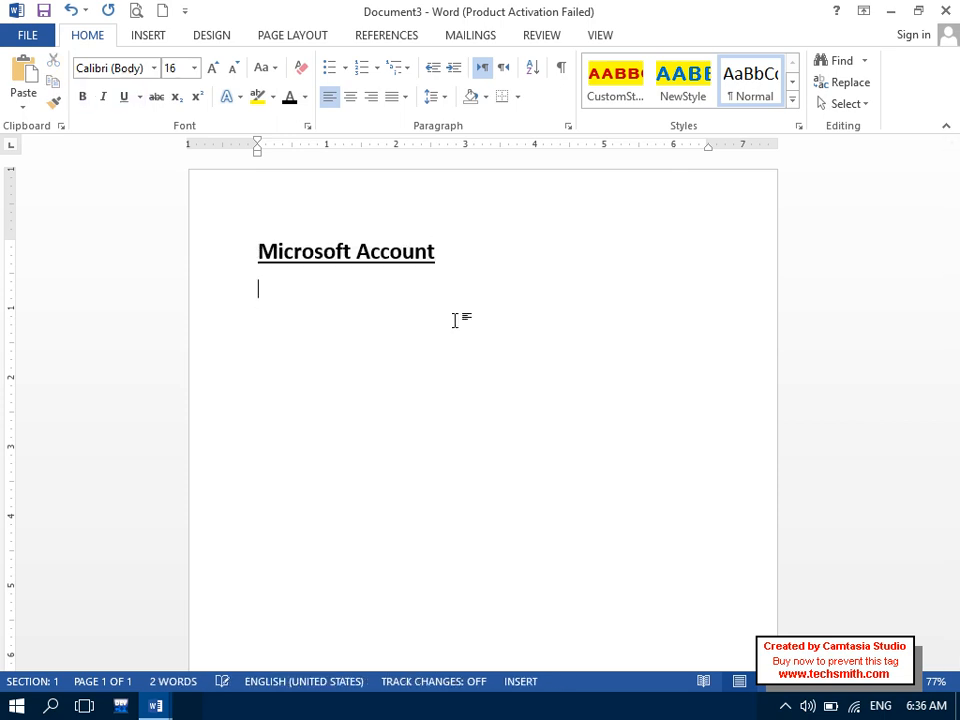
- Open the full Apps for Office window via Apps for Office > See All
click(150, 37)
click(412, 112)
click(412, 175)
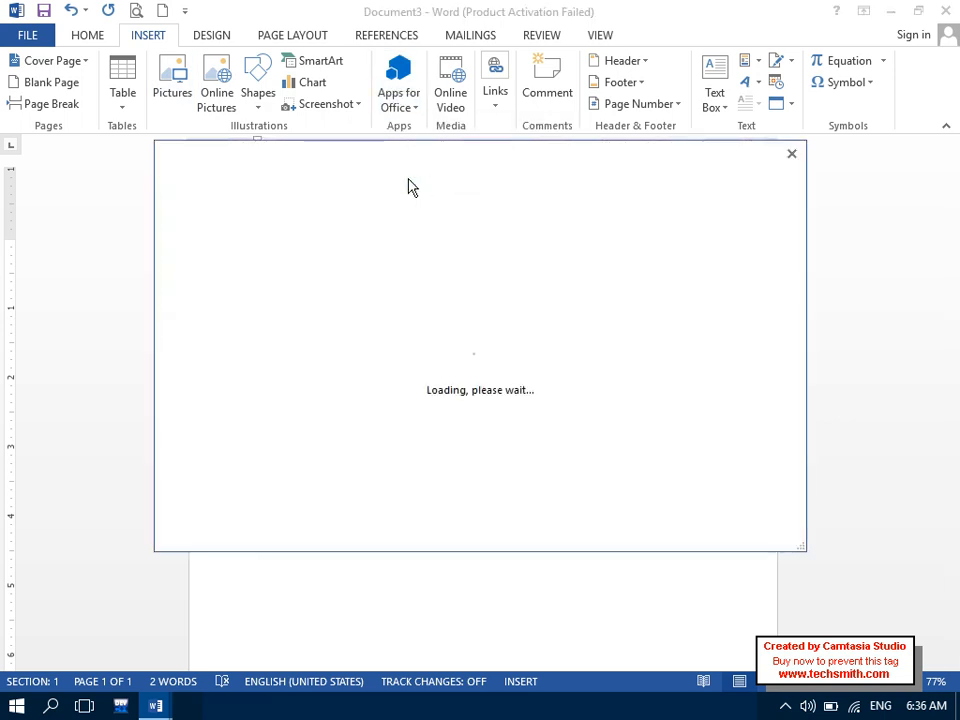
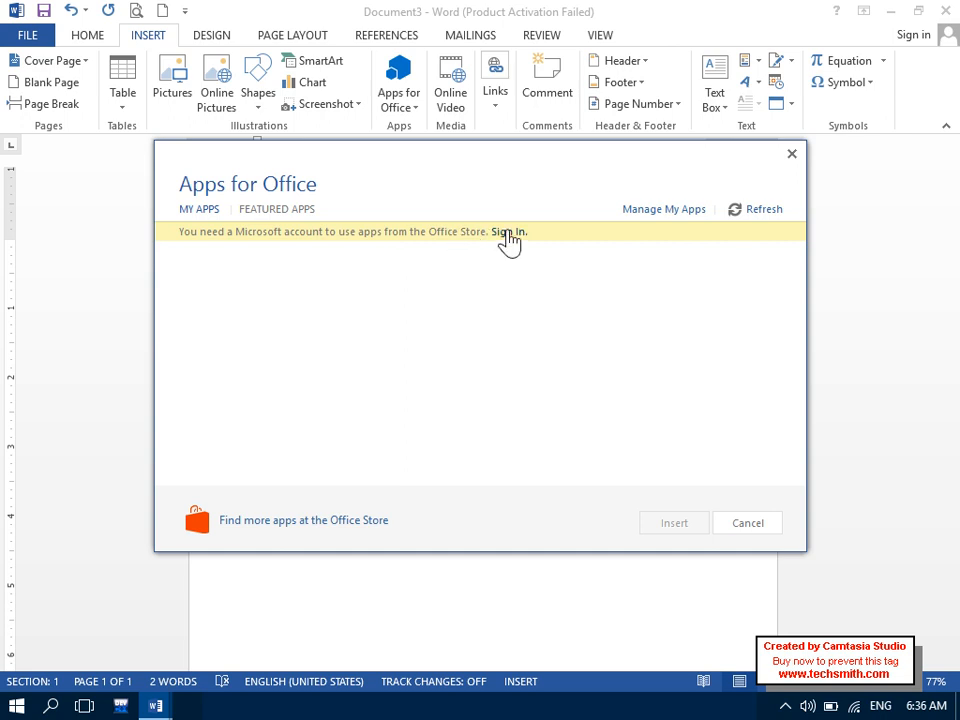
- Start signing in to a Microsoft account from Apps for Office and enter the account e-mail
click(508, 233)
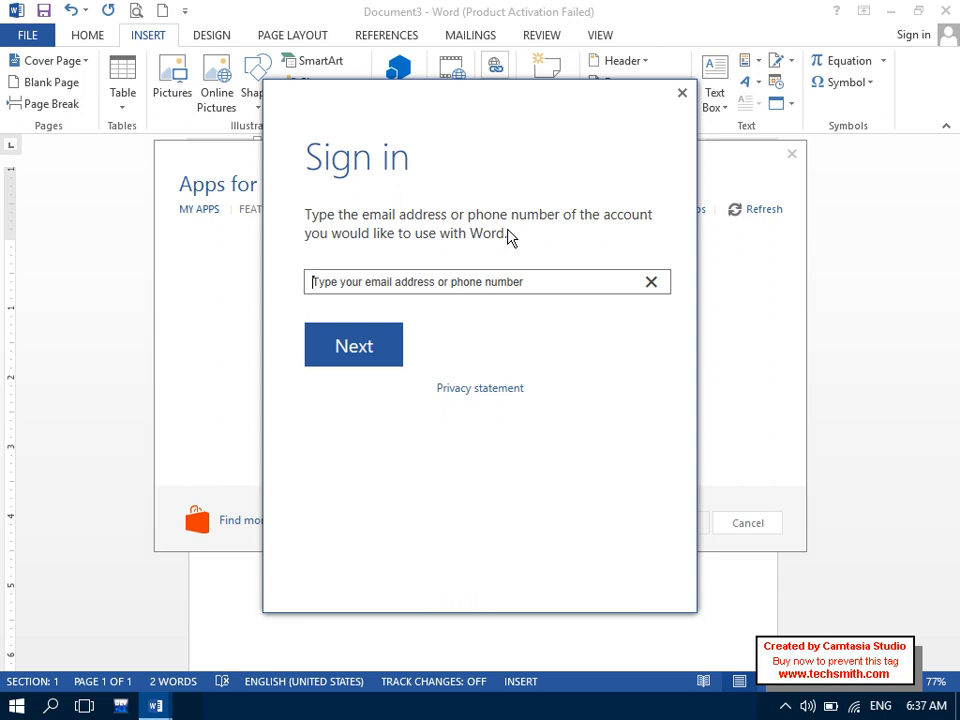
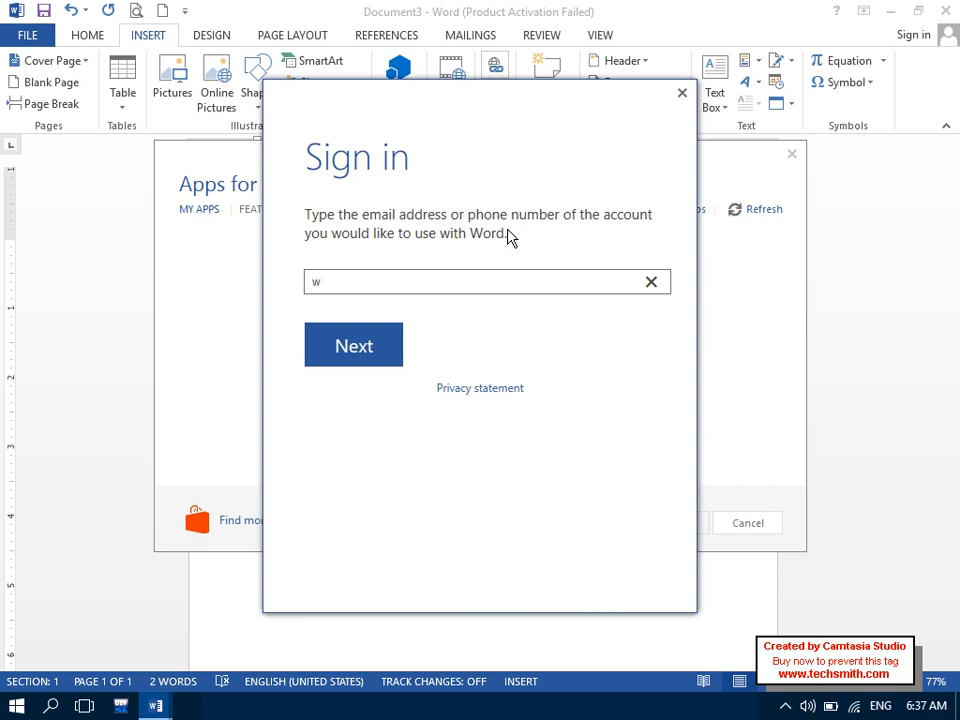
click(376, 358)
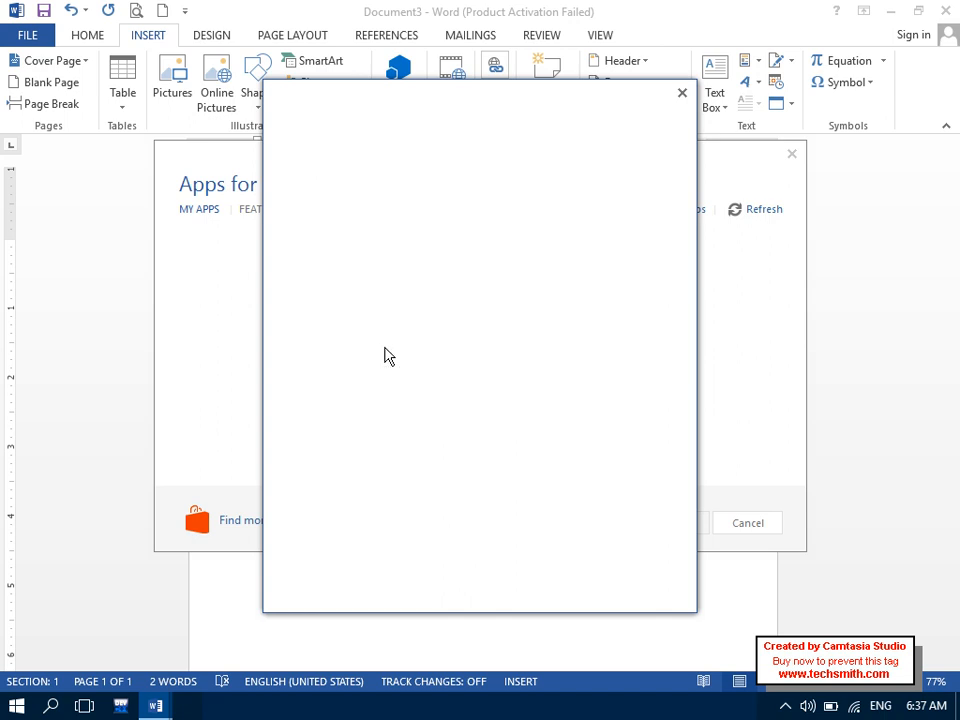
- Enter the account password, sign in without saving it, and go to the Office Store
key(Caps_Lock)
text(•)
key(Caps_Lock)
text(••••••••••••)
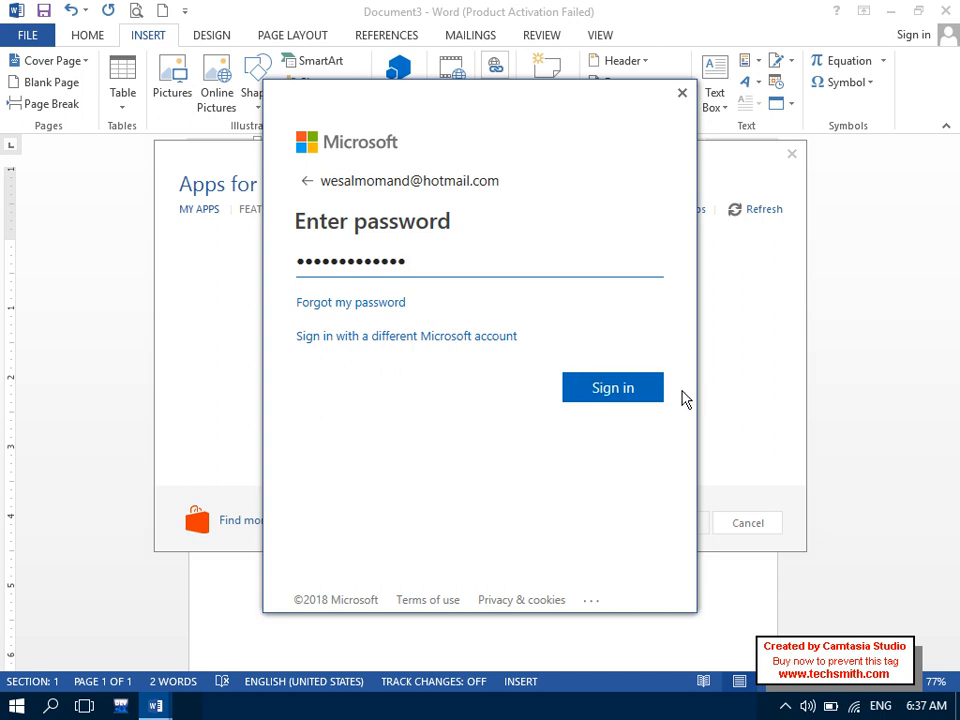
click(616, 393)
click(609, 415)
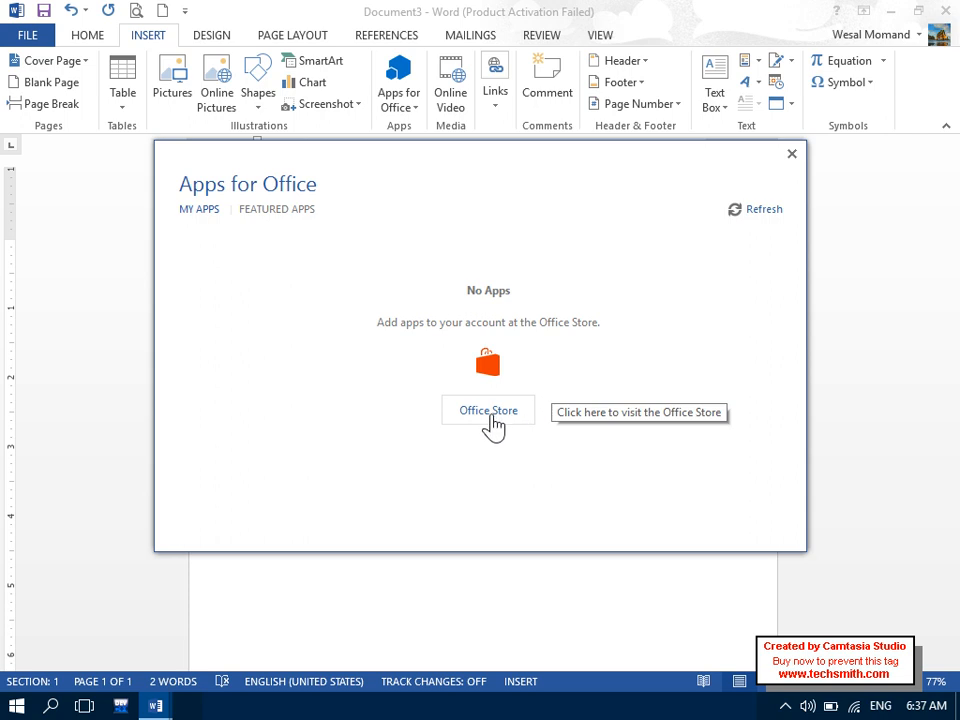
click(489, 418)
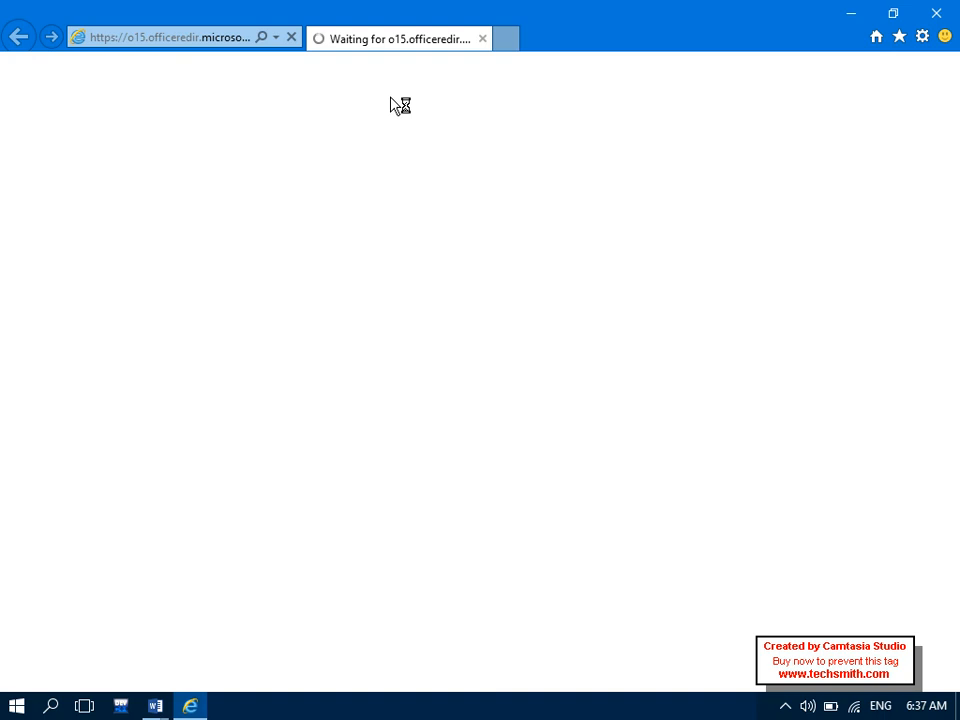
- Close Internet Explorer before the Office Store loads, returning to the Word document
click(936, 13)
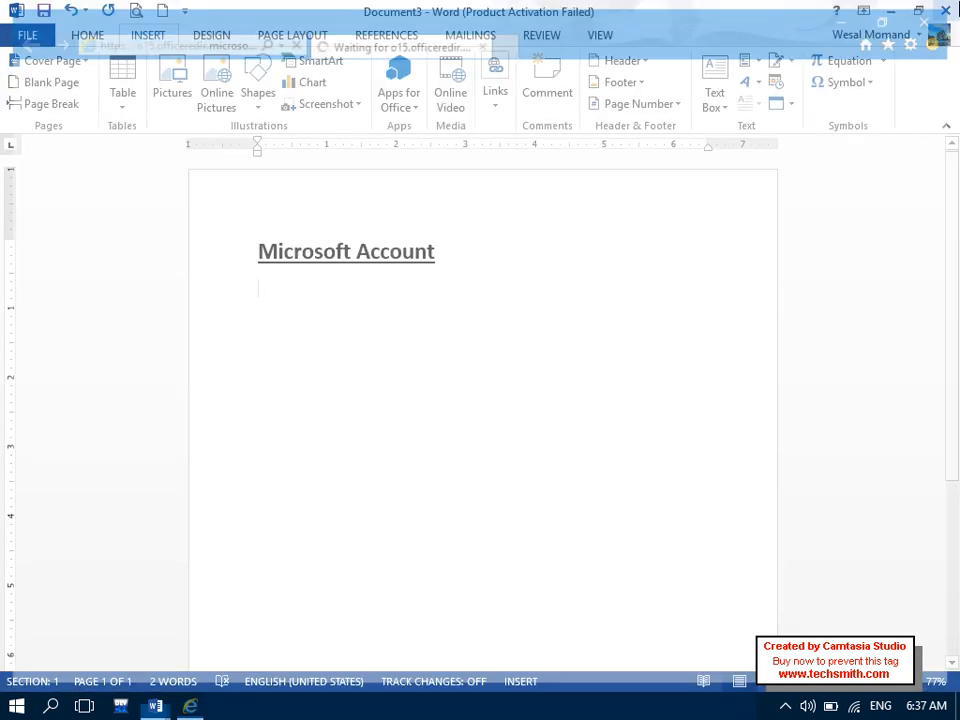
- Search YouTube for 'New Technology' via Online Video and insert the powerful laser video
click(399, 110)
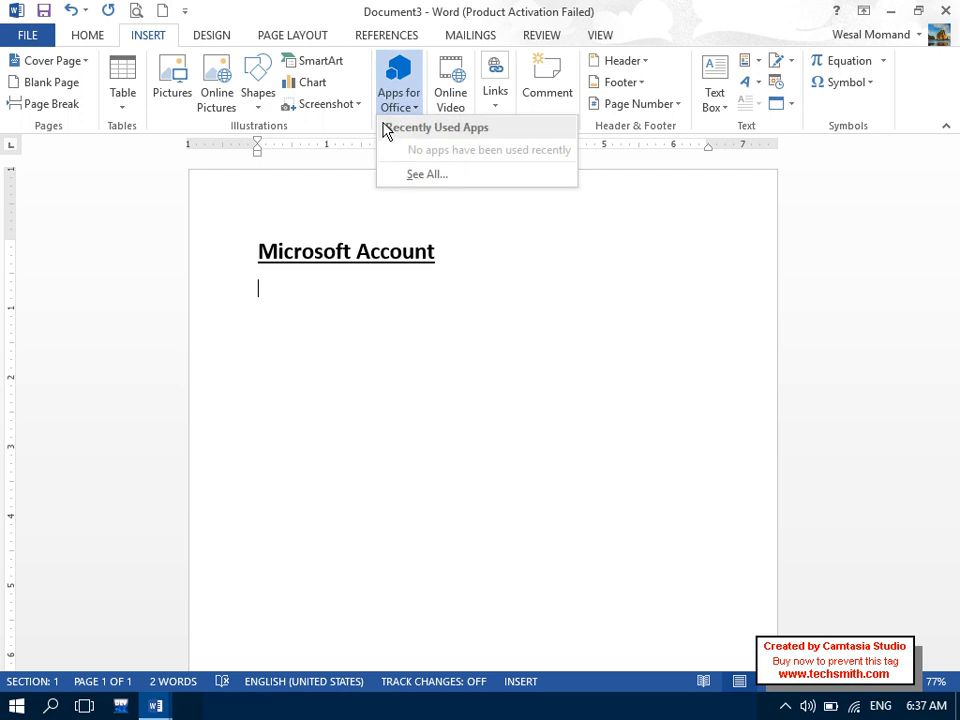
click(459, 103)
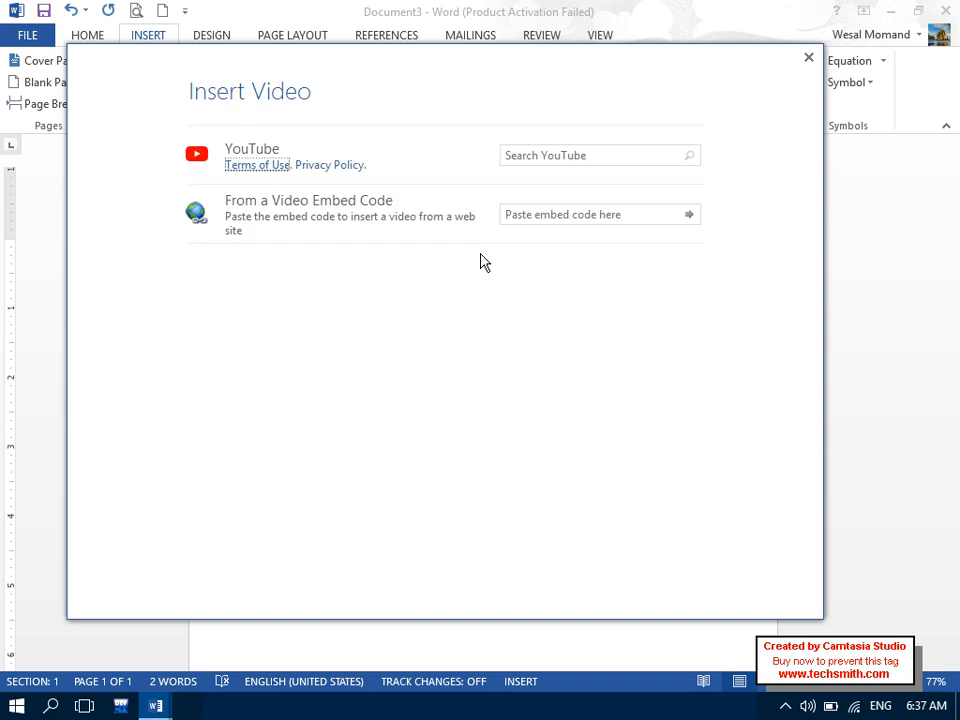
click(575, 149)
text(New)
key(Caps_Lock)
text(T)
key(Caps_Lock)
text(echn)
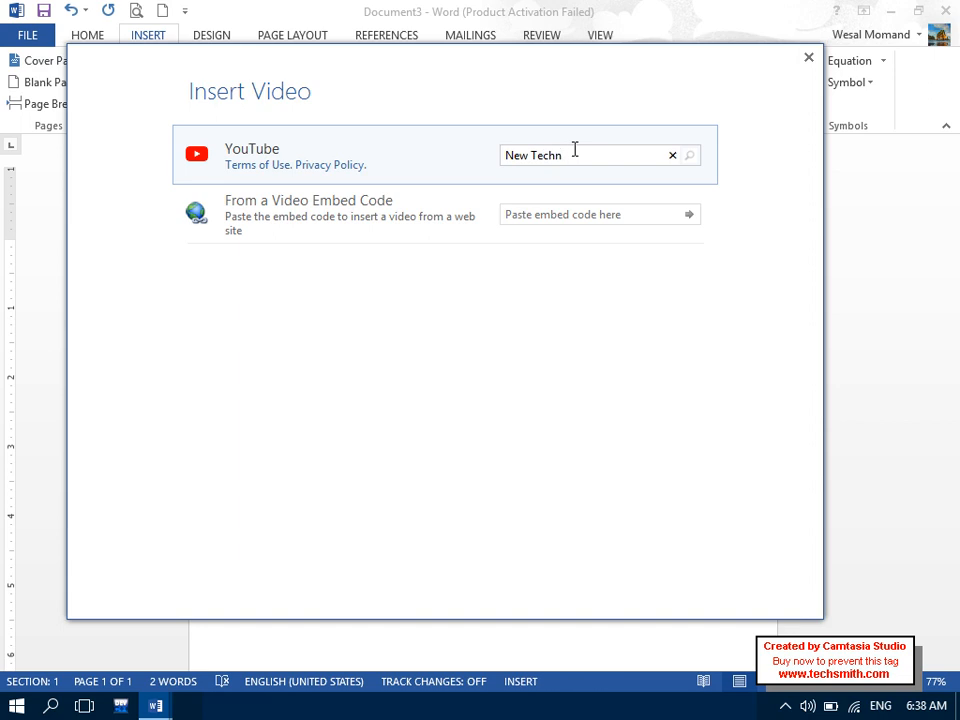
text(ology)
click(688, 157)
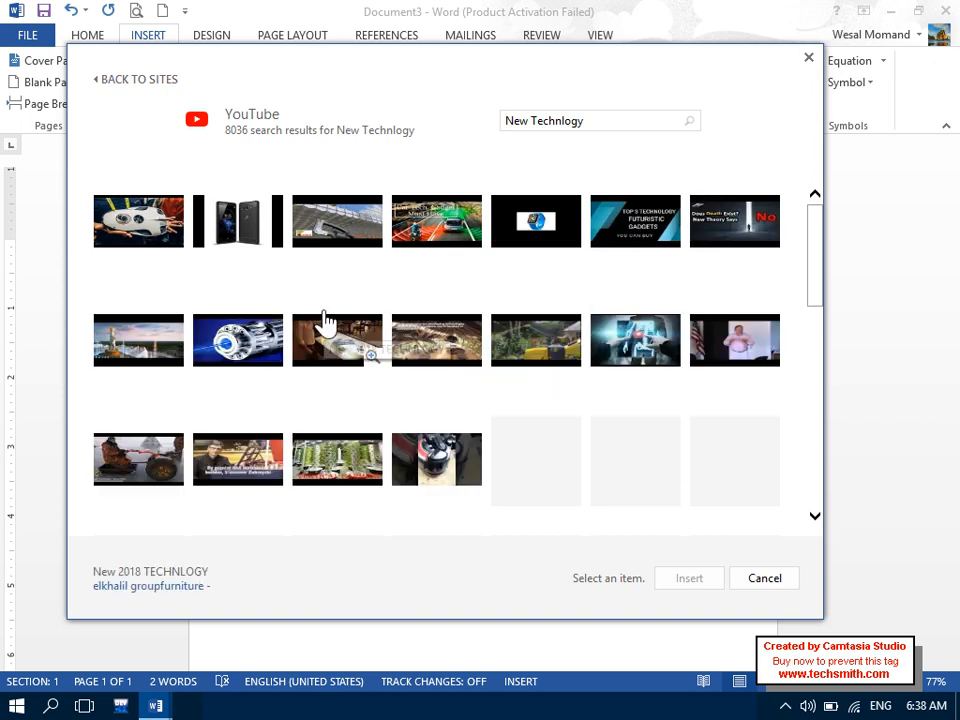
click(246, 336)
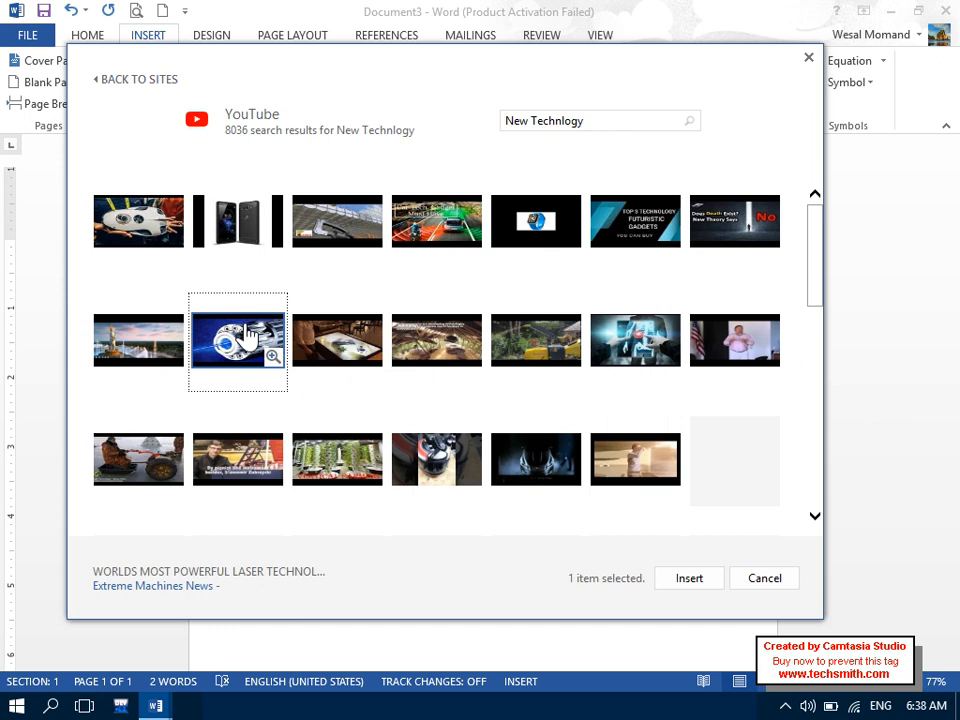
click(692, 579)
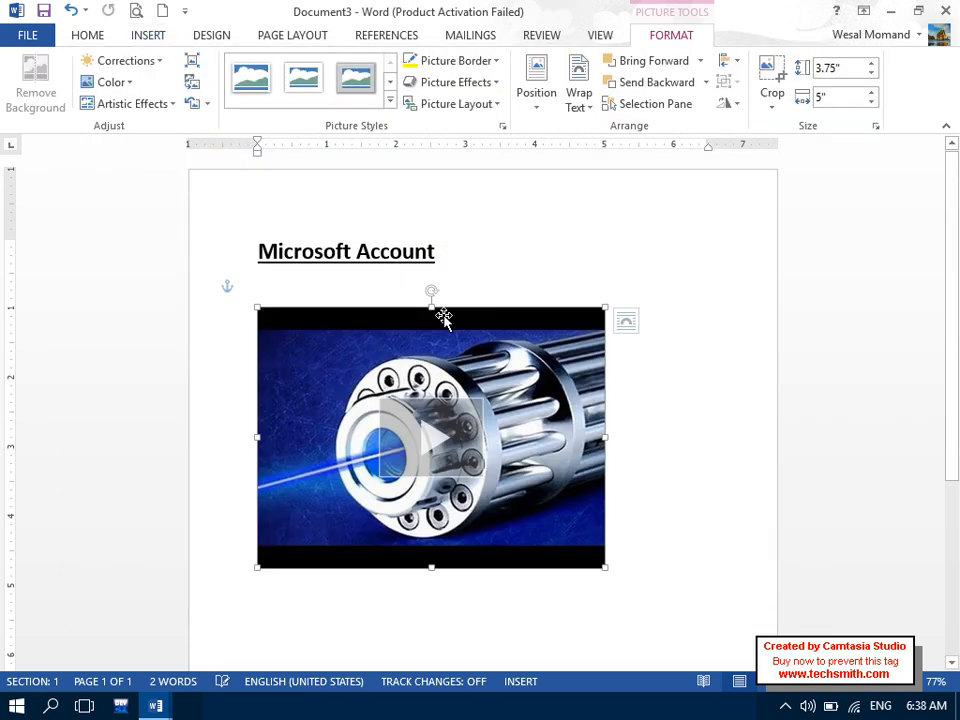
- Enlarge the laser video to about 6.11 inches wide, play it, then delete it
drag(606, 568, 681, 588)
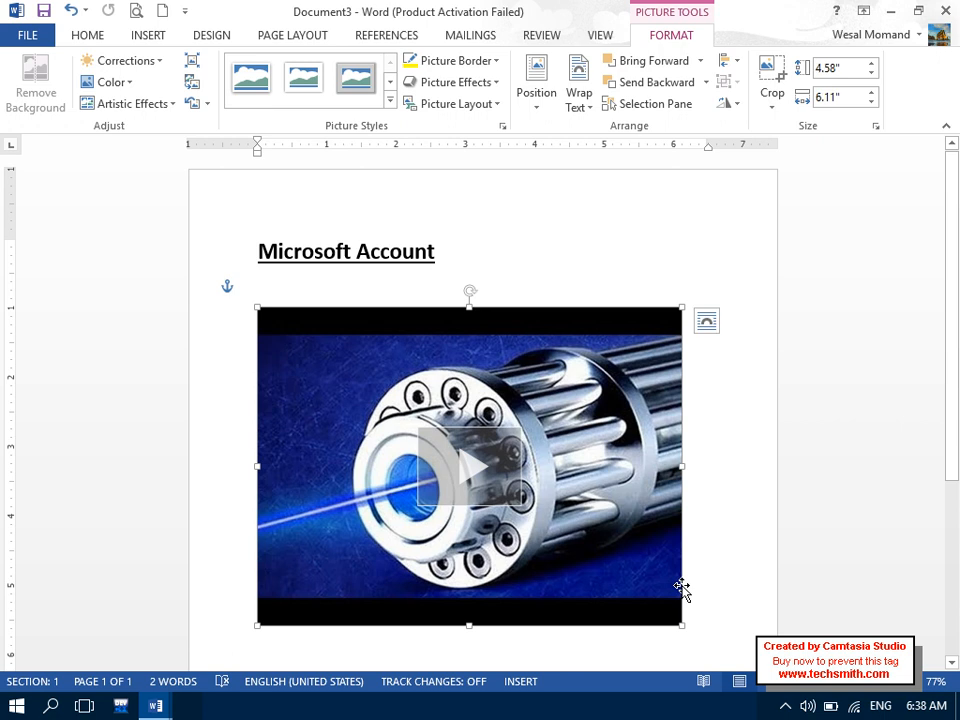
scroll(455, 365, down, 2)
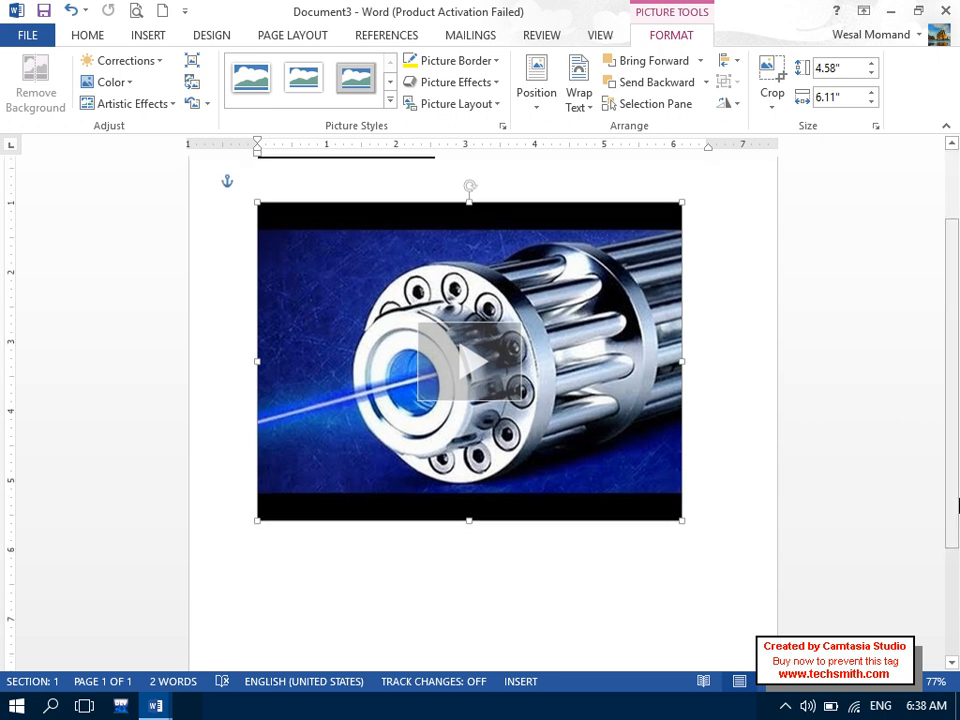
click(465, 366)
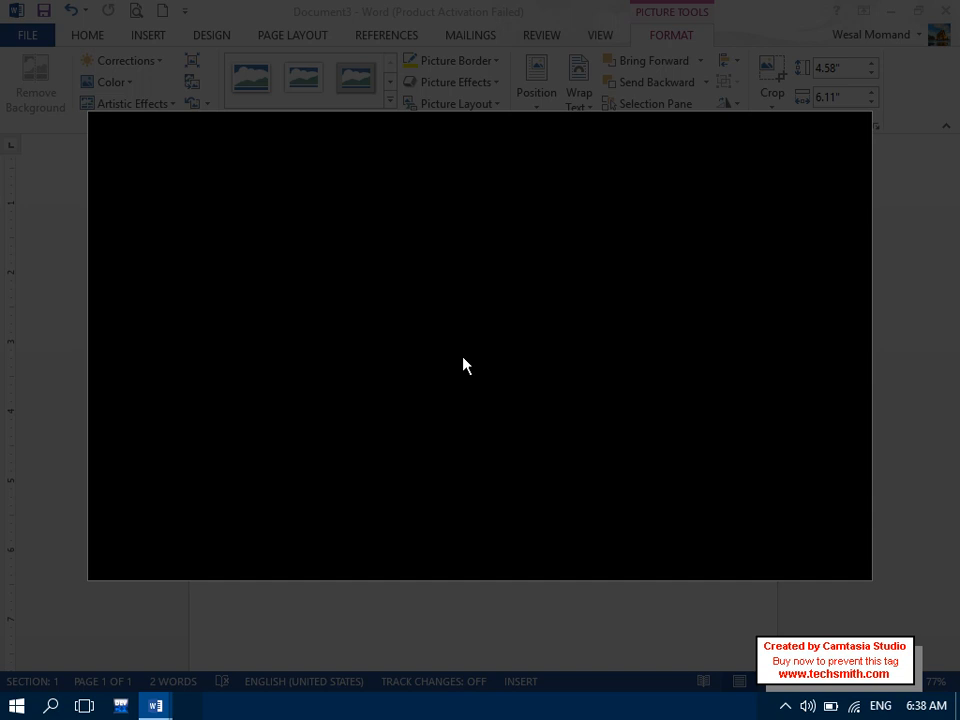
key(Escape)
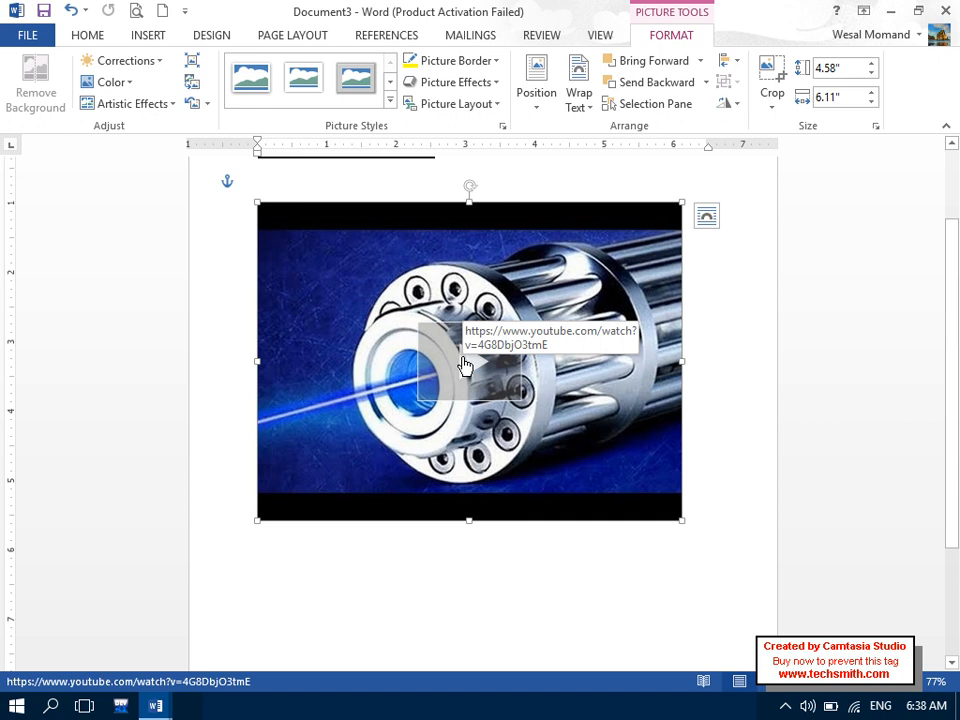
key(Delete)
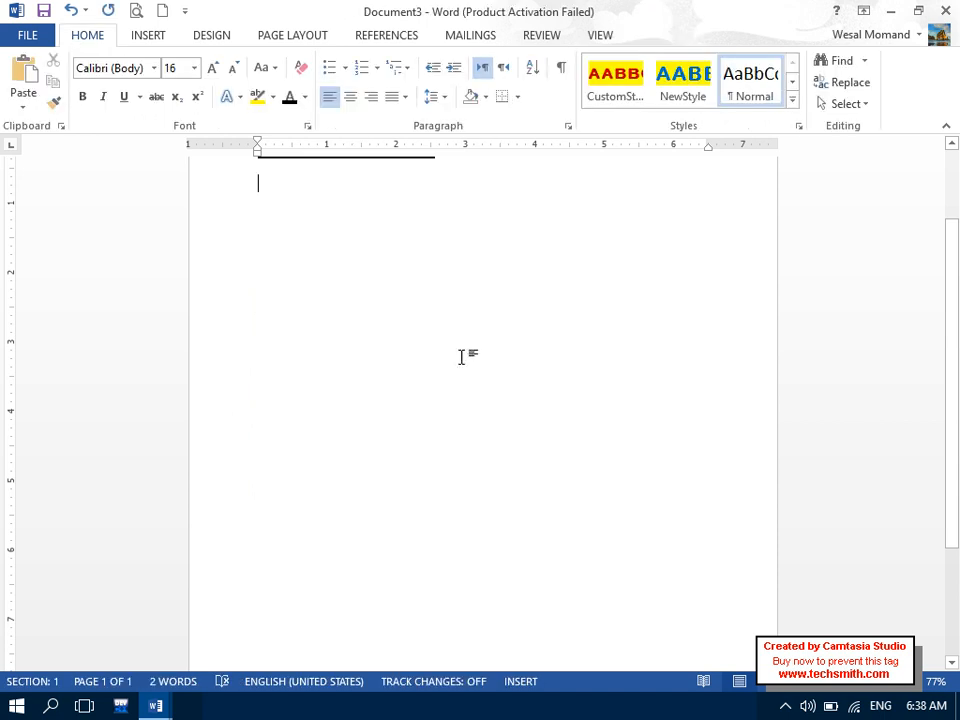
- Look at the Links options on the Insert ribbon, then return to the text
click(954, 146)
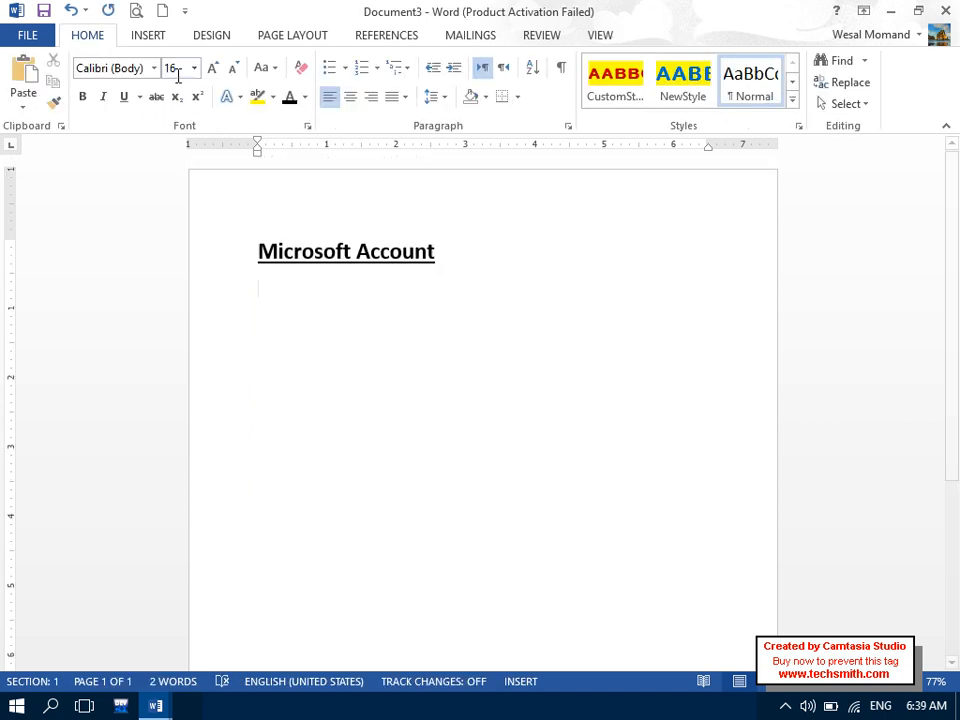
click(148, 38)
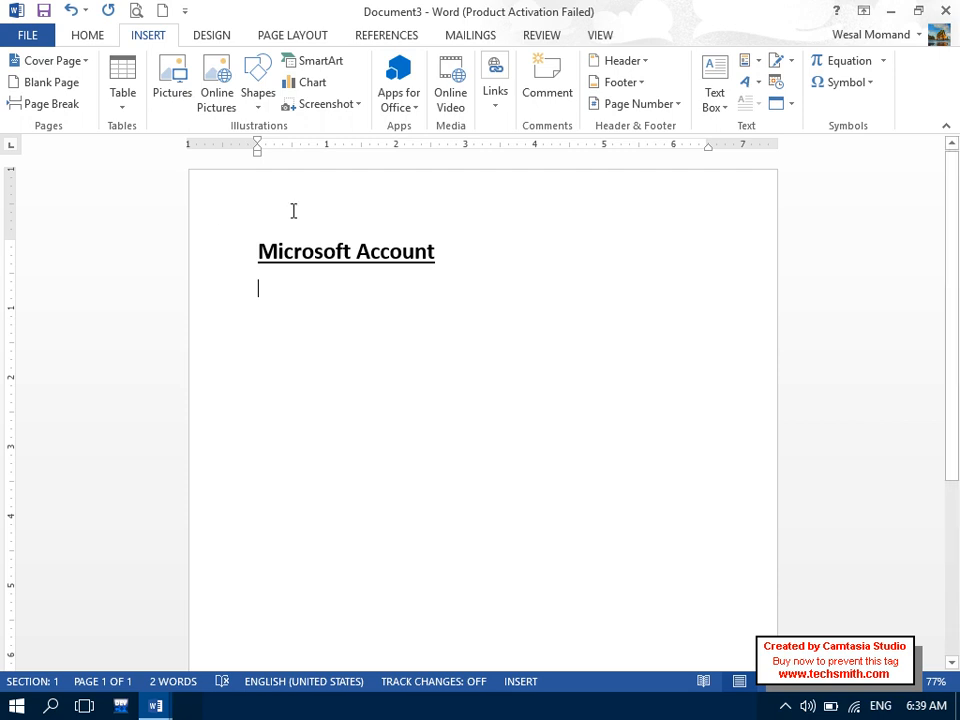
click(493, 94)
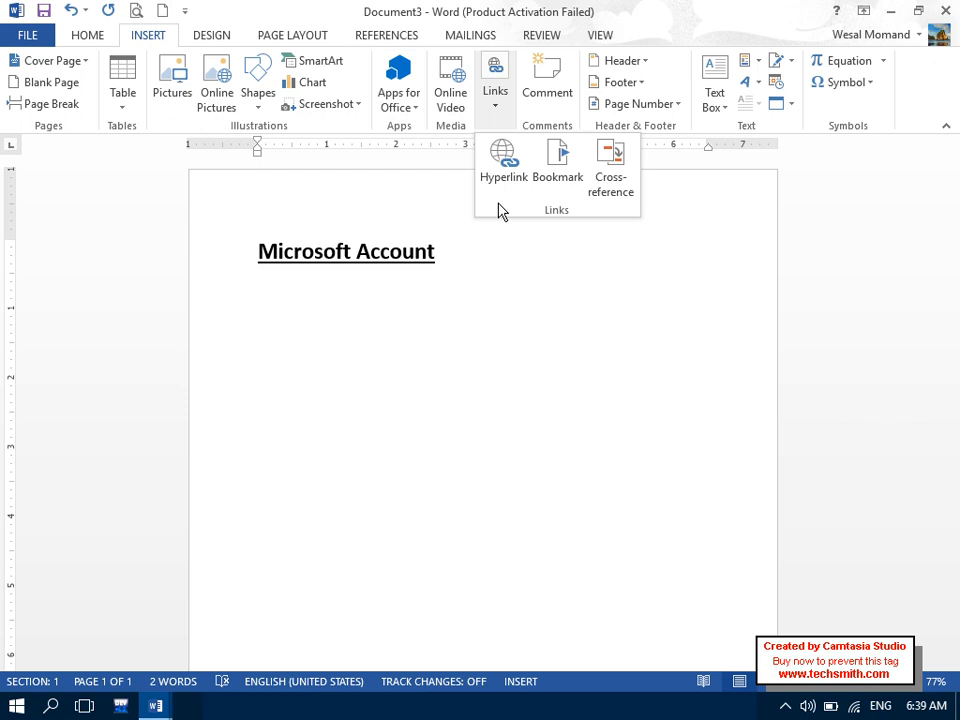
click(256, 360)
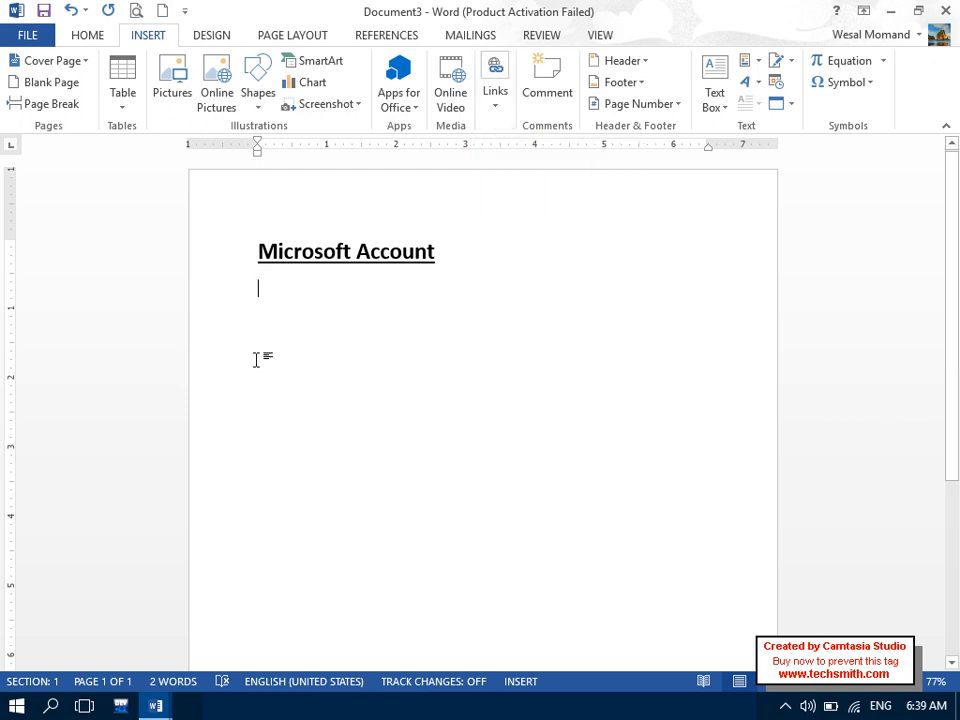
- Replace the heading with an enlarged 'Hyper Link' title followed by an empty line
key(ctrl+a)
key(Delete)
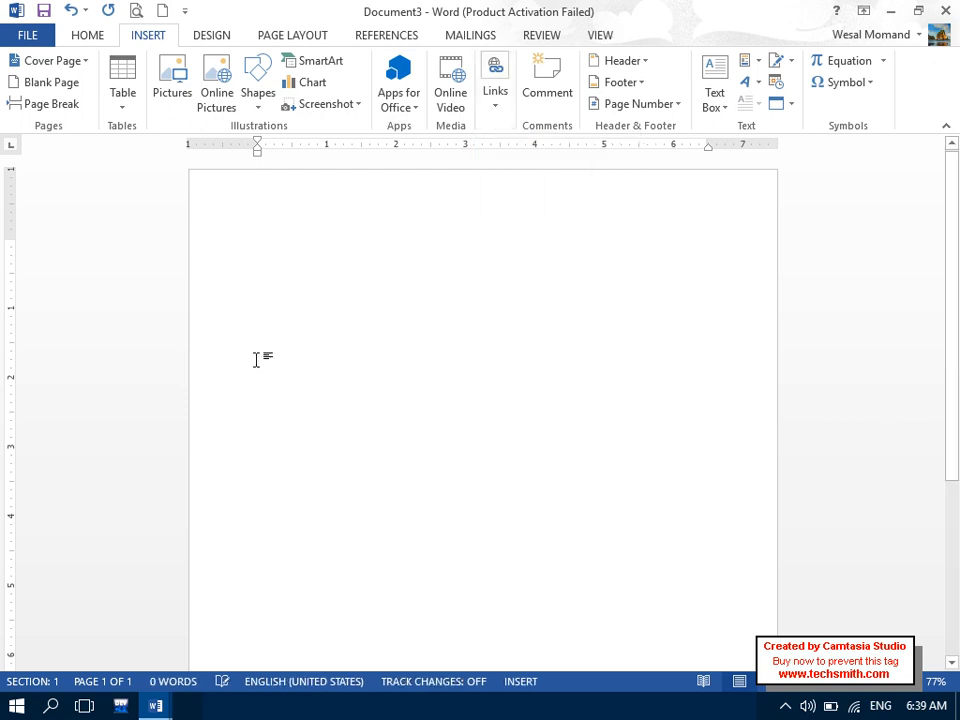
text(Hyper )
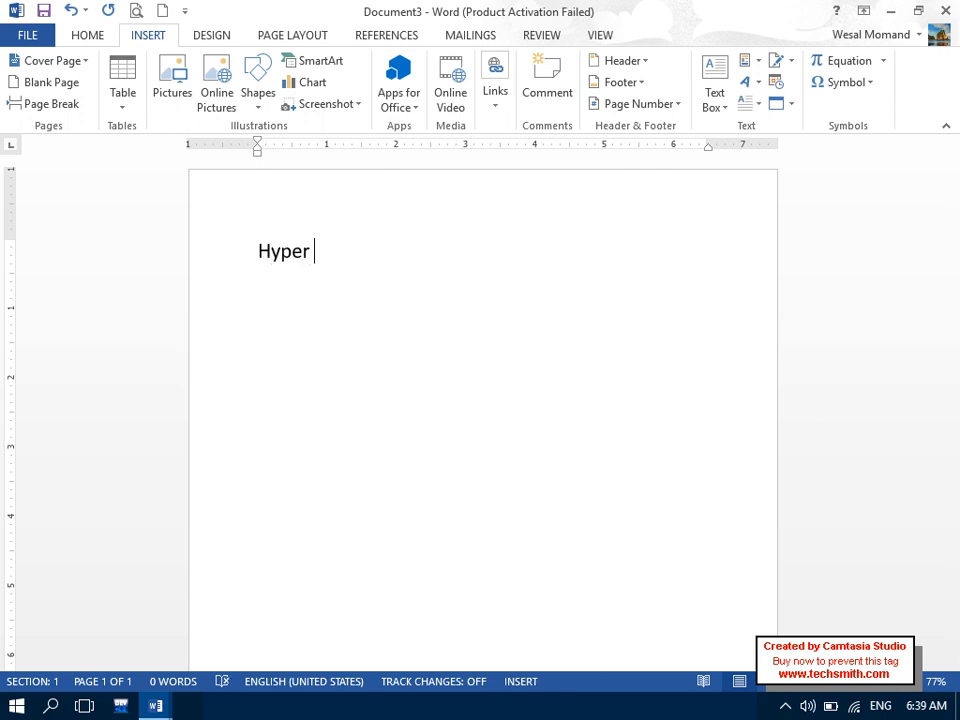
text(Link)
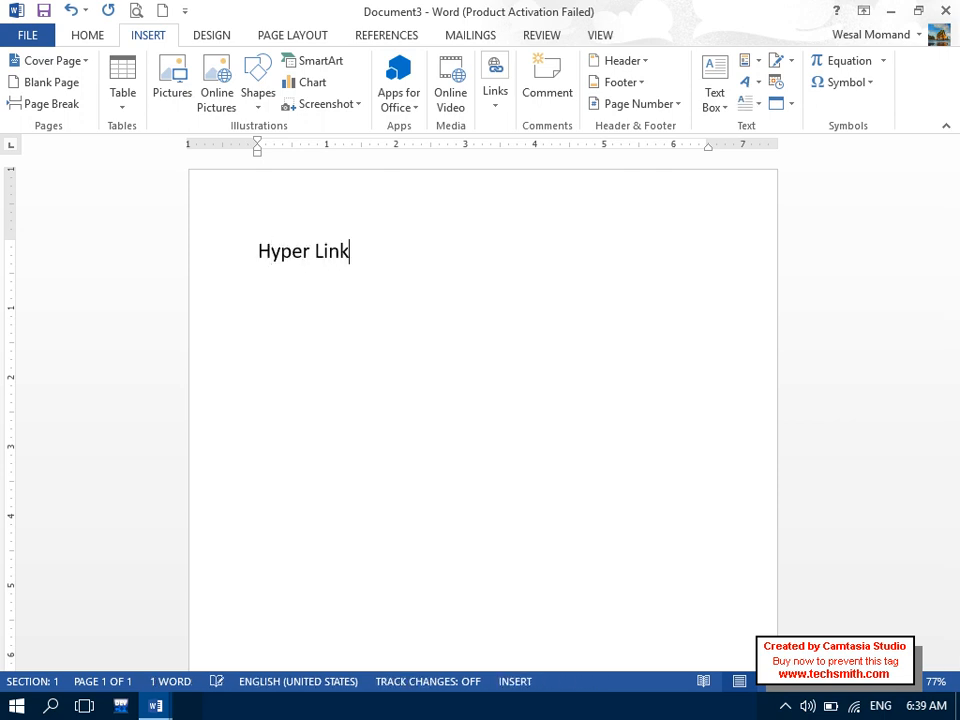
key(ctrl+a)
key(ctrl+shift+period)
key(ctrl+shift+period)
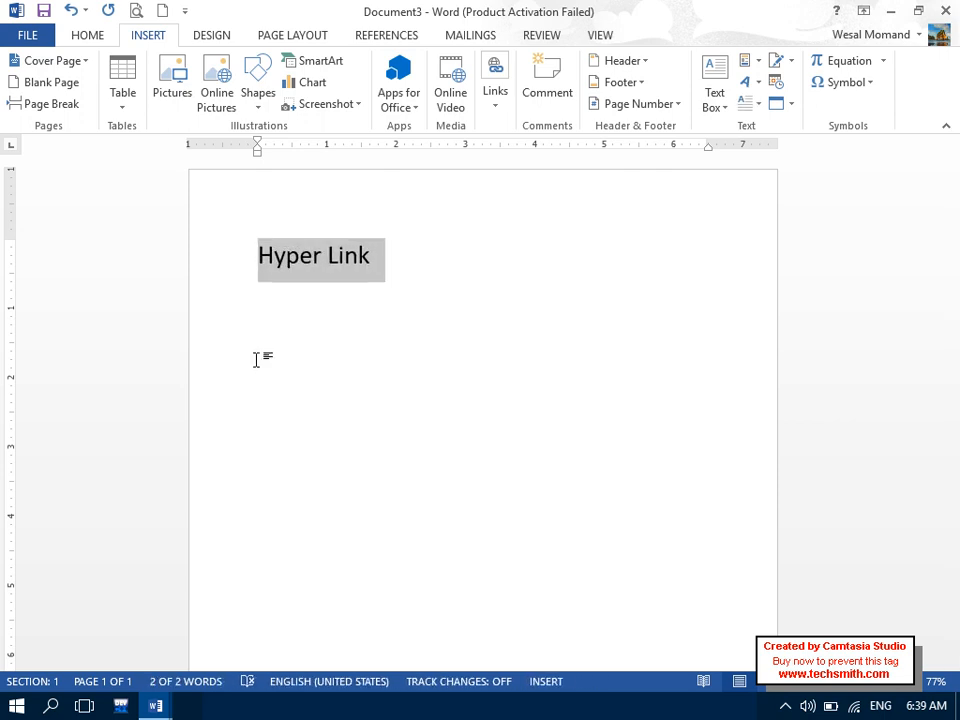
key(End)
key(Return)
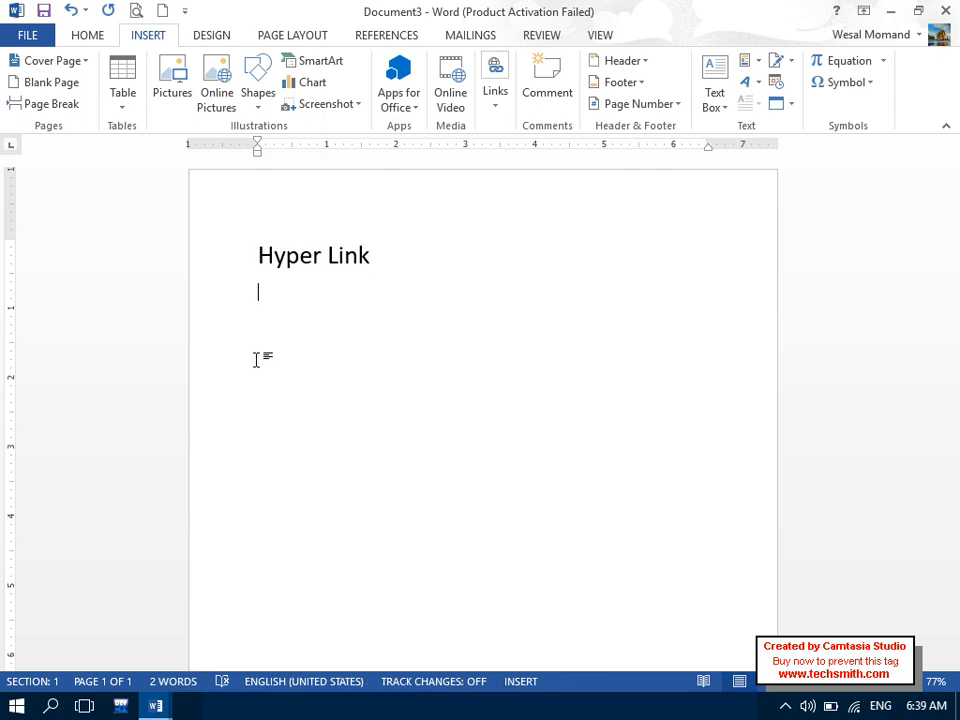
click(507, 102)
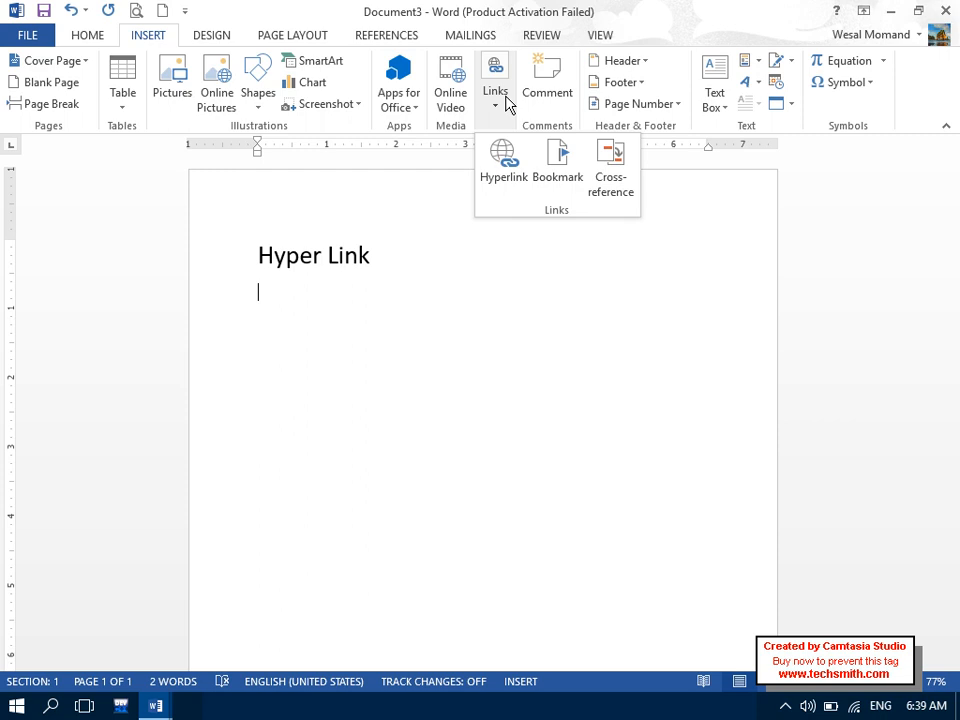
- Start a new hyperlink that targets a.docx on the Desktop
click(503, 178)
click(575, 254)
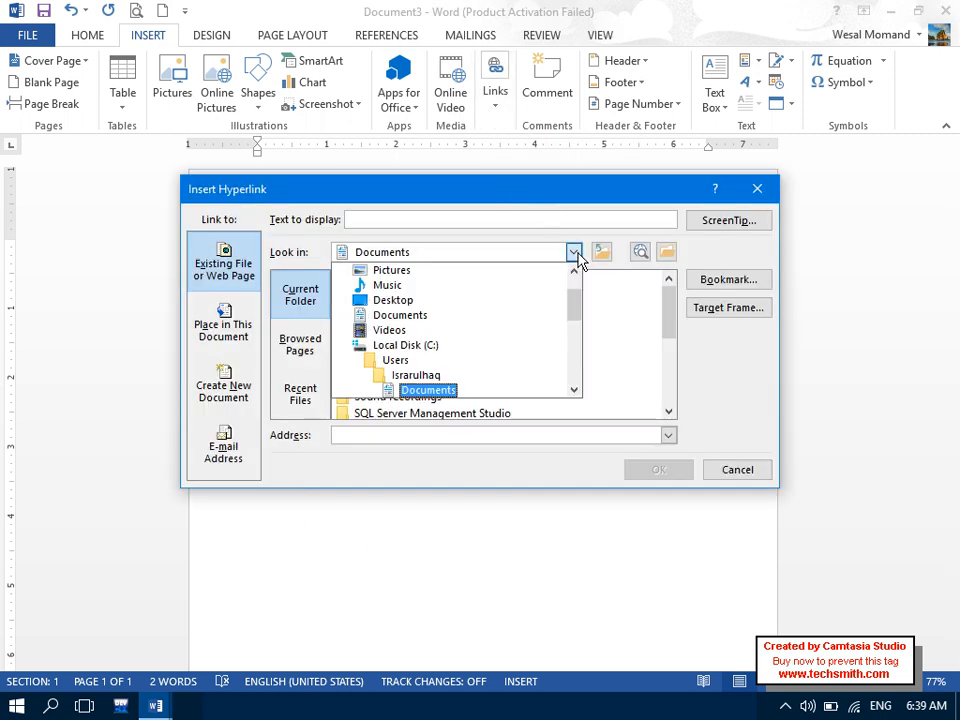
mouse_move(567, 317)
mouse_down()
mouse_move(574, 347)
mouse_move(566, 293)
mouse_up()
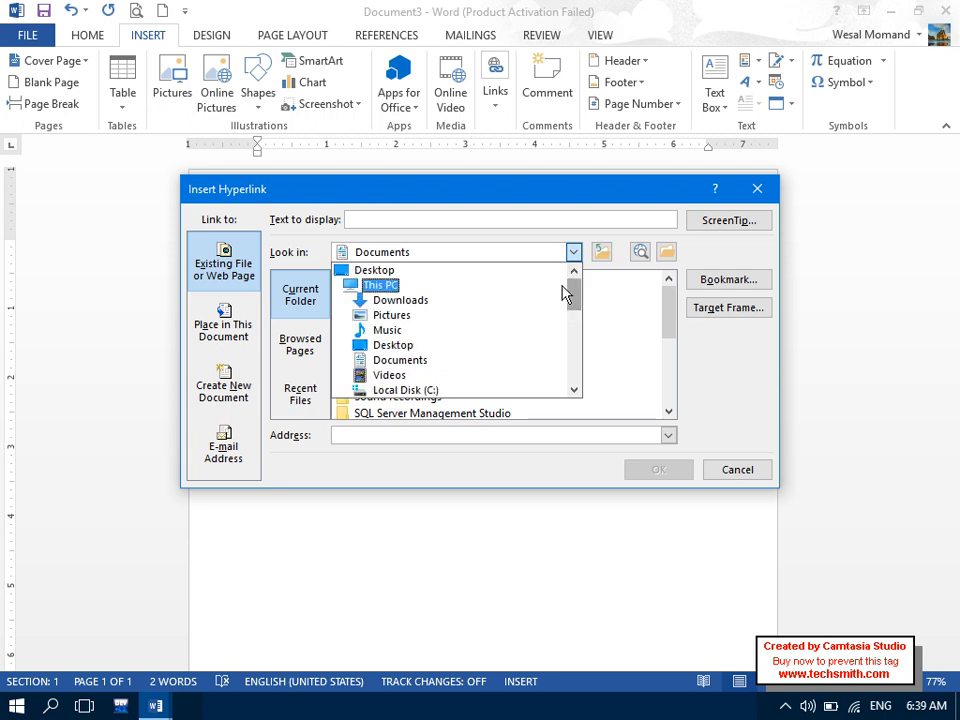
click(429, 272)
drag(669, 297, 676, 328)
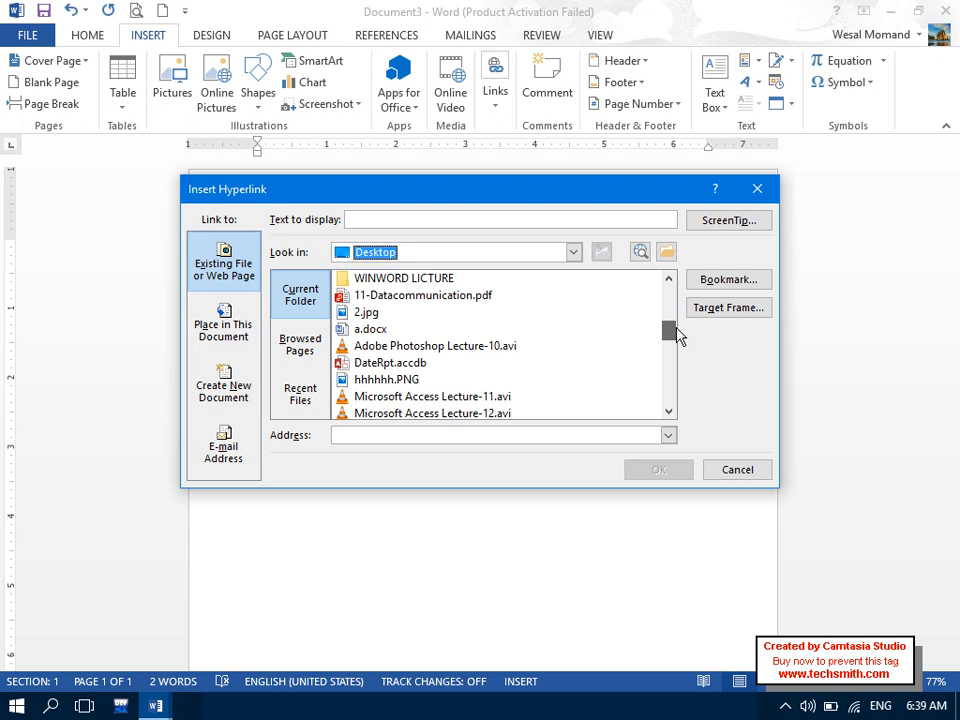
click(443, 330)
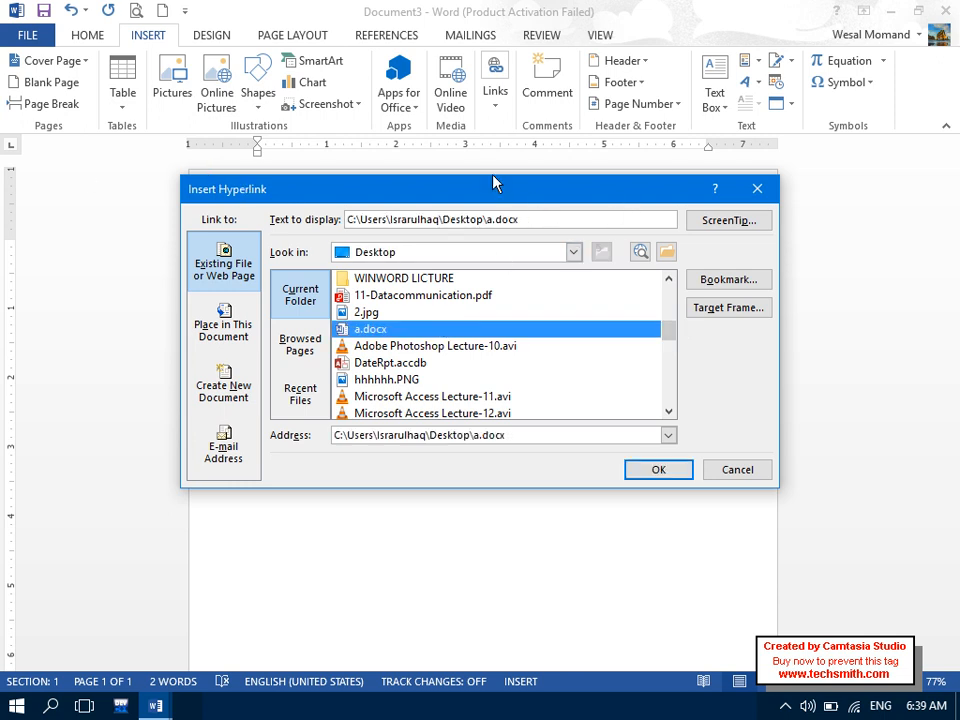
- Set the hyperlink's display text to 'MyFile'
drag(531, 216, 4, 270)
key(Caps_Lock)
text(MyF)
key(Caps_Lock)
text(ile)
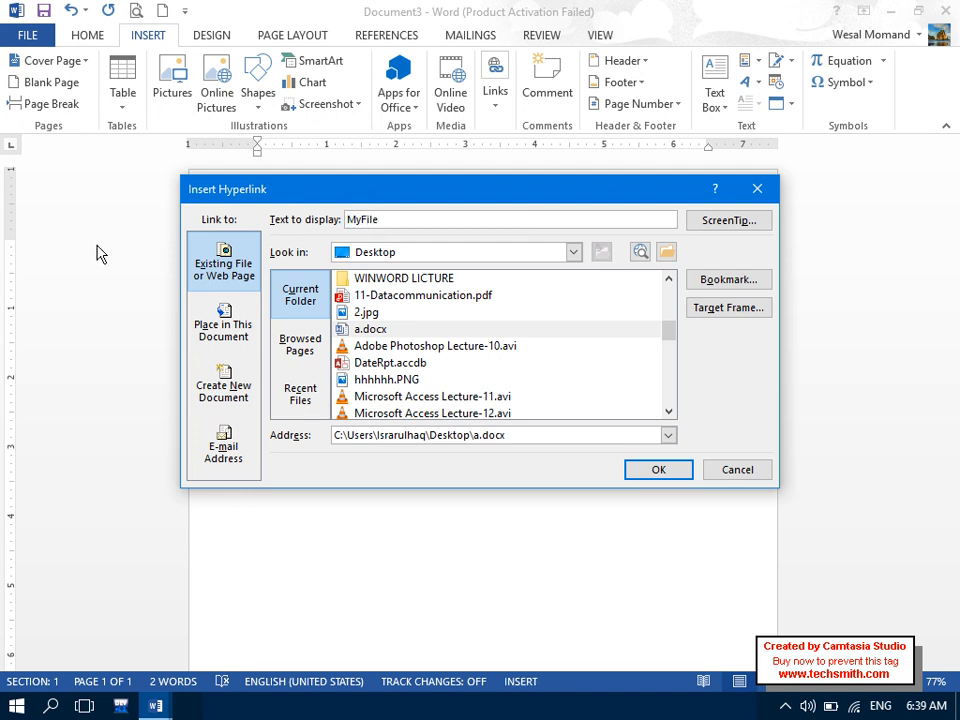
- Give the link the ScreenTip 'Please Click File!!' and insert the hyperlink
click(755, 228)
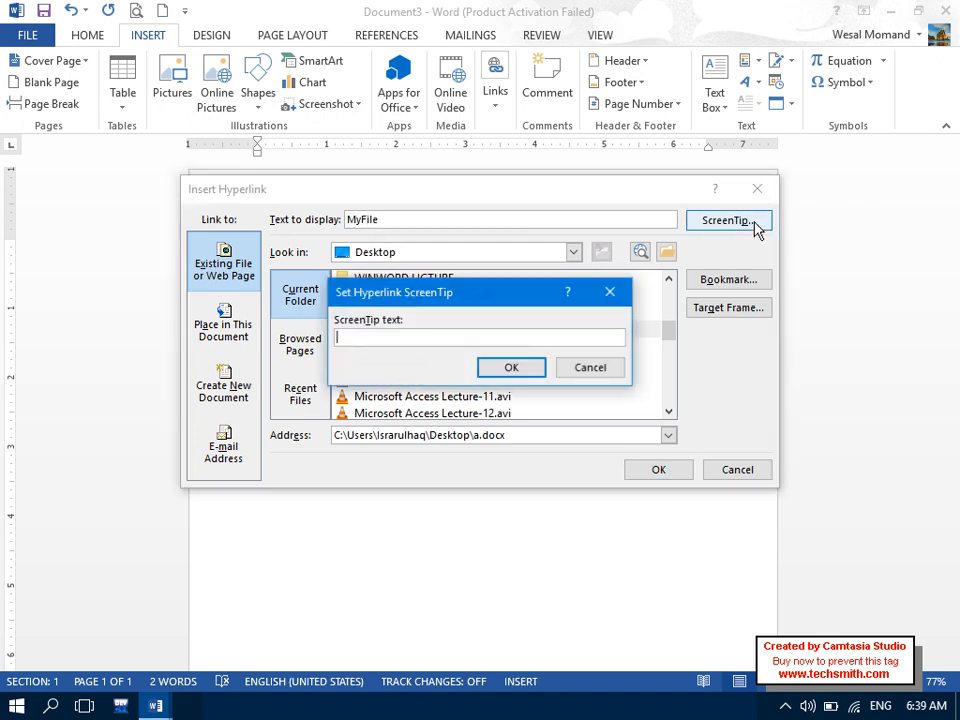
key(Caps_Lock)
text(Please S)
key(Caps_Lock)
text(e)
key(Caps_Lock)
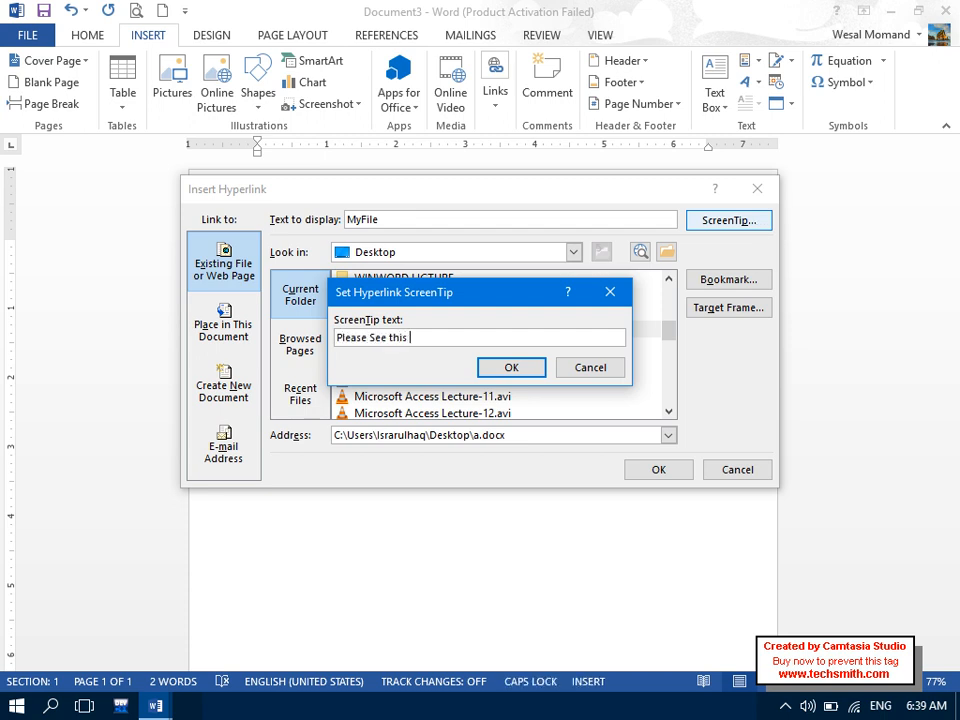
key(BackSpace)
key(BackSpace)
key(BackSpace)
key(BackSpace)
key(BackSpace)
key(BackSpace)
text(lick )
text(P)
key(BackSpace)
key(Caps_Lock)
text(File!)
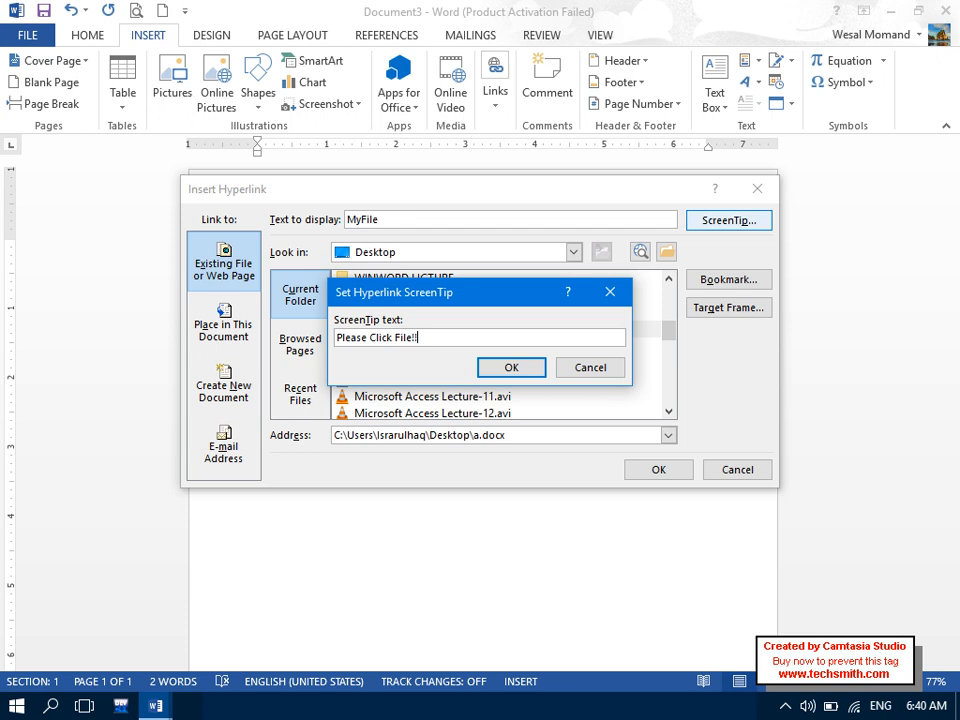
click(540, 368)
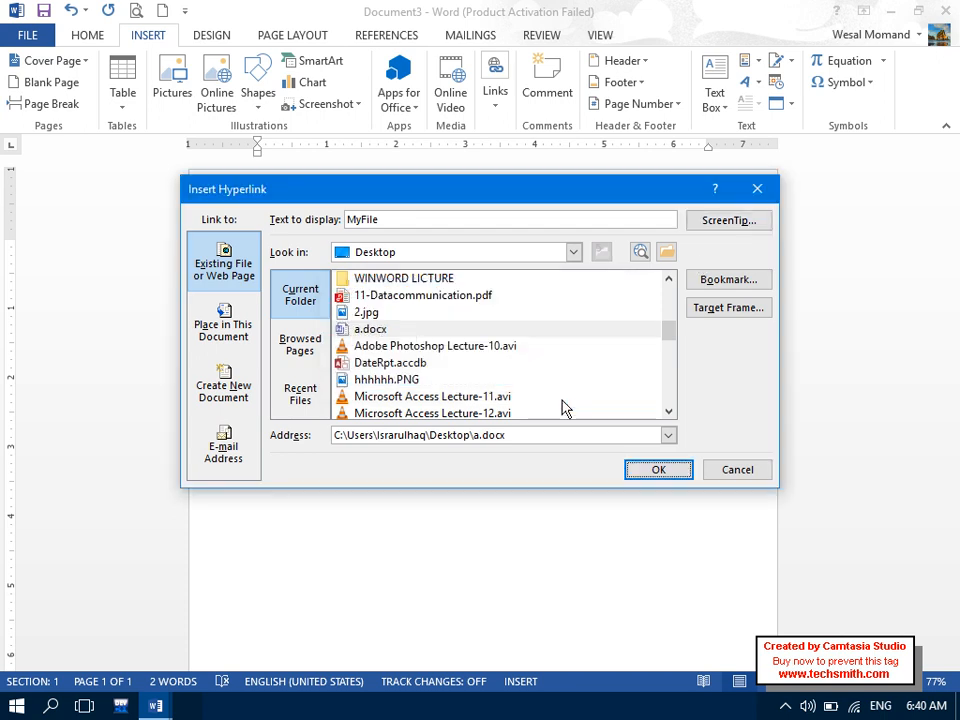
click(656, 472)
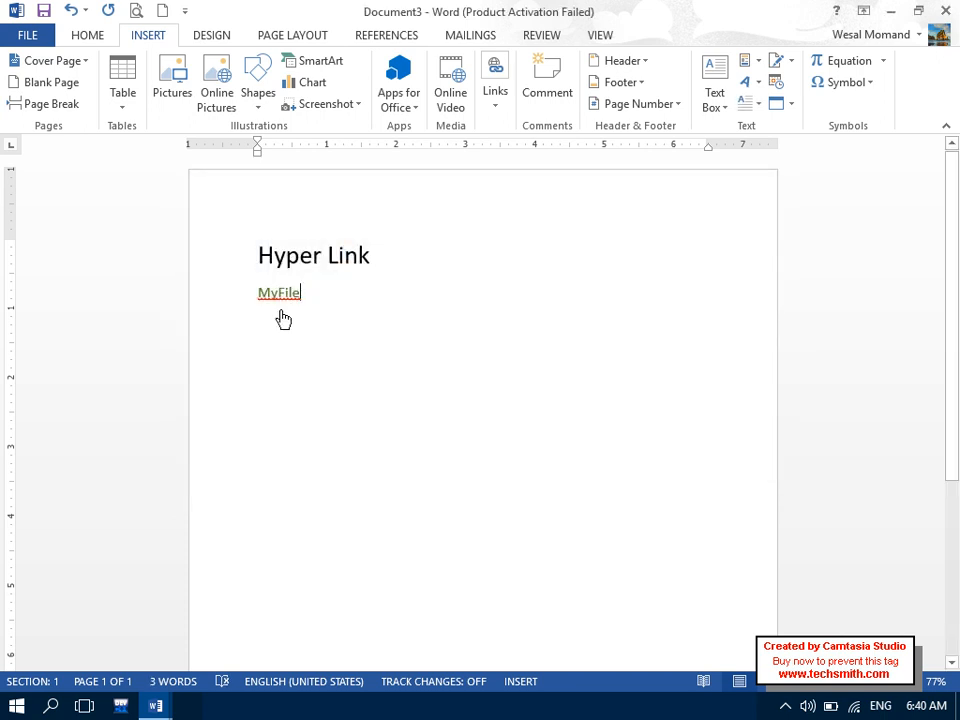
- Follow the MyFile link to open a.docx, then close it
mouse_move(279, 310)
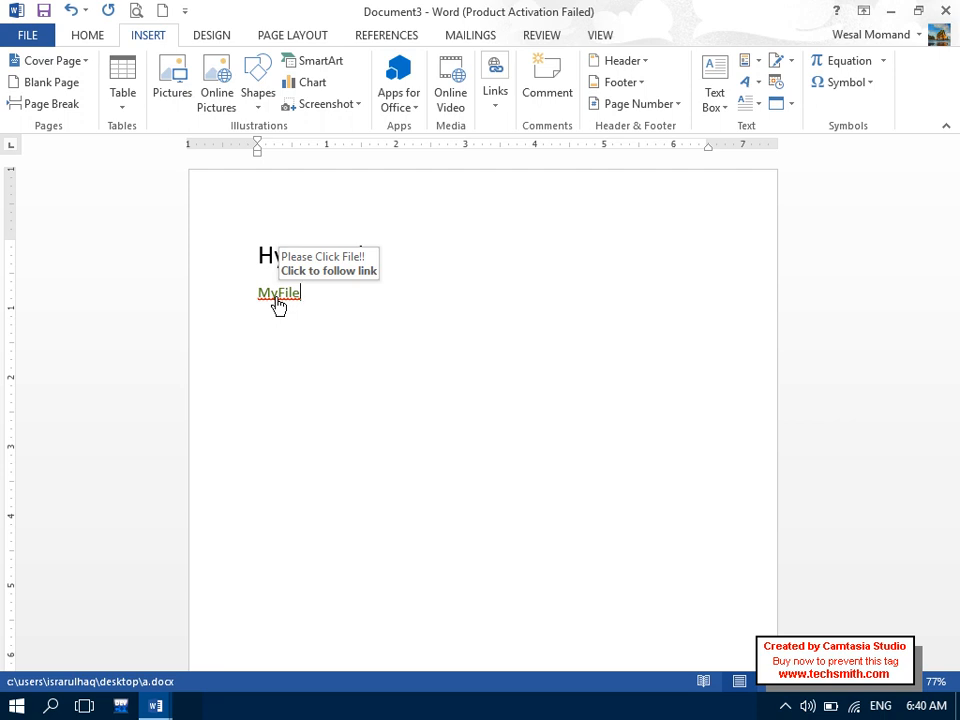
click(277, 300)
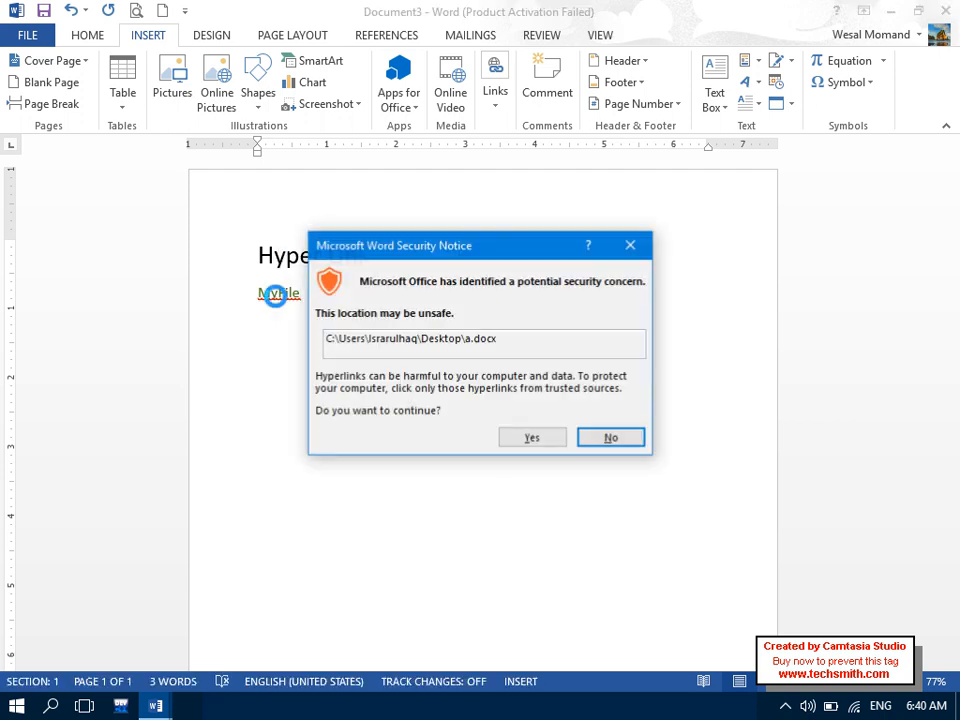
click(508, 438)
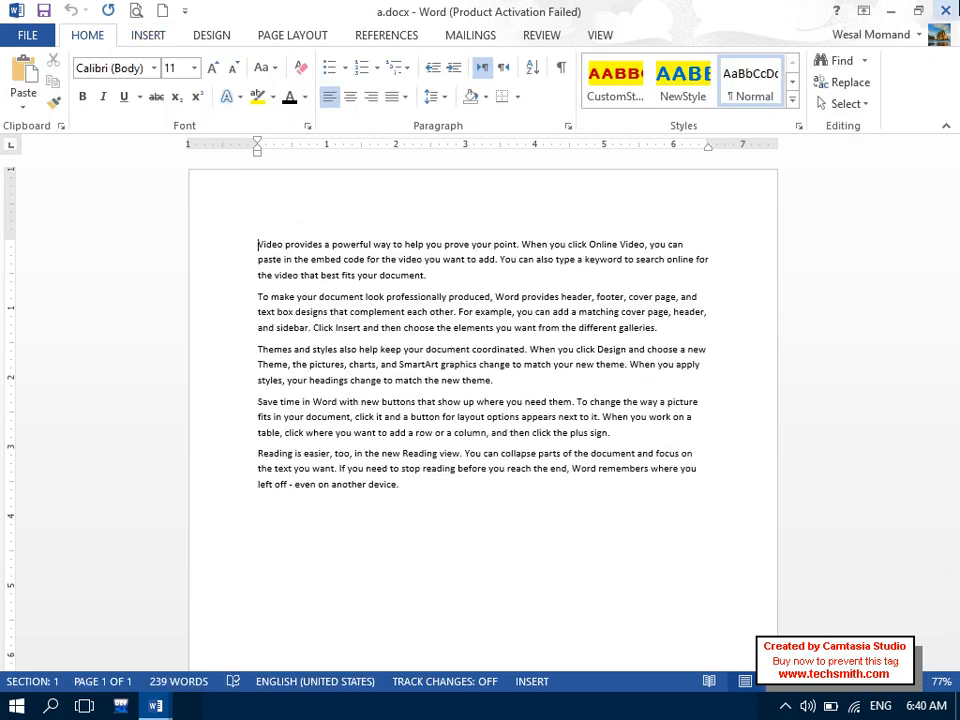
click(946, 10)
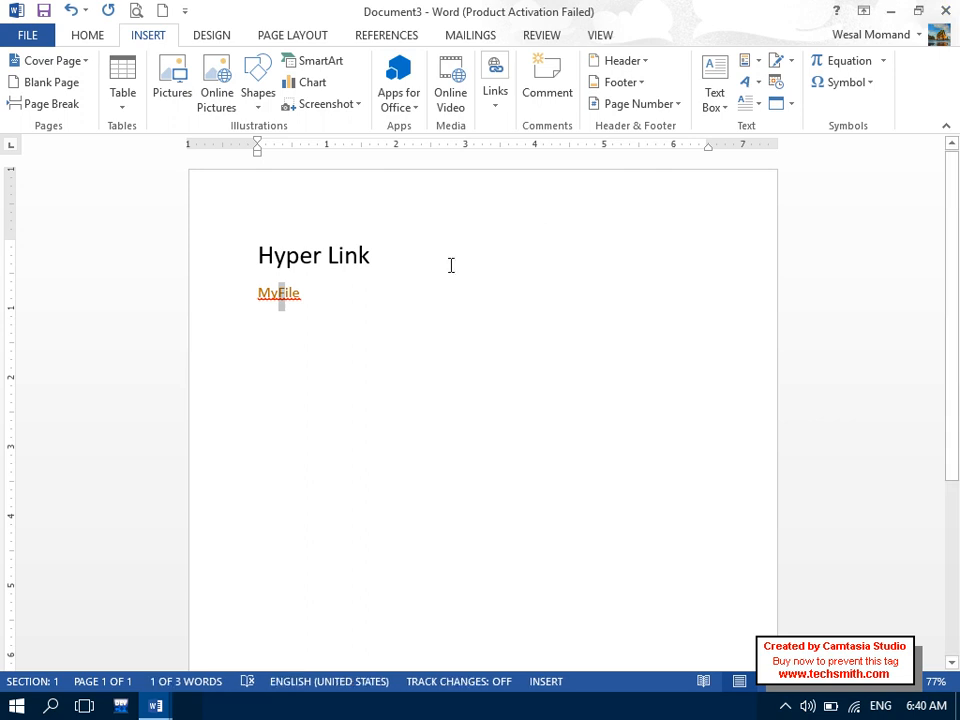
- Enlarge the MyFile link text by one font size step
click(208, 311)
key(ctrl+shift+period)
key(ctrl+shift+period)
key(ctrl+shift+period)
key(ctrl+shift+period)
key(ctrl+shift+period)
click(298, 372)
triple_click(345, 366)
click(345, 366)
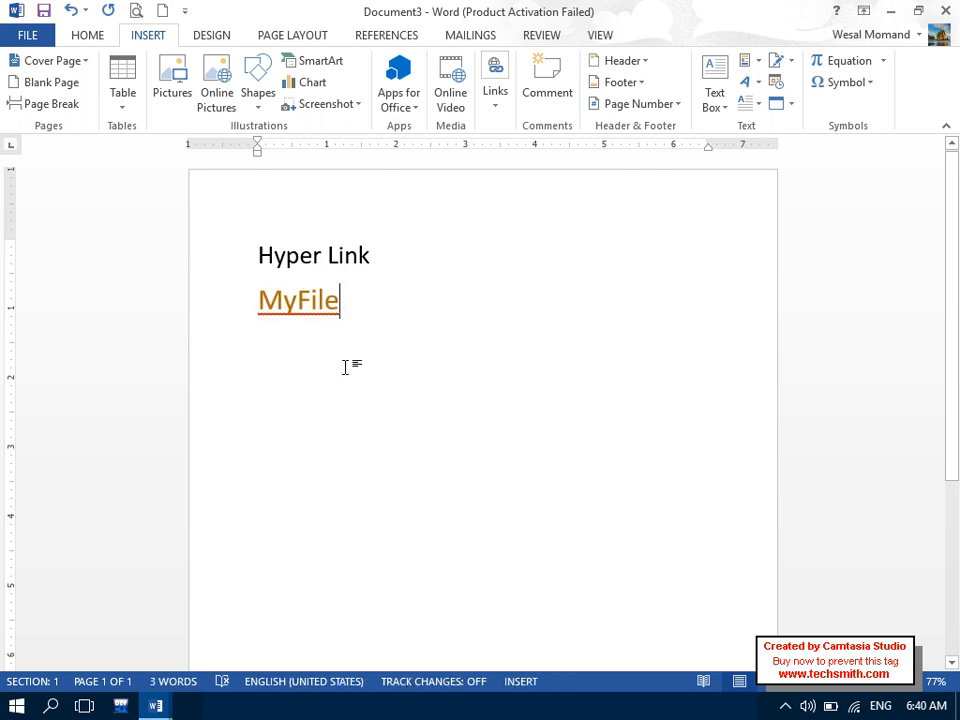
- Follow the MyFile link again, allowing the linked a.docx to open
click(302, 321)
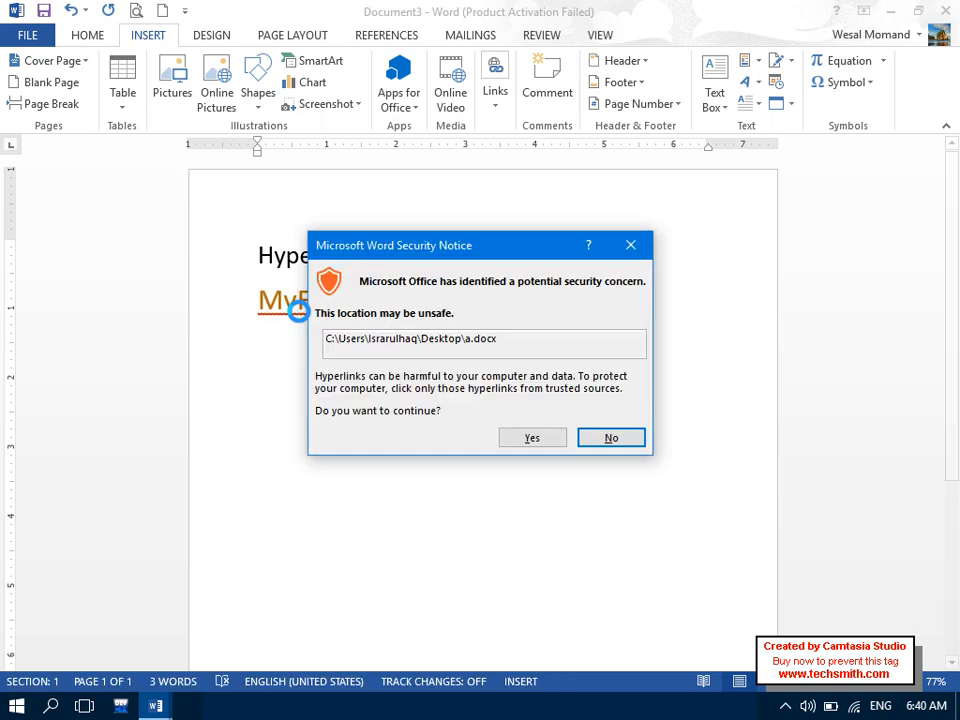
click(528, 436)
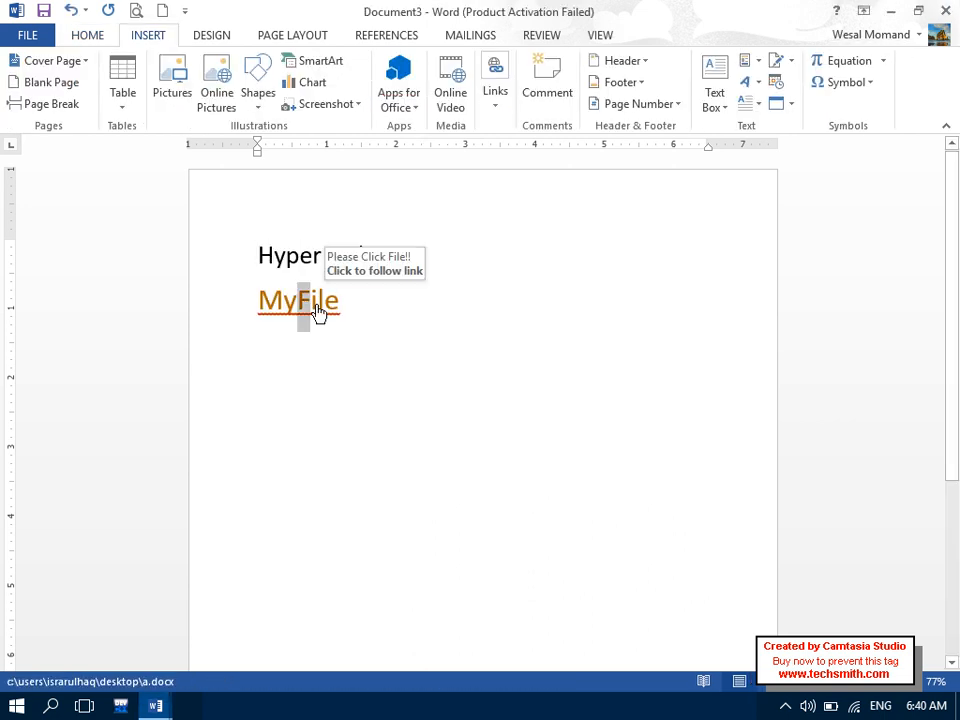
click(27, 35)
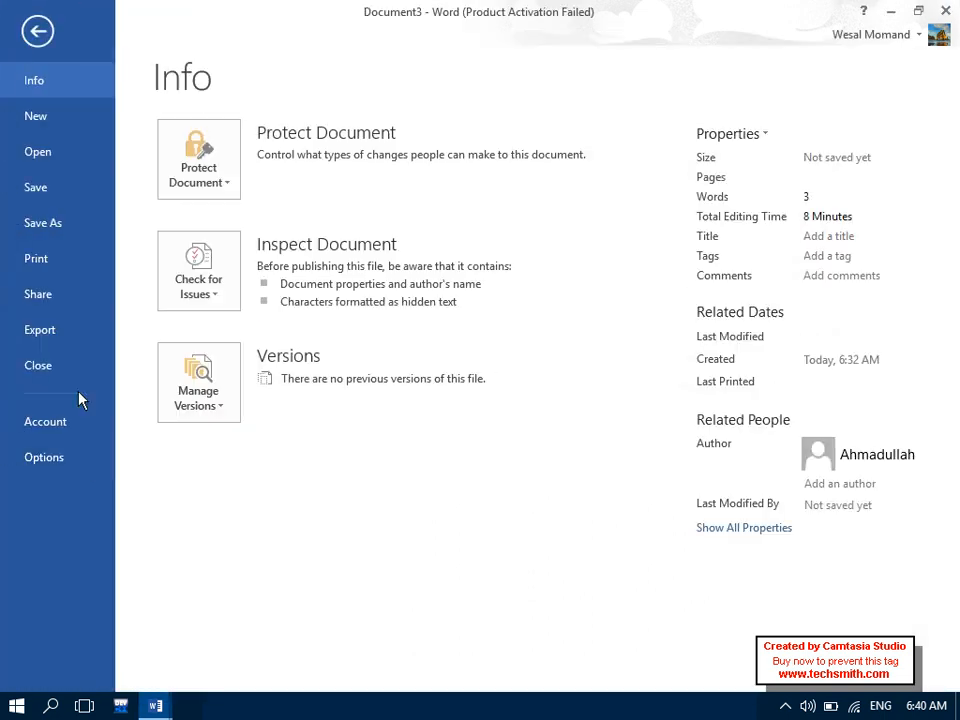
- Turn on 'Use Ctrl+Click to follow hyperlink' in Word's Advanced options
click(64, 460)
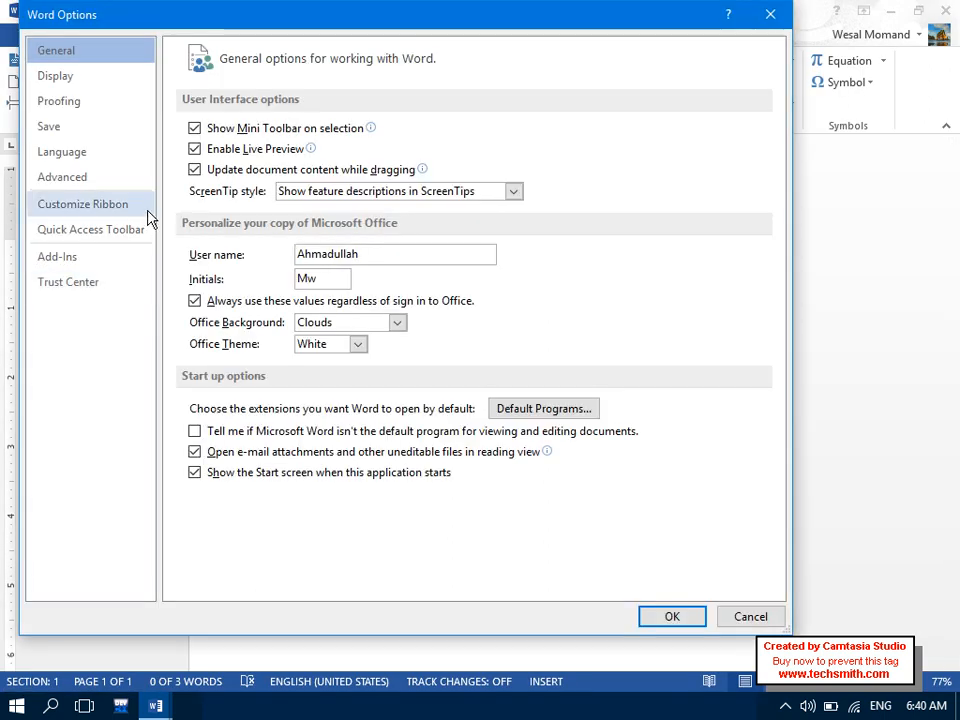
click(143, 186)
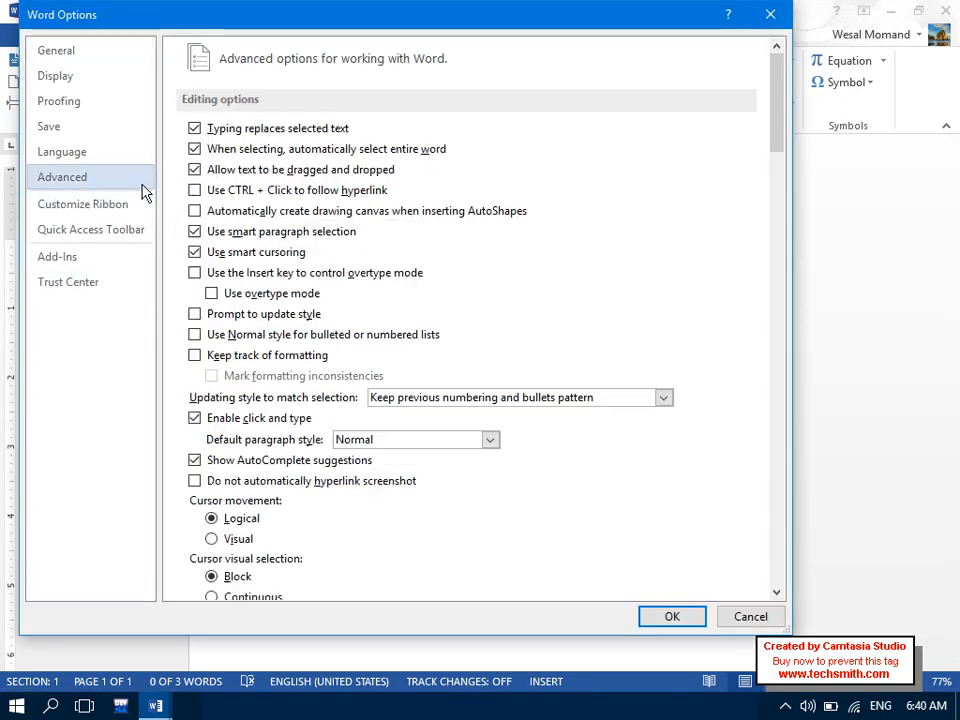
click(302, 196)
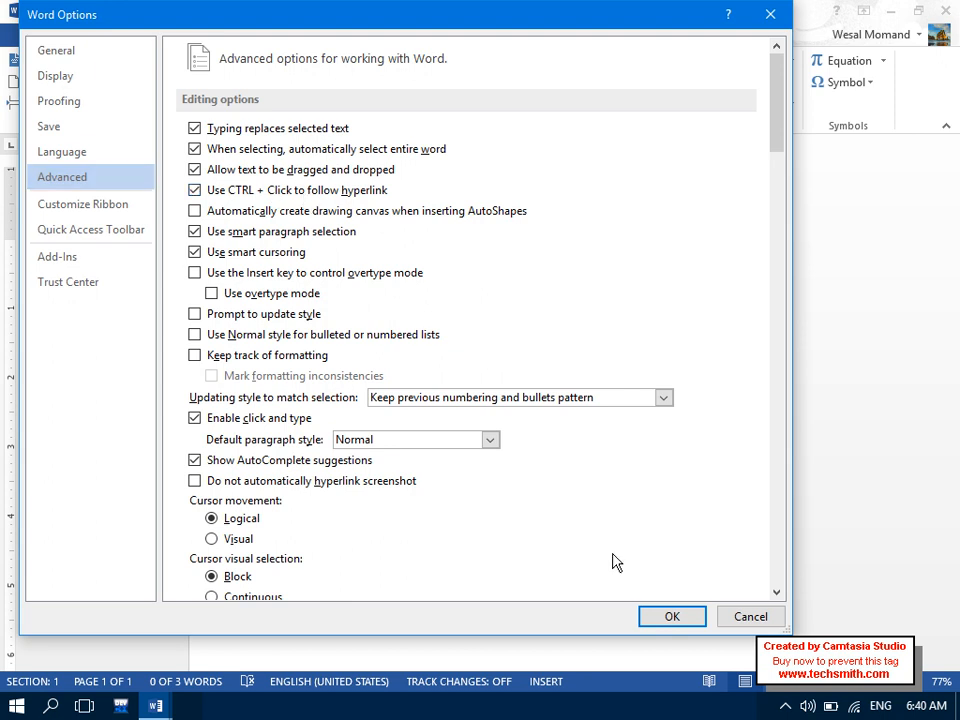
click(671, 616)
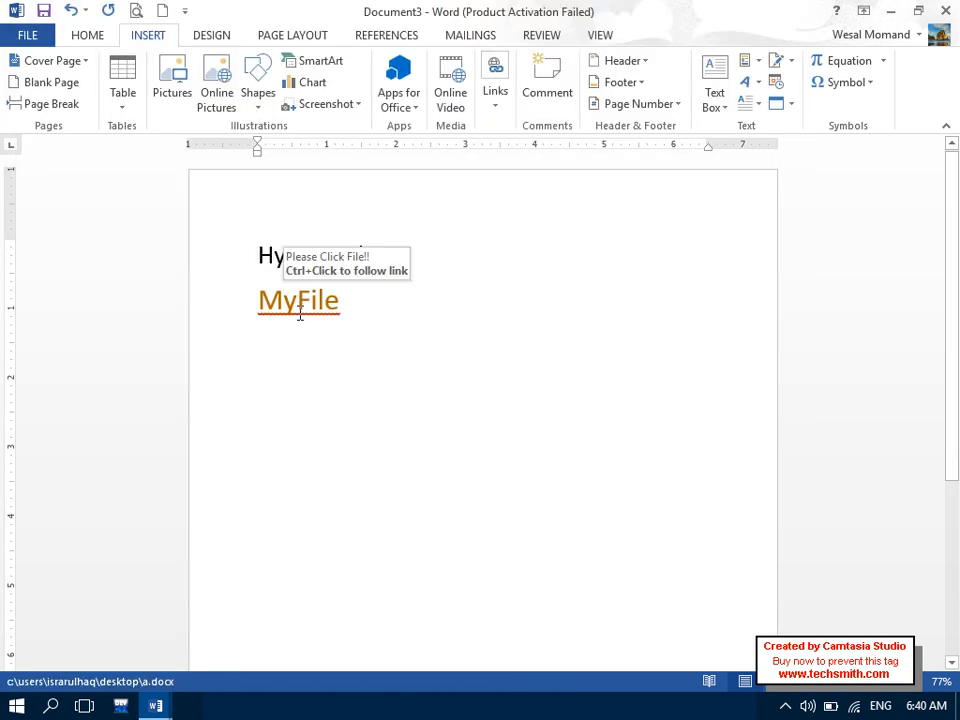
- Test the MyFile link and decline opening the linked document
ctrl+click(299, 312)
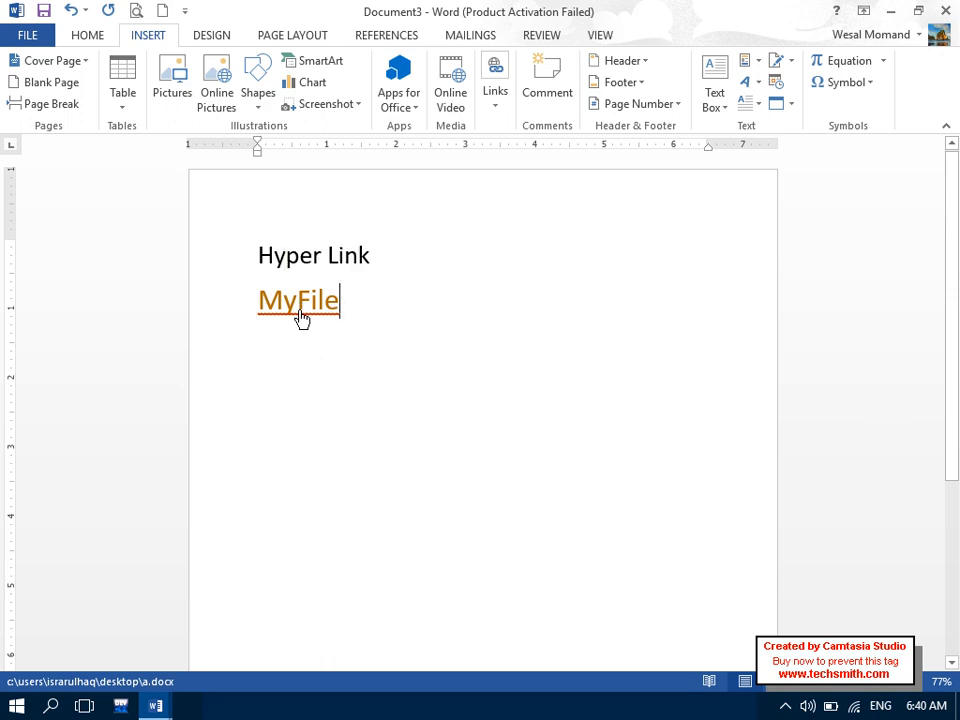
click(609, 437)
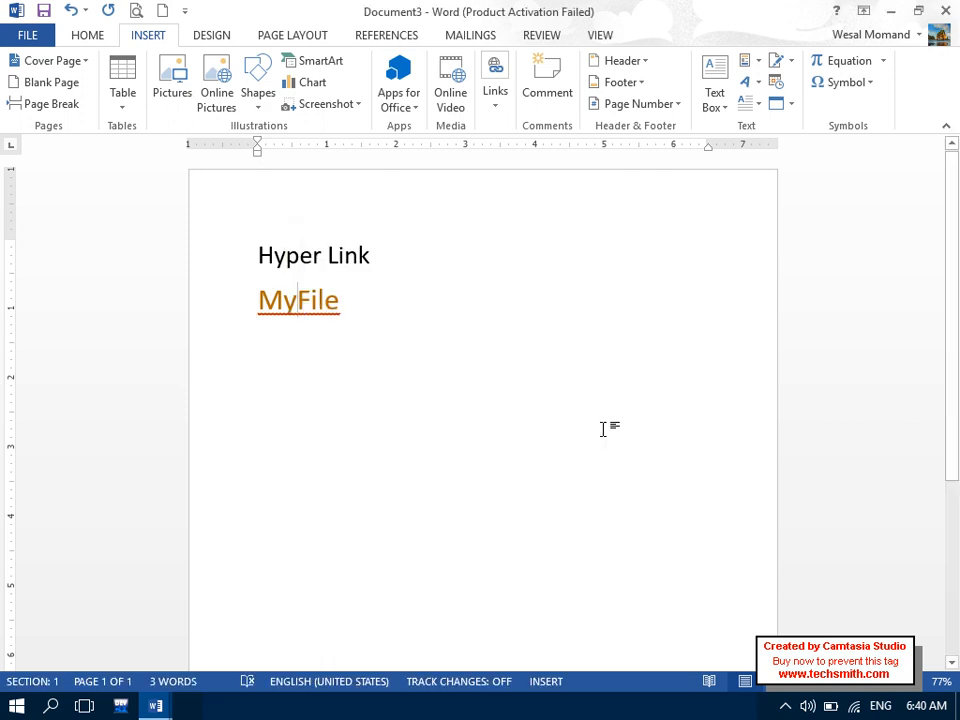
double_click(312, 300)
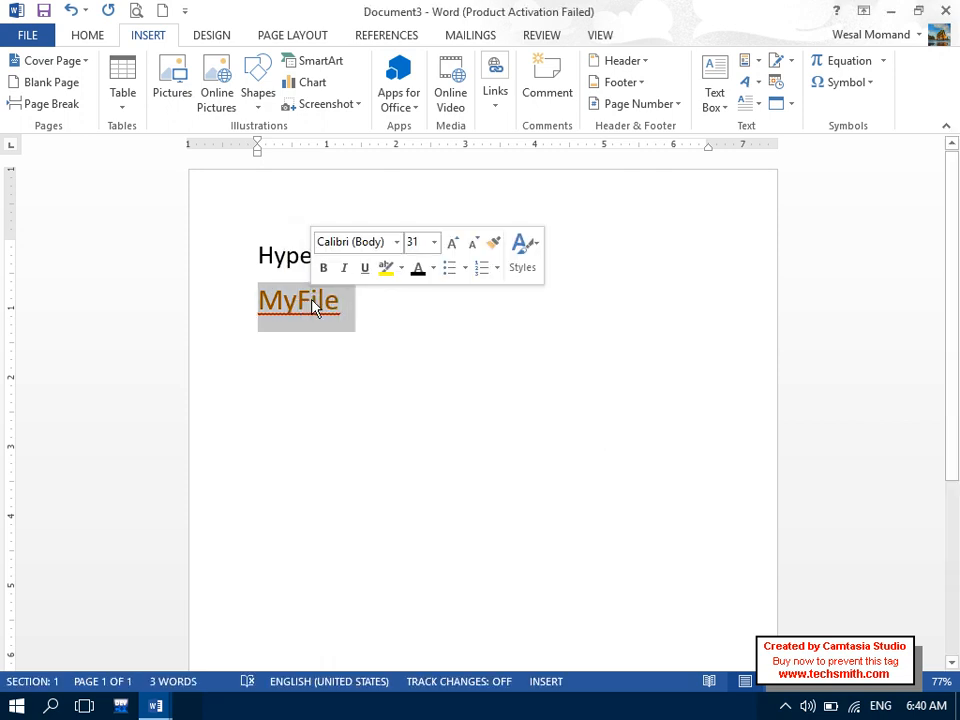
click(356, 306)
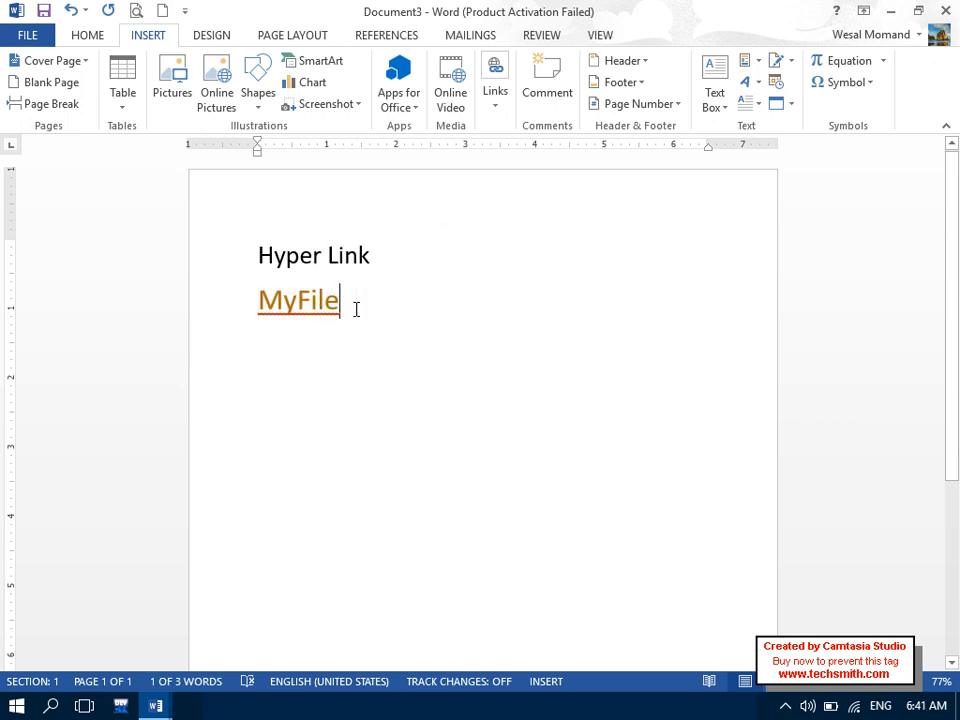
- Turn off the Ctrl+Click requirement and follow the MyFile link to a.docx
click(28, 36)
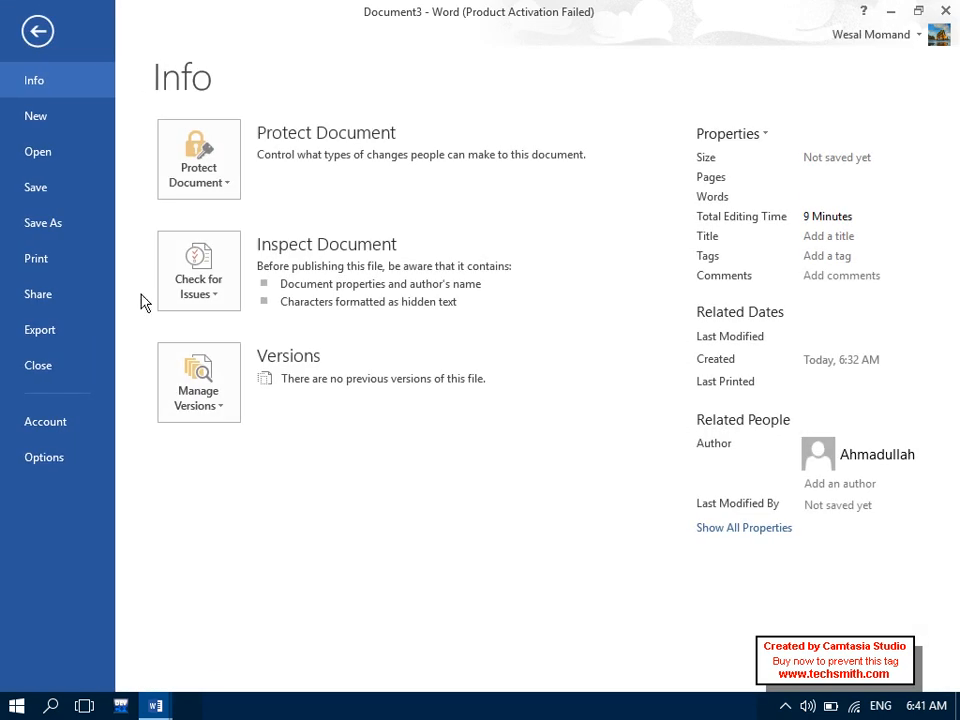
click(58, 468)
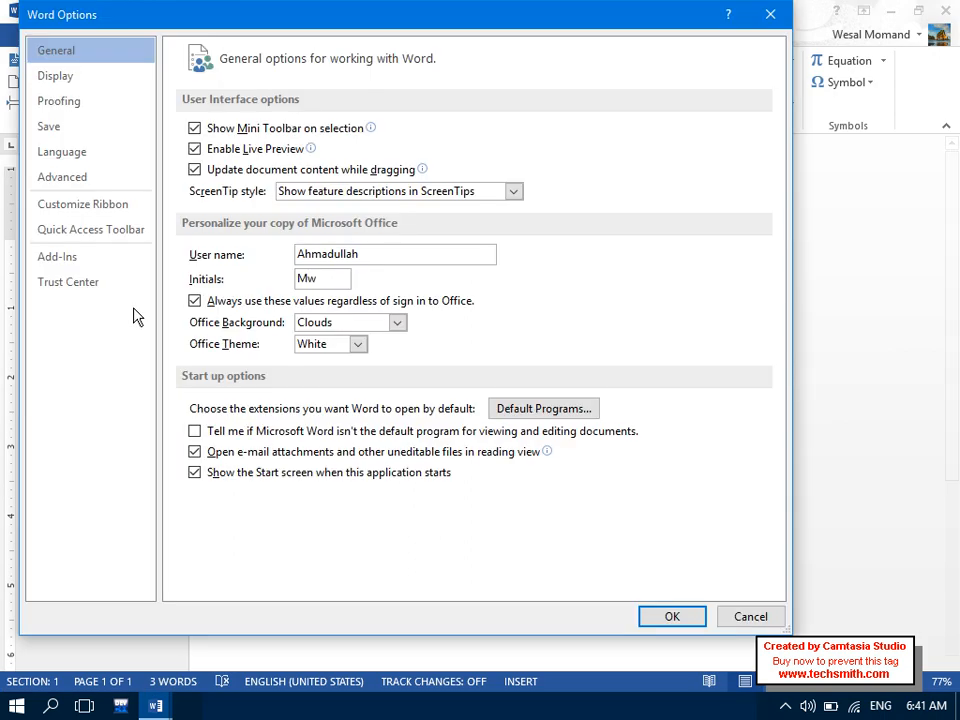
click(90, 182)
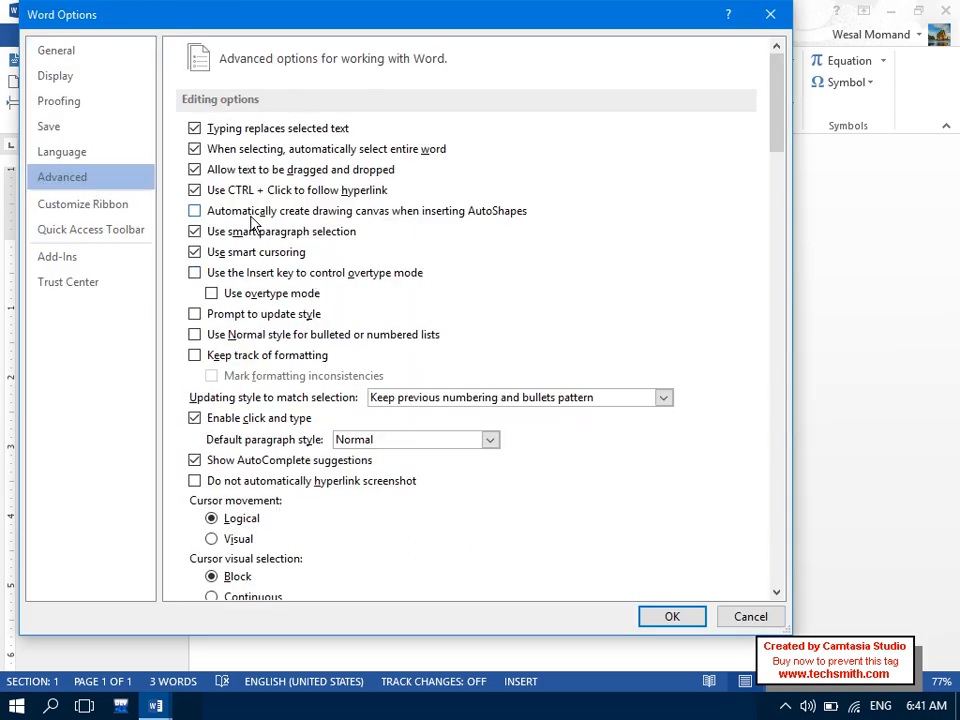
click(194, 190)
click(666, 616)
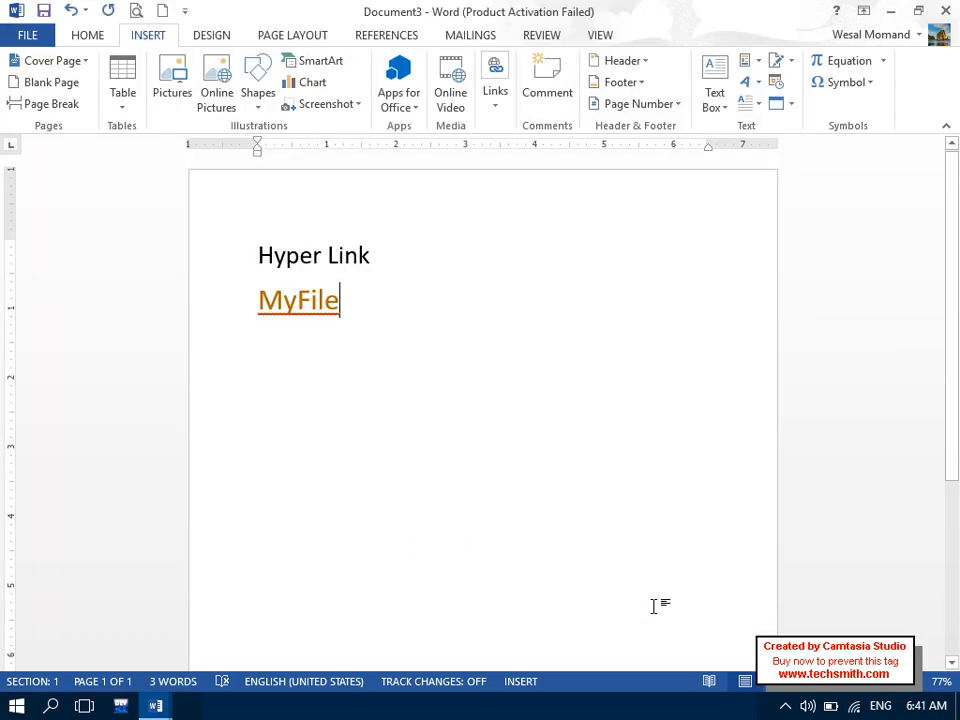
click(300, 300)
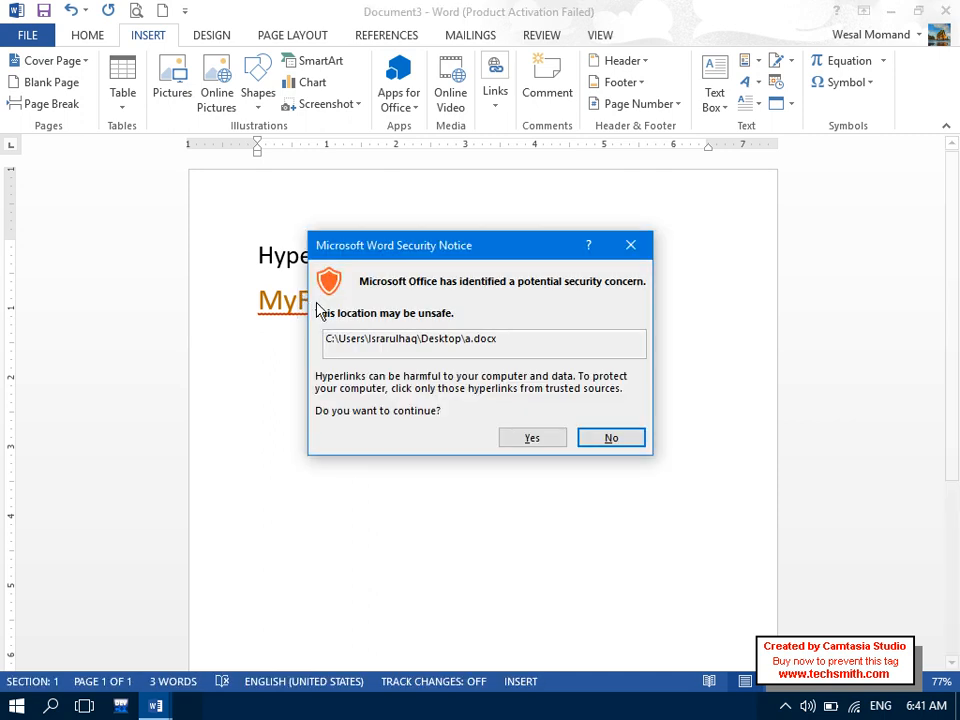
- Open the linked a.docx, close it, and delete the MyFile line
click(530, 440)
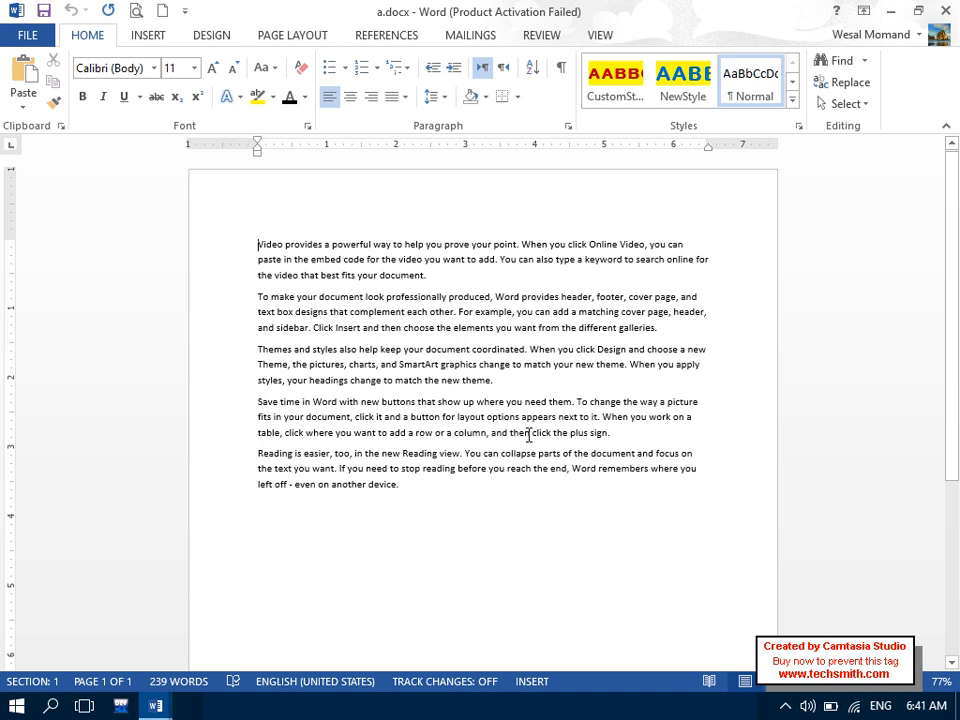
click(946, 11)
click(401, 328)
click(225, 315)
key(Delete)
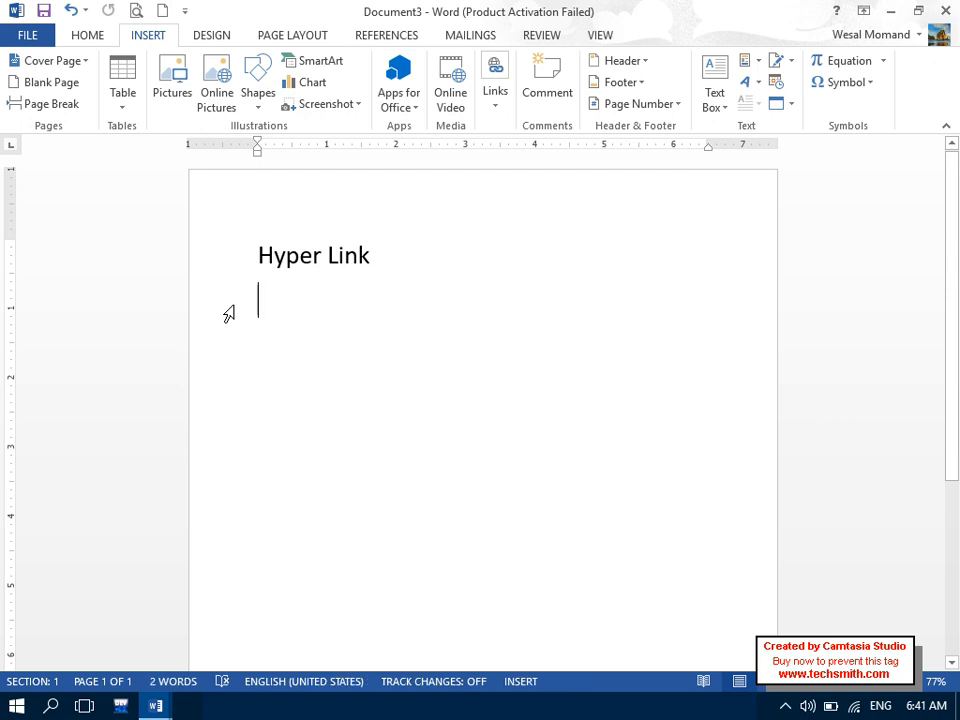
- Open and cancel the Insert Hyperlink dialog, then delete all remaining text
click(499, 100)
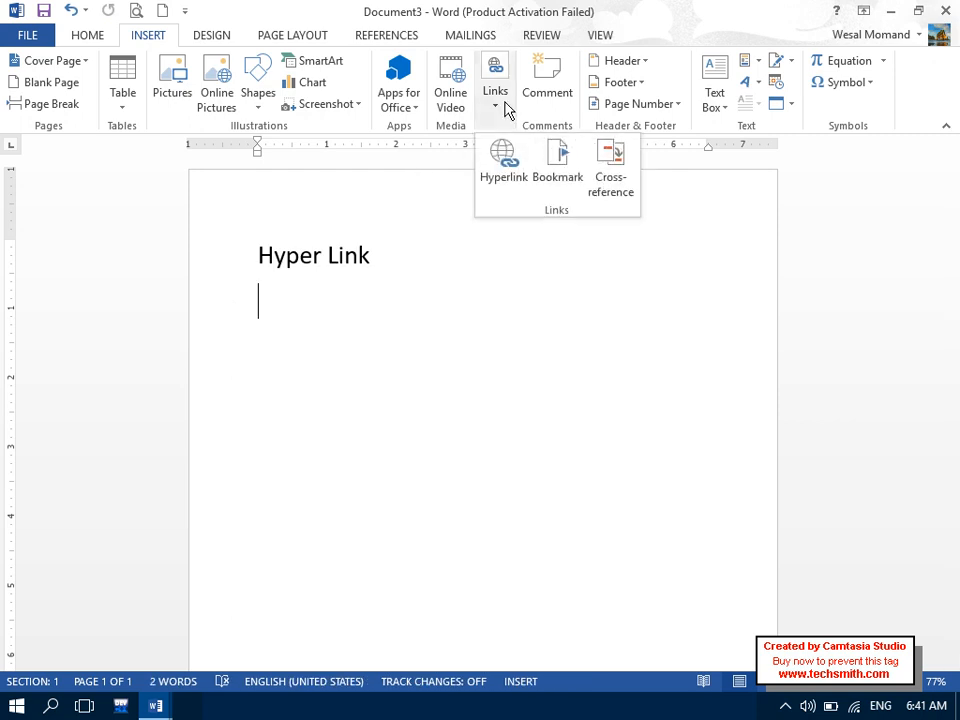
click(494, 160)
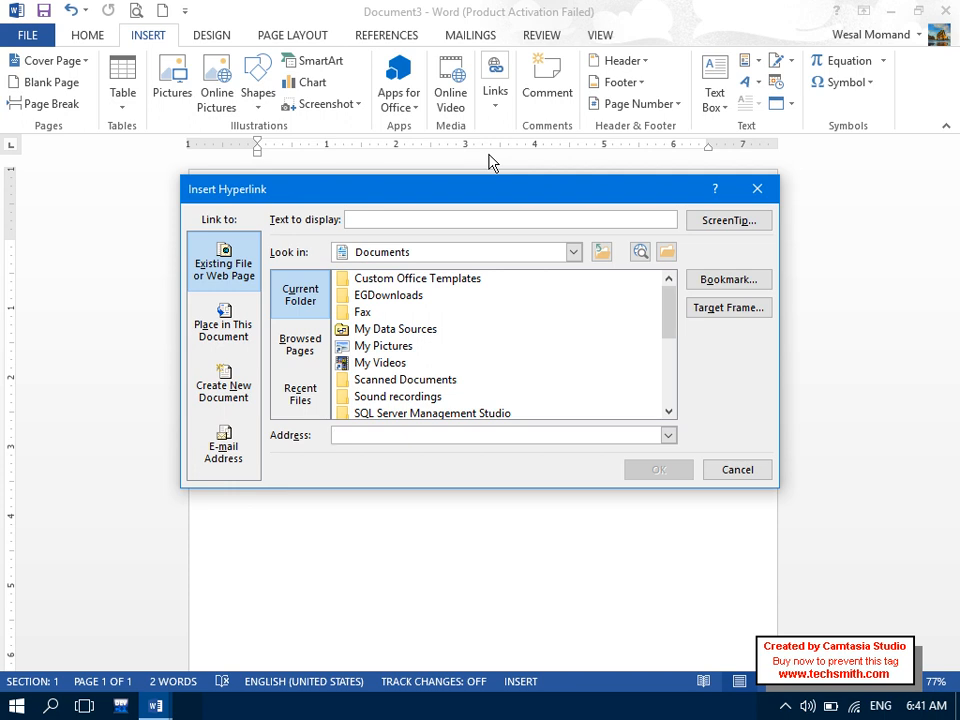
click(736, 467)
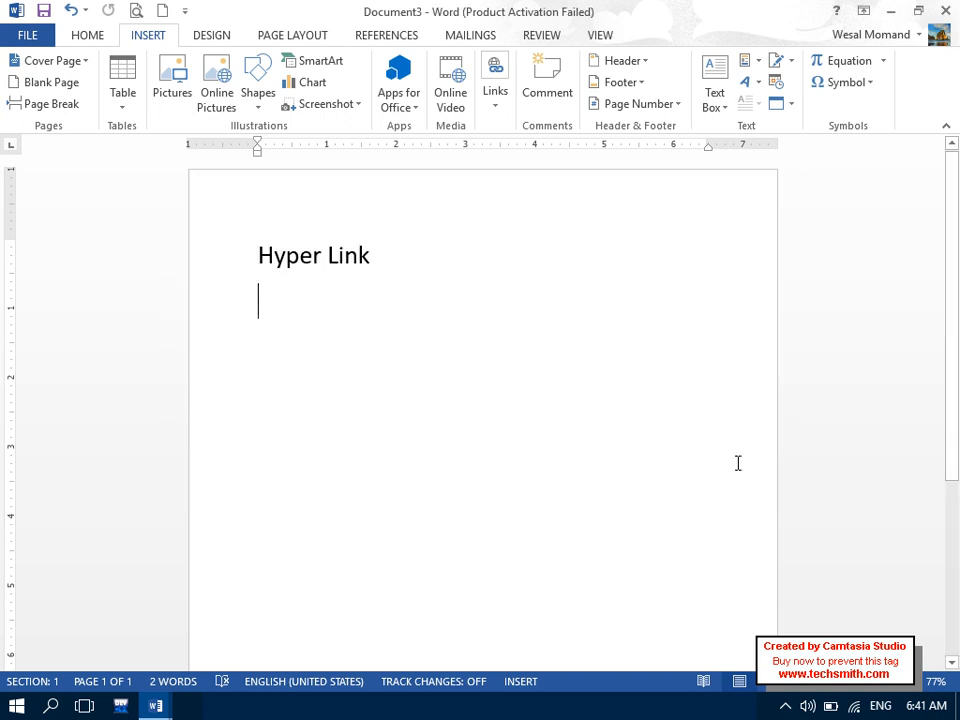
key(ctrl+a)
key(Delete)
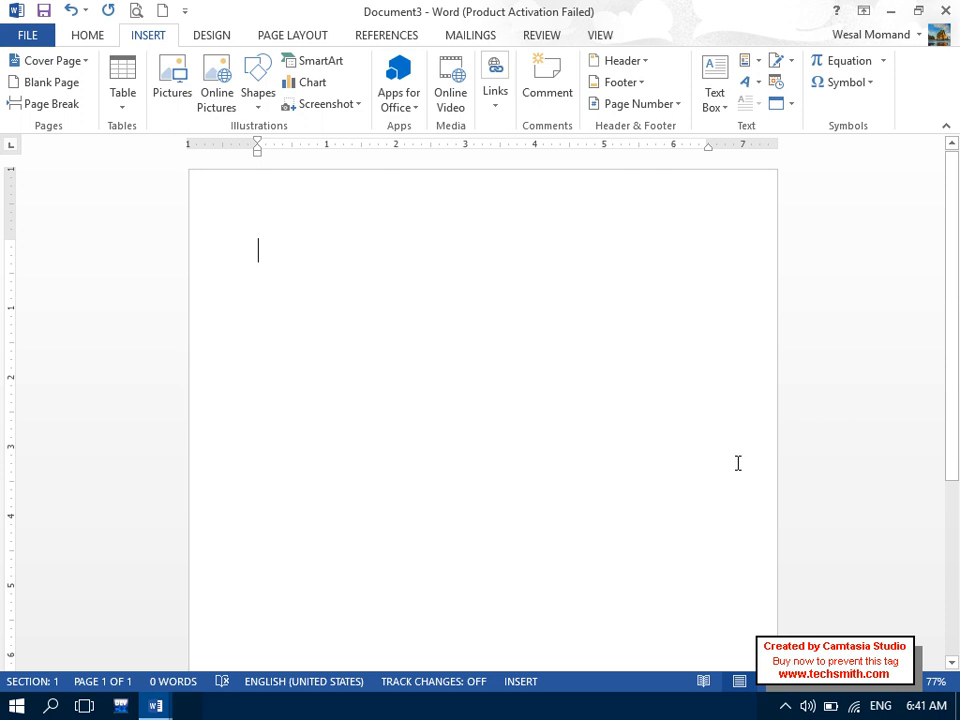
- Type the heading 'What is Computer?' and generate two sample paragraphs with =rand(2)
key(Caps_Lock)
text(W)
key(Caps_Lock)
text(hat is)
key(Caps_Lock)
text(CO)
key(Caps_Lock)
text(mputer?)
key(Return)
key(BackSpace)
text(ra)
key(BackSpace)
key(BackSpace)
key(Return)
text(=ra)
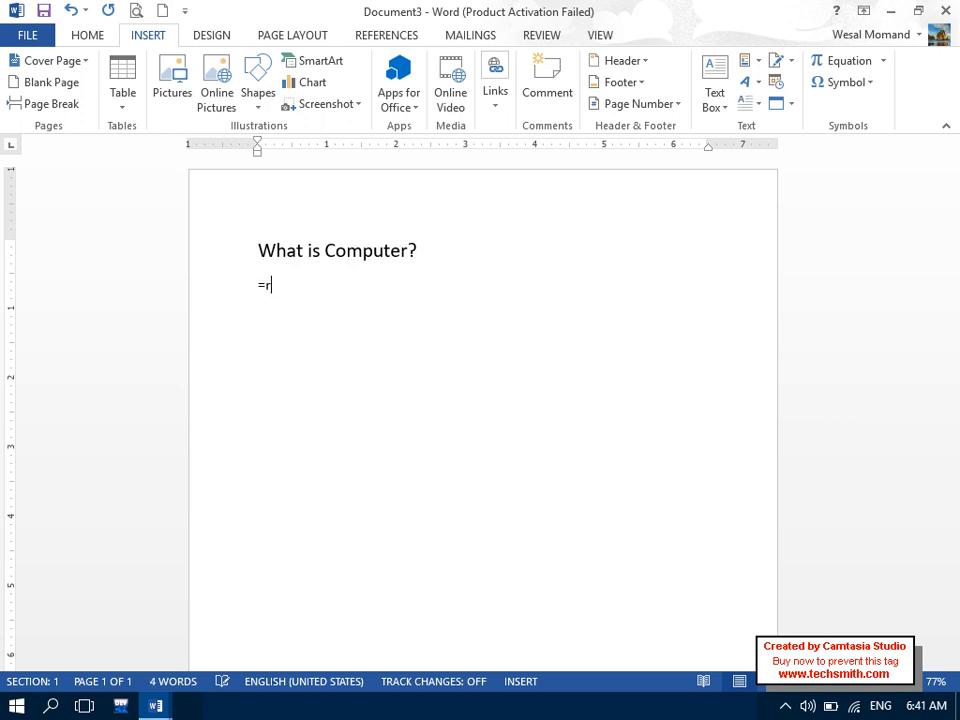
key(BackSpace)
text(=rand(2))
key(Return)
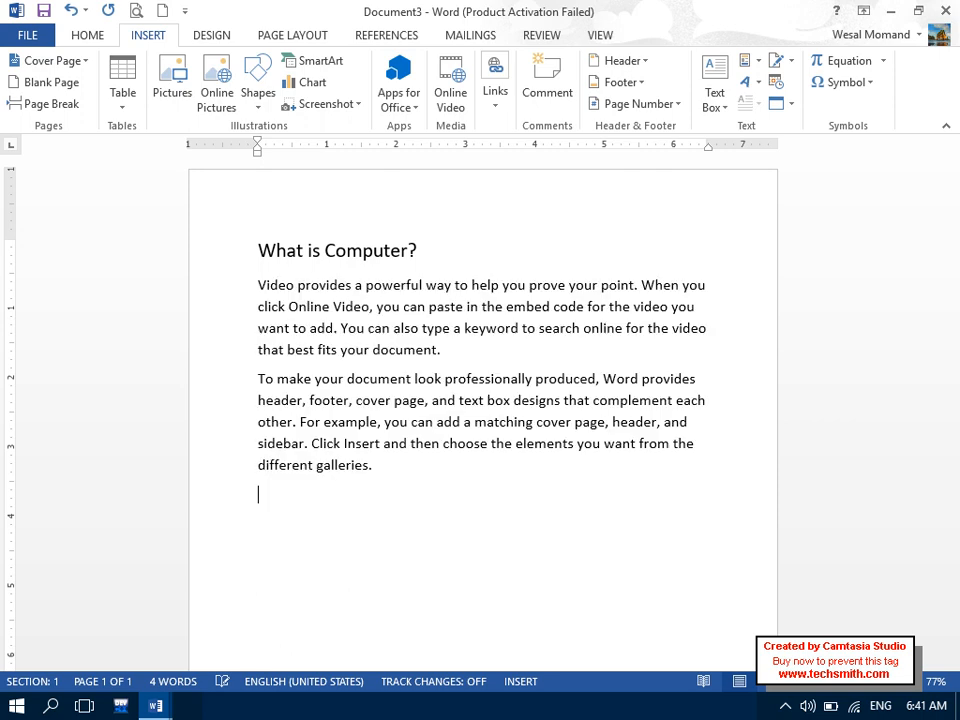
- Set the font size of all the text to 11
key(ctrl+a)
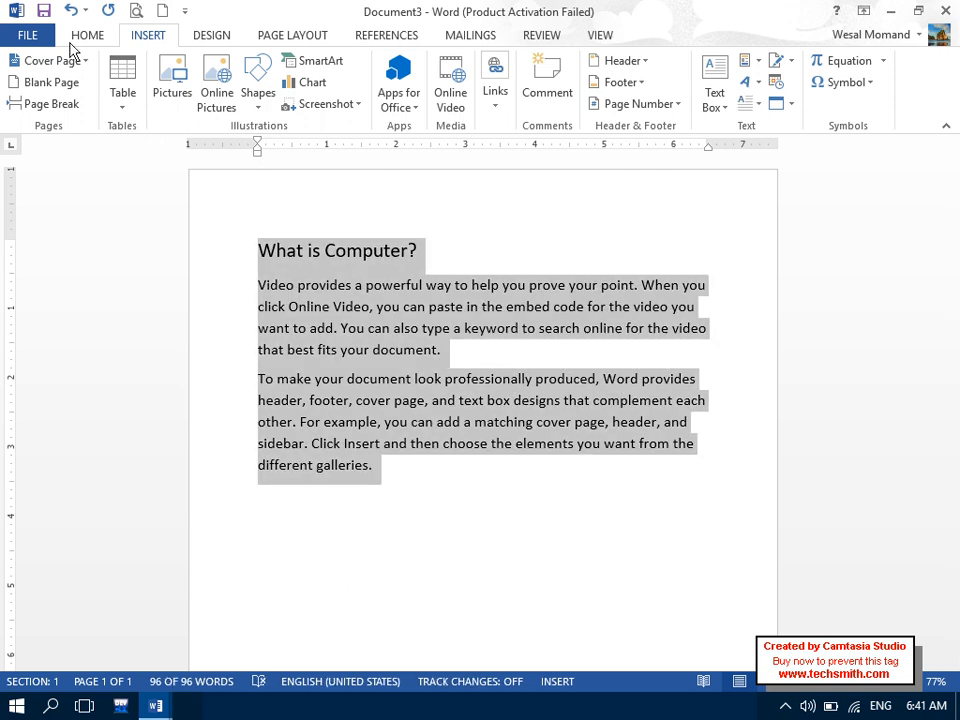
click(78, 37)
click(170, 68)
text(11)
key(Return)
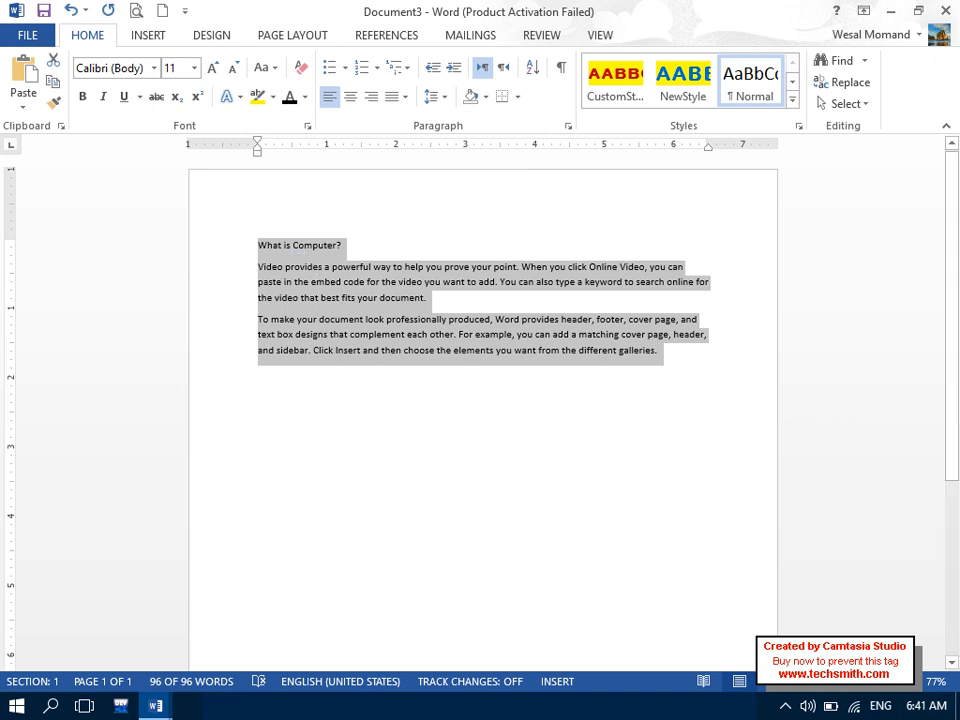
- Apply the blue-on-yellow NewStyle to the 'What is Computer?' heading
drag(855, 690, 857, 691)
drag(376, 261, 138, 236)
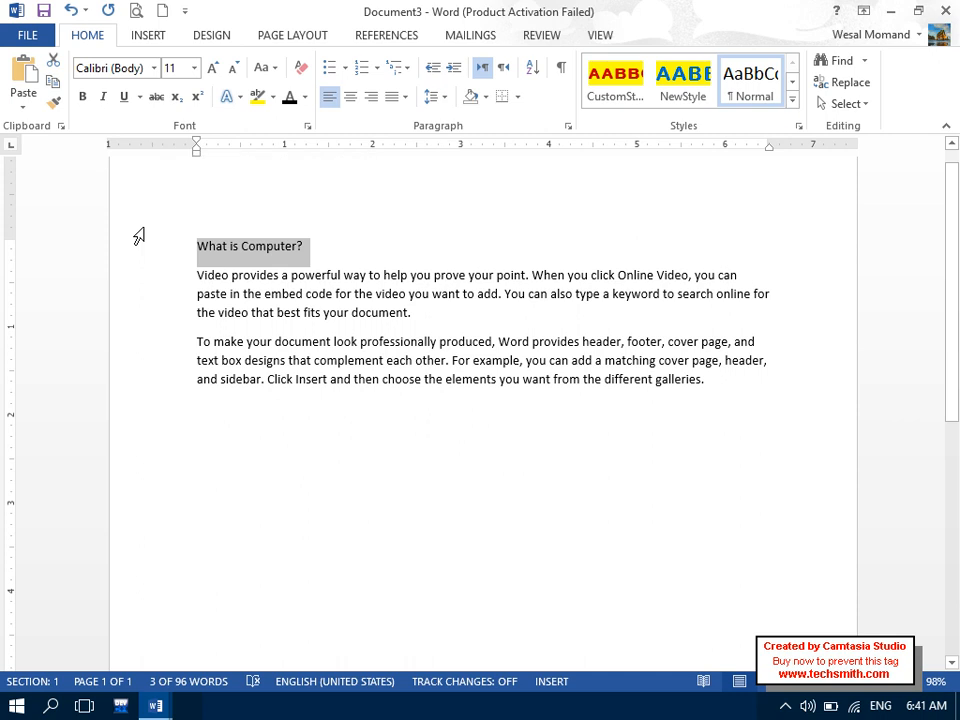
key(ctrl+1)
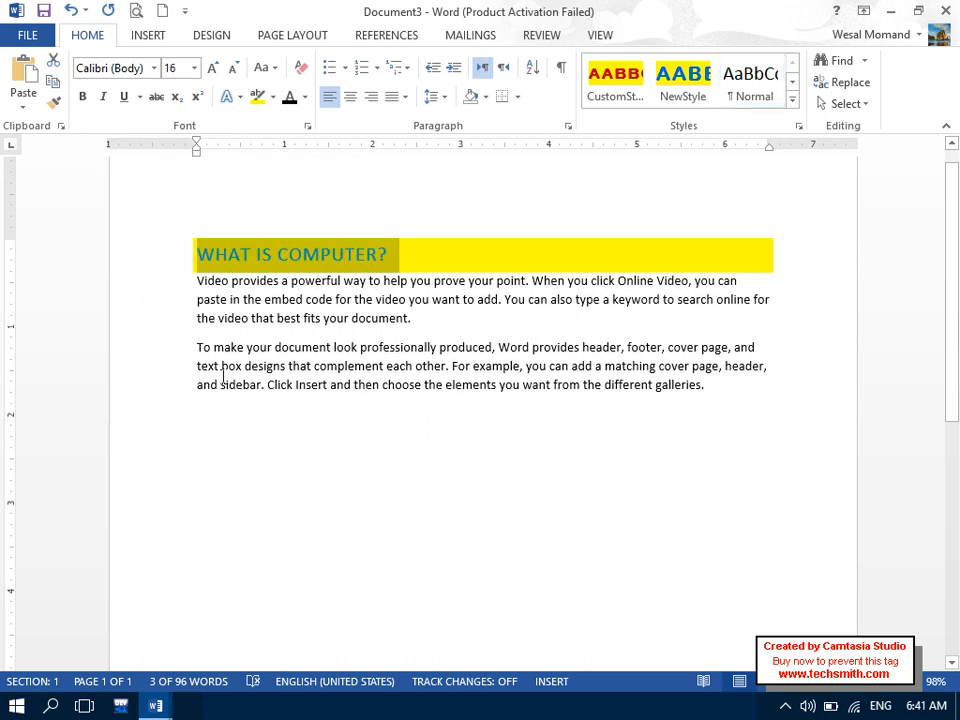
click(236, 422)
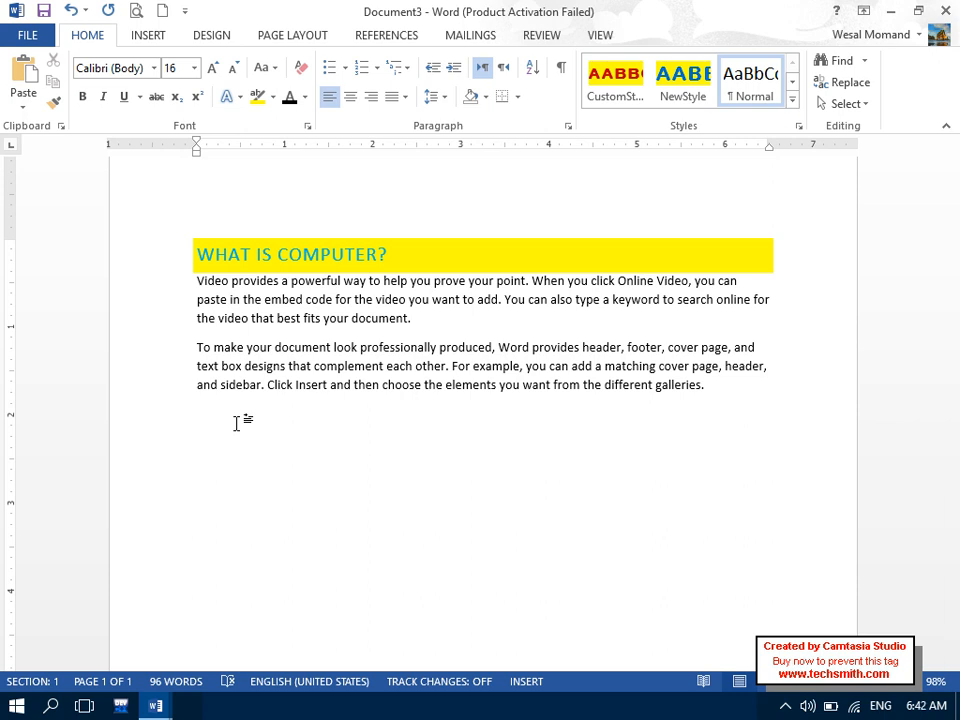
- Add a 'What is Software?' heading followed by two =rand() paragraphs set to 11 pt
key(Caps_Lock)
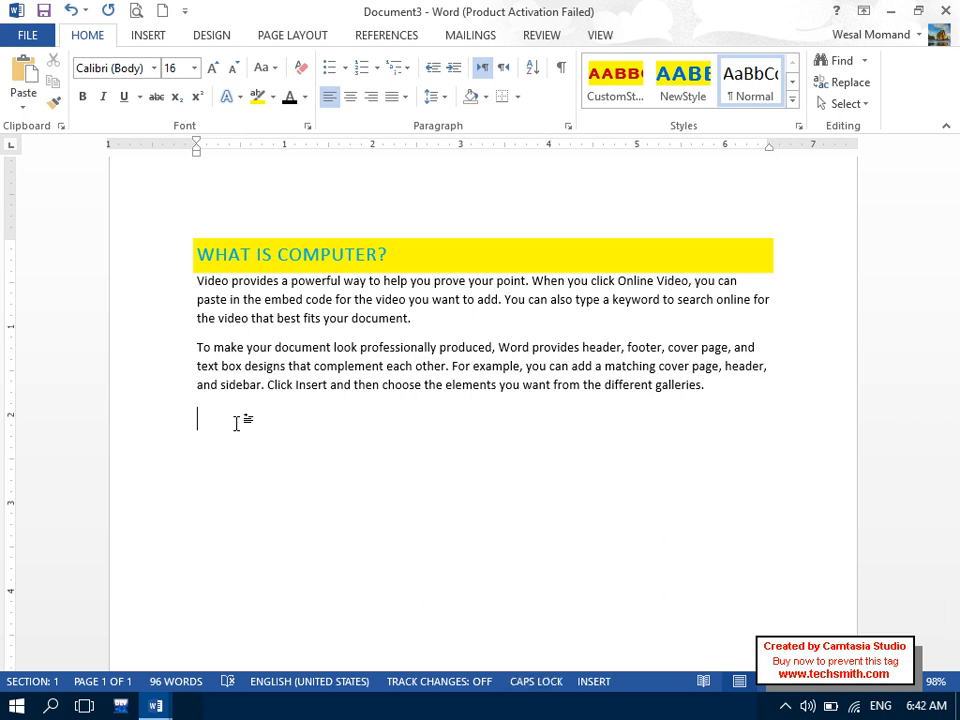
text(What is SOftware?)
key(Return)
key(Tab)
text(=rand)
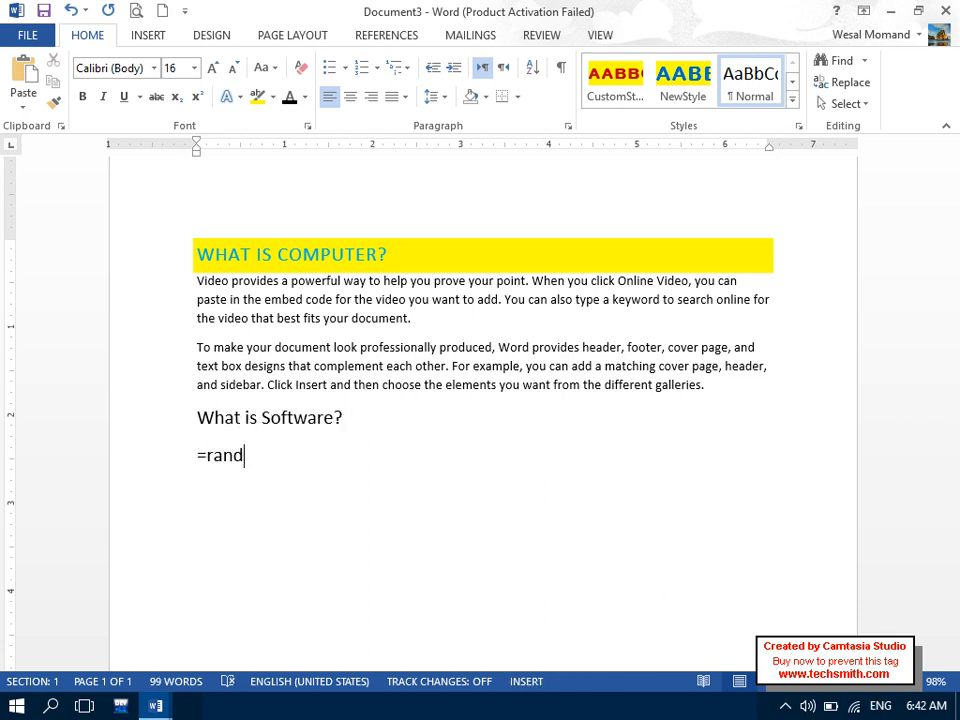
text(()))
key(Return)
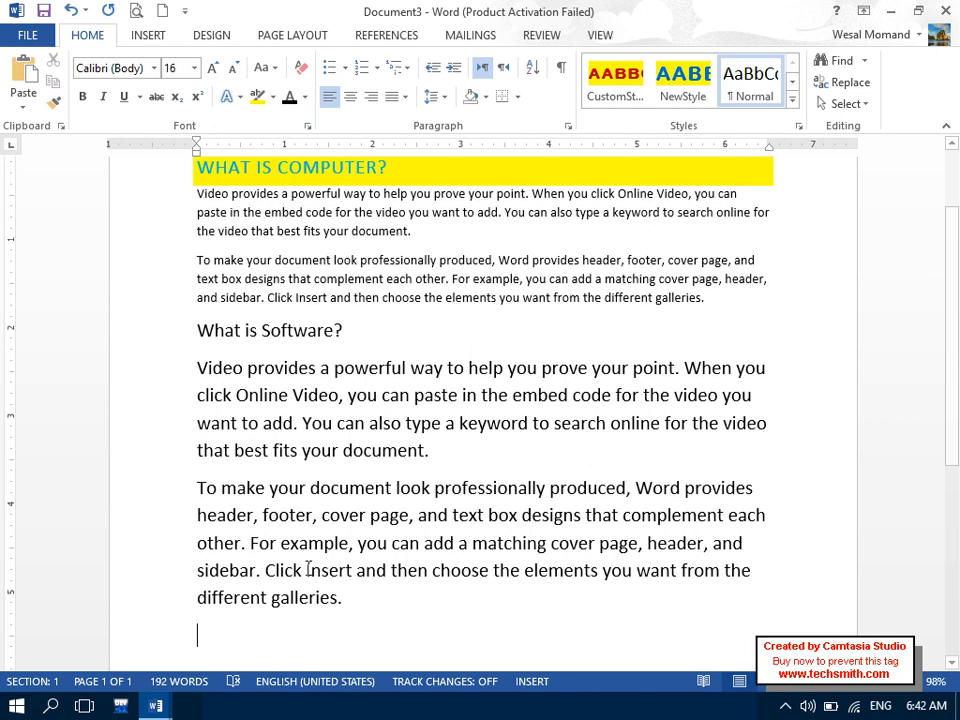
drag(353, 652, 152, 364)
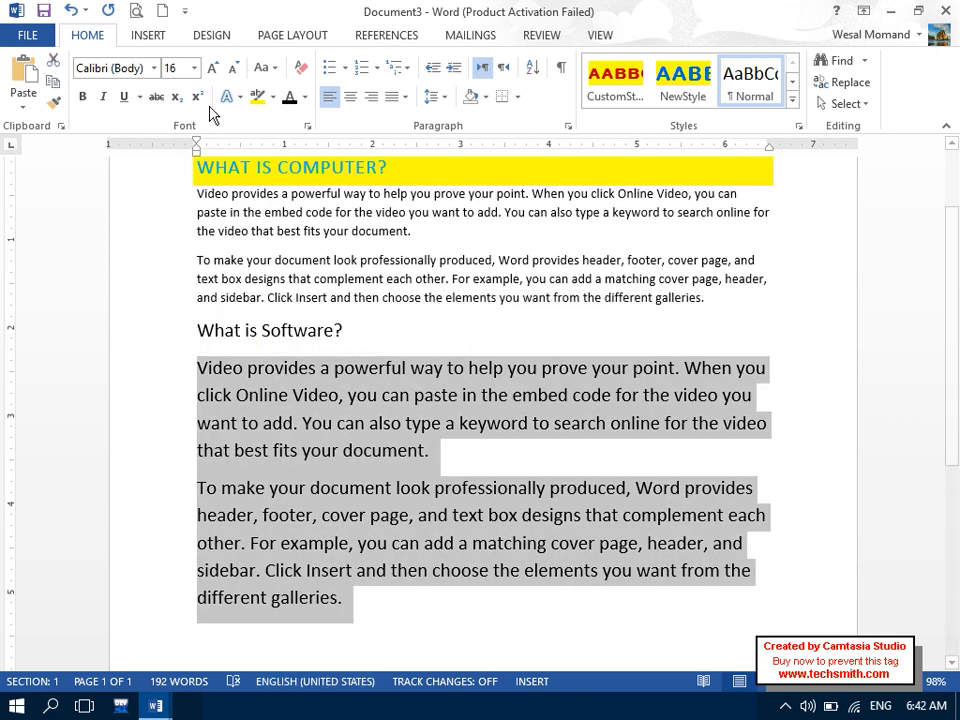
click(183, 68)
text(11)
key(Return)
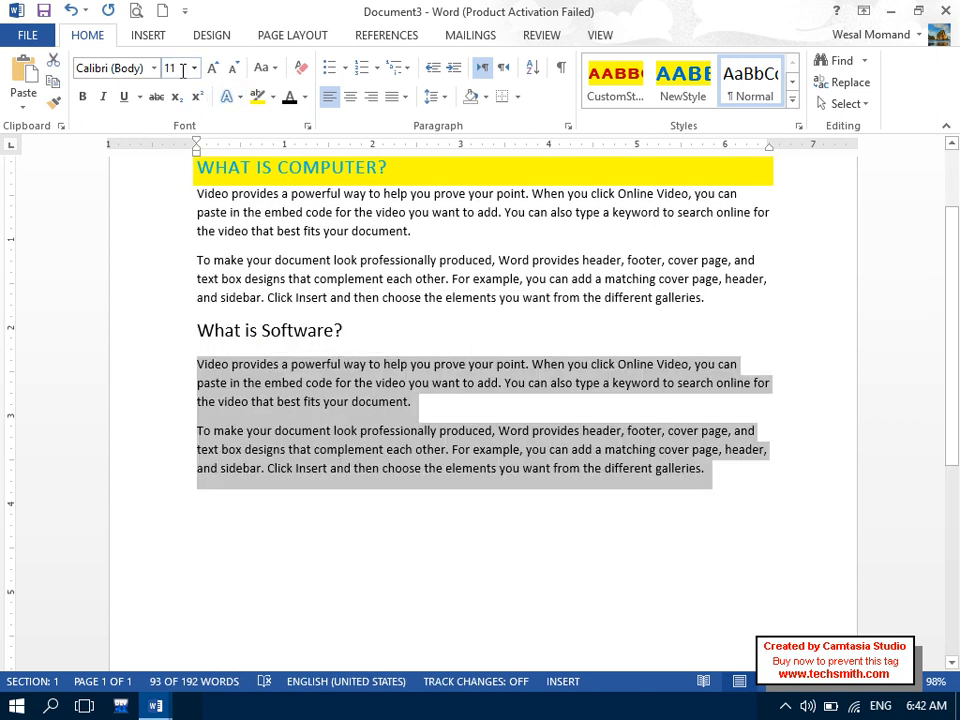
- Apply the blue-on-yellow NewStyle formatting to the 'What is Software?' heading with Alt+X
drag(427, 315, 268, 313)
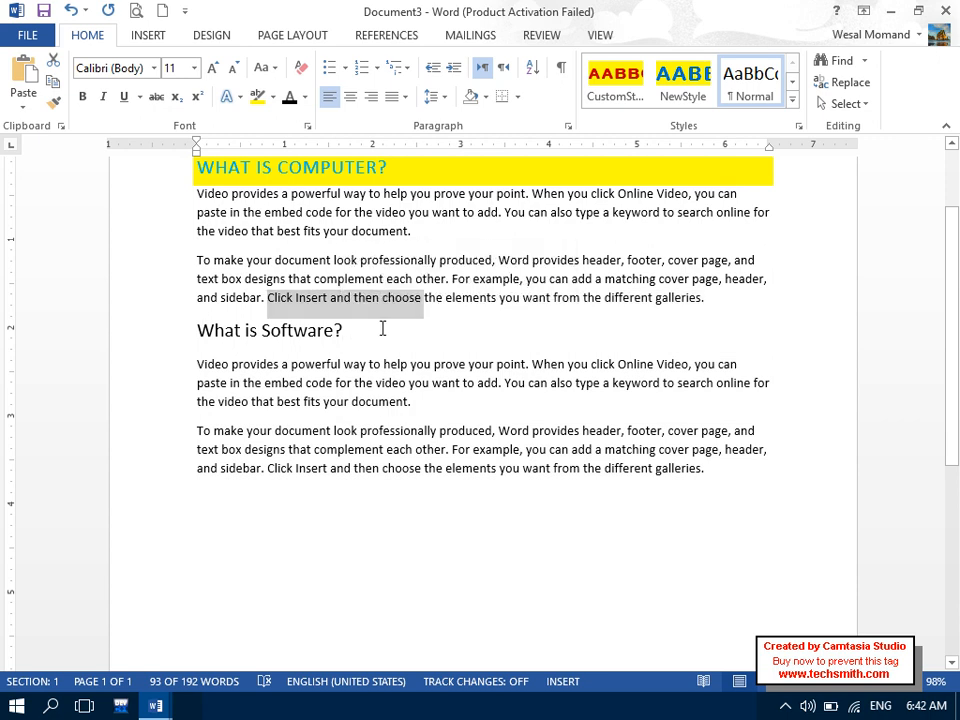
drag(381, 329, 175, 331)
text(x)
key(ctrl+z)
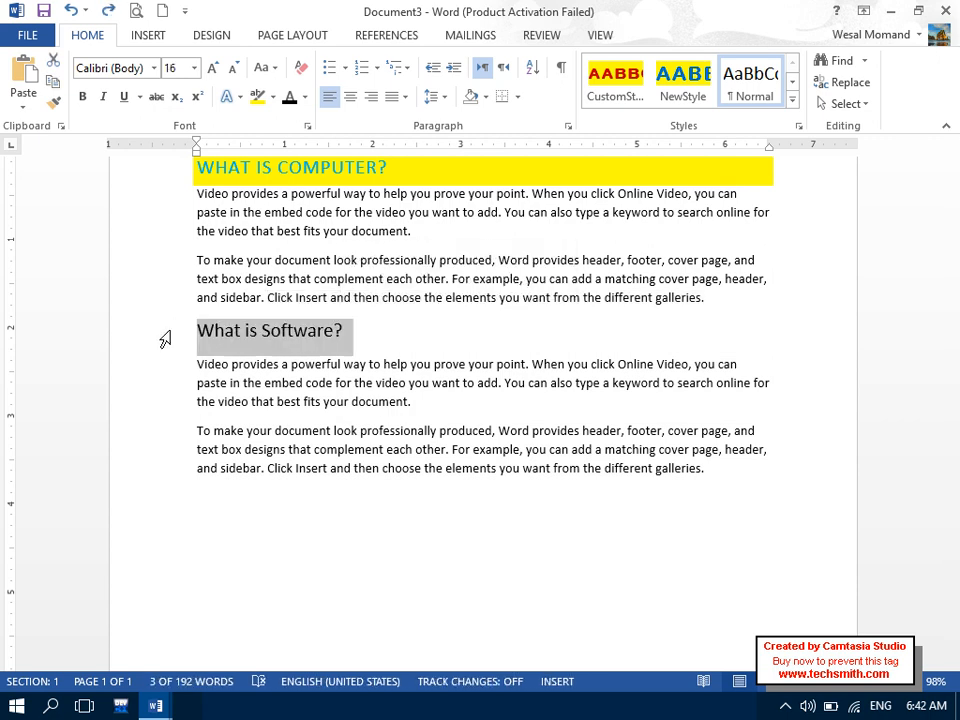
key(alt+x)
- Add a 'What is Hardware?' heading with random paragraphs and give it the NewStyle formatting
click(377, 561)
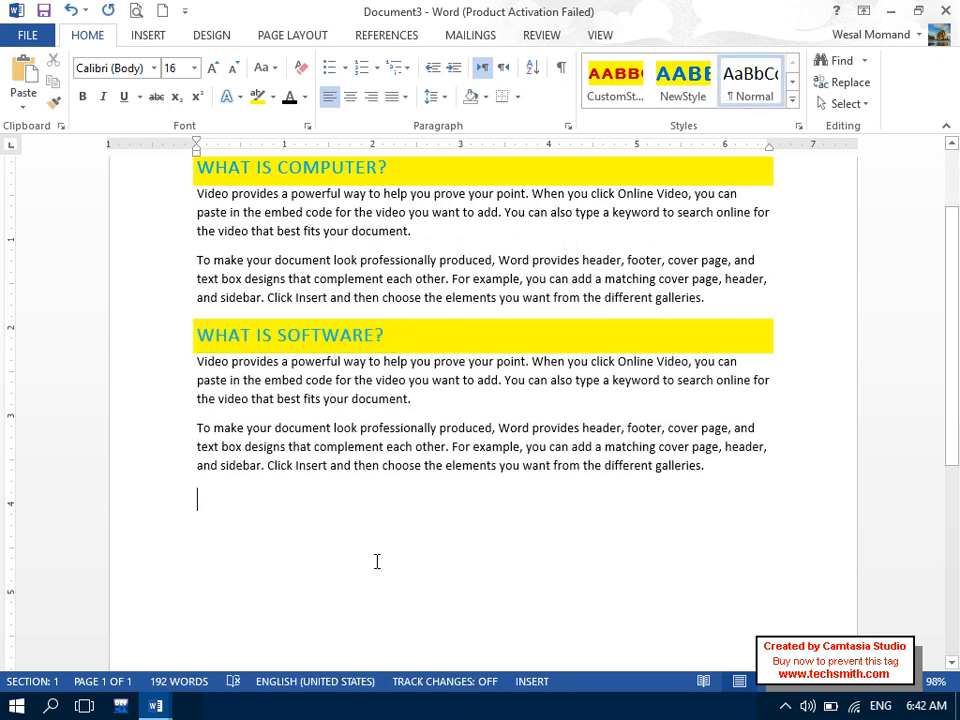
key(Caps_Lock)
text(What is )
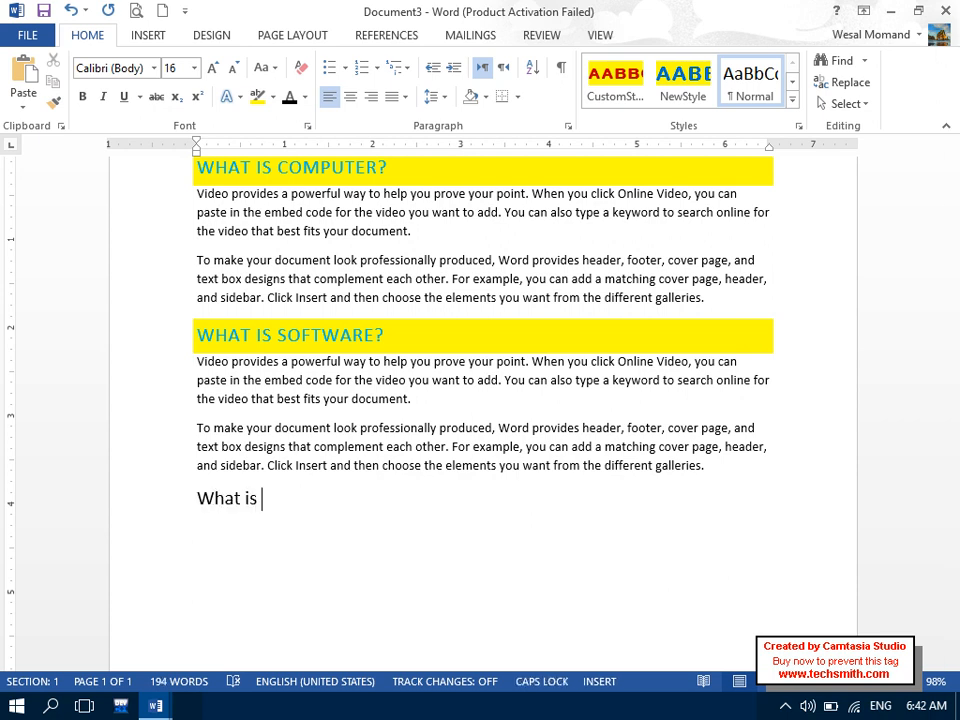
text(H)
key(Caps_Lock)
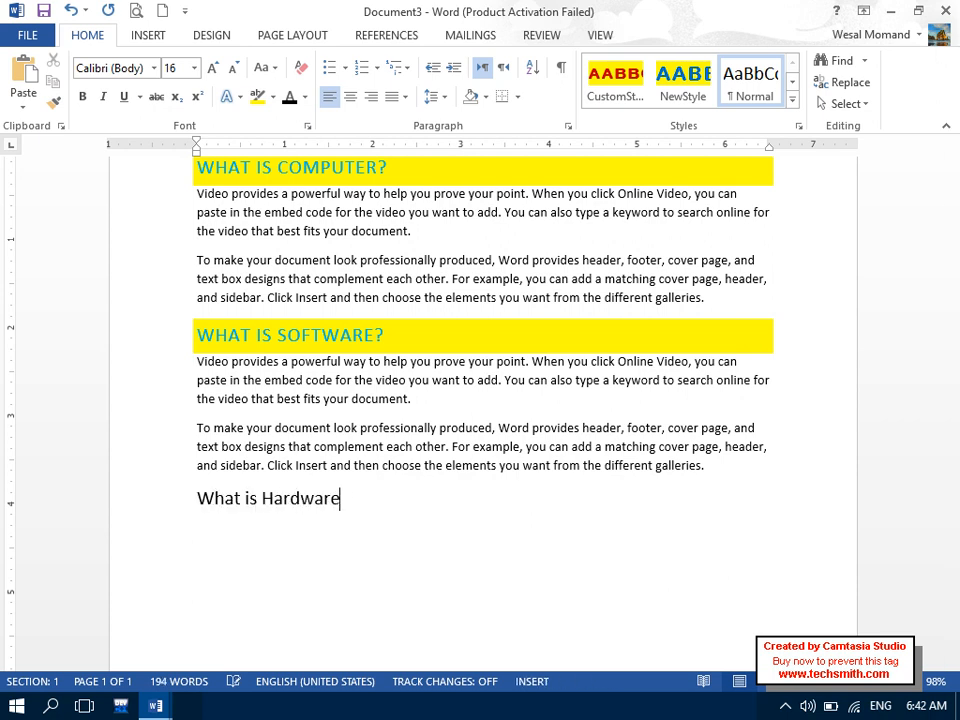
key(ctrl+equal)
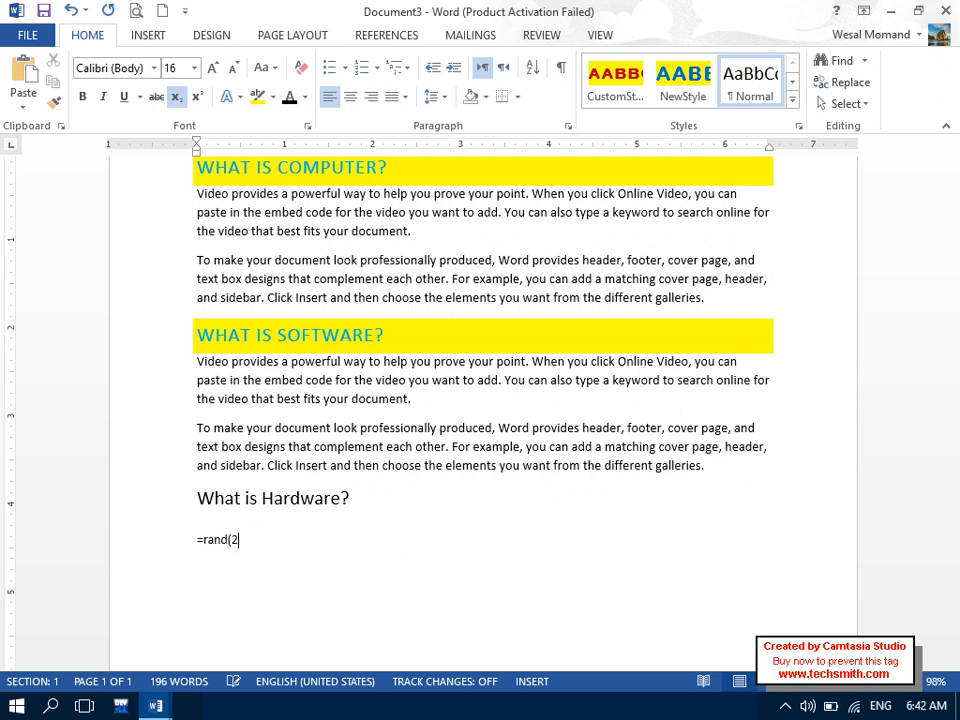
text())
key(Return)
drag(362, 455, 207, 420)
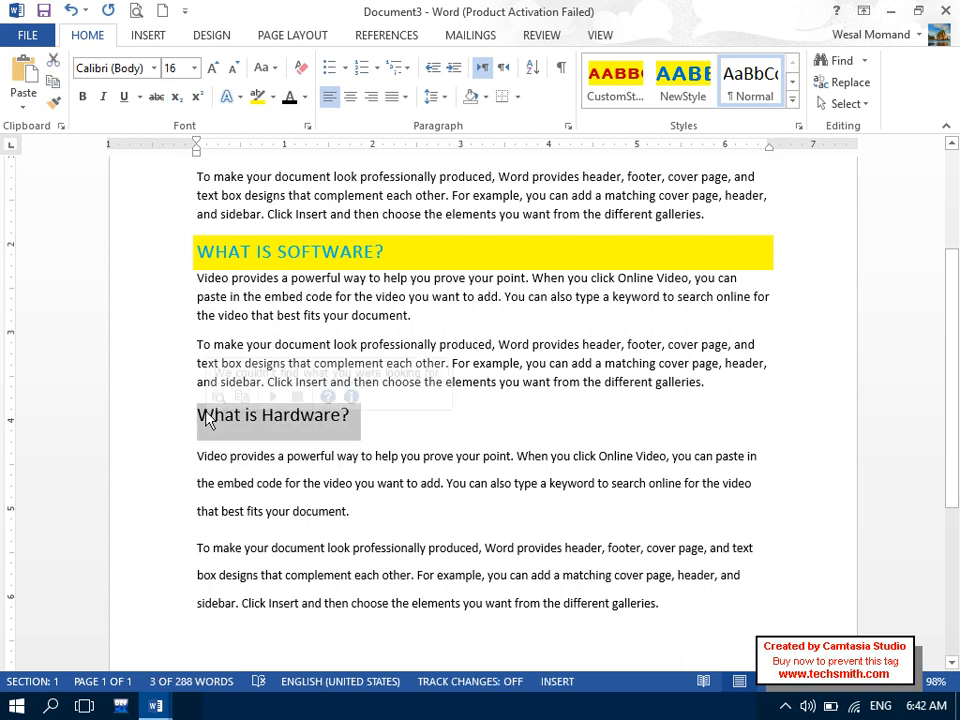
key(ctrl+1)
click(390, 614)
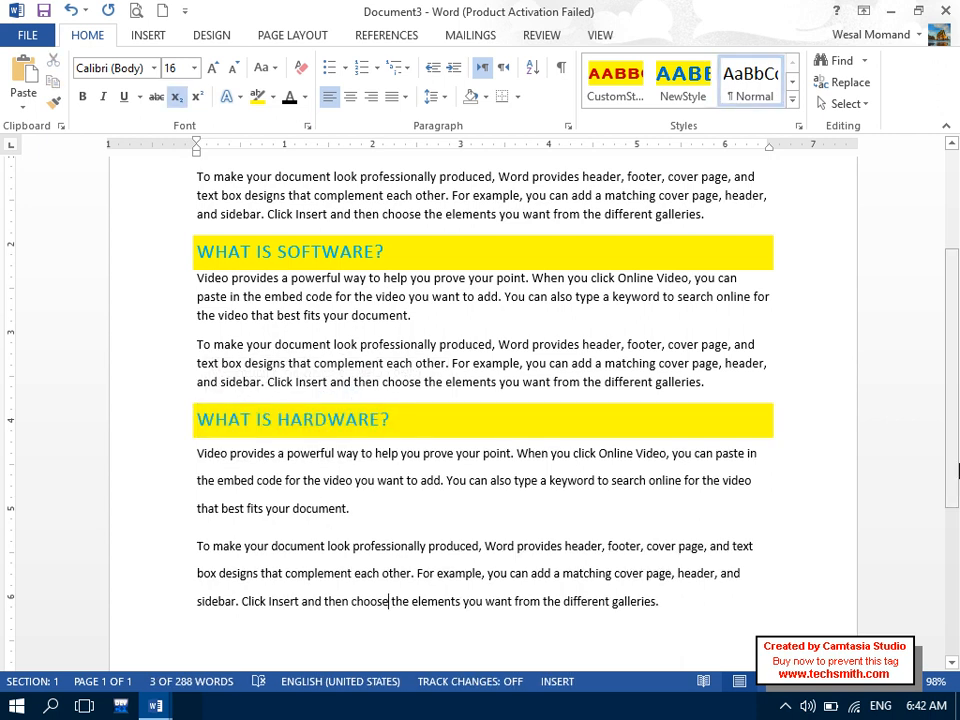
- Generate more random sample paragraphs with =rand() on the empty last line
scroll(480, 420, down, 5)
click(409, 454)
text(=rand())
key(Return)
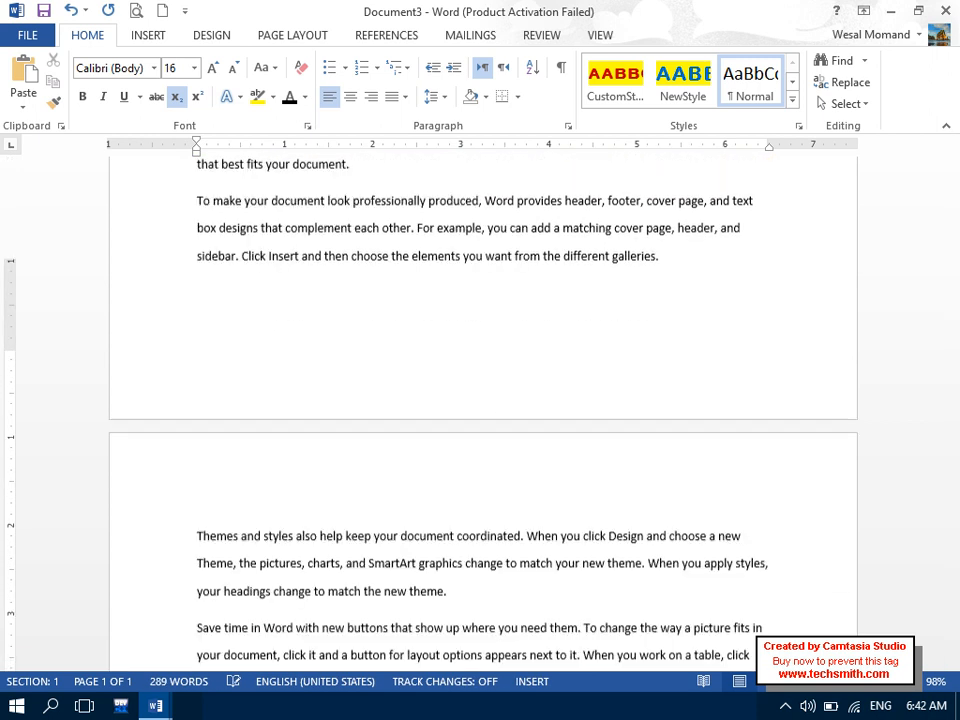
drag(955, 475, 955, 543)
- Type a 'Heading:' line and enlarge its font with Ctrl+Shift+>
key(Caps_Lock)
text(H)
key(Caps_Lock)
text(eading:)
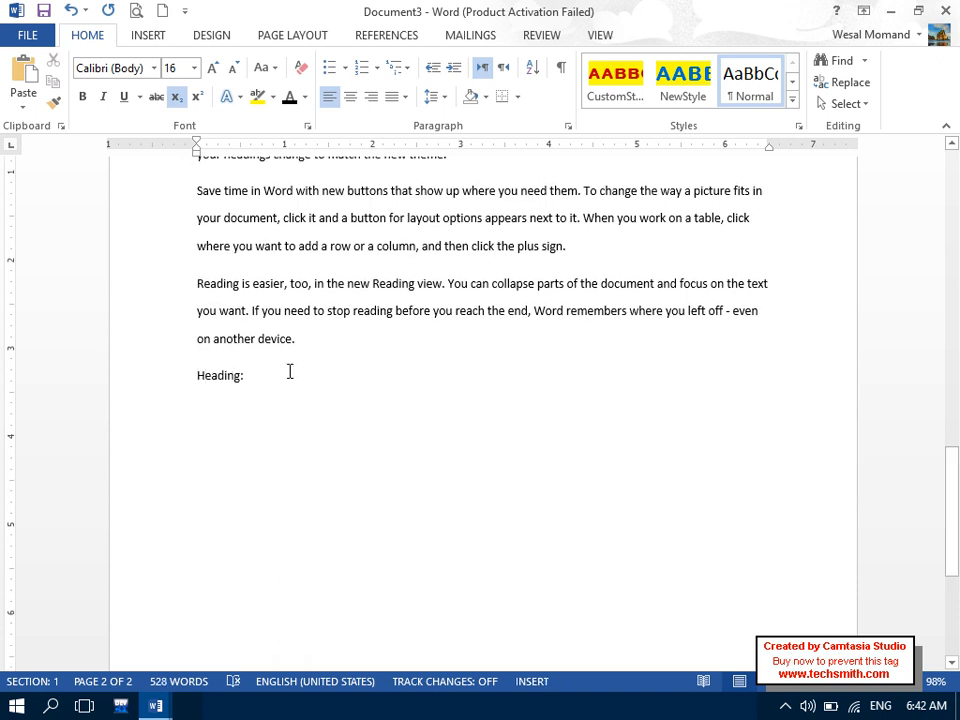
click(166, 386)
key(ctrl+shift+period)
key(ctrl+shift+period)
key(ctrl+shift+period)
- Enlarge 'Heading:' further, make it bold and underlined, and start a plain line below
key(ctrl+bracketright)
key(ctrl+bracketright)
key(ctrl+bracketright)
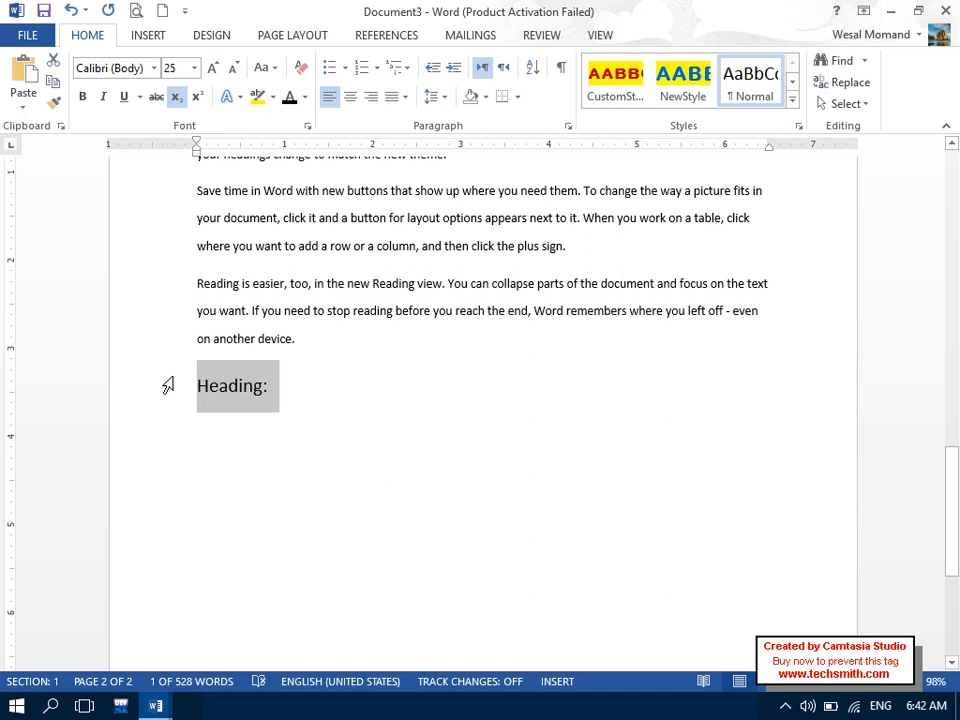
click(82, 96)
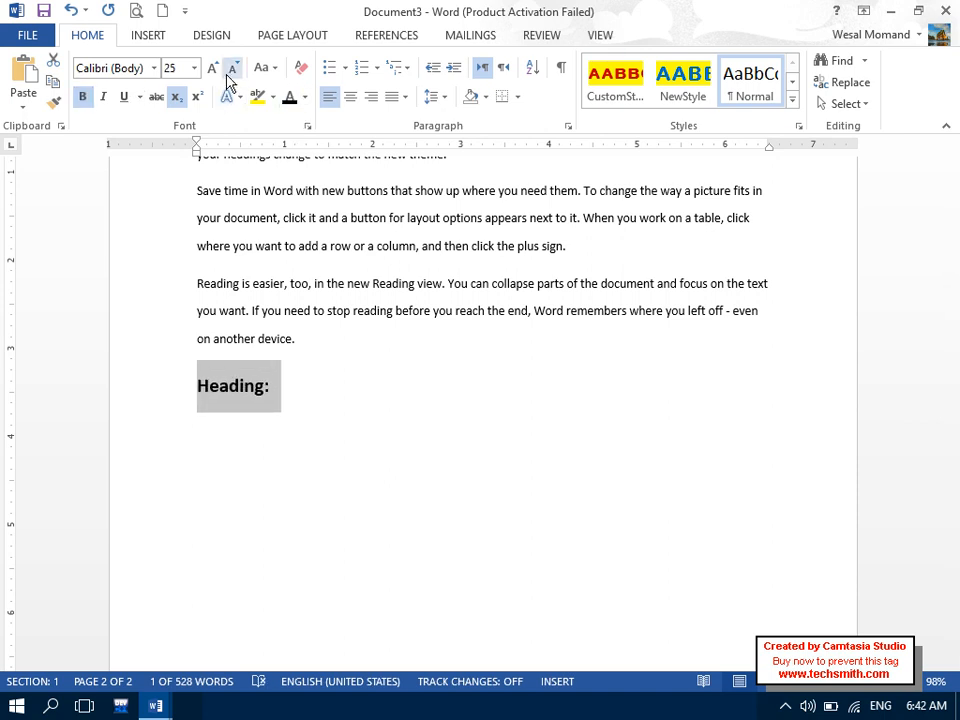
click(122, 100)
click(264, 442)
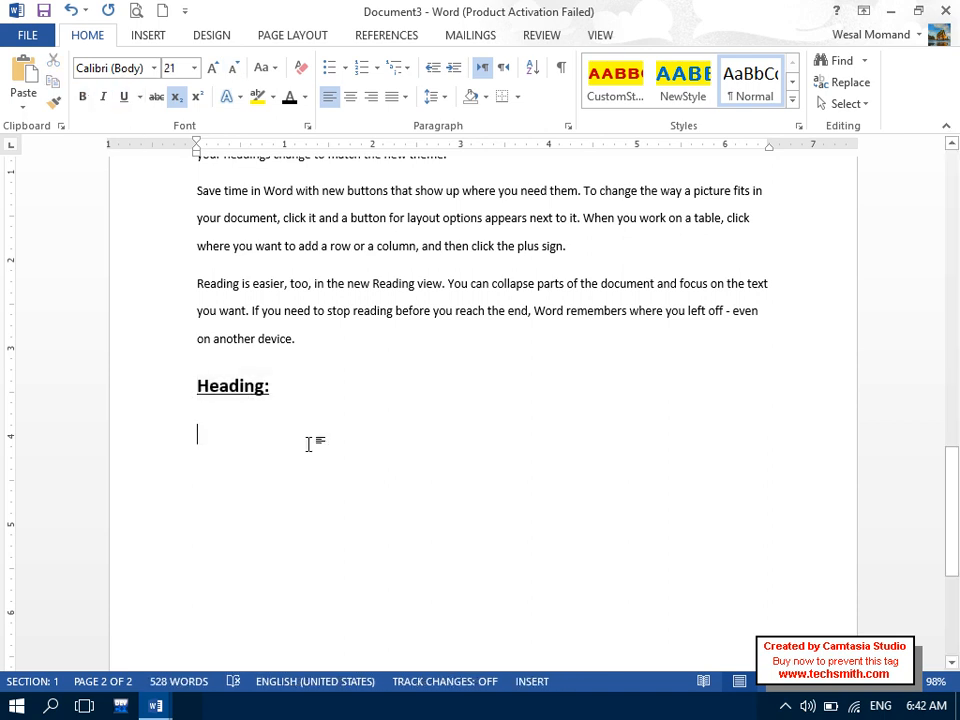
key(ctrl+])
key(ctrl+])
key(ctrl+])
key(ctrl+])
key(BackSpace)
key(Return)
key(ctrl+space)
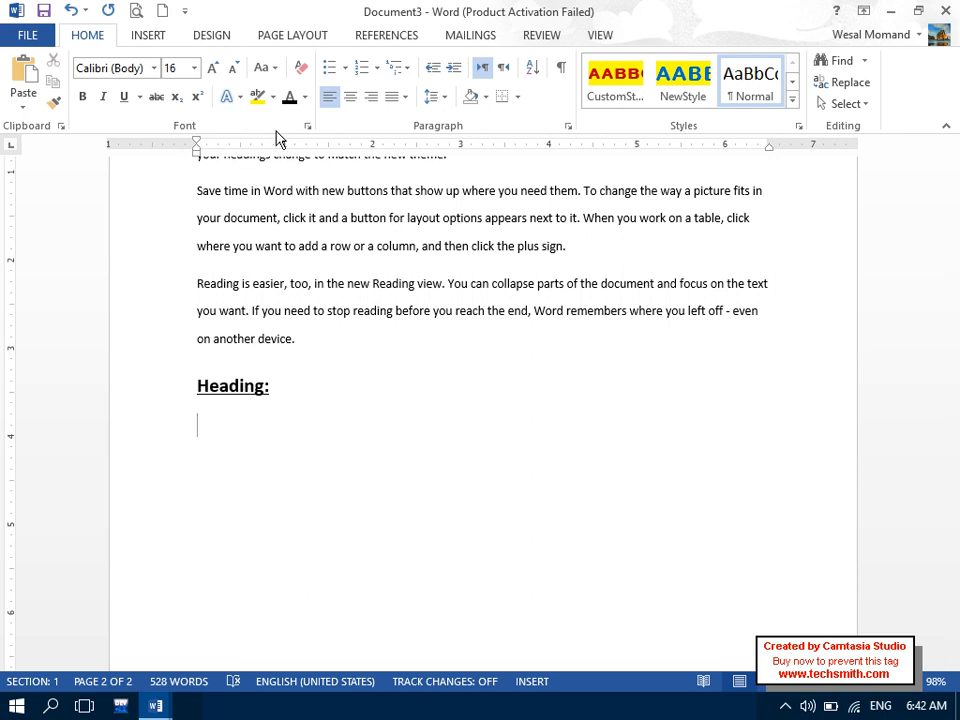
- Insert an in-document hyperlink to the 'What is Computer?' heading
click(146, 38)
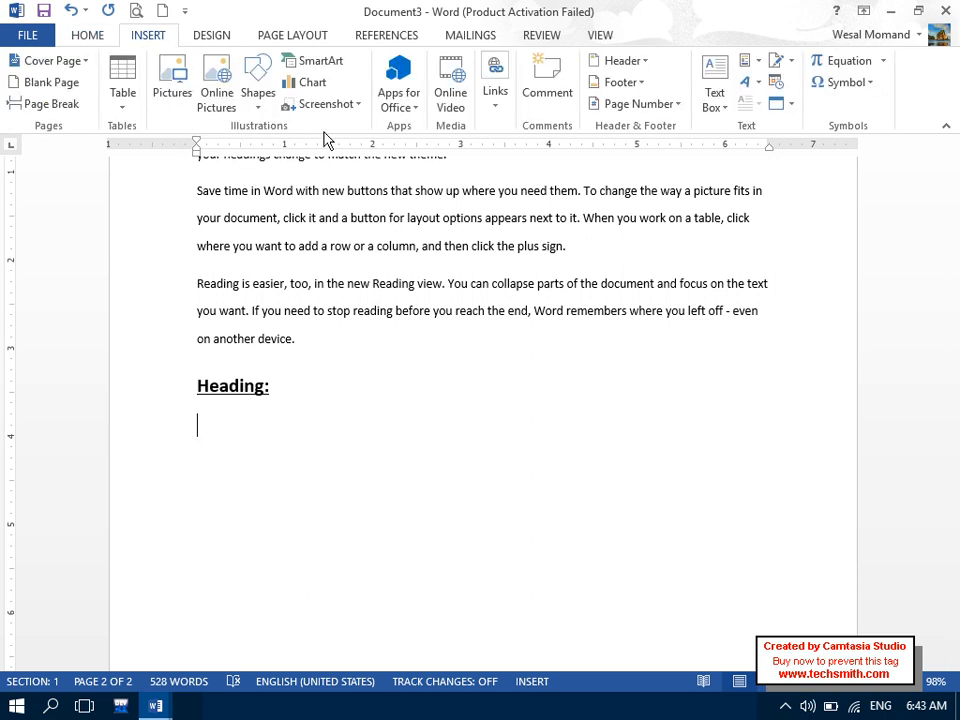
click(492, 100)
click(499, 158)
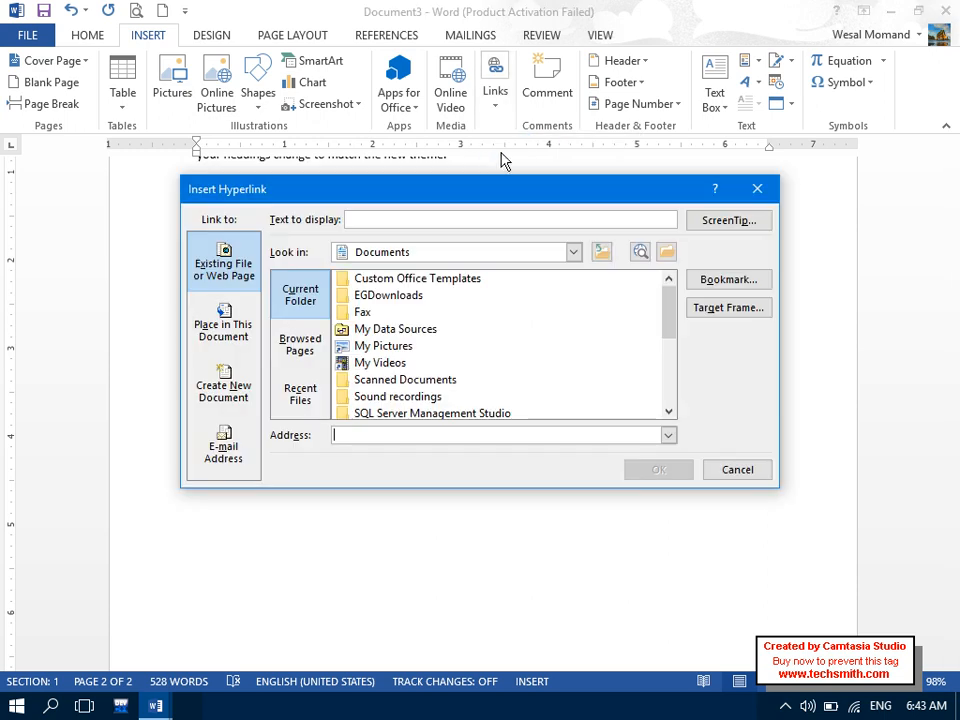
drag(530, 186, 442, 51)
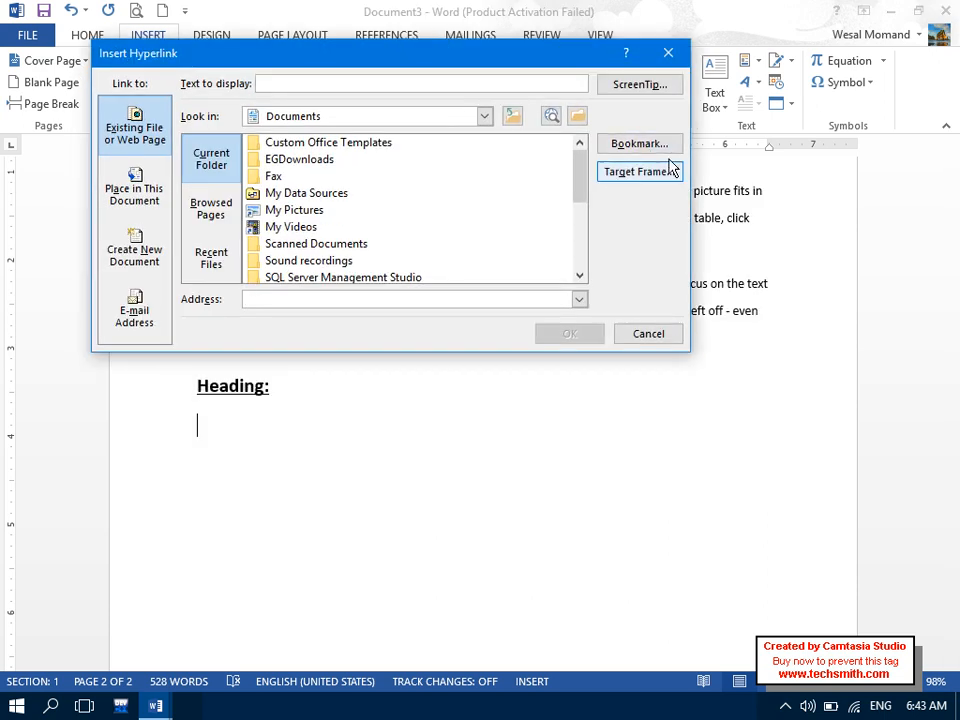
click(657, 150)
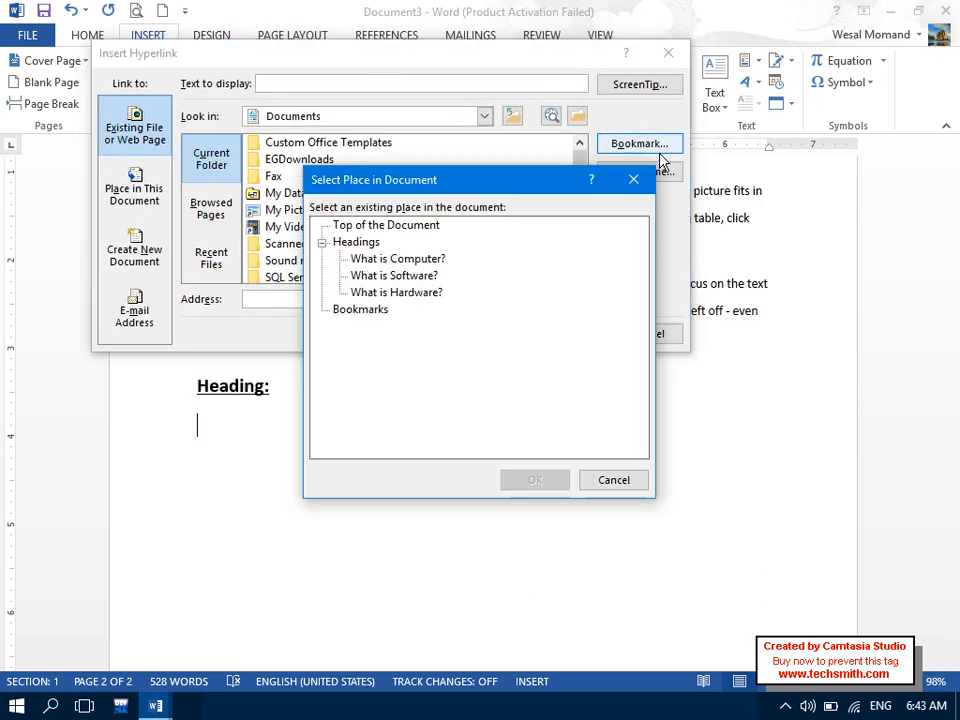
click(410, 259)
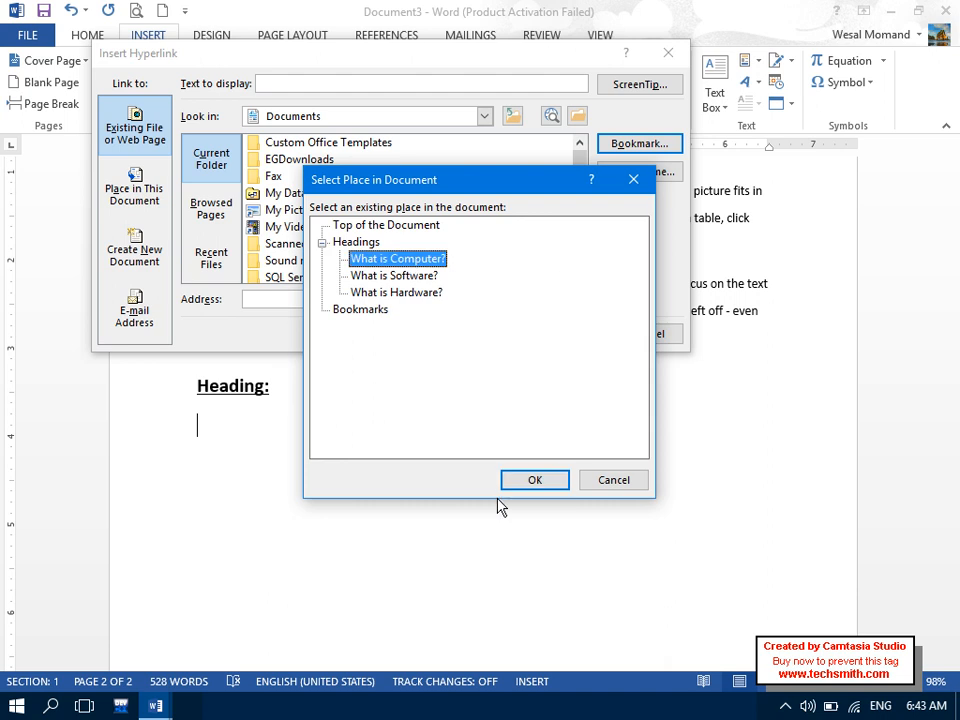
click(530, 480)
click(578, 333)
key(Return)
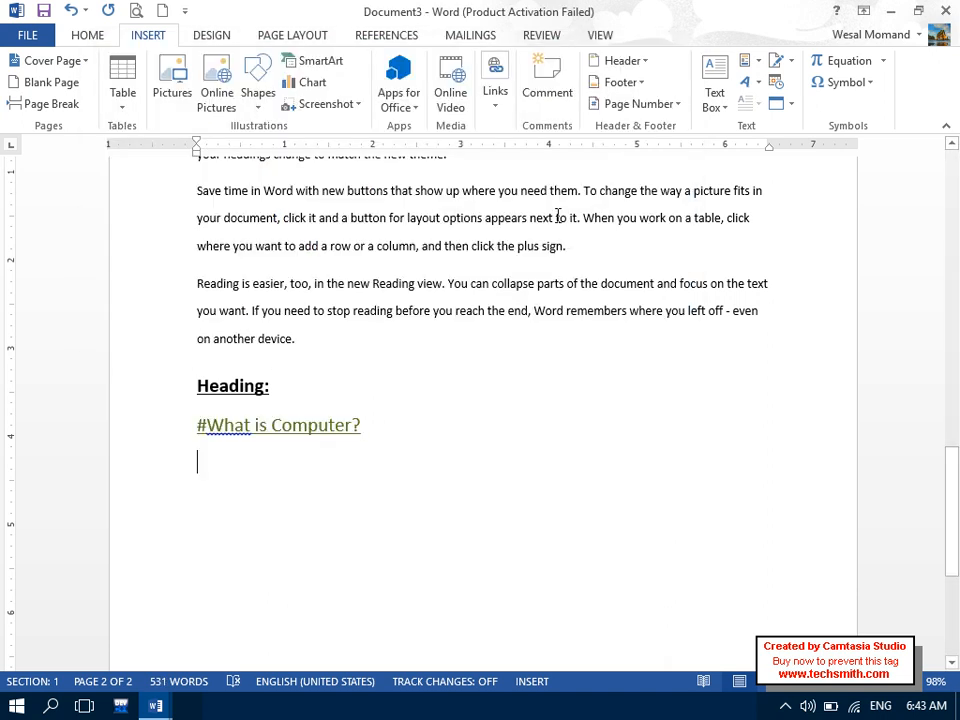
- Insert a hyperlink to the 'What is Software?' heading on the next line
click(498, 112)
click(501, 168)
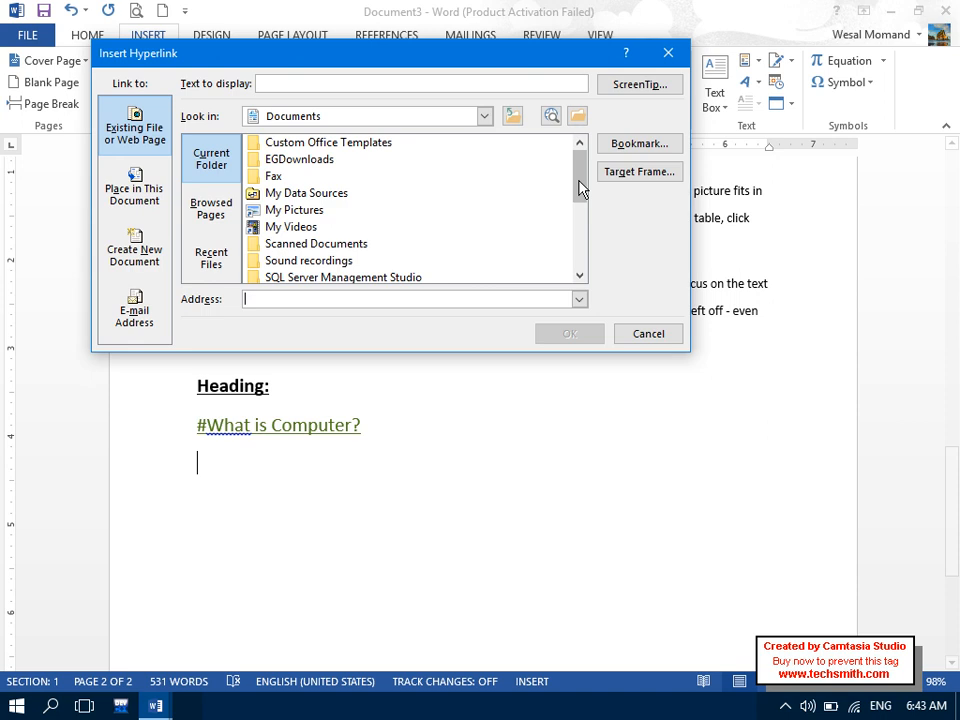
click(636, 143)
click(380, 275)
click(535, 480)
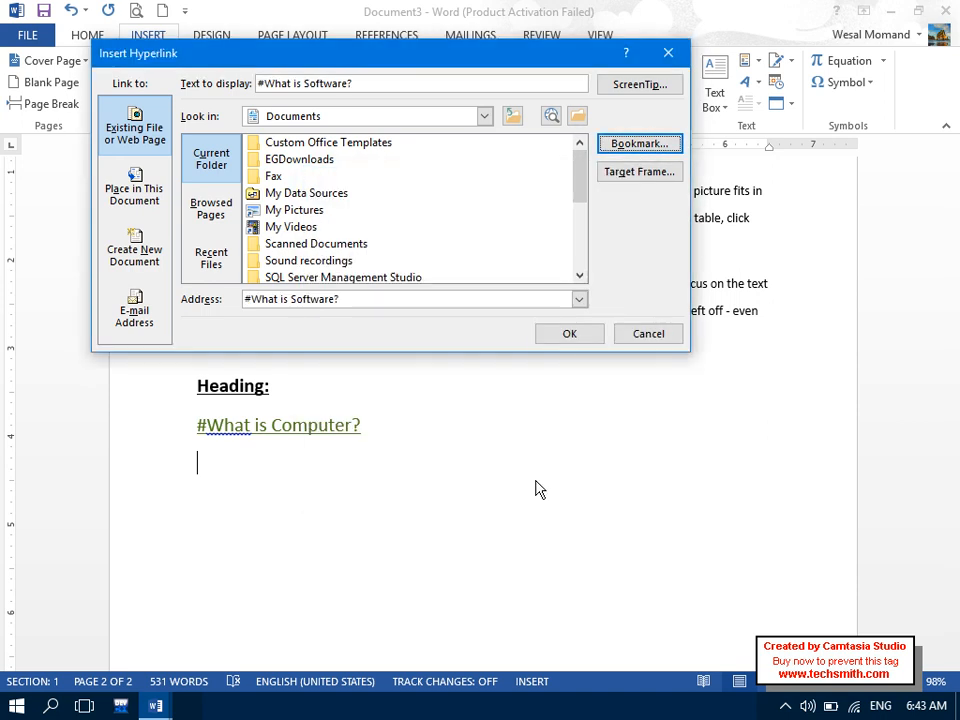
click(570, 334)
key(Return)
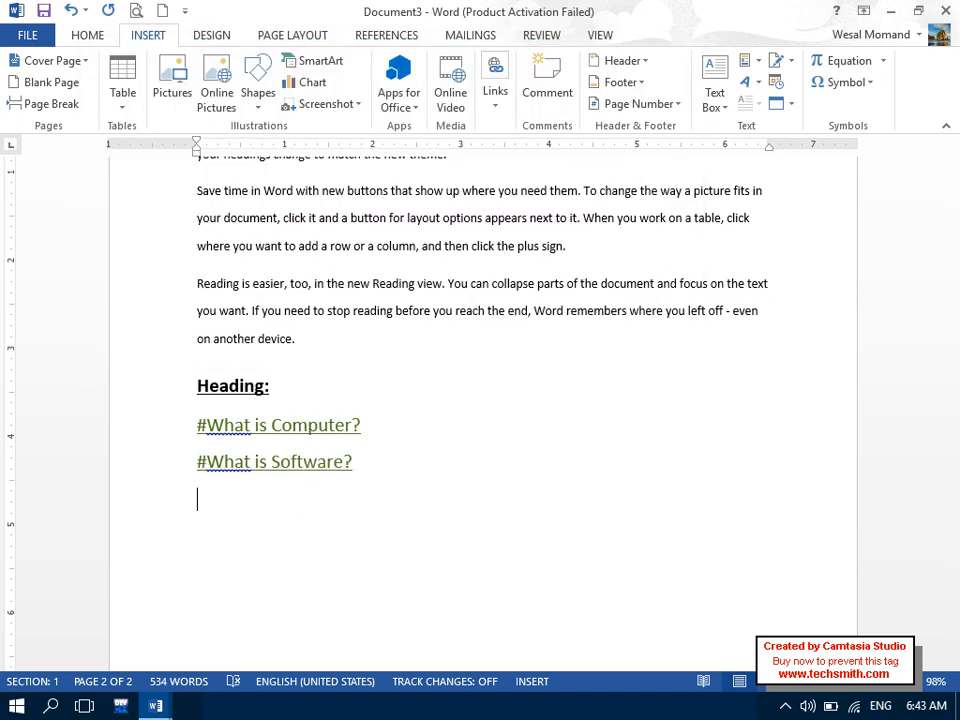
- Insert a hyperlink to the 'What is Hardware?' heading and add an empty line below
click(496, 100)
click(503, 165)
click(638, 143)
click(405, 291)
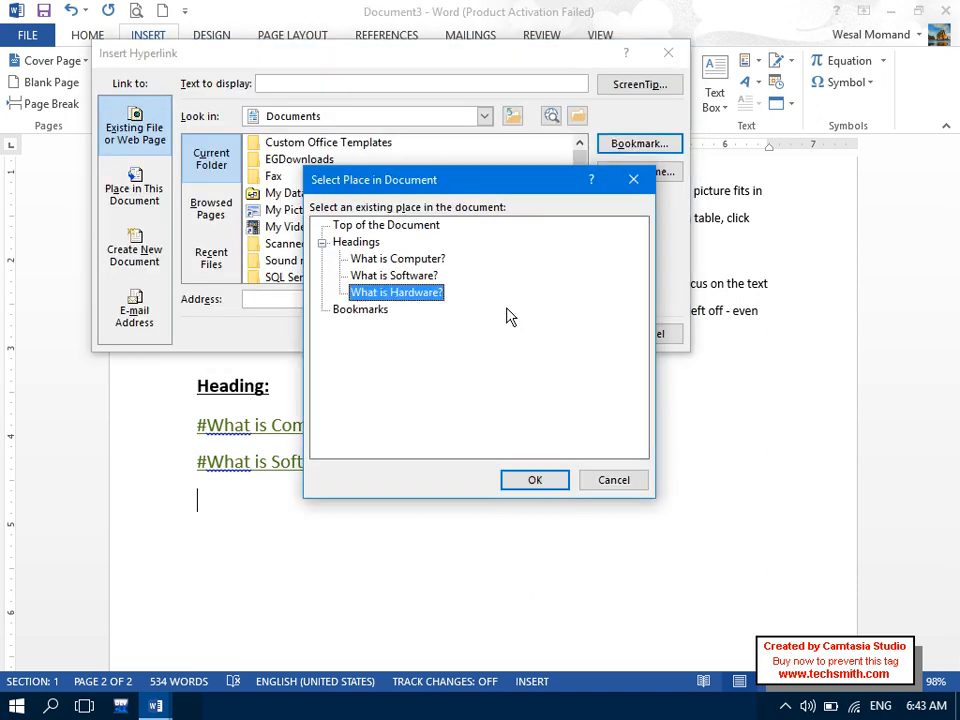
click(535, 479)
click(546, 333)
click(510, 460)
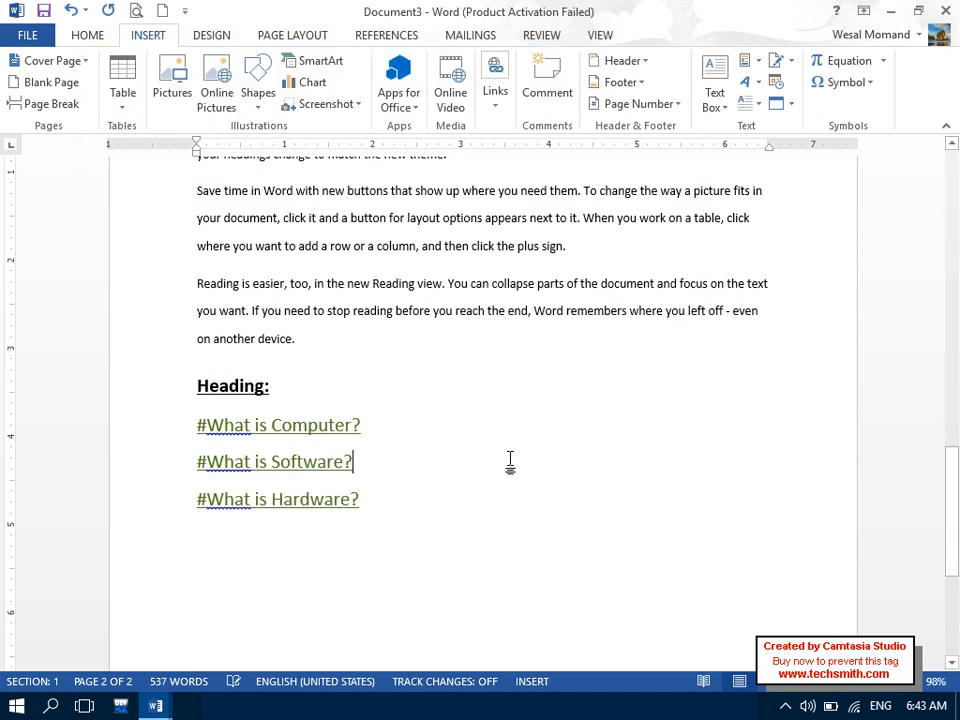
key(Return)
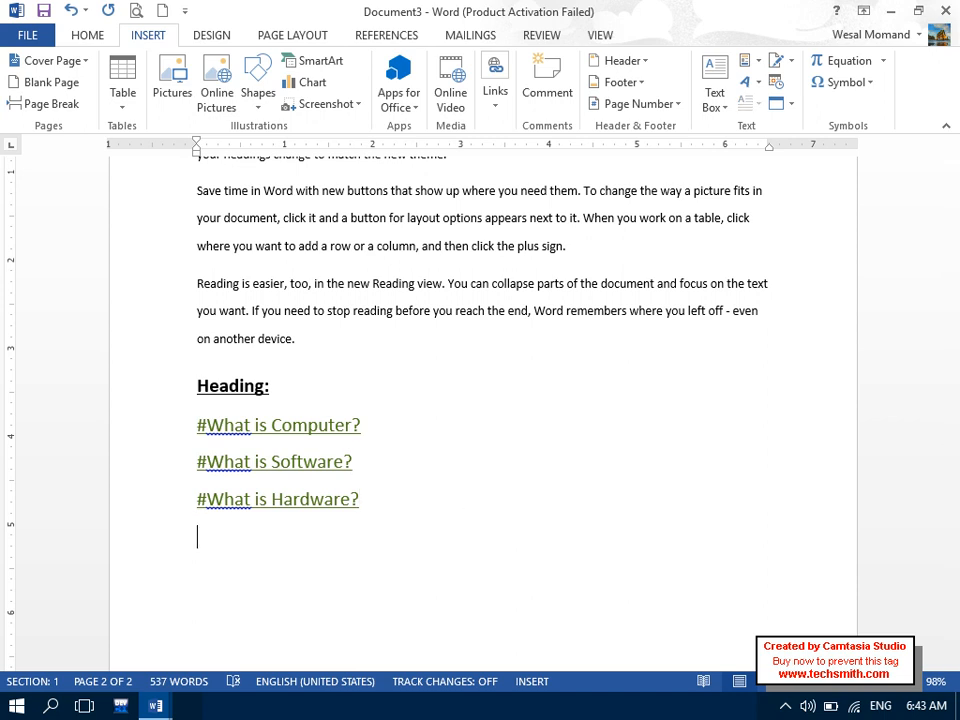
- Change 'What' to lowercase 'what' in the Hardware, Software and Computer links via spelling suggestions
right_click(238, 503)
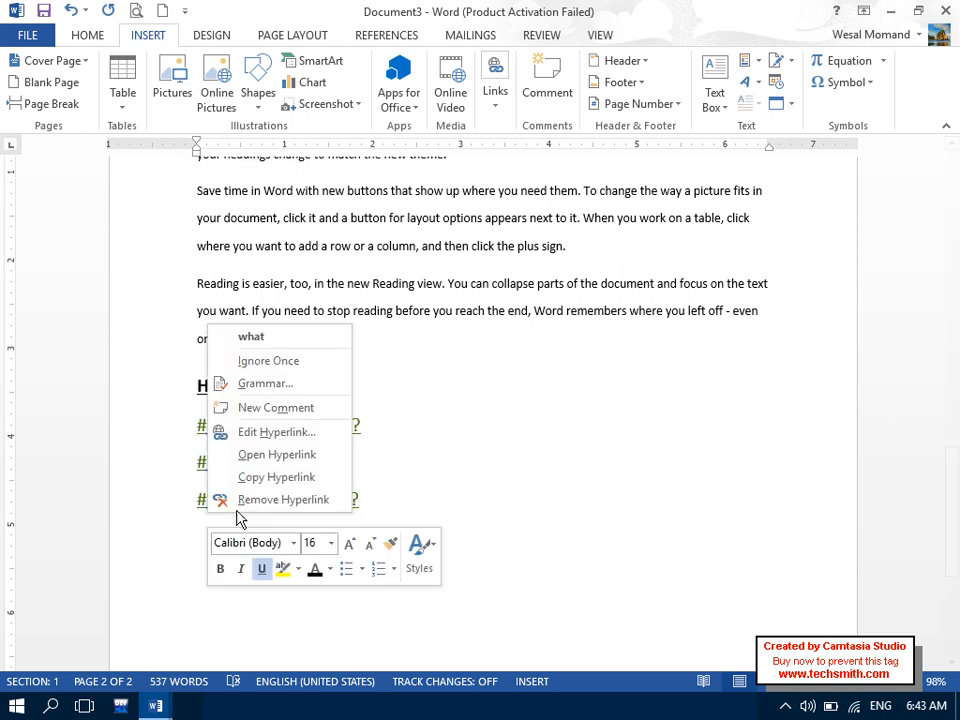
click(252, 337)
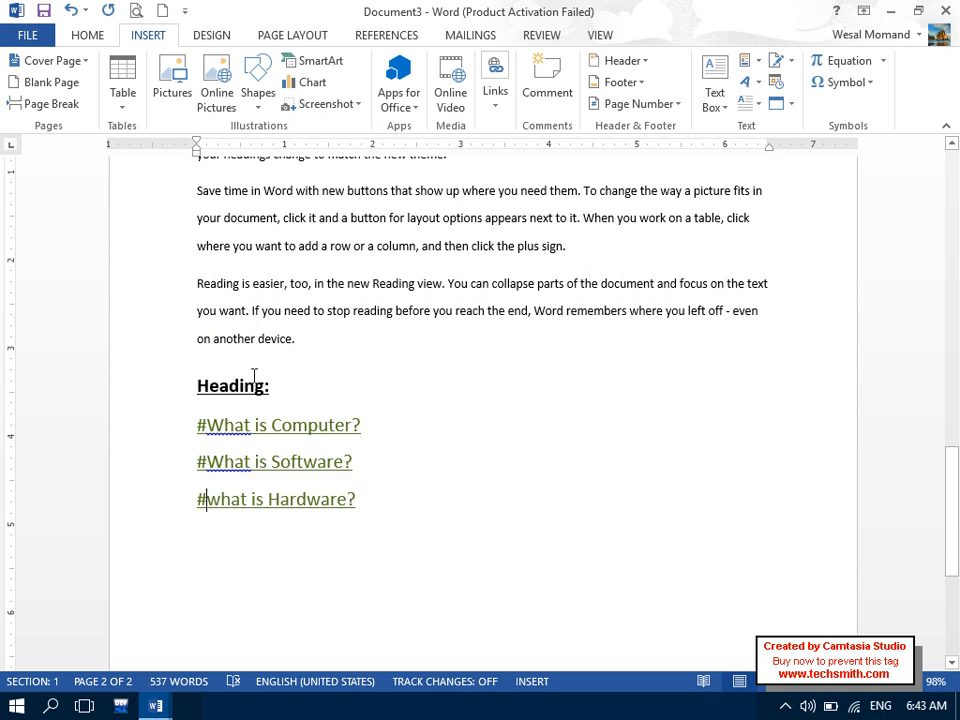
right_click(229, 461)
click(251, 485)
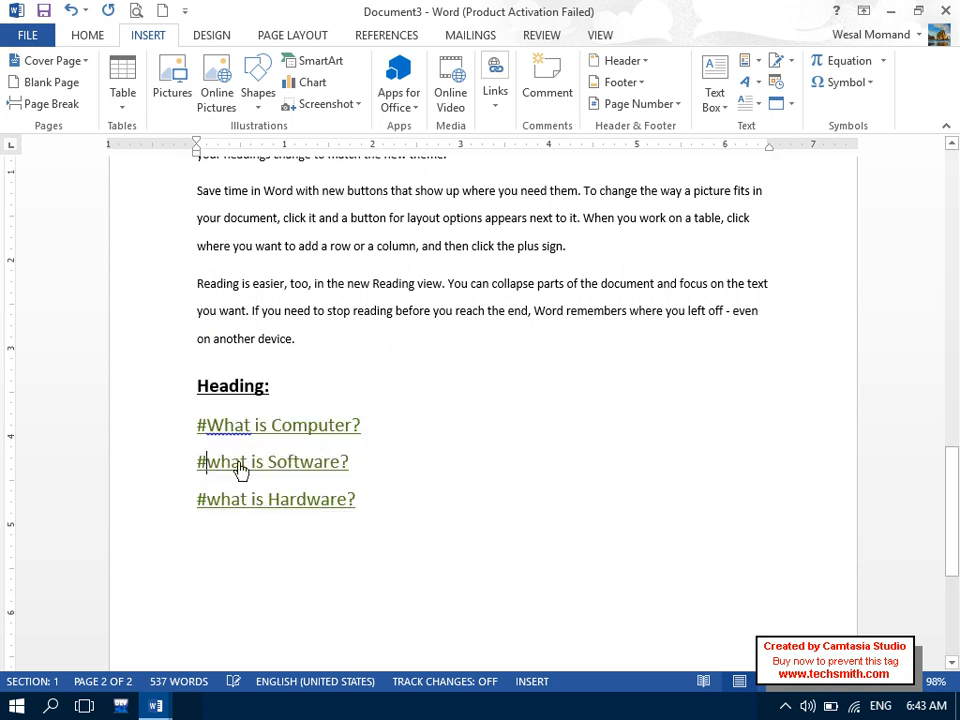
right_click(223, 425)
click(250, 451)
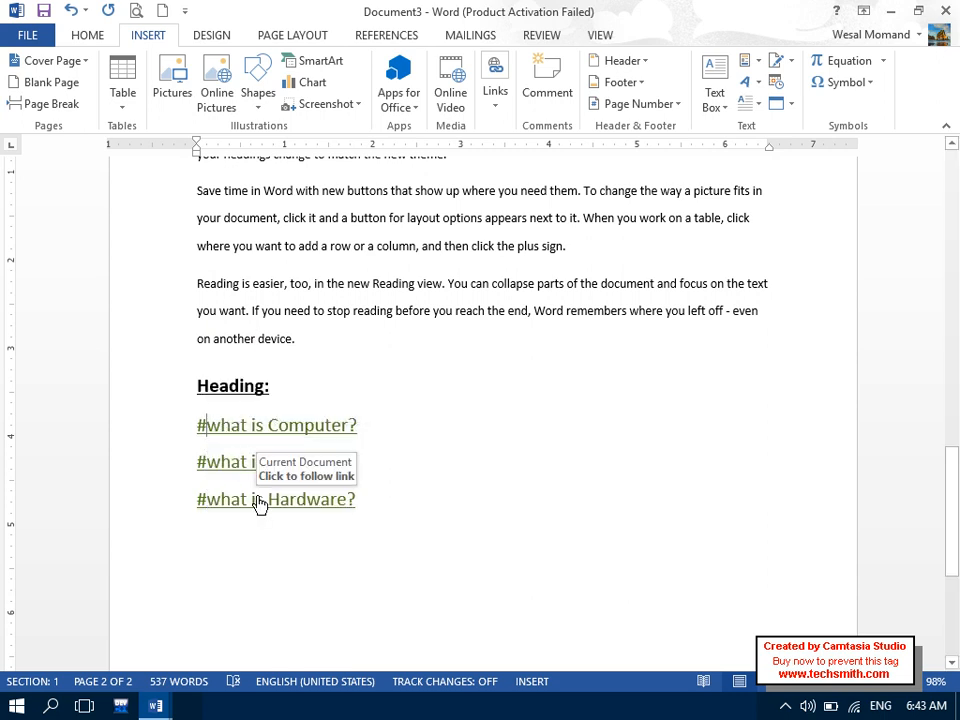
- Test the Computer and Hardware links to confirm they jump to their headings
click(253, 441)
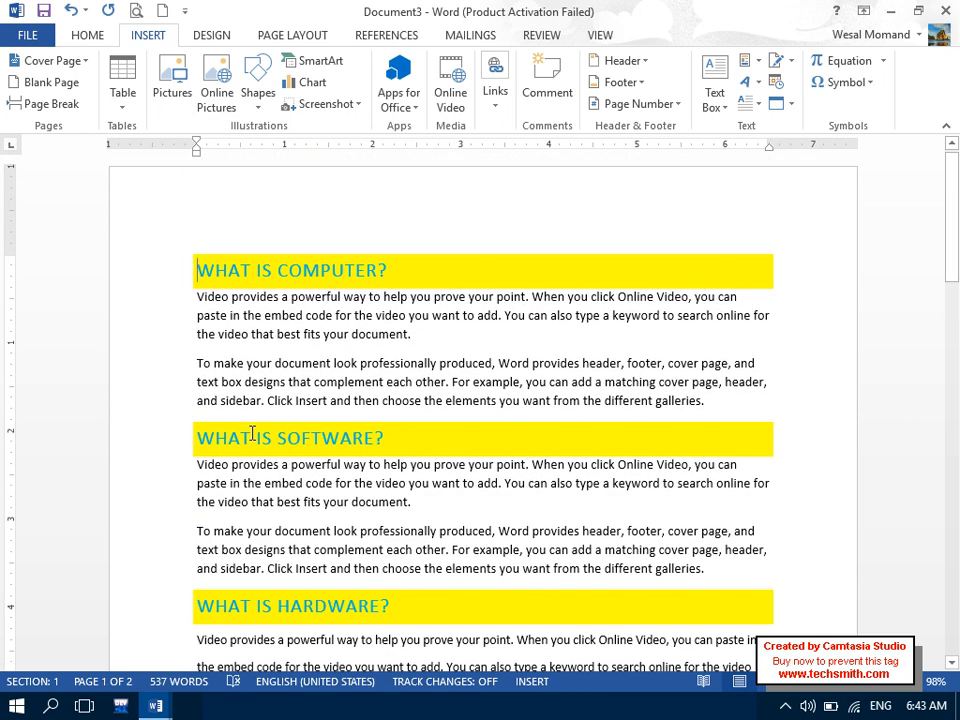
drag(952, 244, 955, 513)
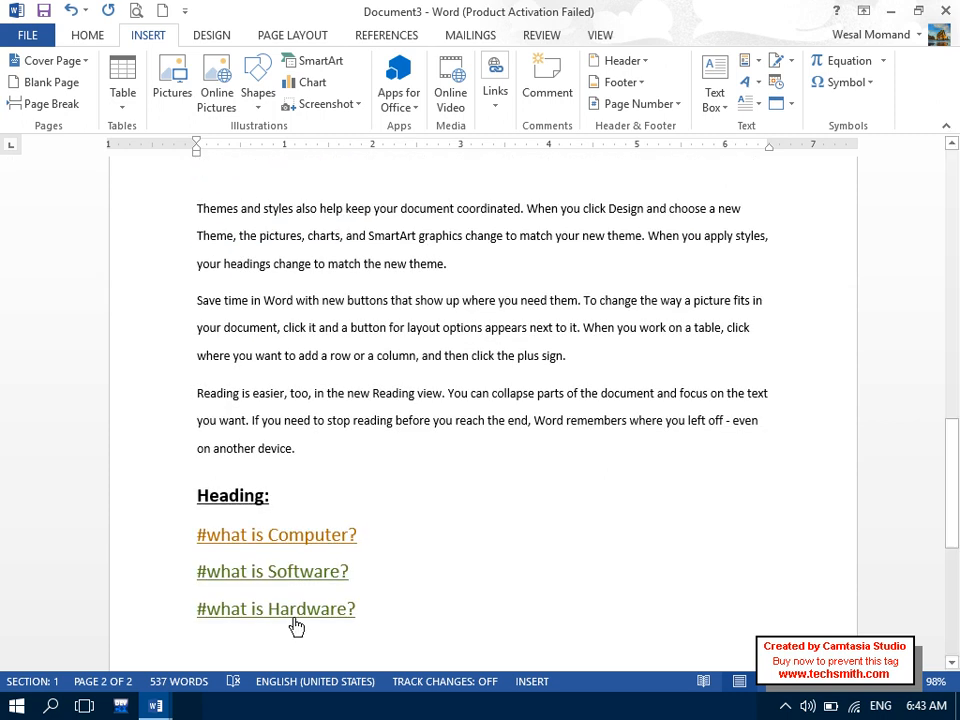
click(295, 610)
drag(952, 320, 952, 530)
click(272, 398)
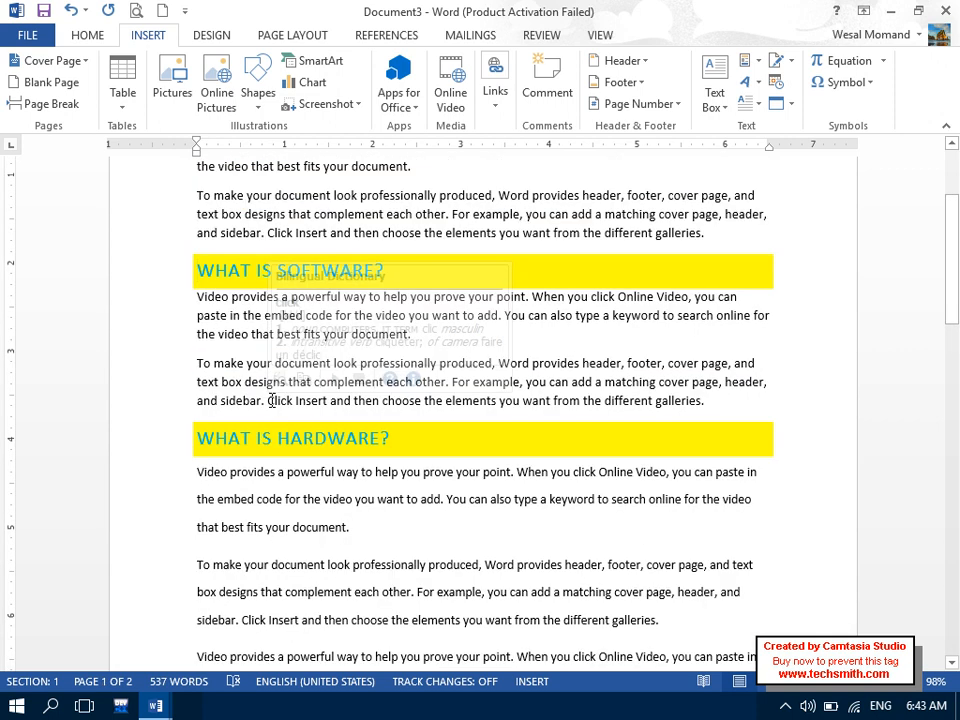
click(483, 108)
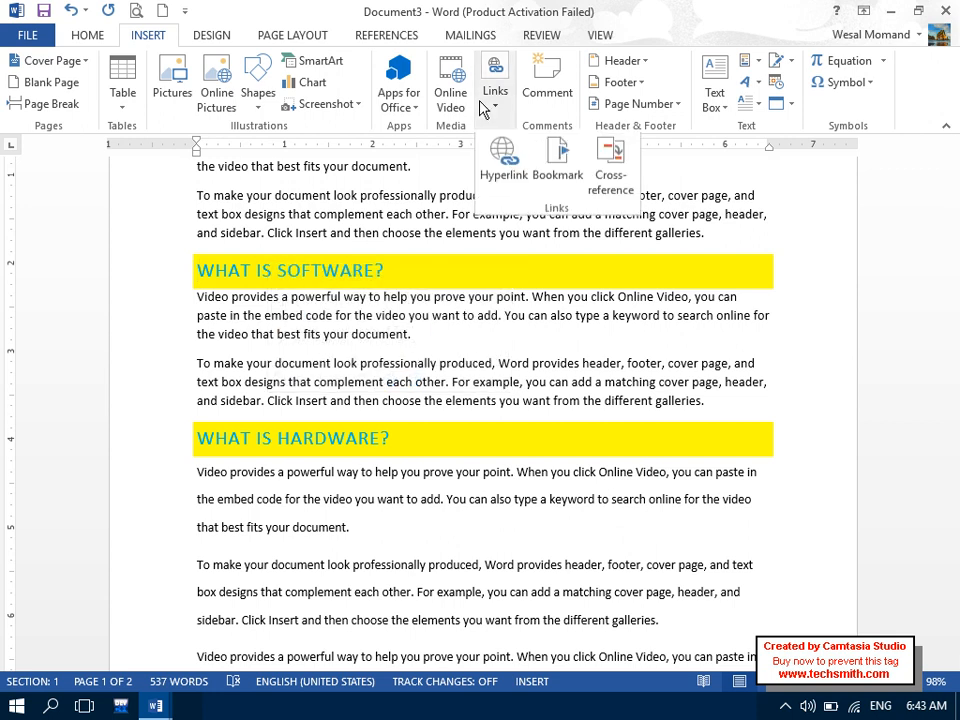
click(502, 162)
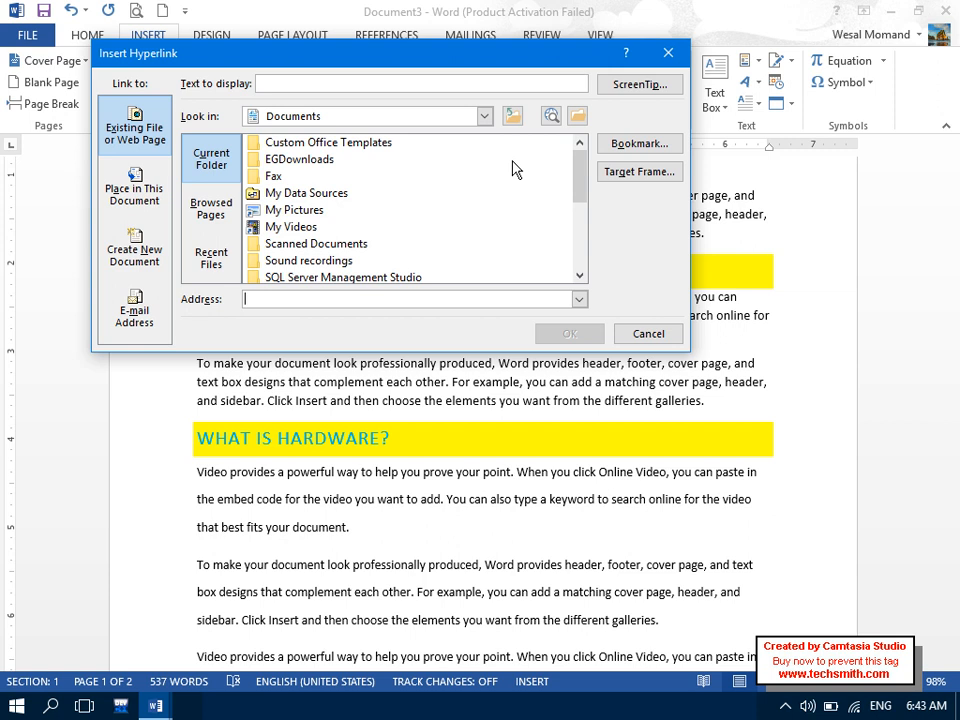
click(624, 148)
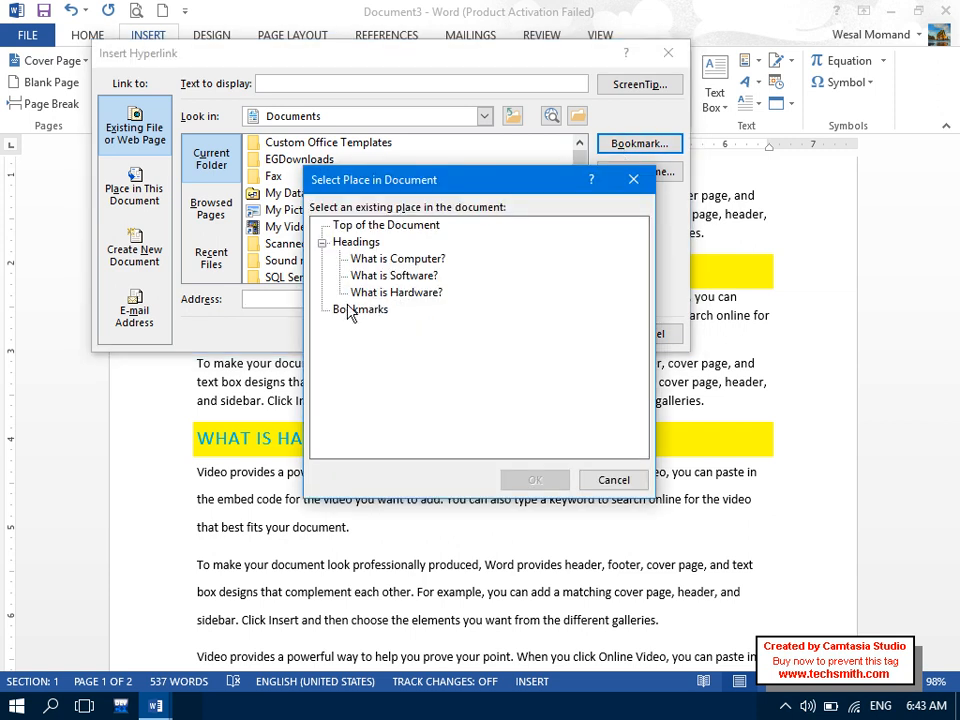
click(613, 479)
click(644, 333)
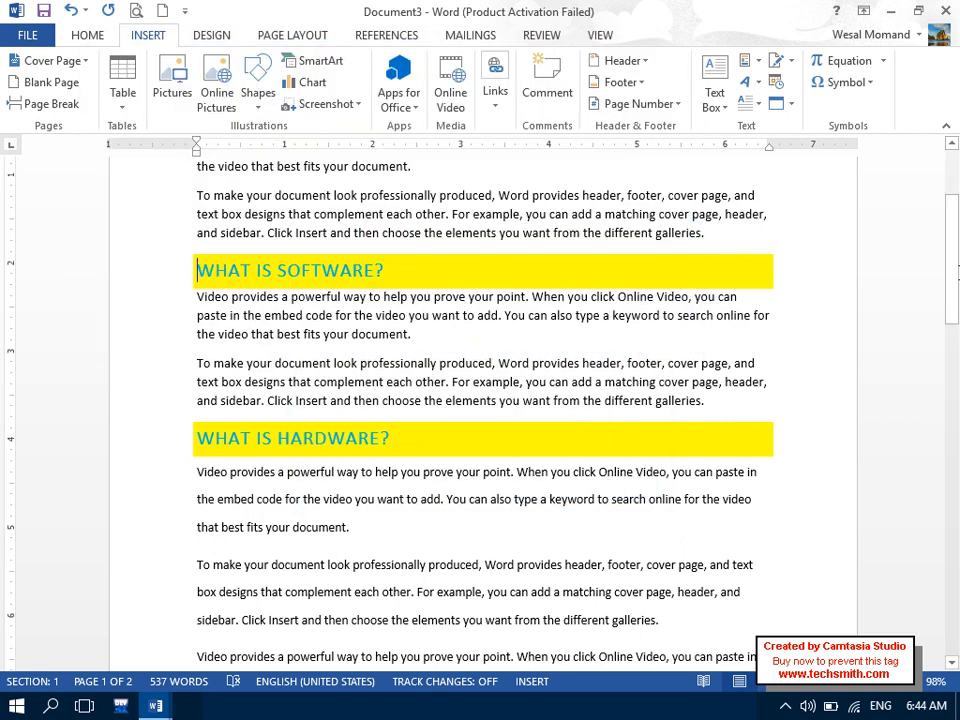
scroll(646, 331, up, 4)
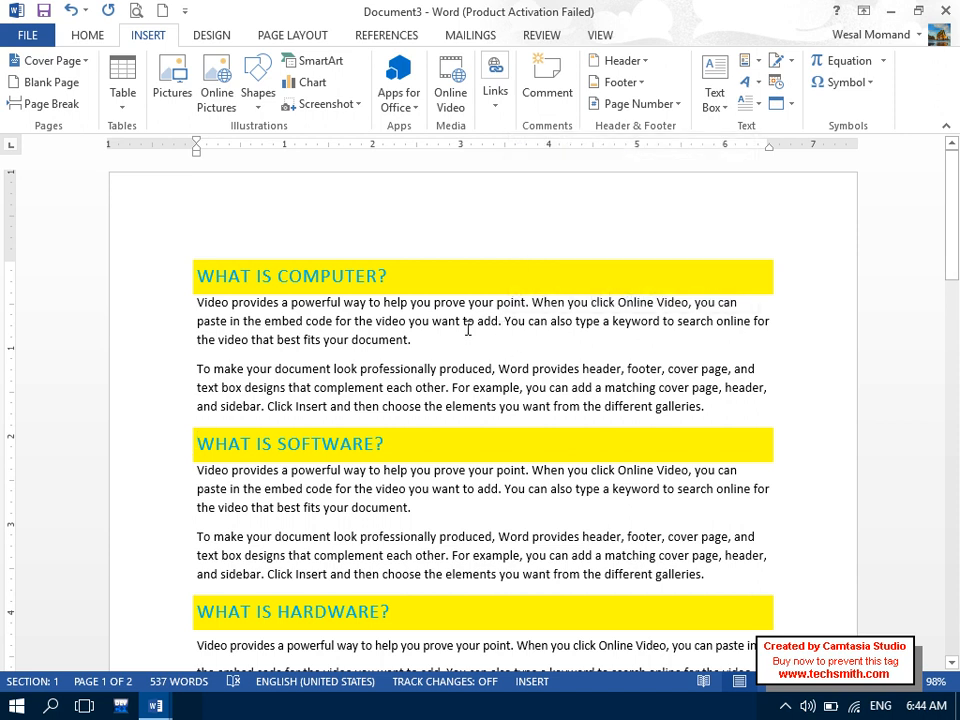
- Bookmark 'want to add.' in the first paragraph as First
drag(504, 322, 439, 324)
click(490, 104)
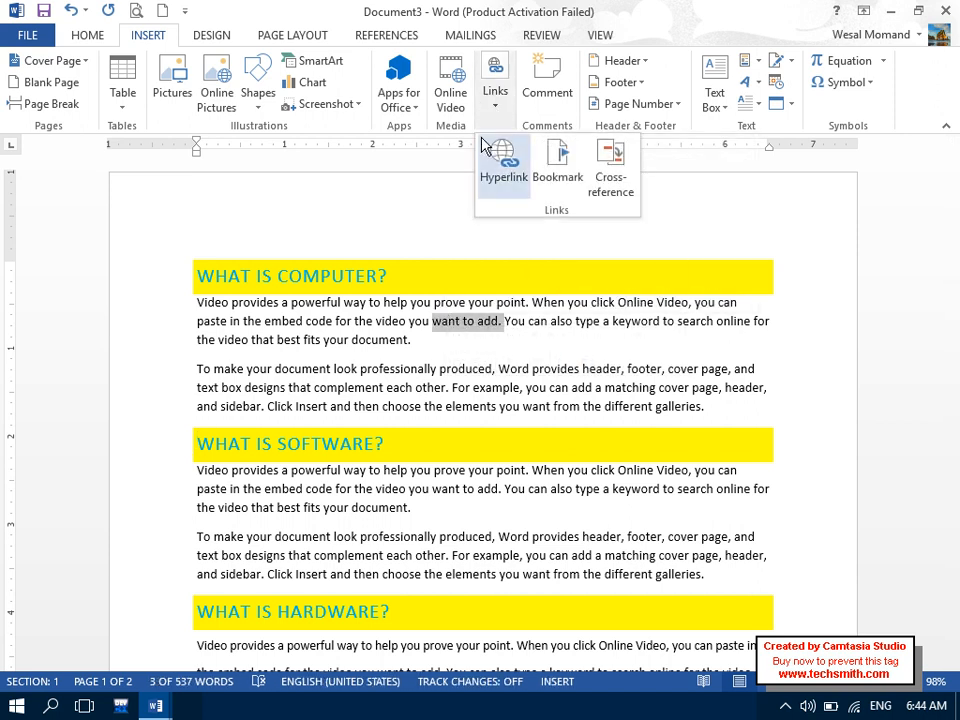
click(552, 168)
key(Caps_Lock)
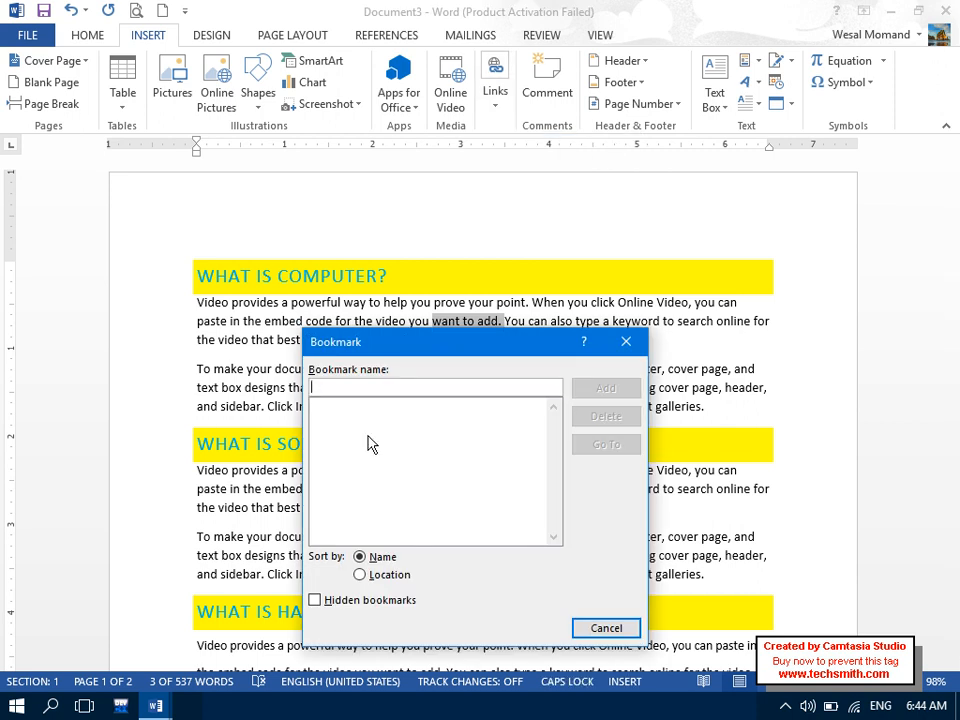
text(First)
key(Caps_Lock)
key(Return)
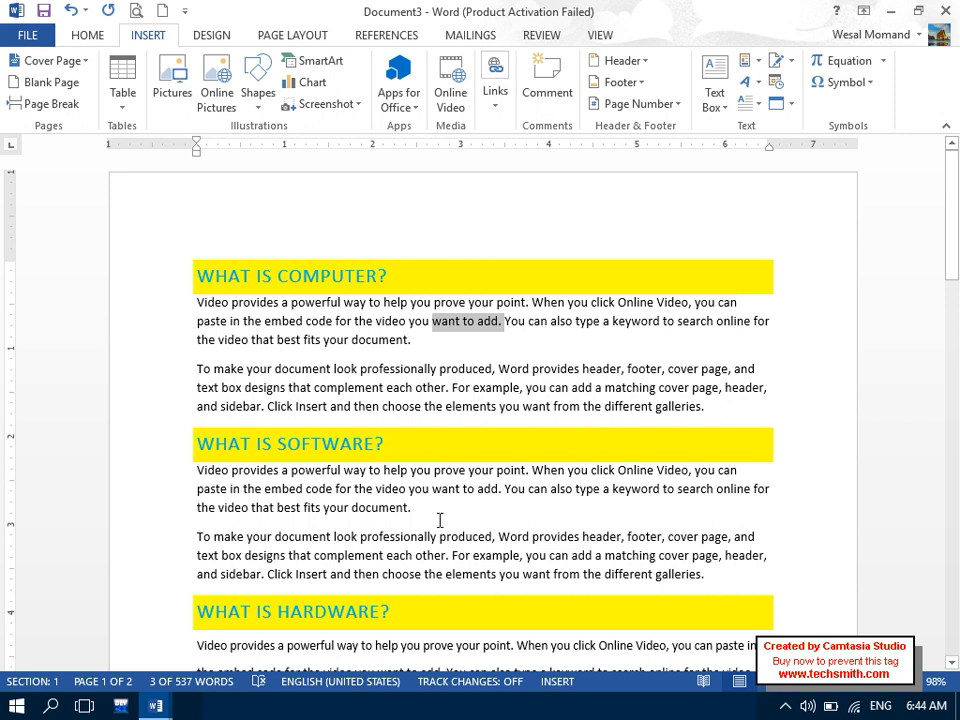
- Bookmark 'different galleries.' in the Software section as Second
drag(411, 507, 352, 507)
drag(693, 575, 605, 579)
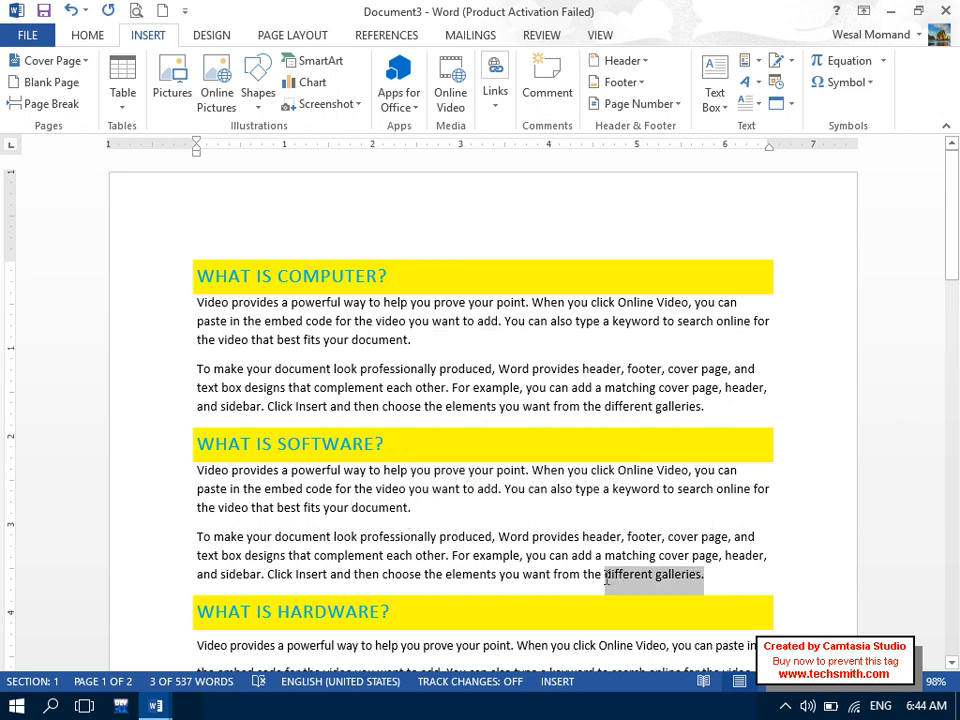
click(495, 94)
click(558, 185)
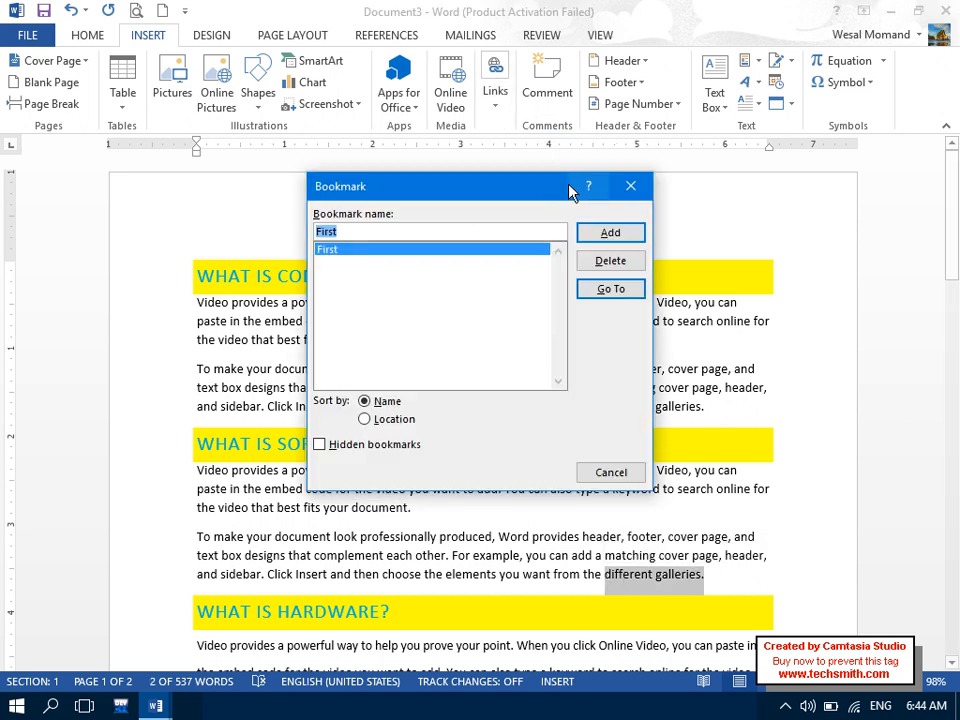
key(Caps_Lock)
key(BackSpace)
text(sE)
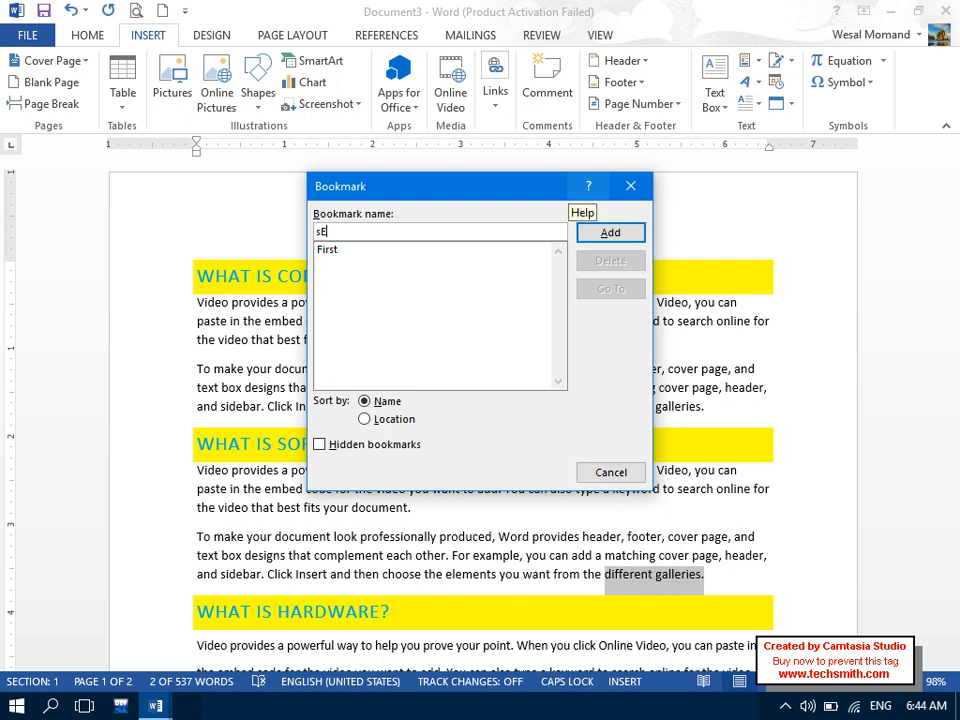
key(Caps_Lock)
text(econd)
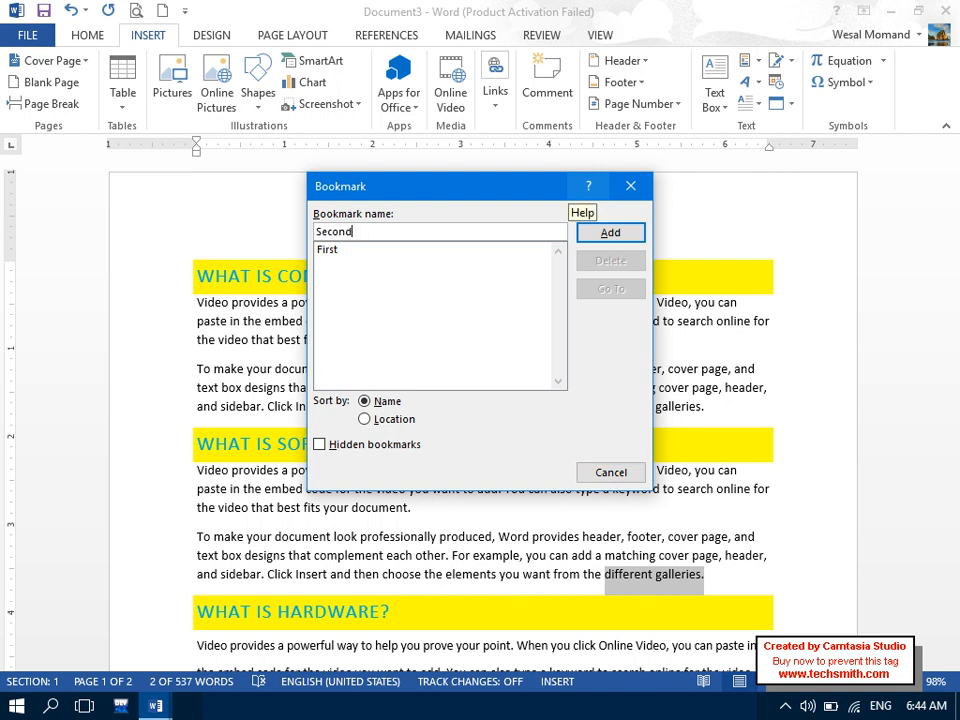
click(612, 236)
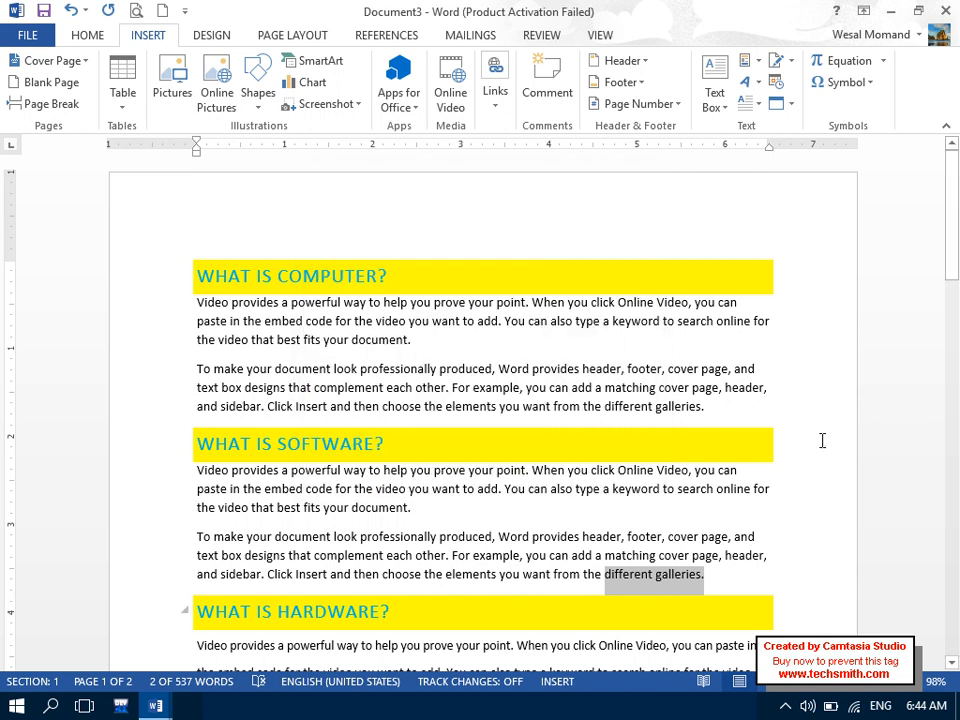
- Bookmark 'video you want to add.' as Third
scroll(529, 386, down, 10)
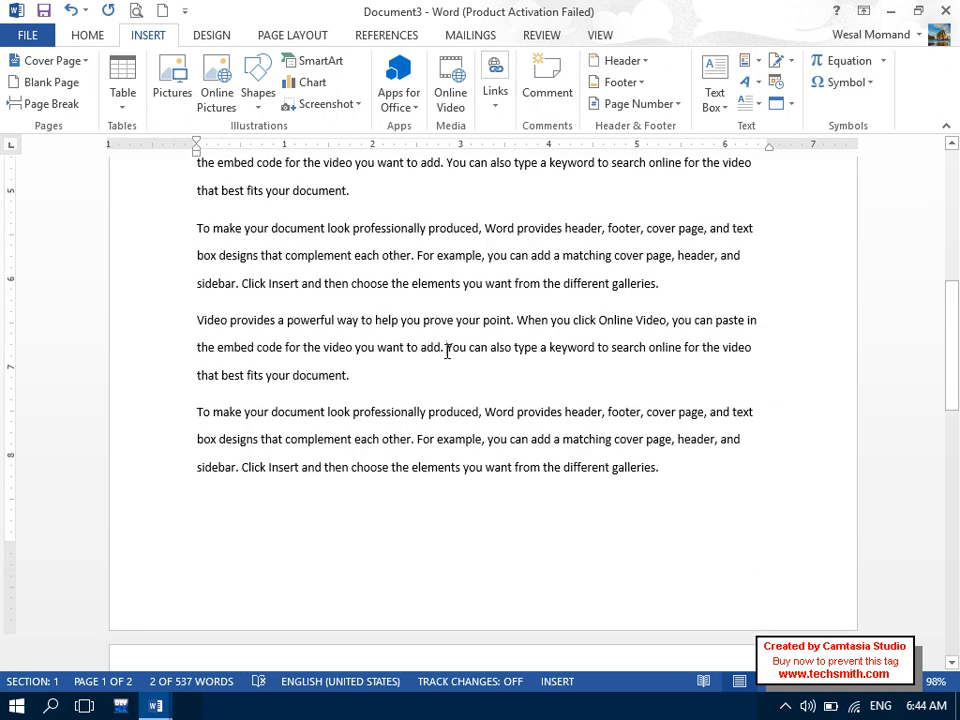
drag(446, 348, 323, 348)
click(495, 92)
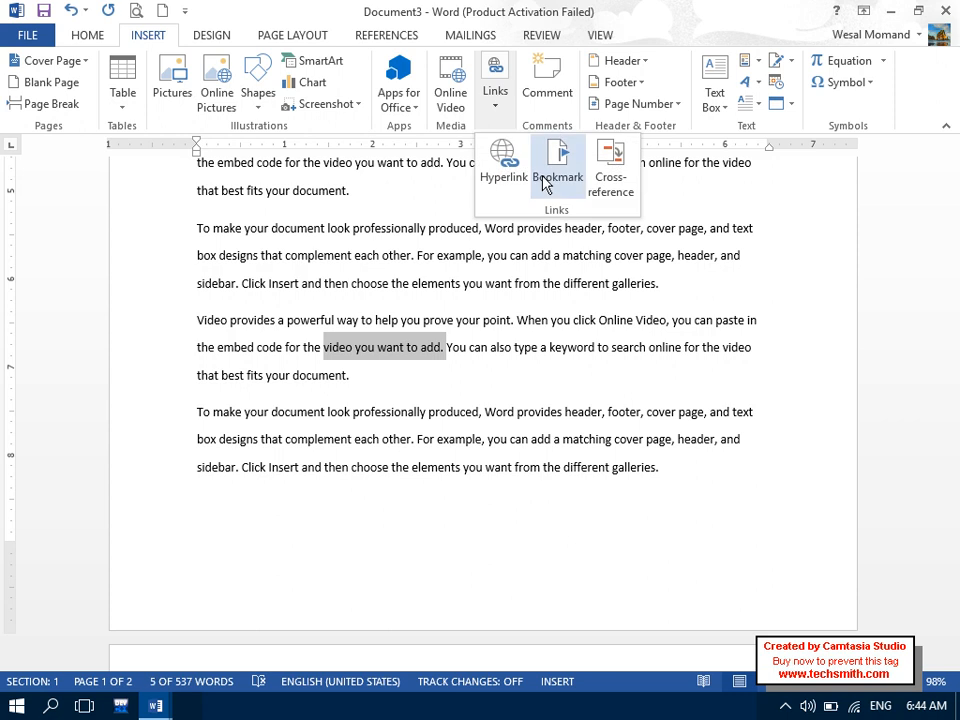
click(545, 180)
key(Caps_Lock)
text(T)
key(Caps_Lock)
text(h)
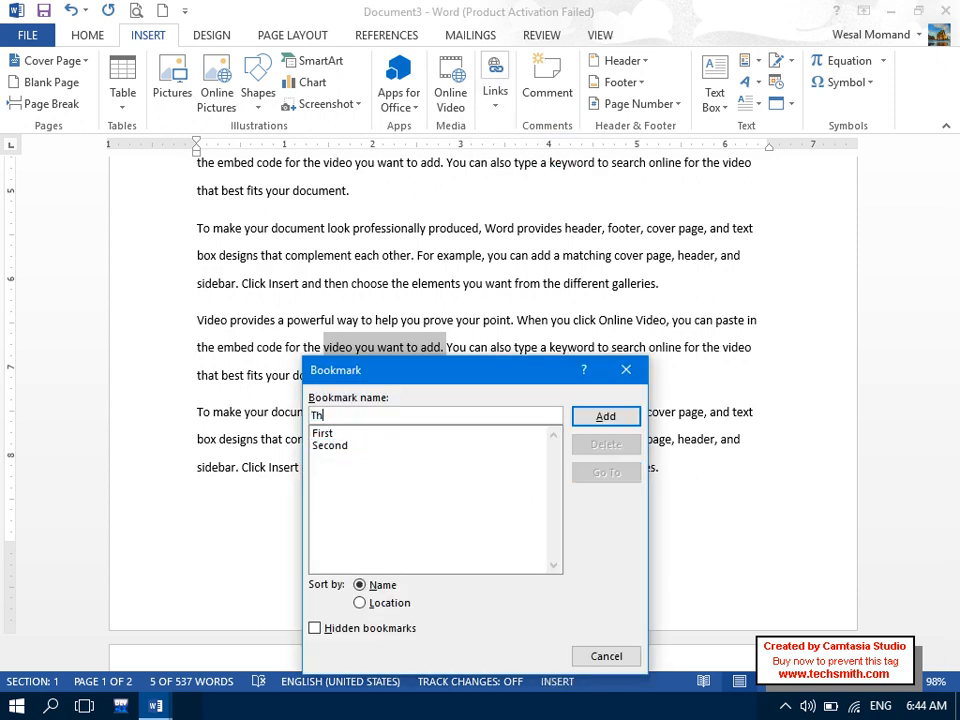
text(ord)
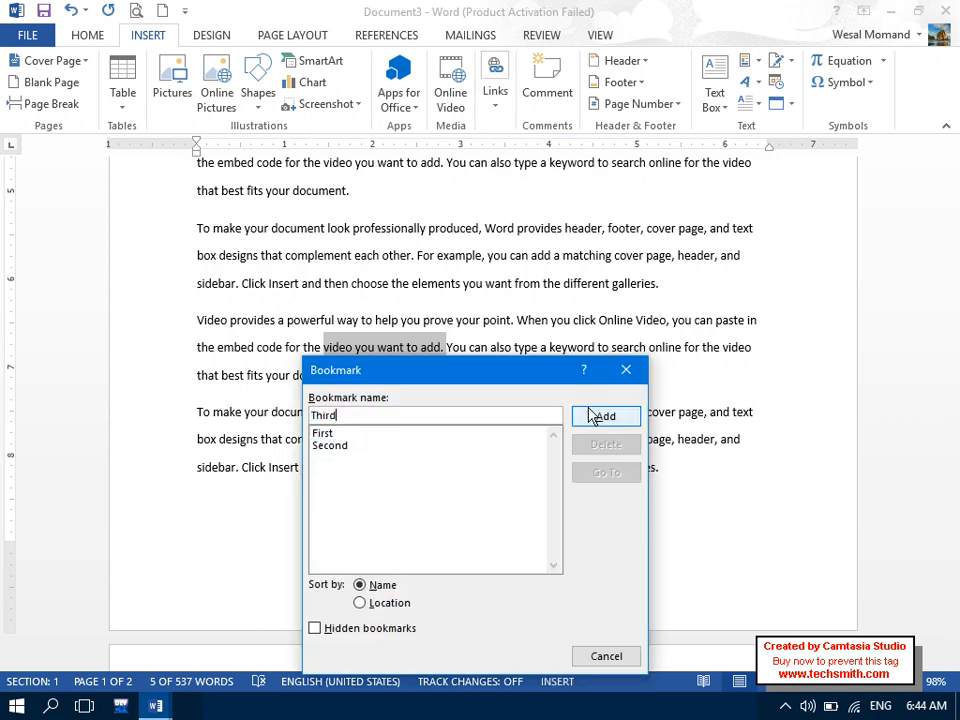
click(596, 416)
- Bookmark 'appears next to it.' on page 2 as Fourth
drag(951, 348, 955, 486)
drag(581, 340, 486, 337)
click(495, 82)
click(557, 153)
key(Caps_Lock)
text(F)
key(Caps_Lock)
text(ourth)
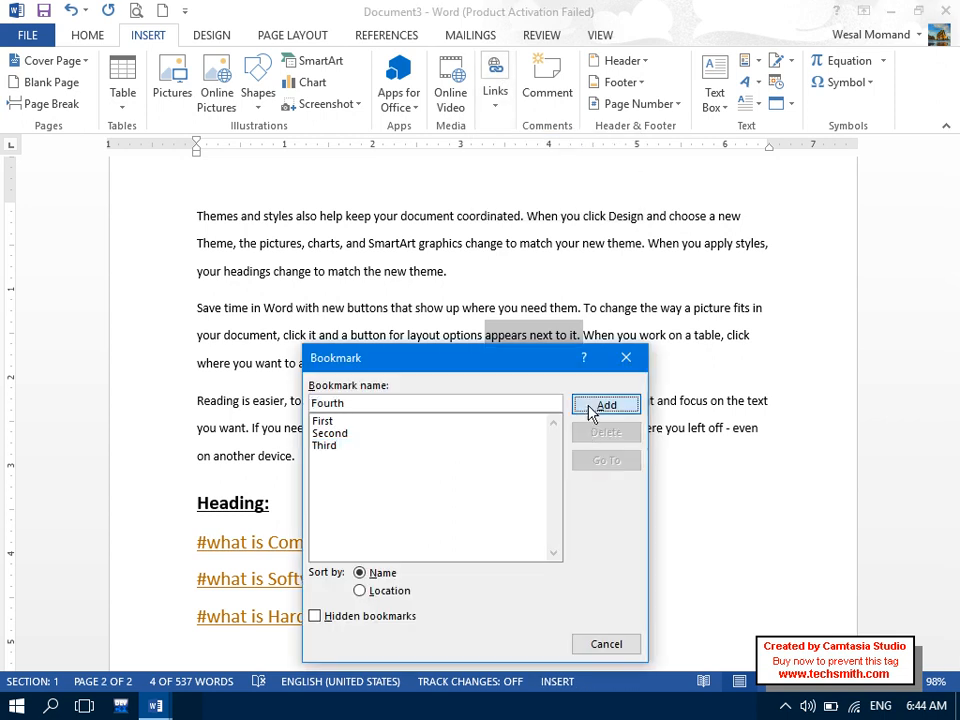
key(Return)
click(581, 632)
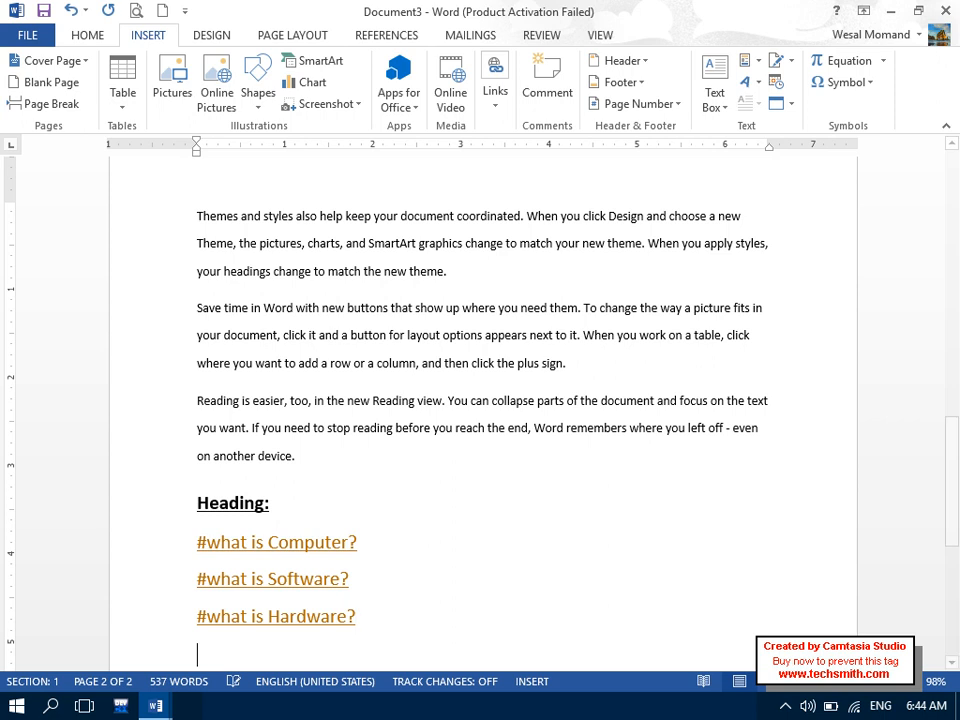
- Type 'BookMarks' below the three '#what is' links and correct it to 'Bookmarks'
drag(952, 438, 952, 499)
key(Caps_Lock)
text(B)
key(Caps_Lock)
text(ookMarks)
key(Return)
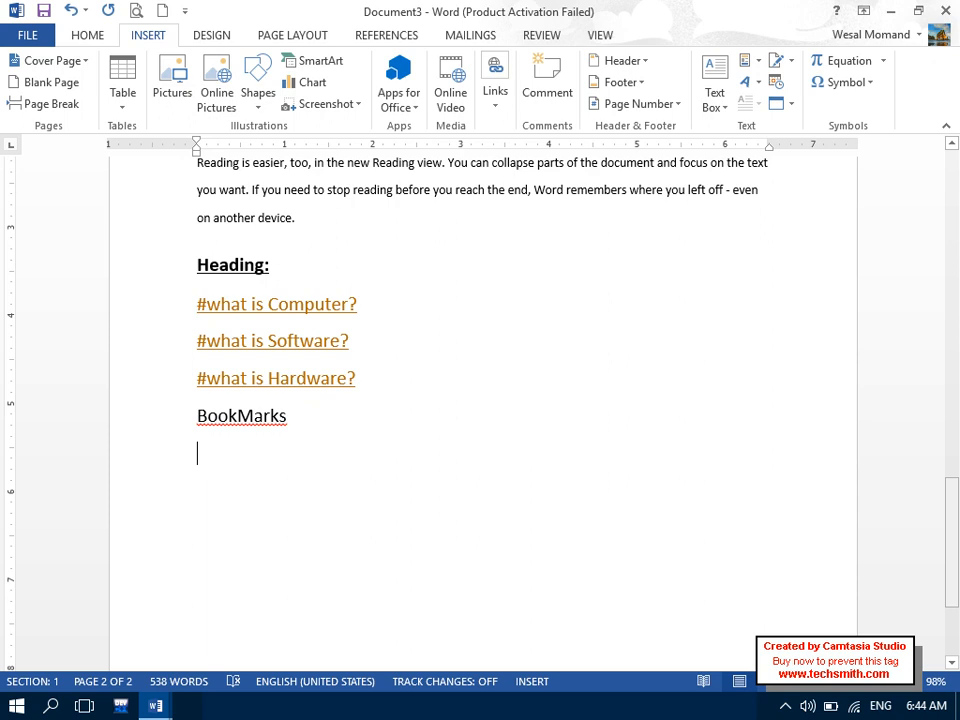
right_click(290, 428)
click(322, 440)
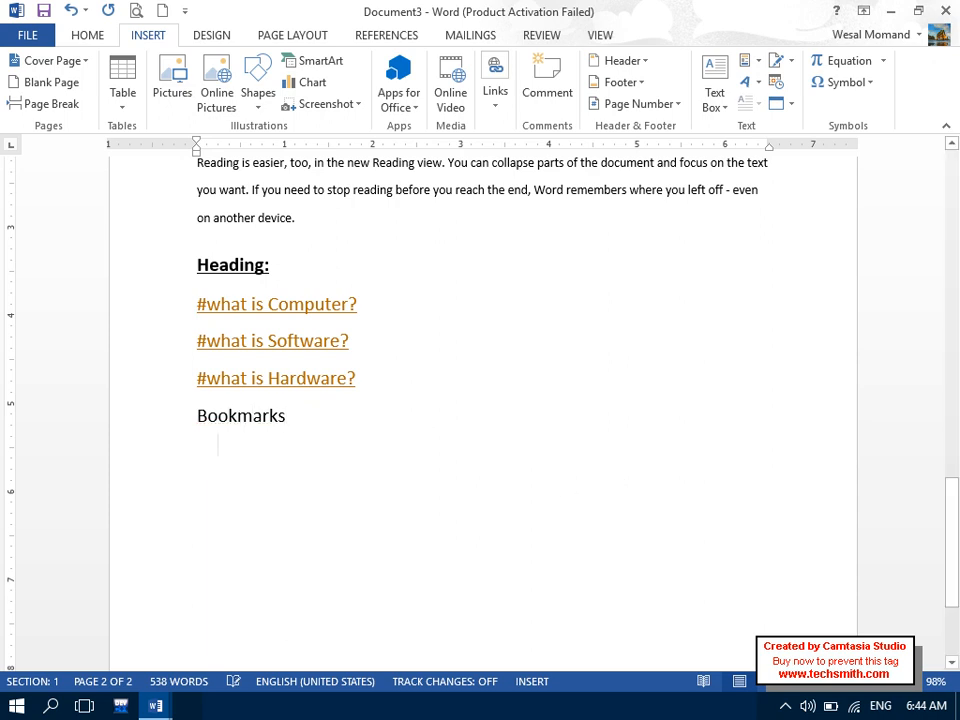
- Start a hyperlink and browse for a target place inside this document
click(495, 88)
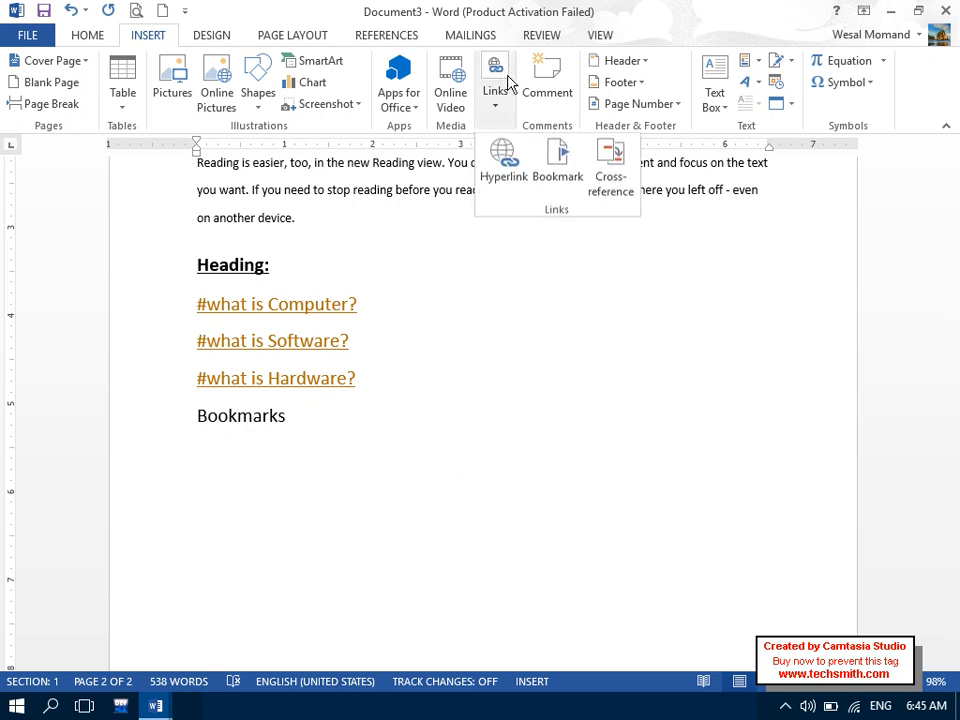
click(510, 172)
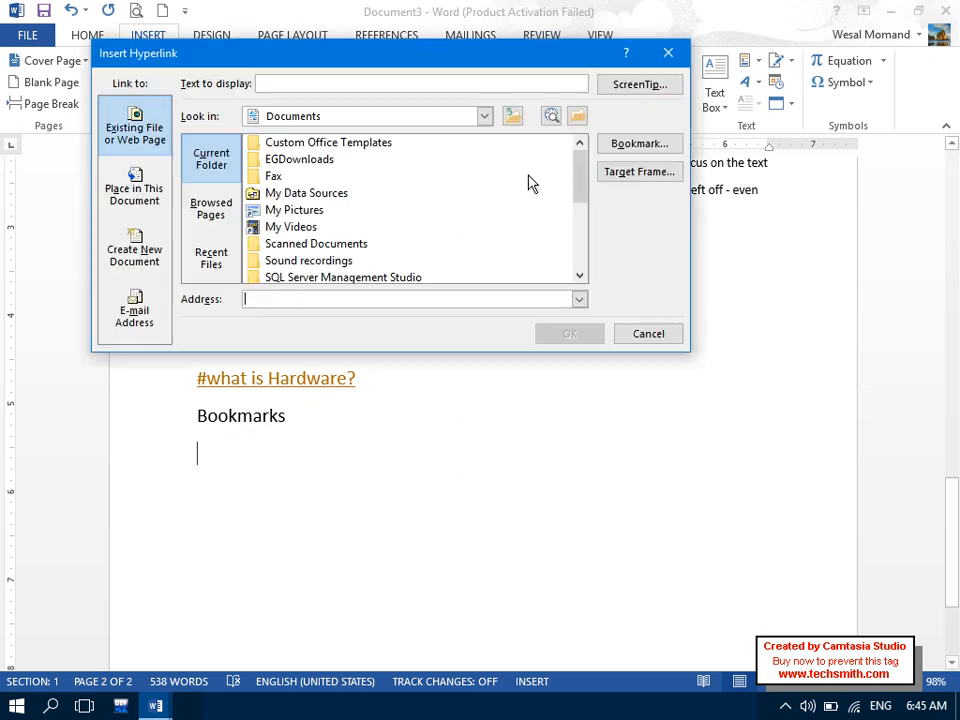
click(633, 144)
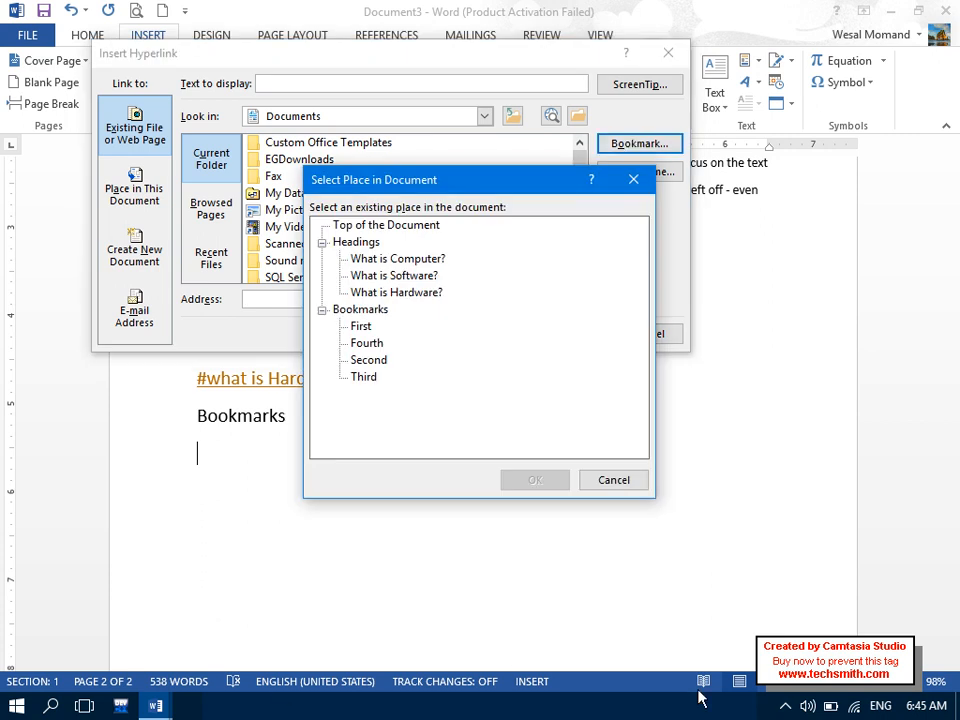
click(787, 707)
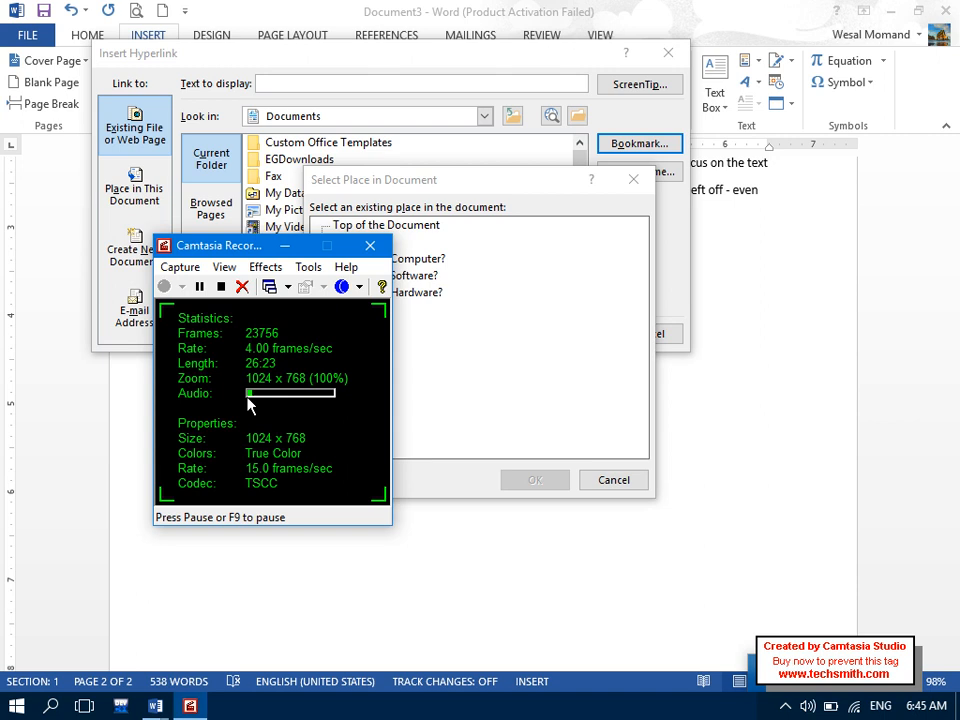
click(199, 288)
click(164, 288)
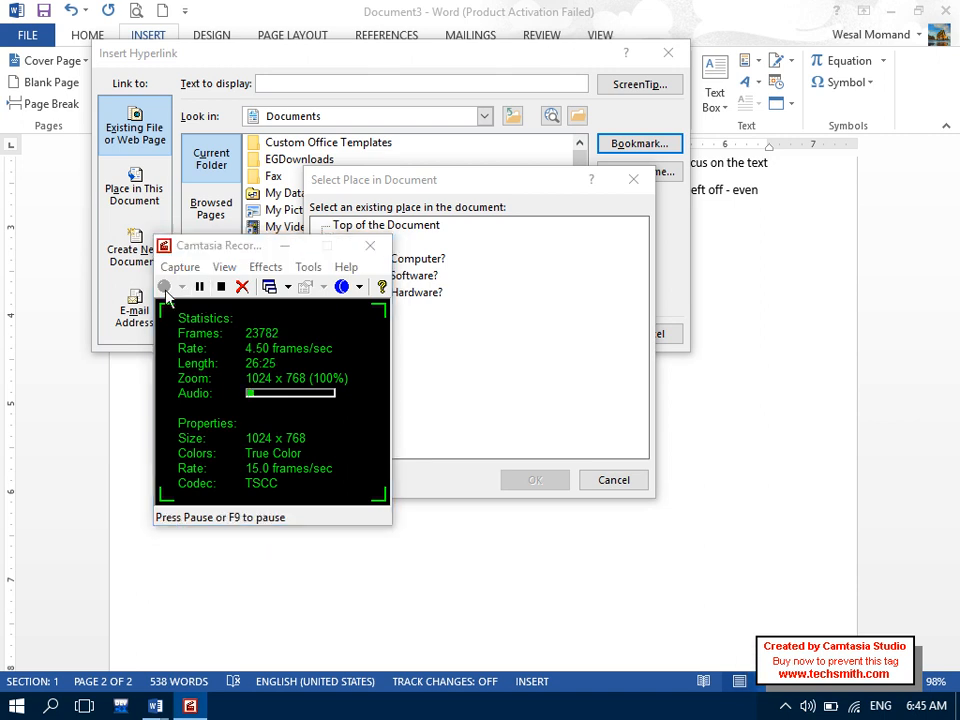
click(285, 245)
click(676, 457)
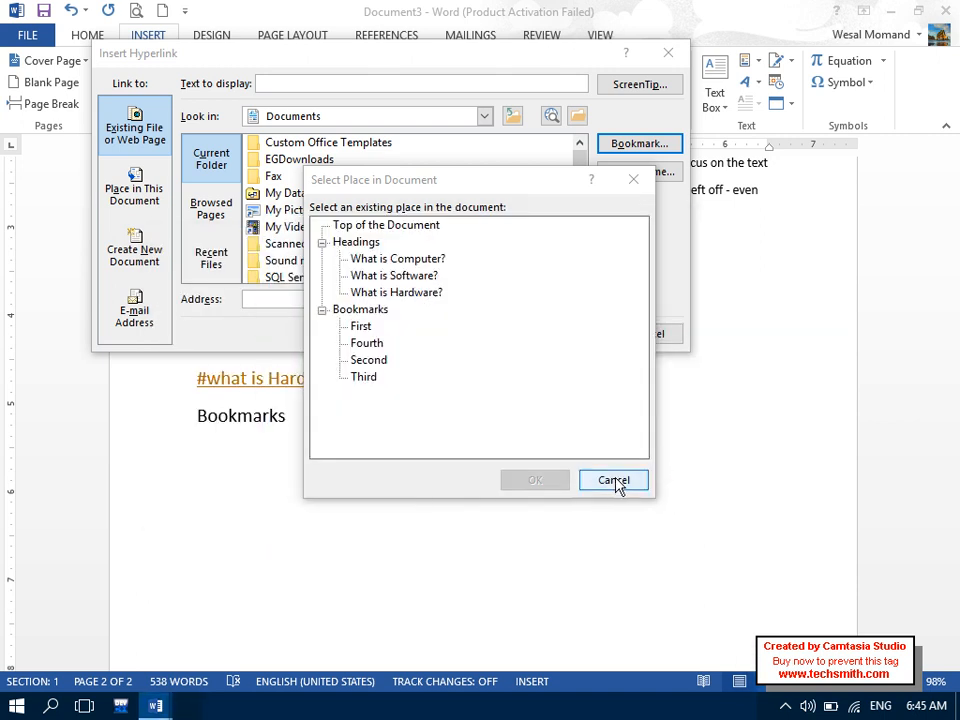
click(617, 482)
- Insert a #First link to the First bookmark below the Bookmarks line
click(628, 146)
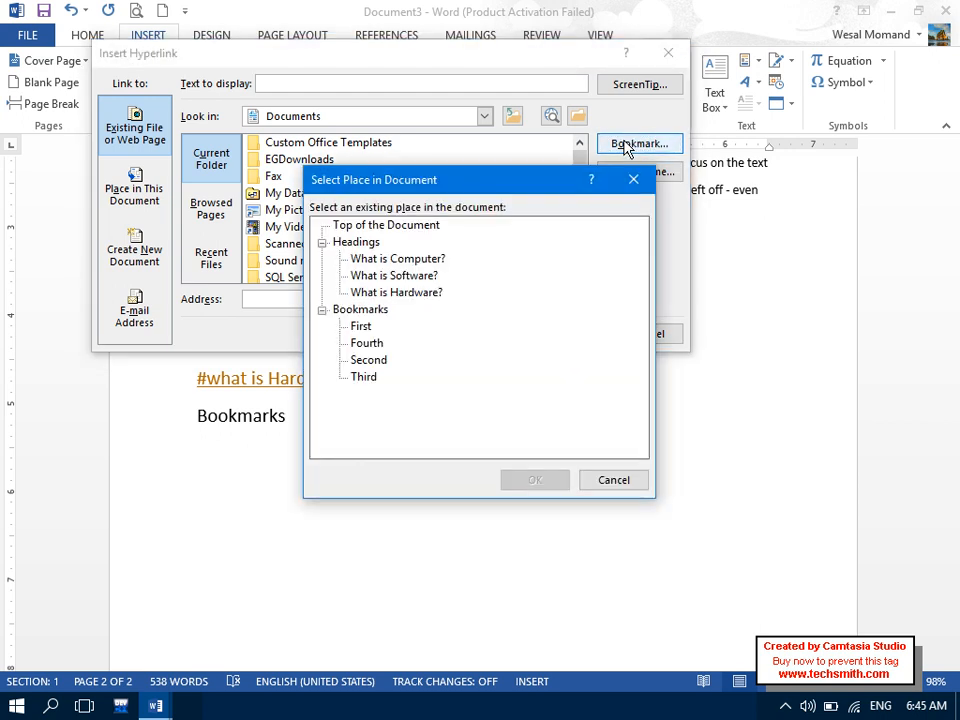
click(369, 328)
click(379, 347)
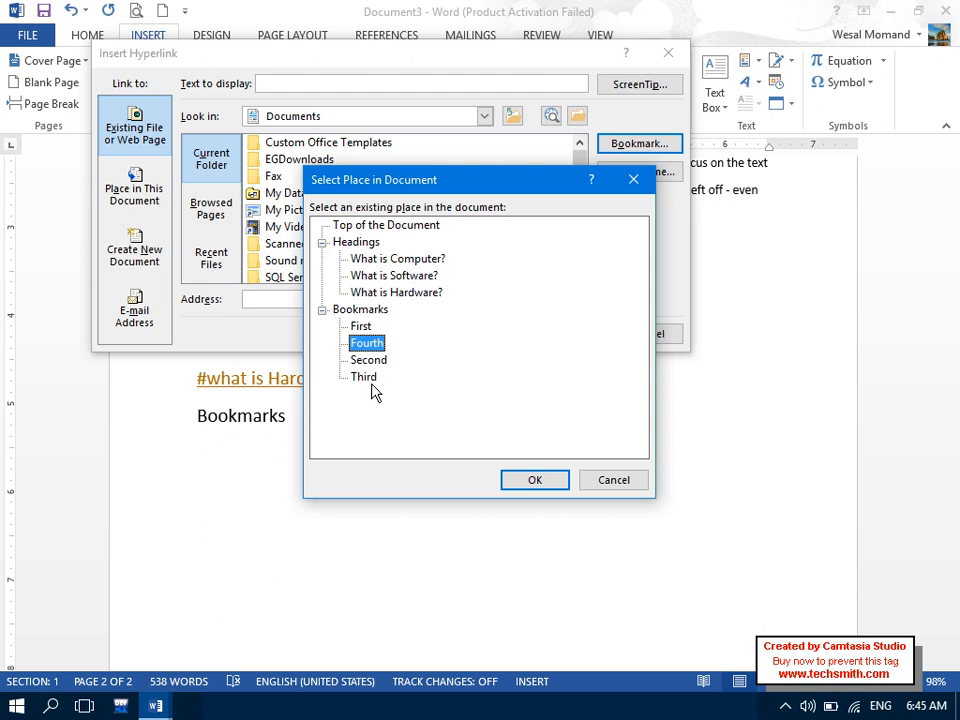
click(543, 479)
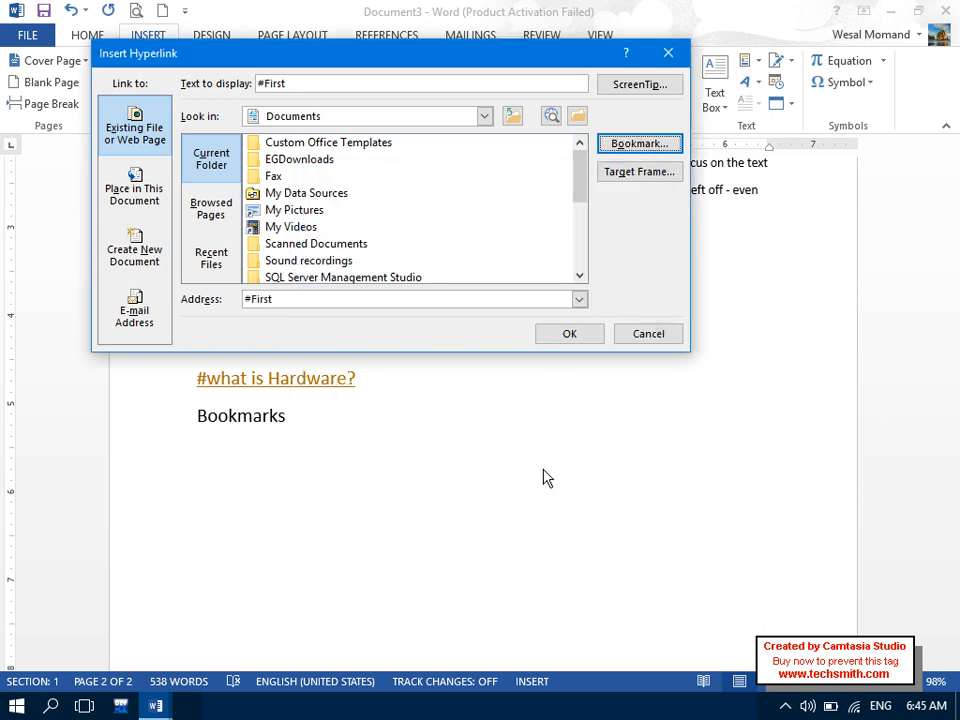
click(557, 340)
key(Return)
- Add a #Second link pointing to the Second bookmark on the next line
click(495, 92)
click(500, 160)
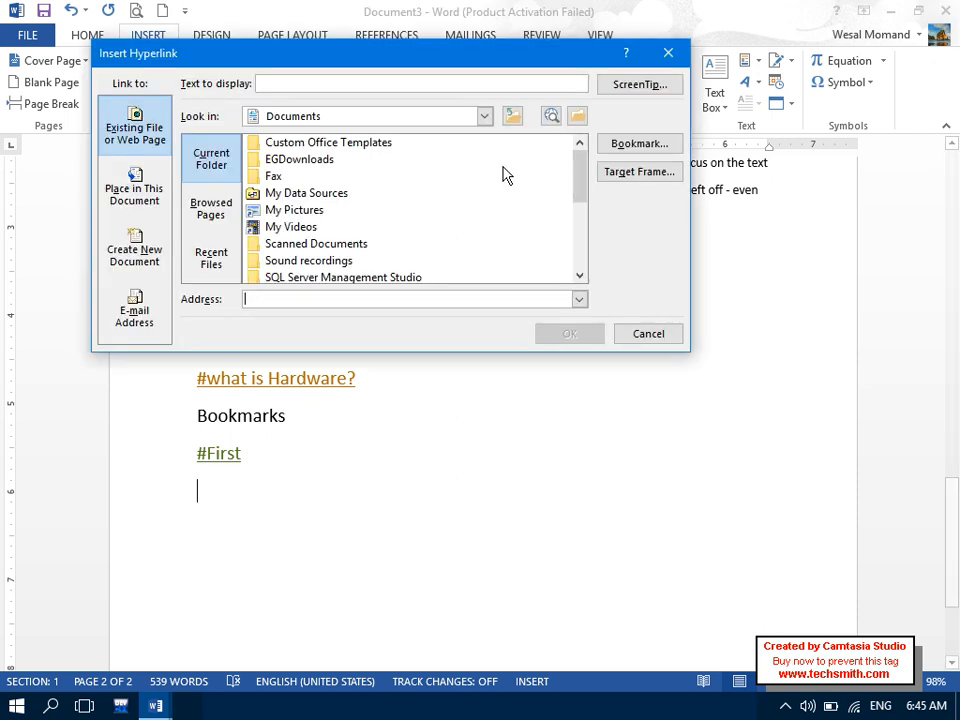
click(637, 152)
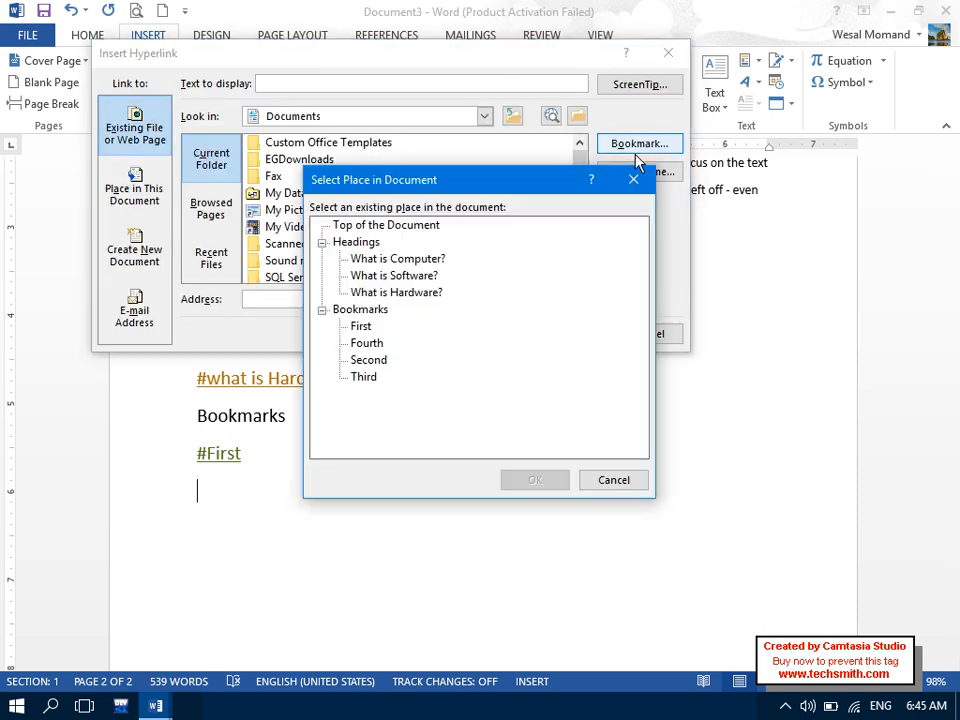
click(370, 361)
click(510, 480)
click(568, 332)
key(Return)
- Add a #Third link pointing to the Third bookmark on a new line
click(495, 90)
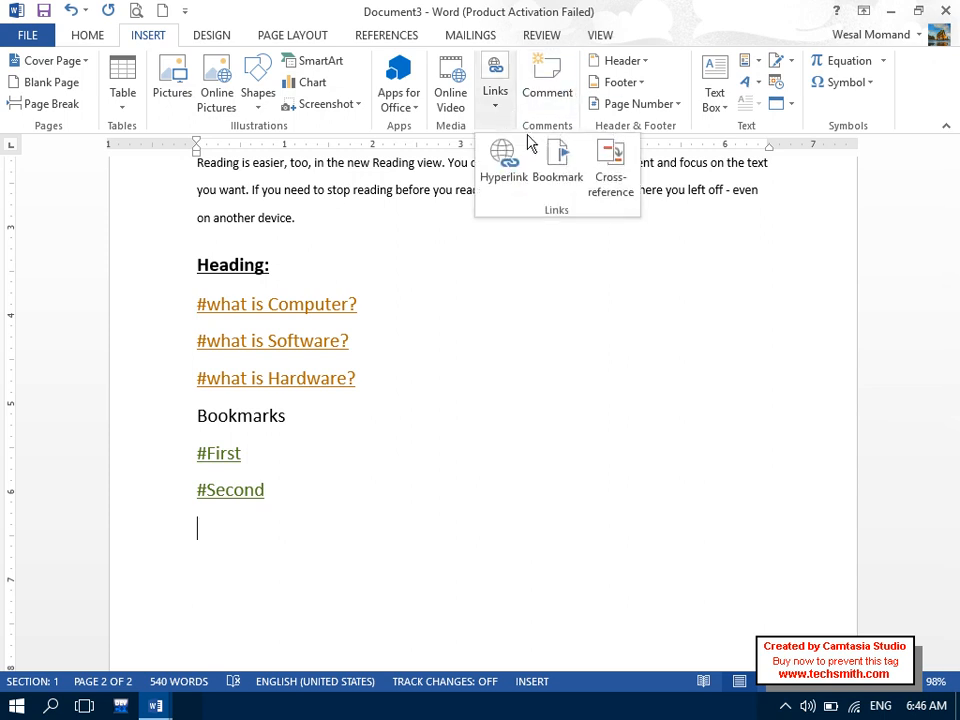
click(500, 163)
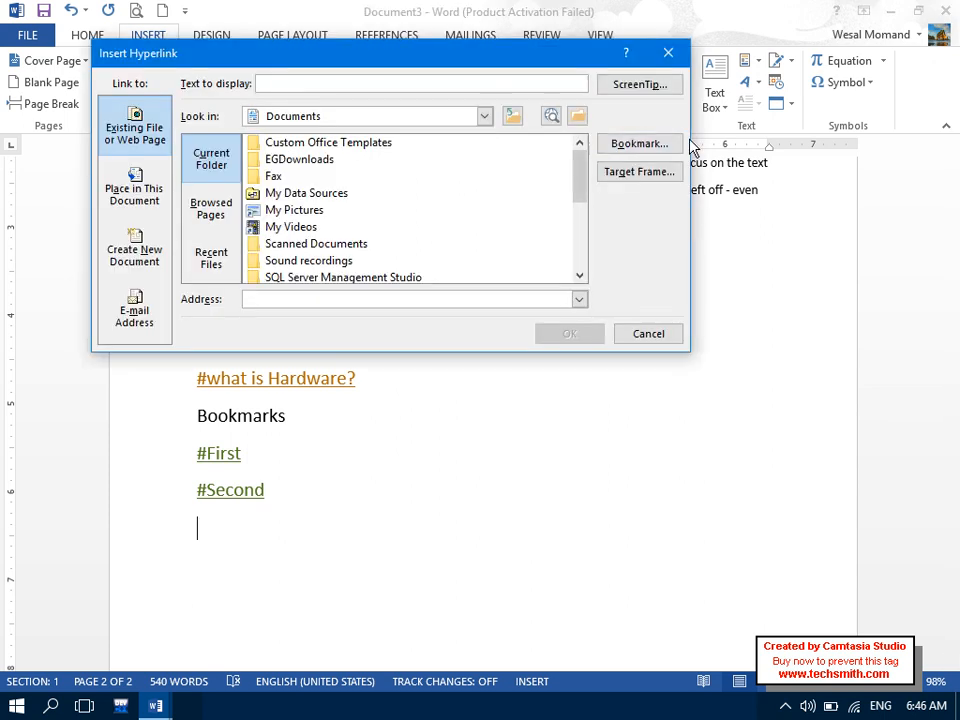
click(636, 146)
click(368, 360)
click(363, 376)
click(536, 480)
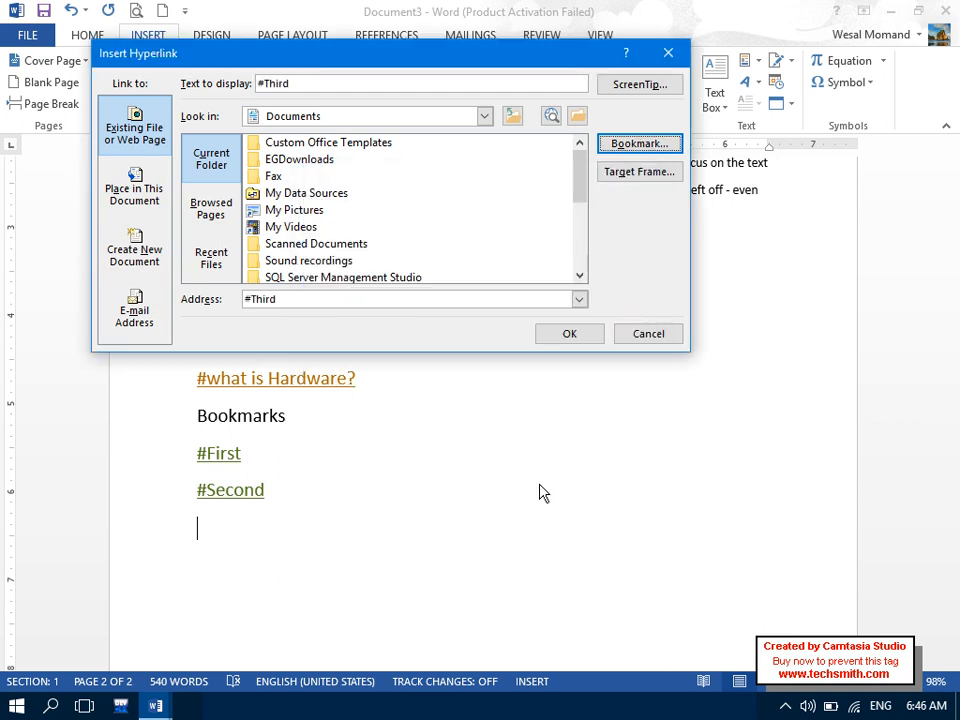
click(568, 333)
key(Return)
- Add a #Fourth link pointing to the Fourth bookmark
click(495, 80)
click(500, 162)
click(639, 143)
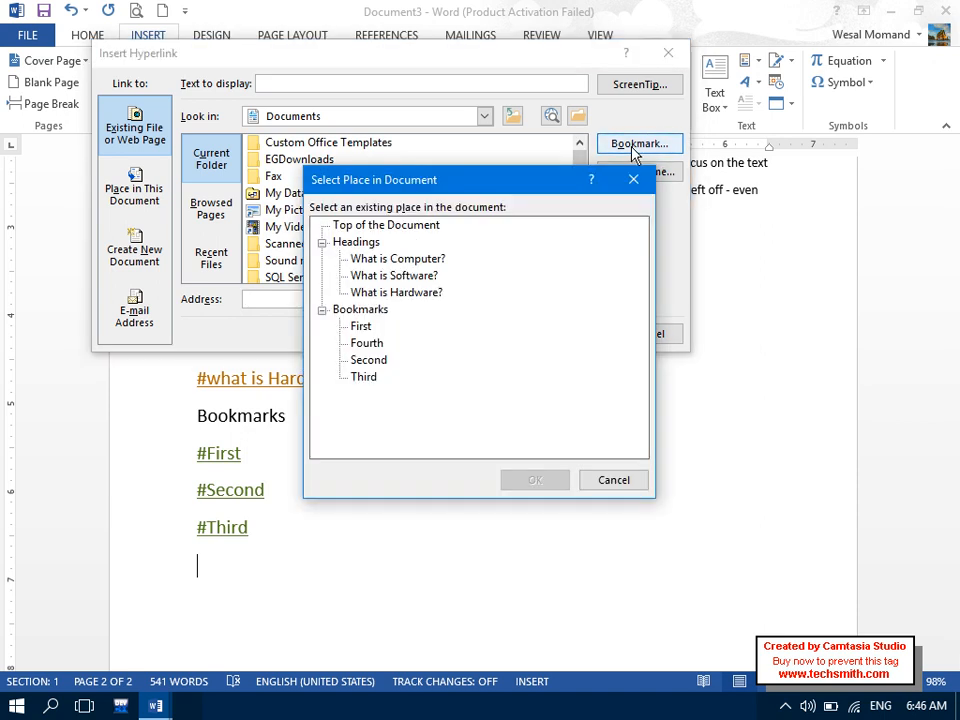
click(366, 343)
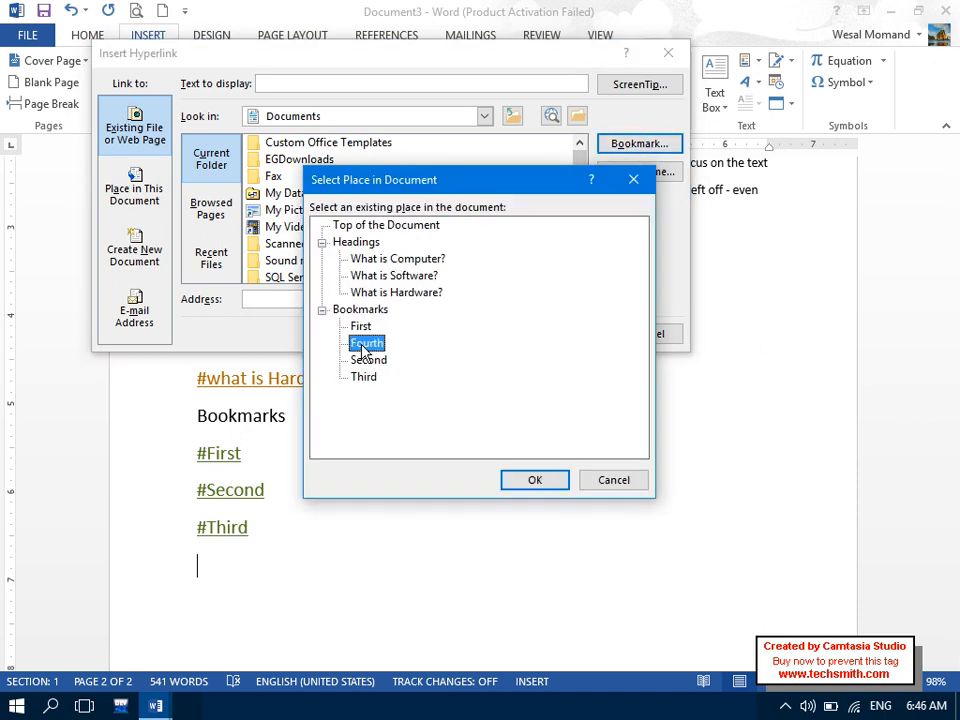
click(533, 481)
click(569, 334)
click(408, 518)
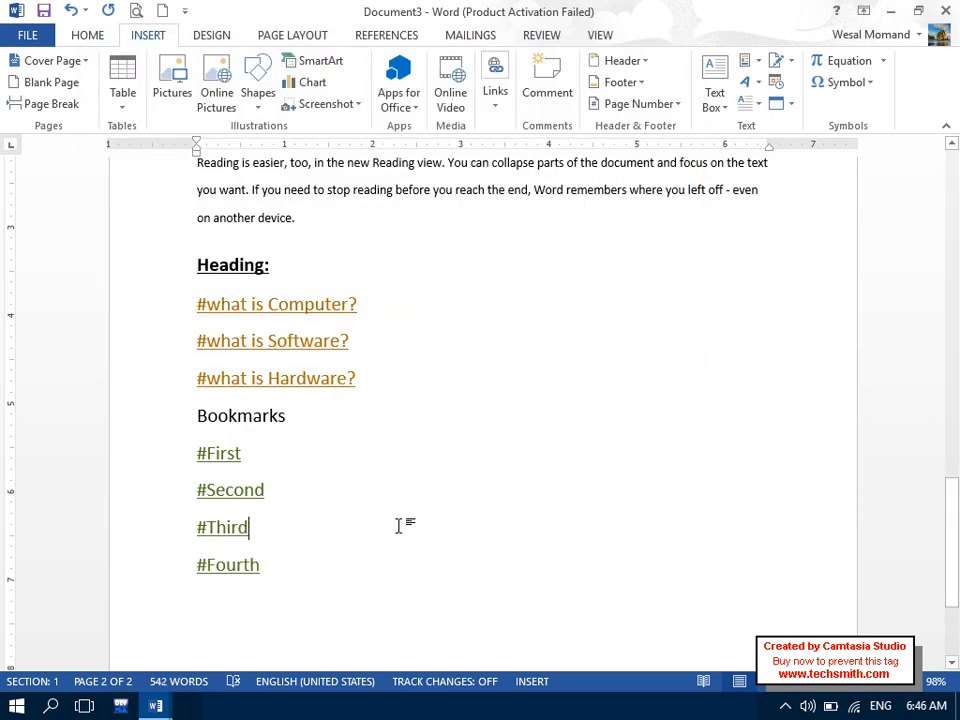
ctrl+click(214, 528)
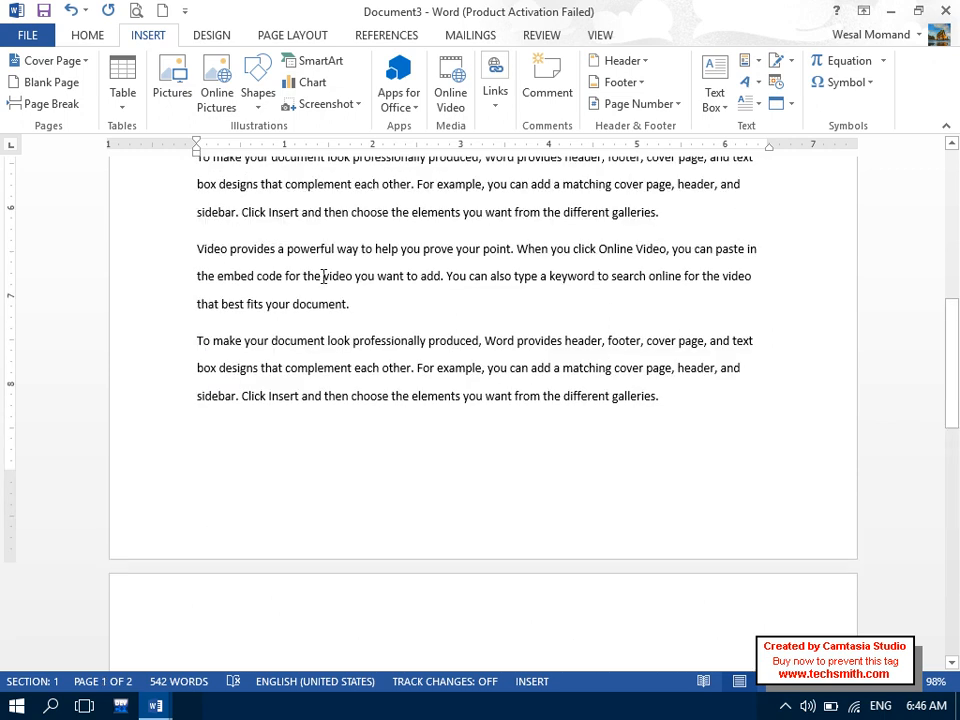
drag(952, 365, 952, 588)
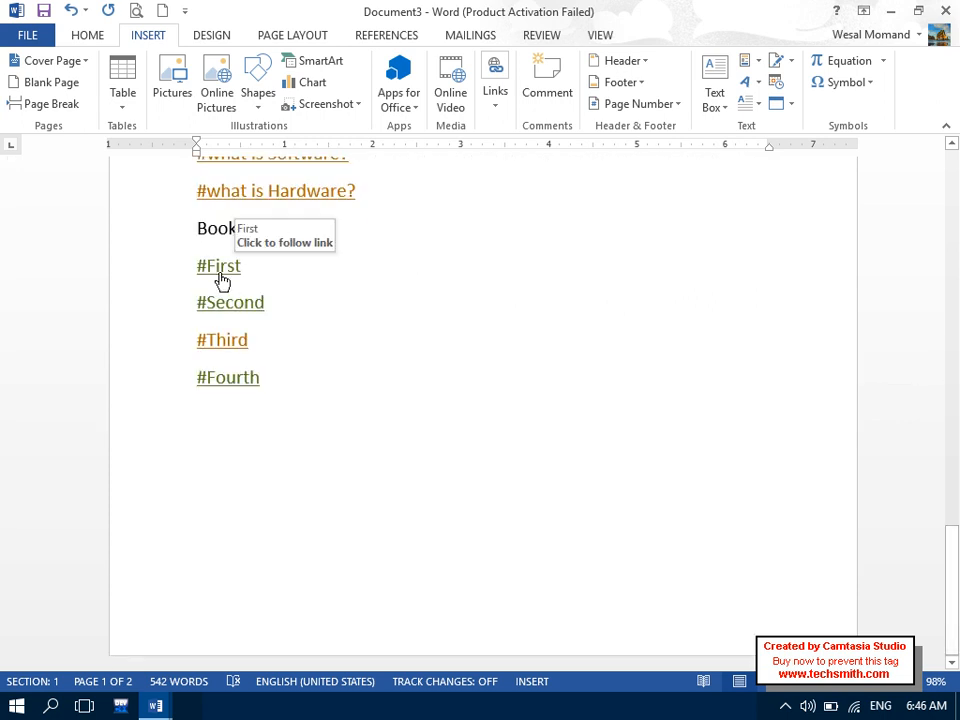
click(221, 278)
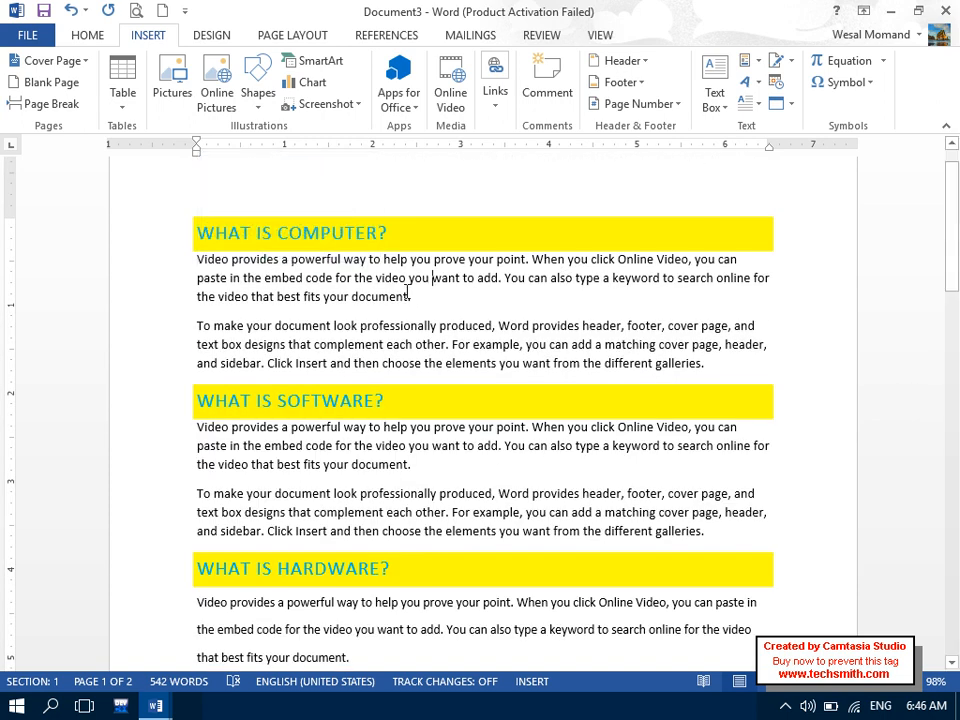
drag(952, 270, 952, 566)
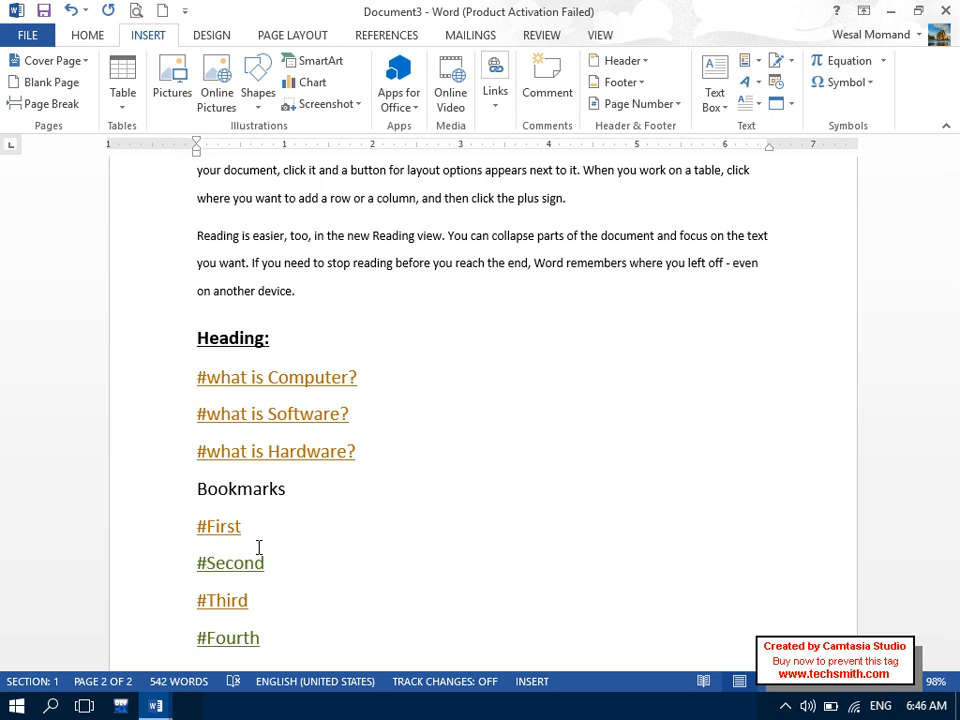
click(495, 92)
click(552, 155)
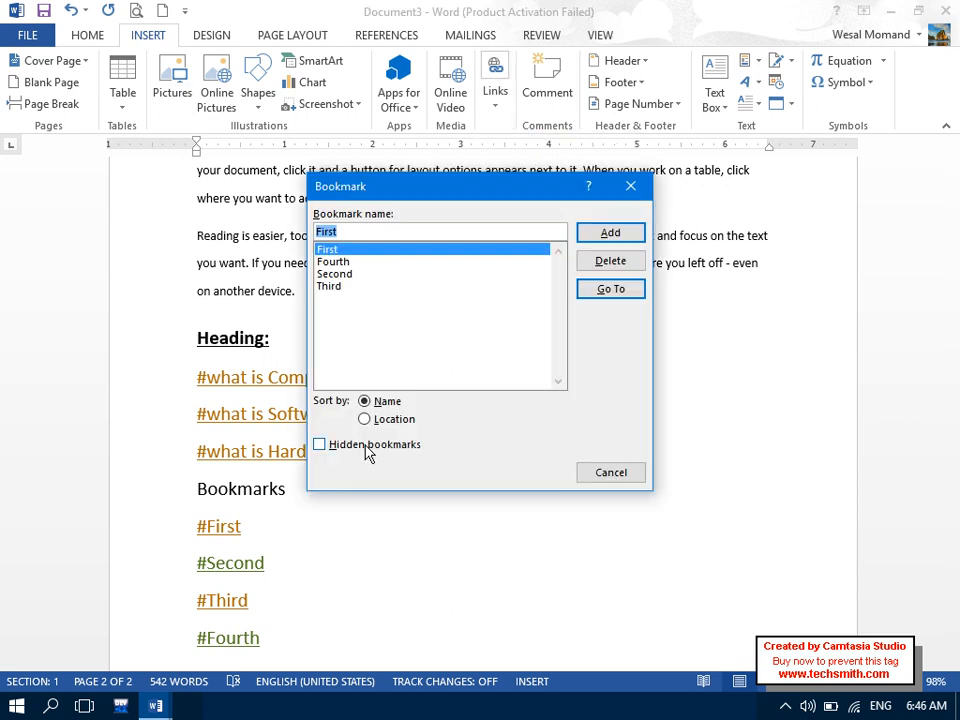
click(366, 450)
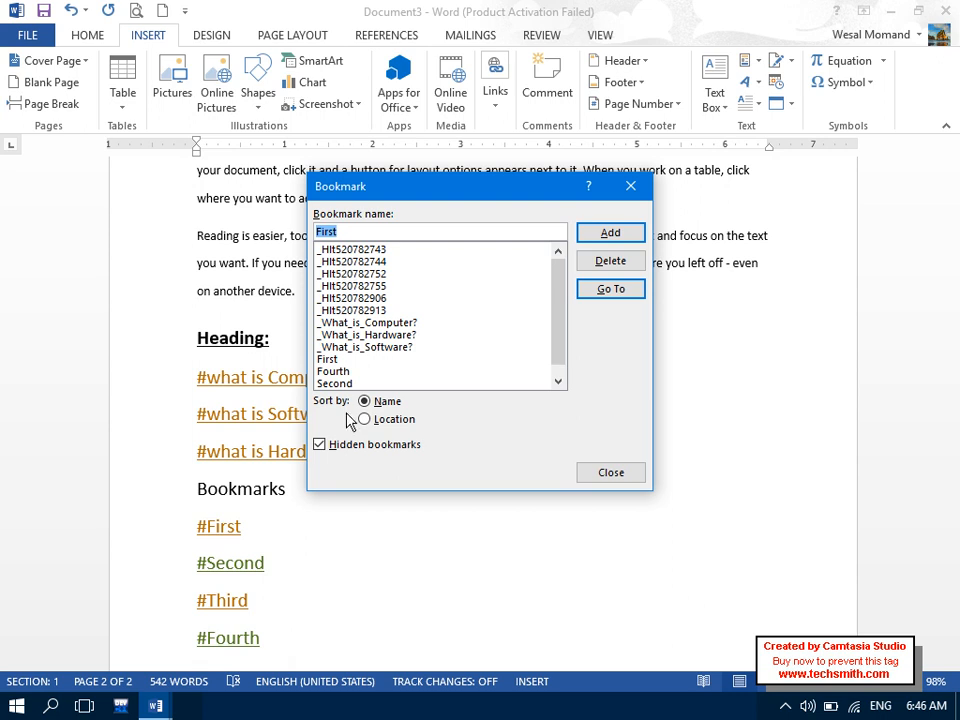
click(386, 421)
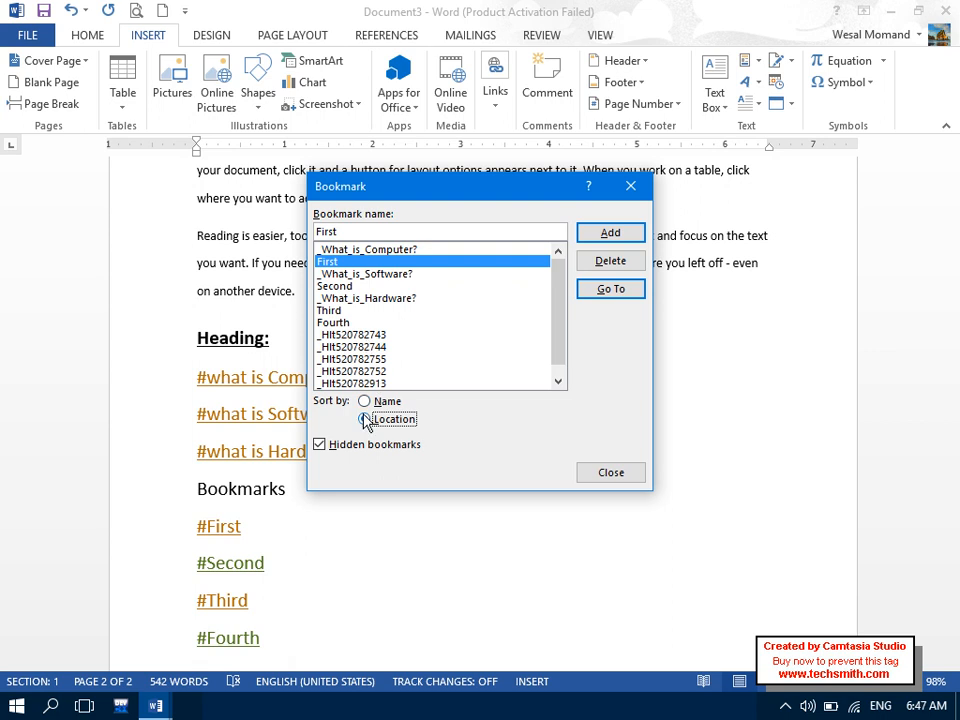
click(343, 444)
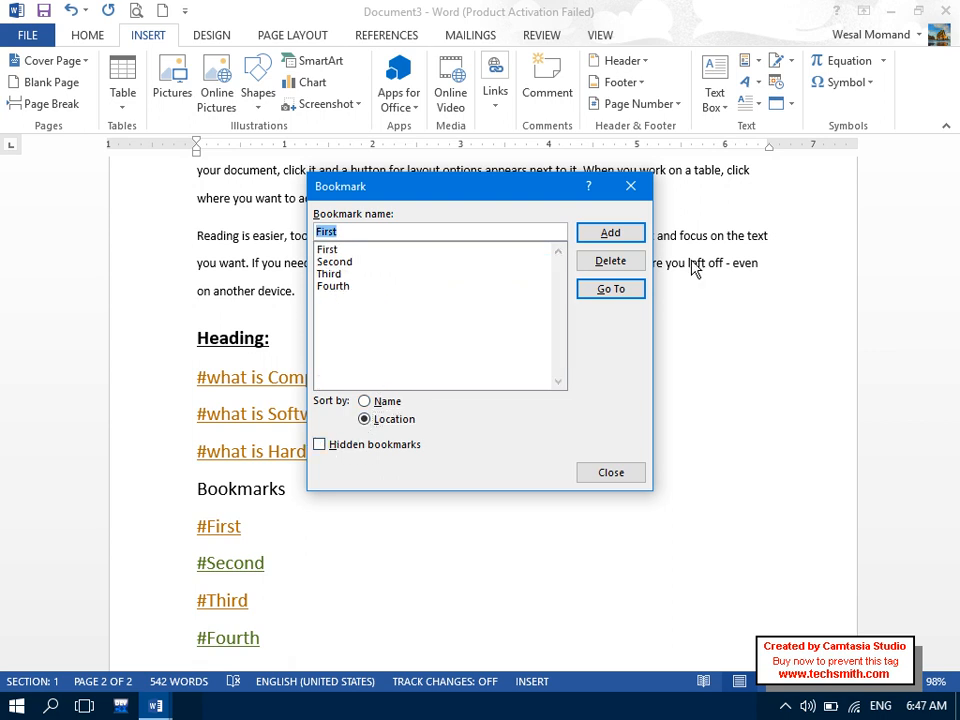
click(611, 473)
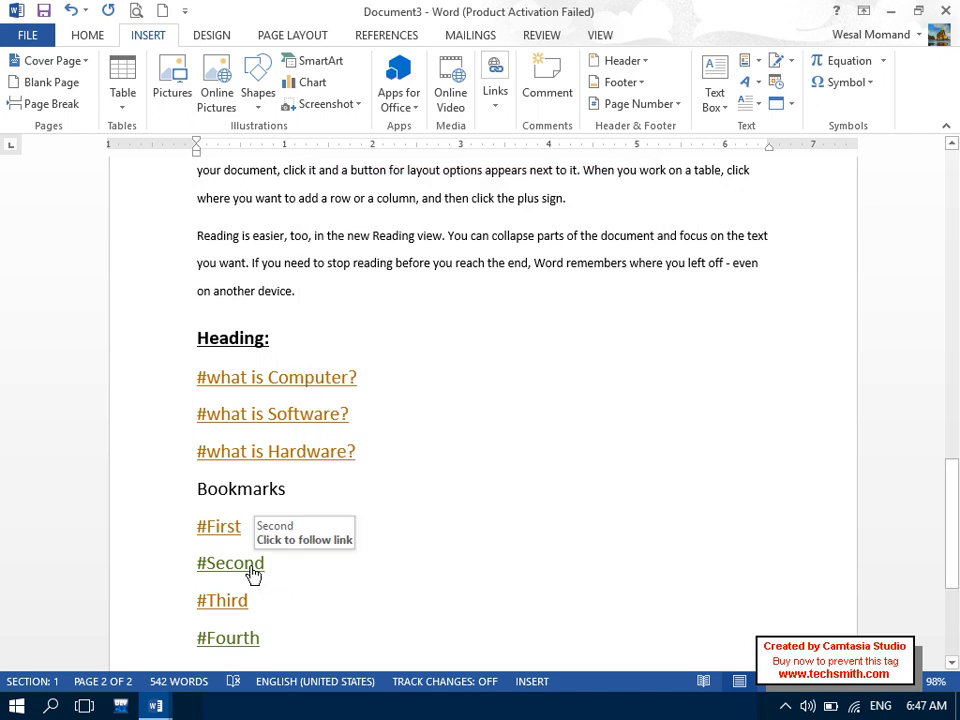
click(251, 566)
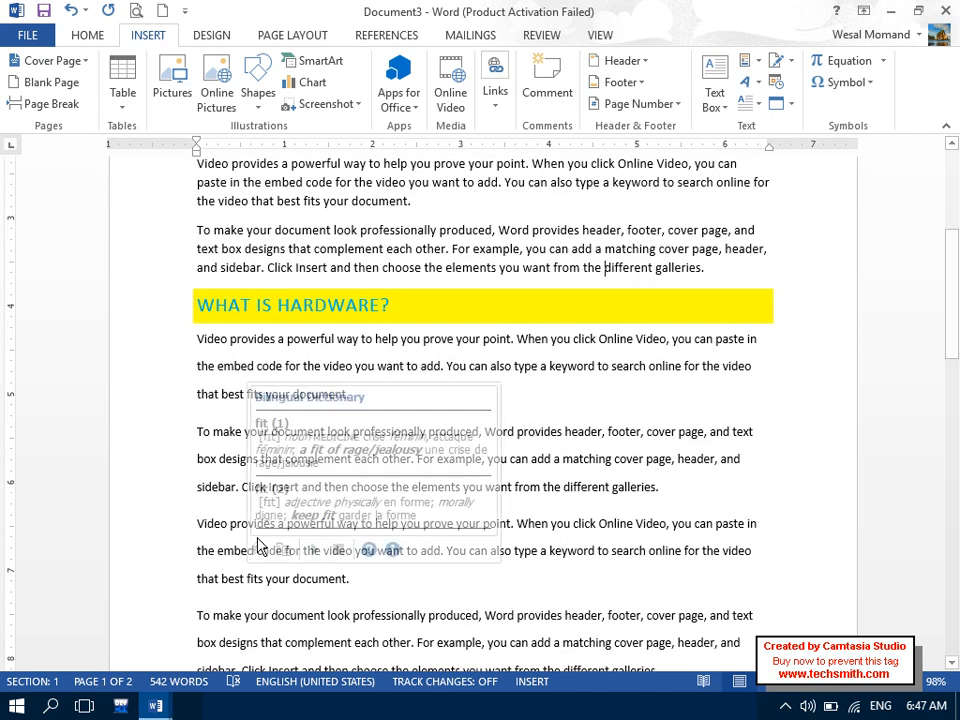
drag(605, 270, 724, 274)
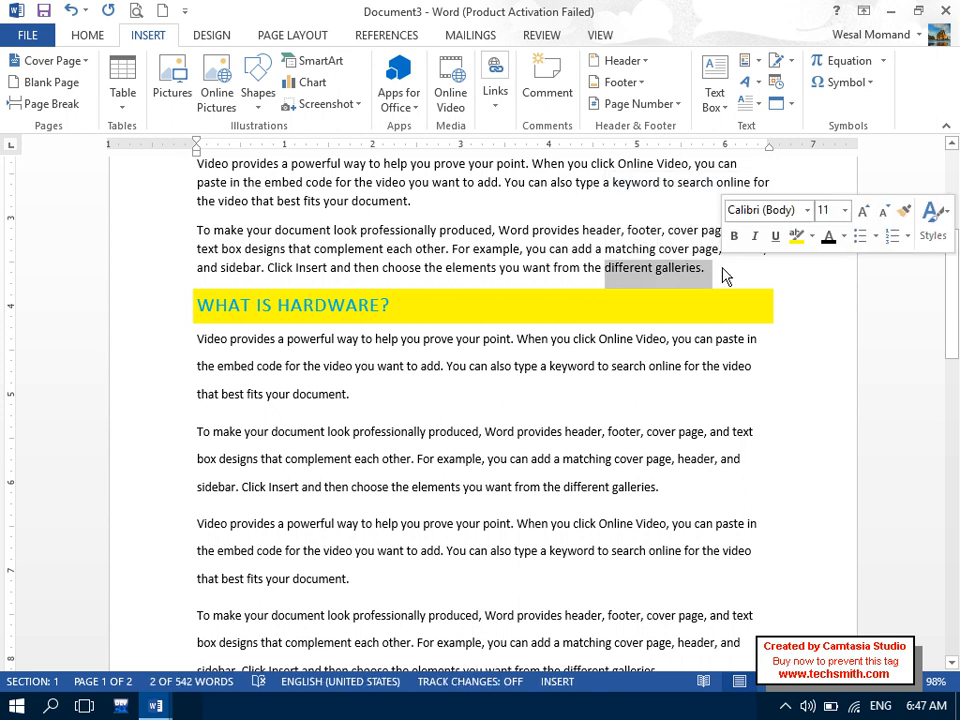
click(725, 274)
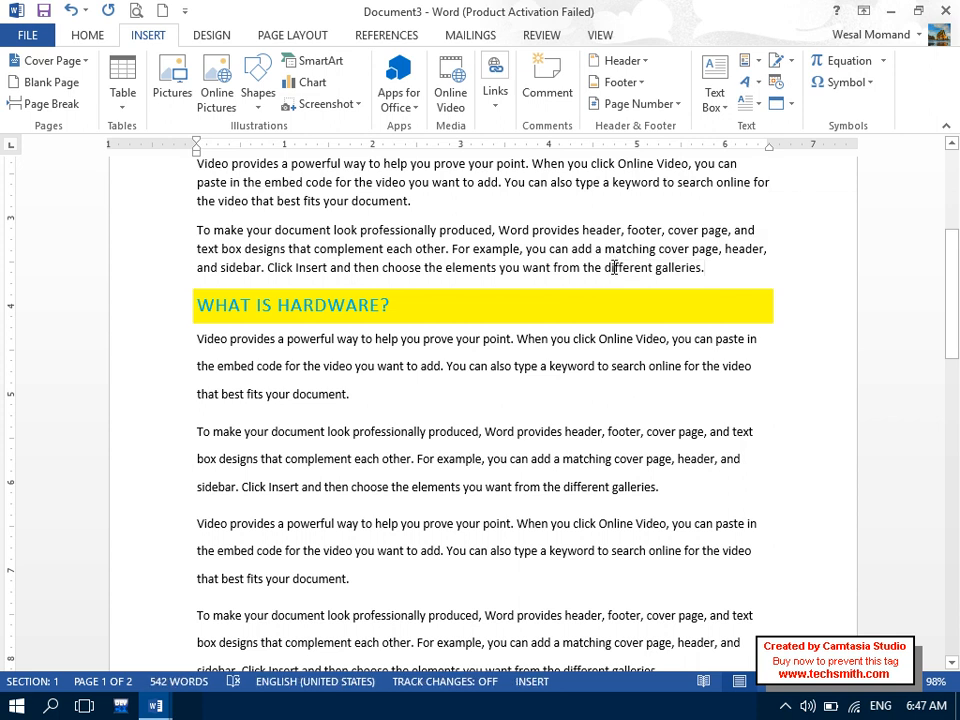
click(495, 92)
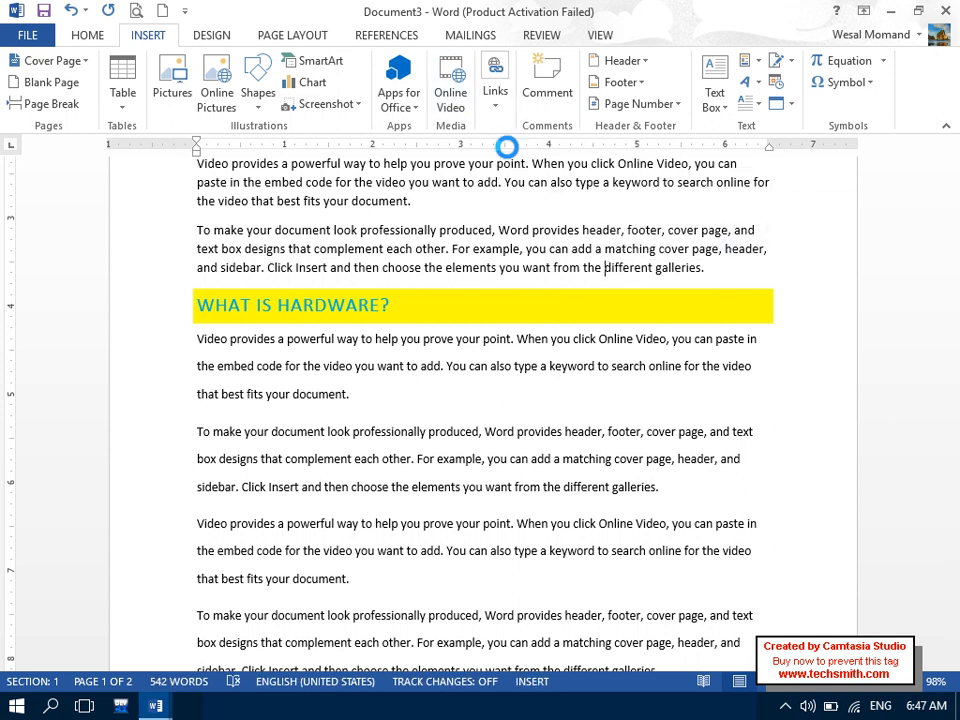
click(501, 156)
click(630, 144)
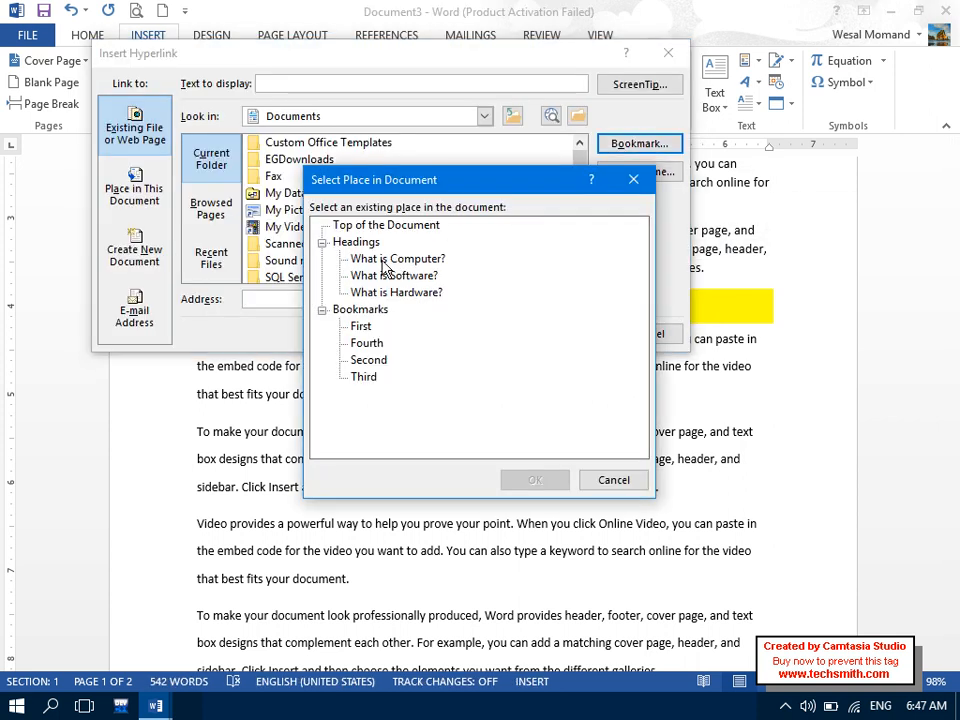
click(612, 482)
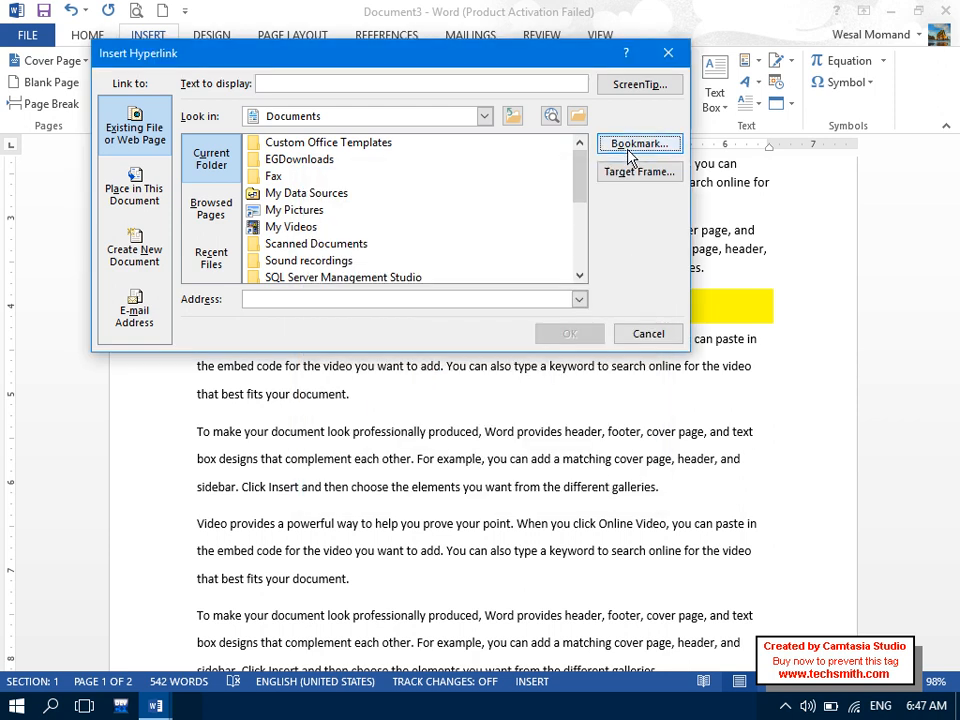
click(108, 212)
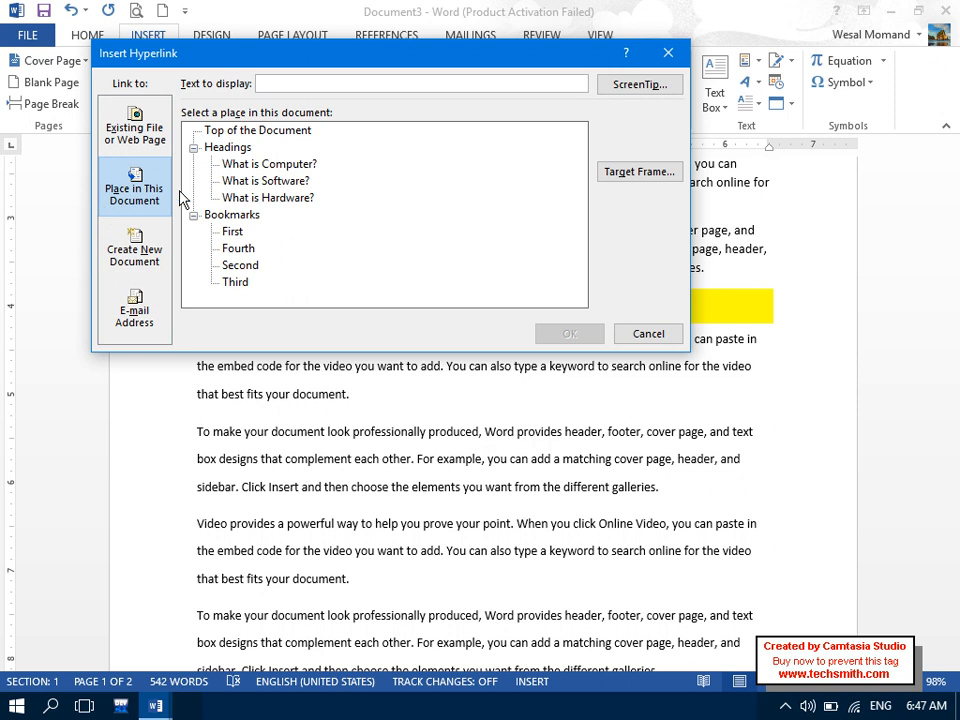
click(134, 252)
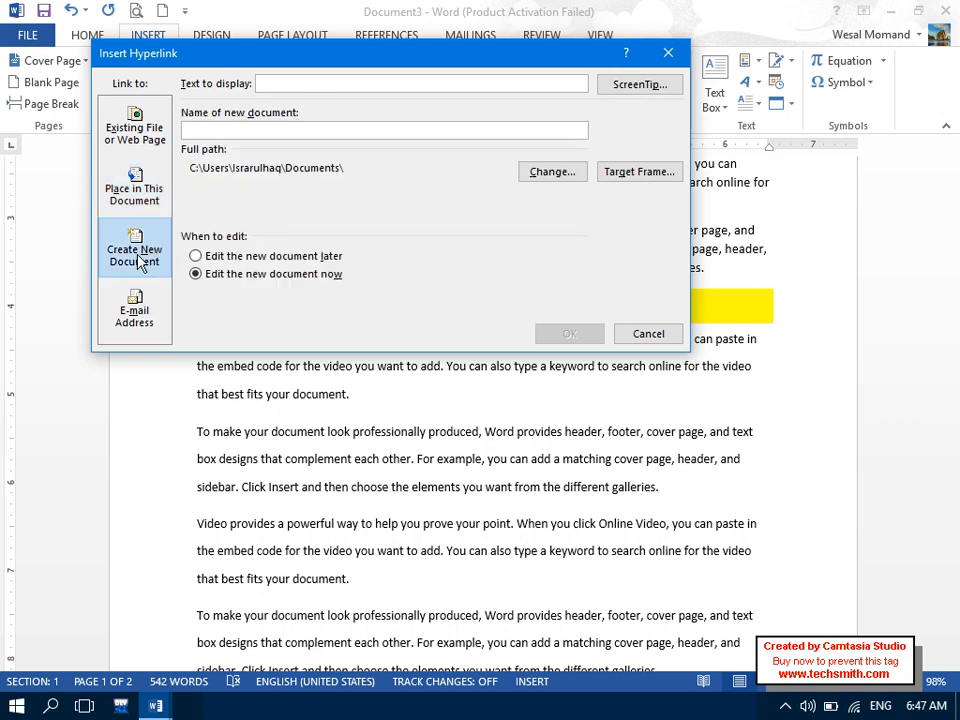
click(648, 333)
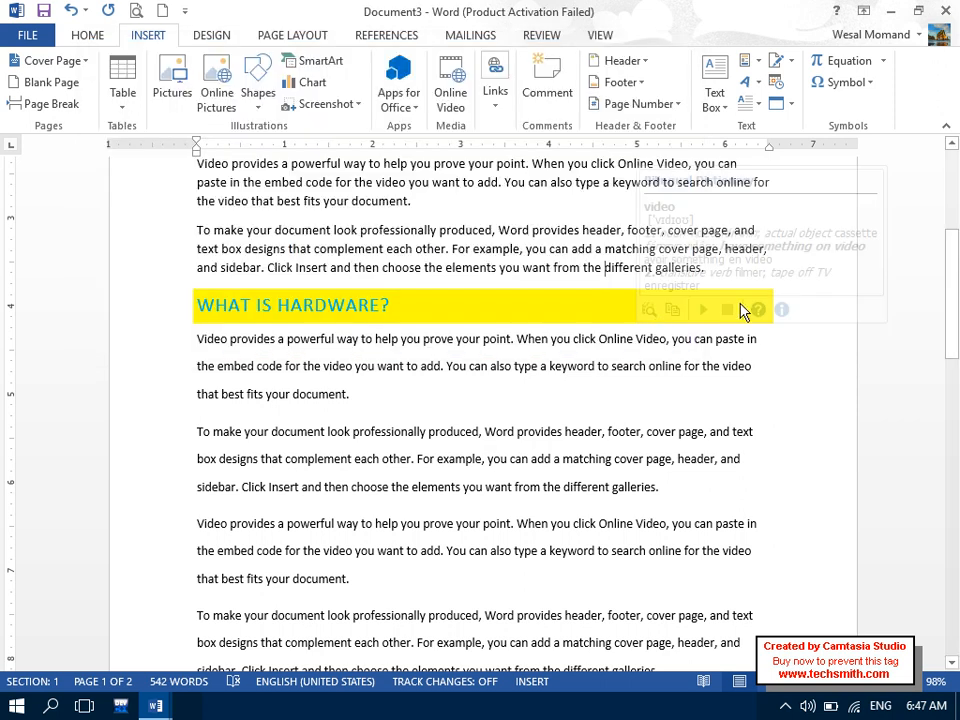
drag(955, 320, 948, 147)
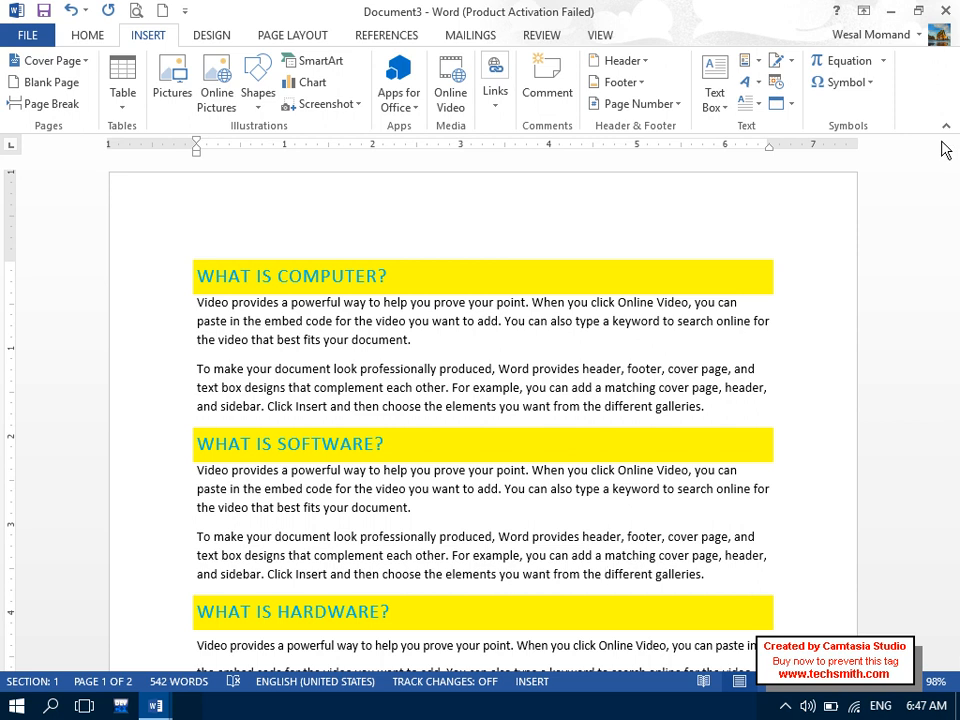
click(432, 349)
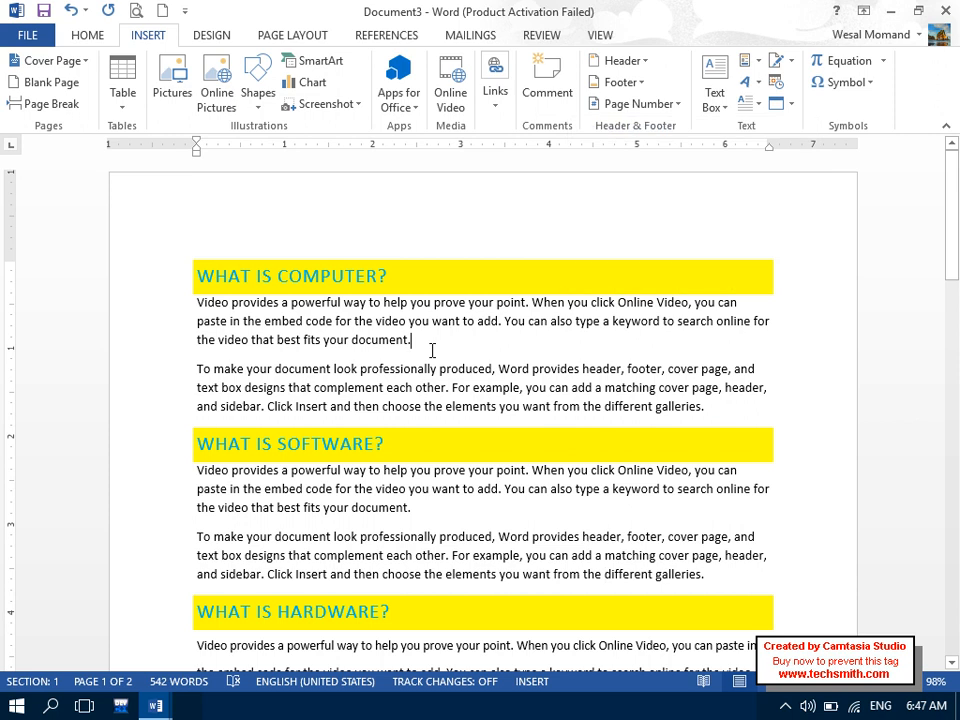
- Start a hyperlink to a new document named 'Without Microsoft Word File'
click(495, 90)
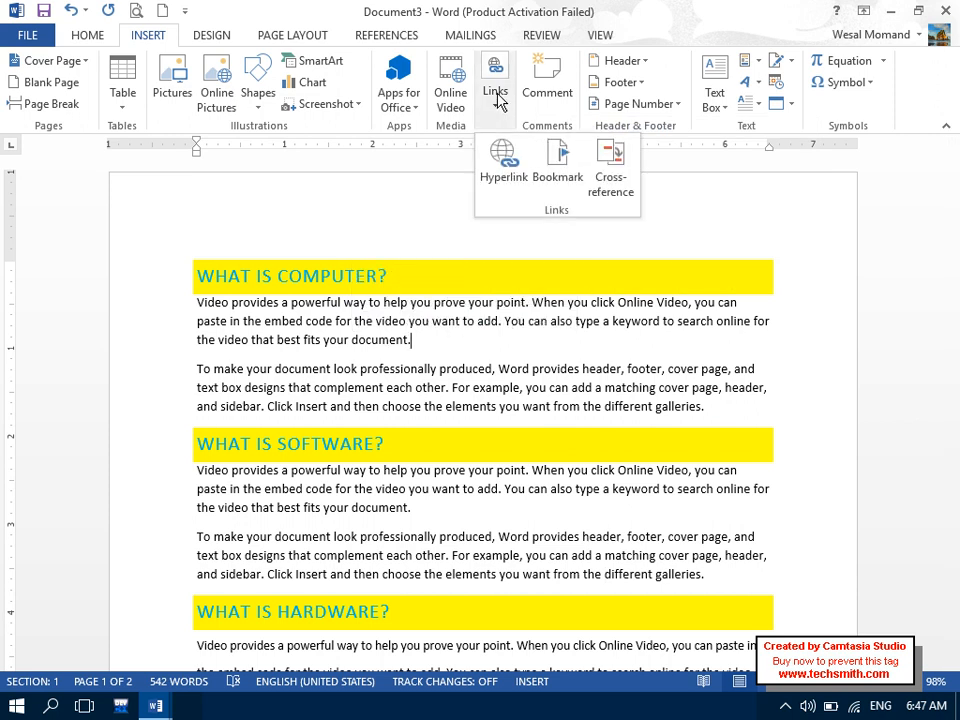
click(501, 160)
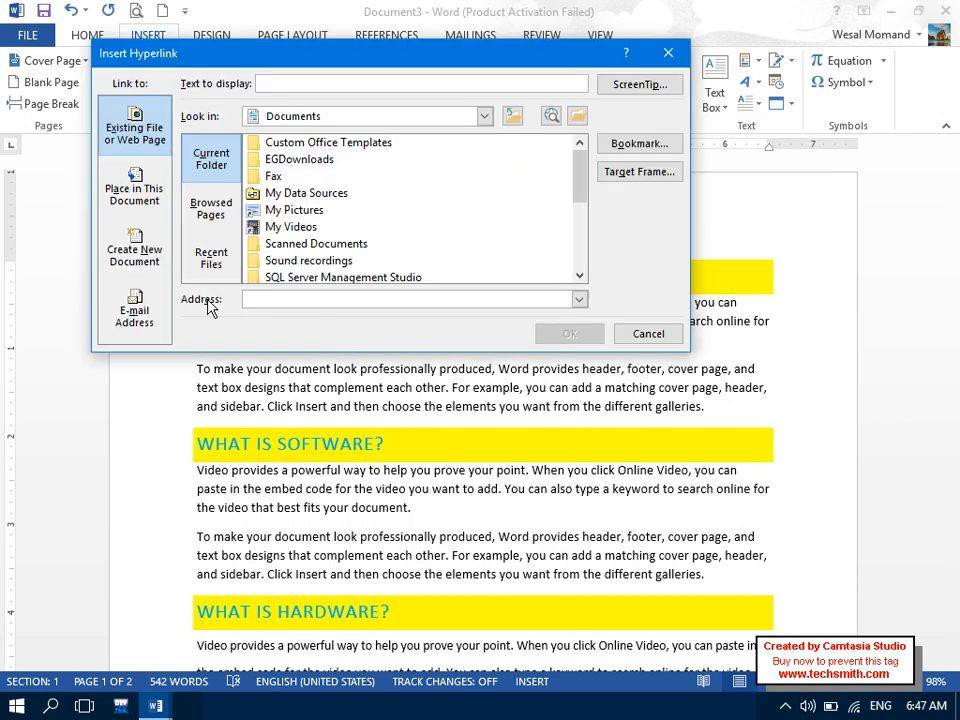
click(140, 255)
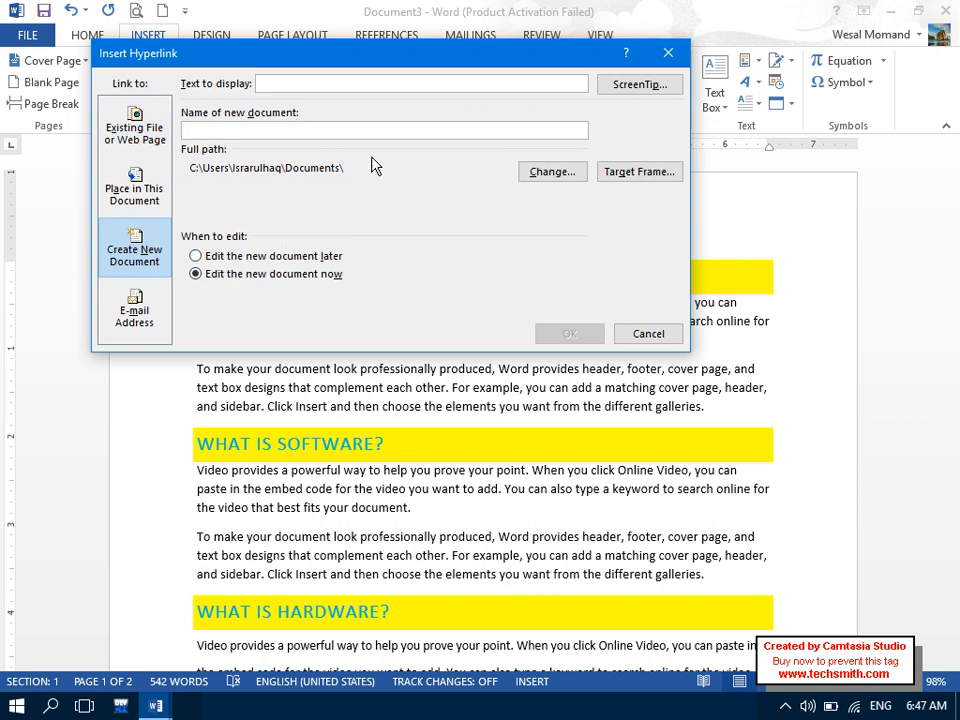
key(Caps_Lock)
text(W)
key(Caps_Lock)
text(iht)
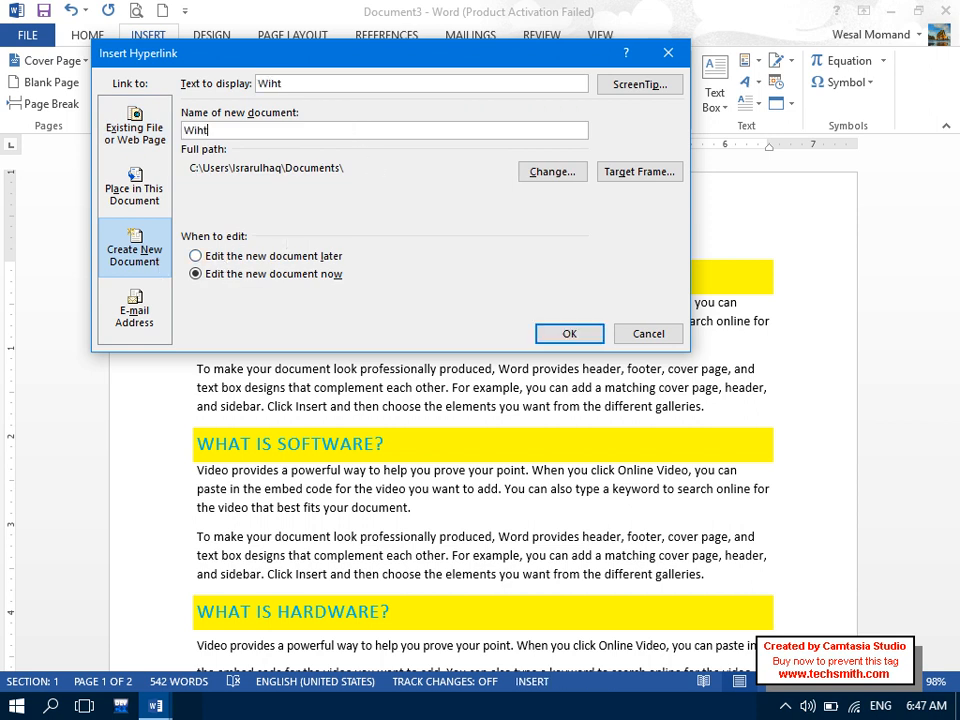
text(out)
key(BackSpace)
key(BackSpace)
key(BackSpace)
key(BackSpace)
key(BackSpace)
key(BackSpace)
key(BackSpace)
key(Caps_Lock)
text(W)
key(Caps_Lock)
text(iht)
text(out)
key(Caps_Lock)
text(M)
key(Caps_Lock)
text(icrosoft)
key(Caps_Lock)
text(W)
key(Caps_Lock)
text(ord)
key(Caps_Lock)
text(F)
key(Caps_Lock)
text(ile)
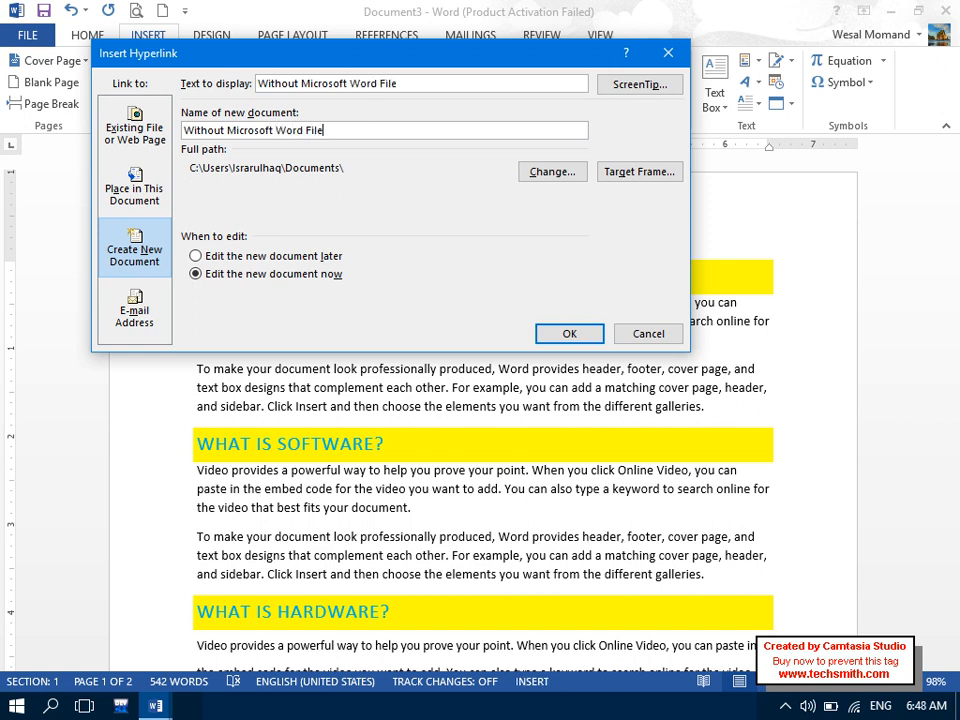
- Save the new file on the Desktop, insert the link, close the blank file and show the desktop
click(536, 182)
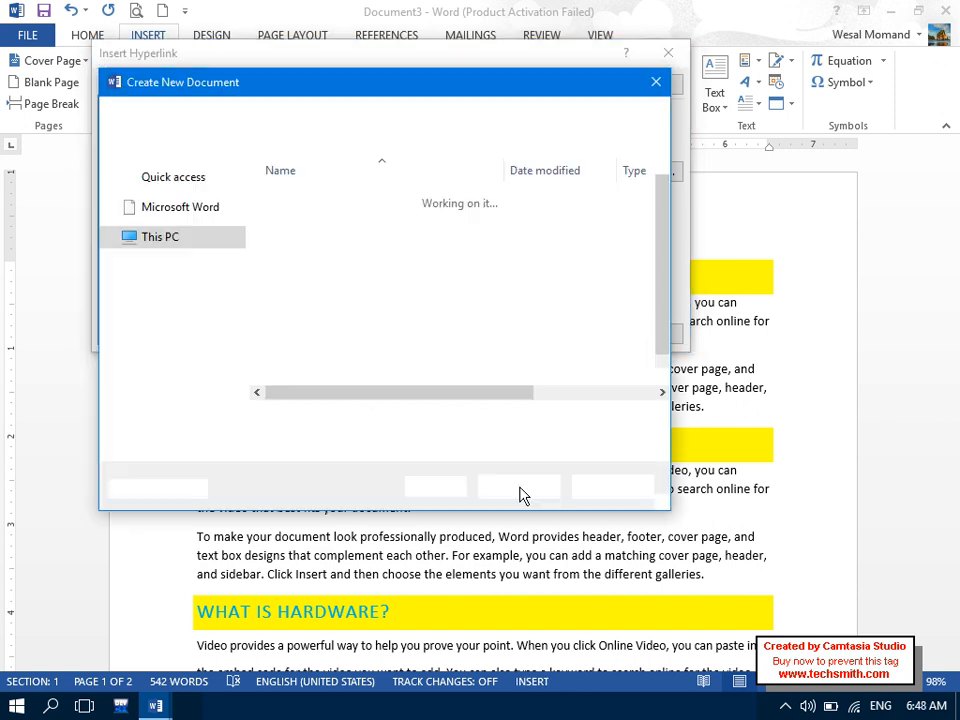
click(185, 208)
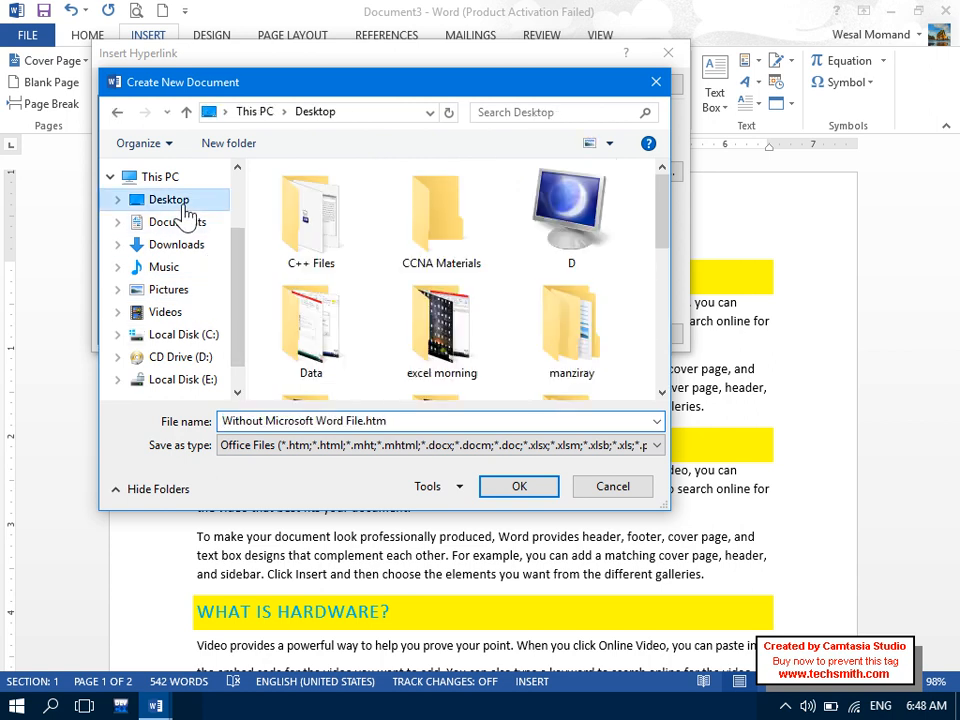
click(425, 420)
click(425, 420)
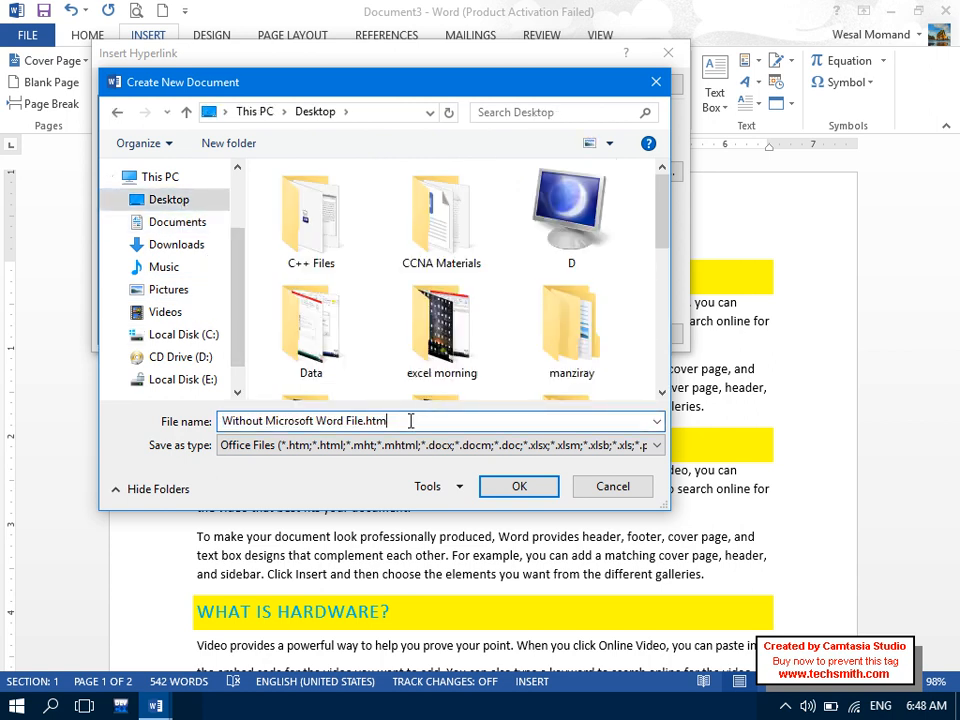
drag(384, 421, 372, 421)
click(515, 486)
click(549, 332)
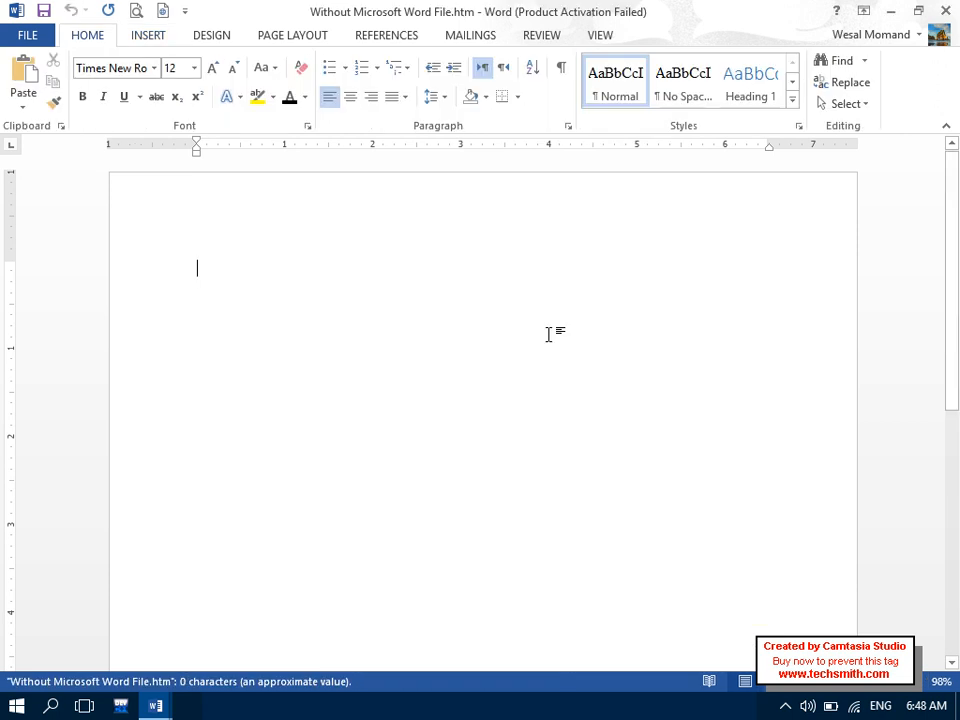
click(945, 11)
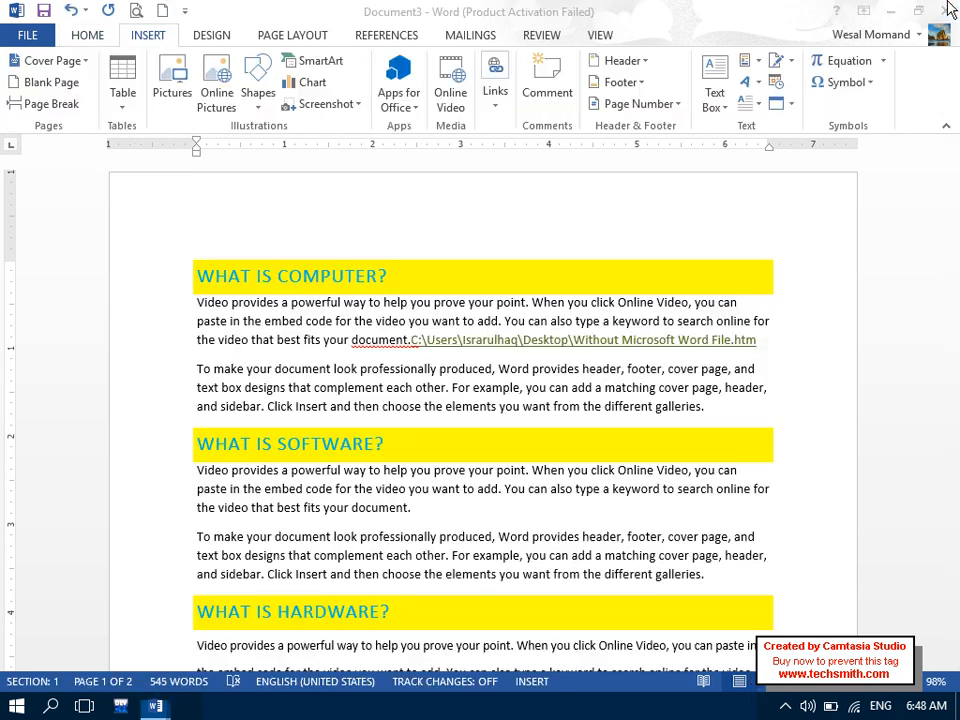
key(super+d)
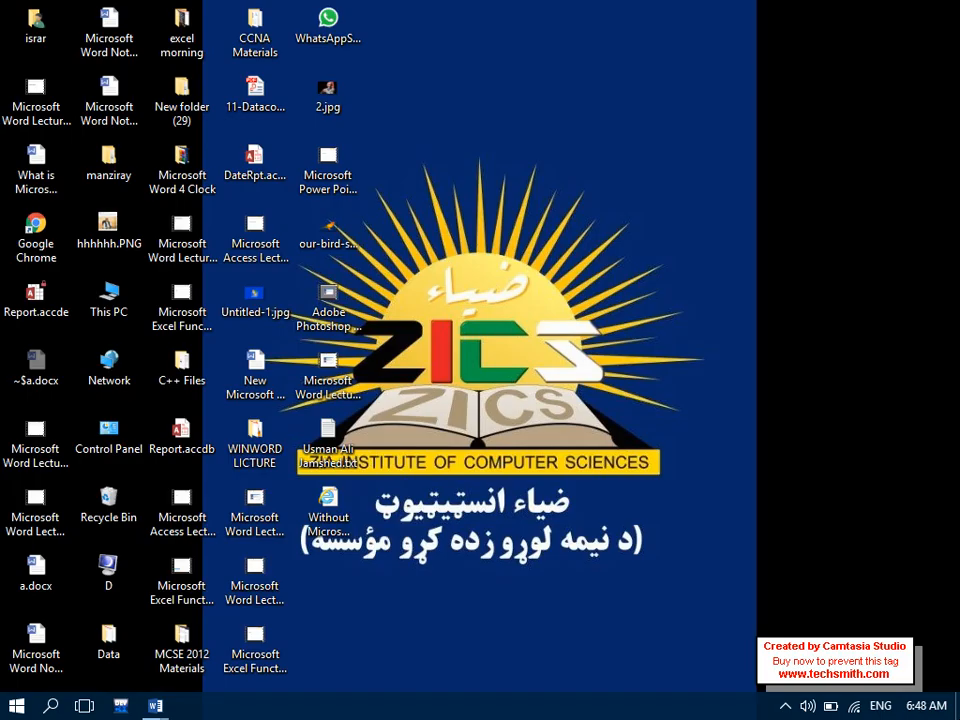
- Open Without Microsoft Word File.htm in Internet Explorer, maximize the blank page, then close it
click(337, 524)
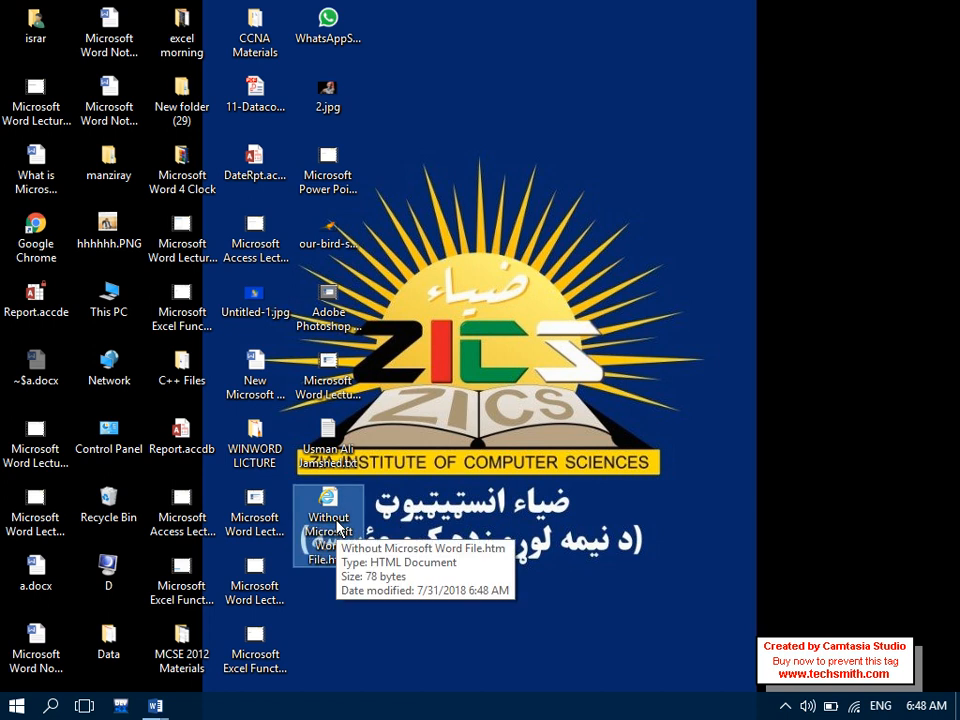
double_click(337, 524)
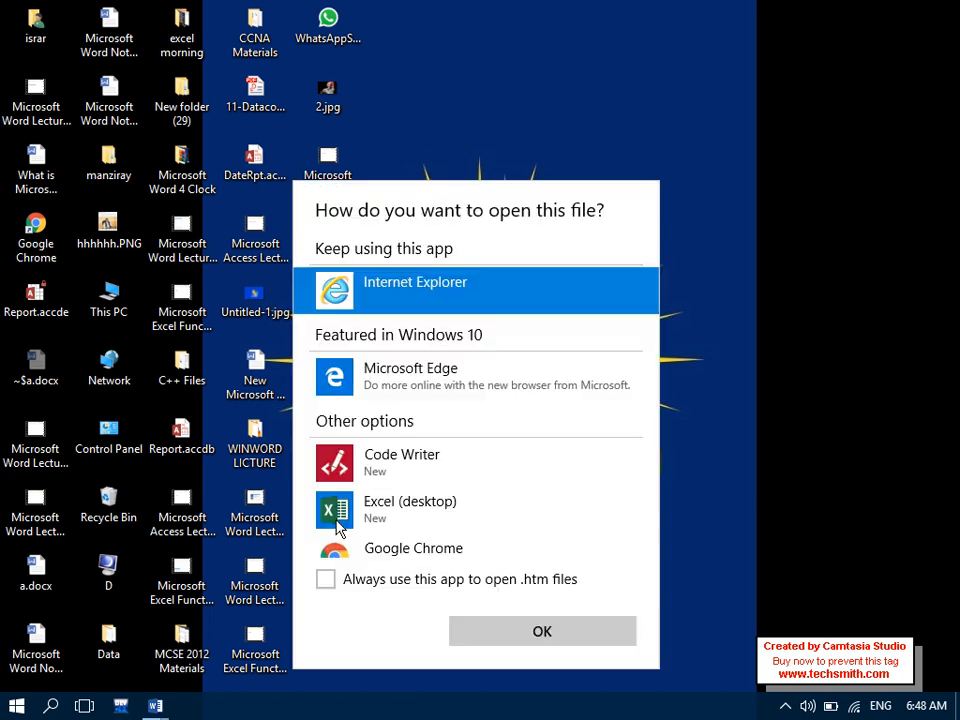
click(500, 638)
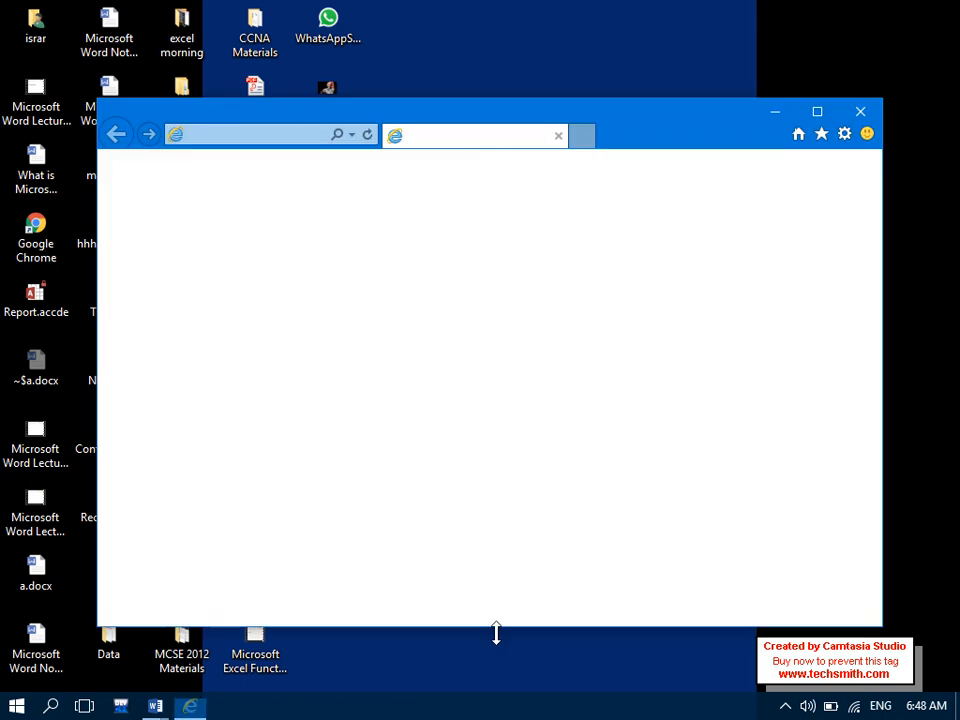
double_click(486, 121)
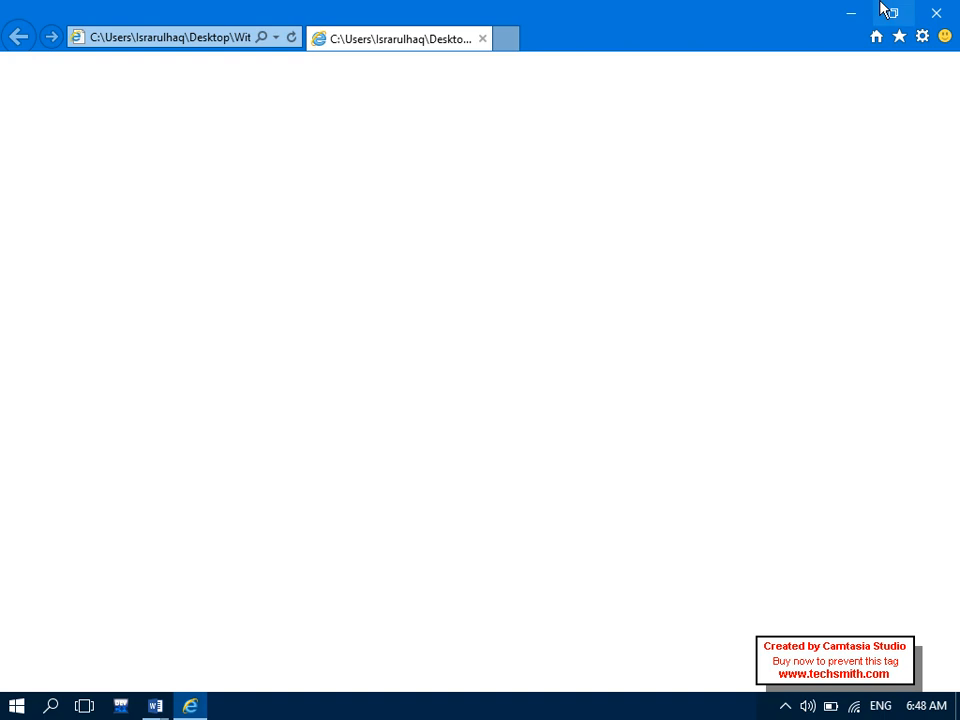
click(935, 14)
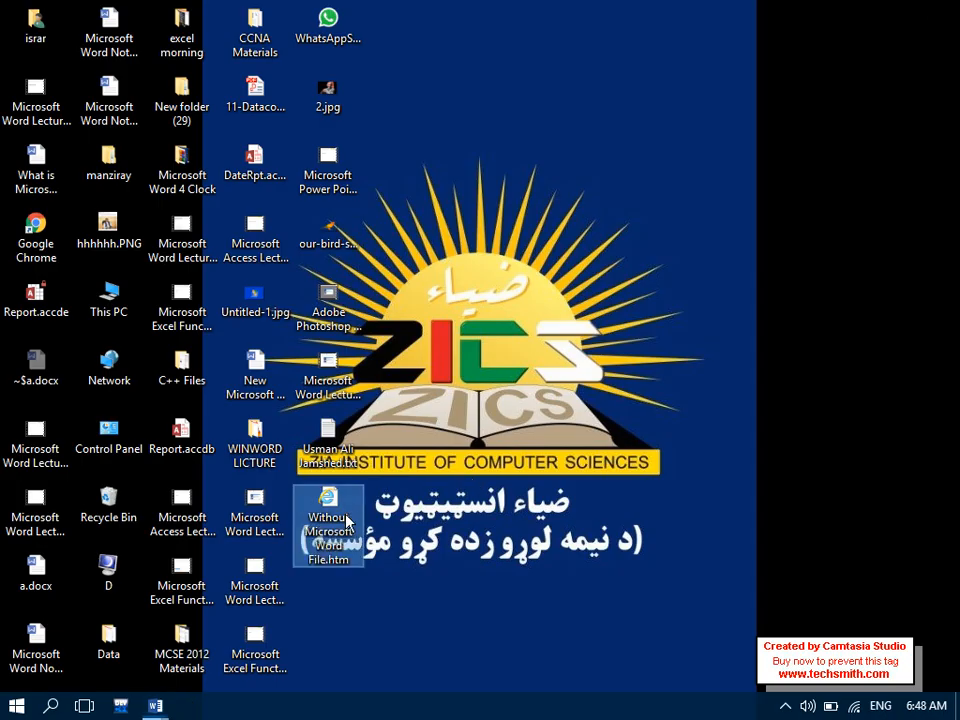
- Follow Document3's new hyperlink past the security warning, then close the browser
mouse_move(156, 705)
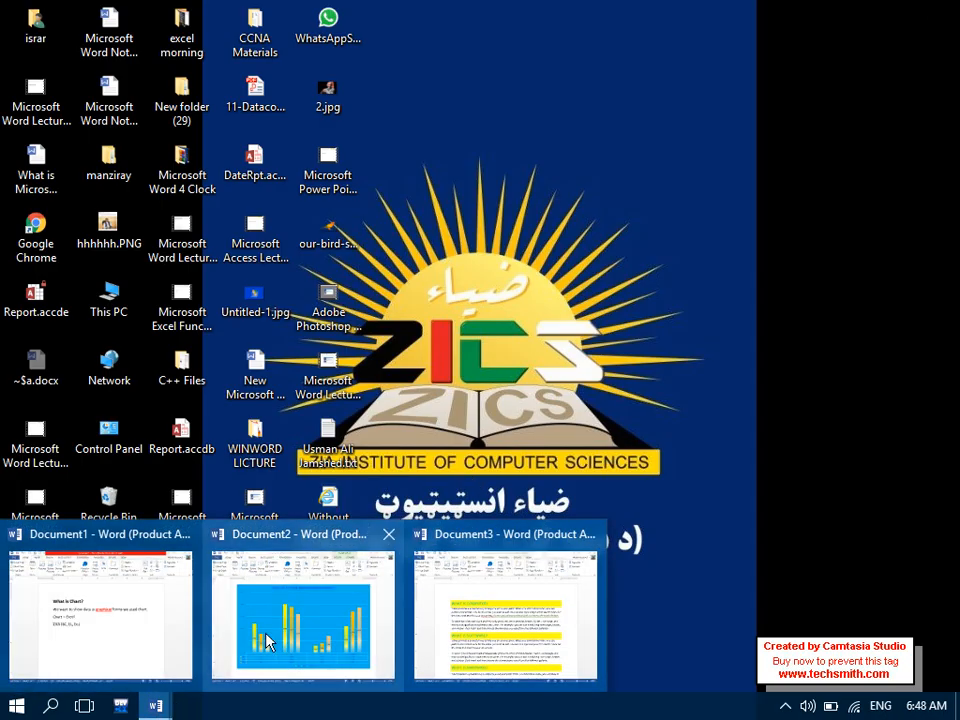
click(437, 615)
ctrl+click(531, 344)
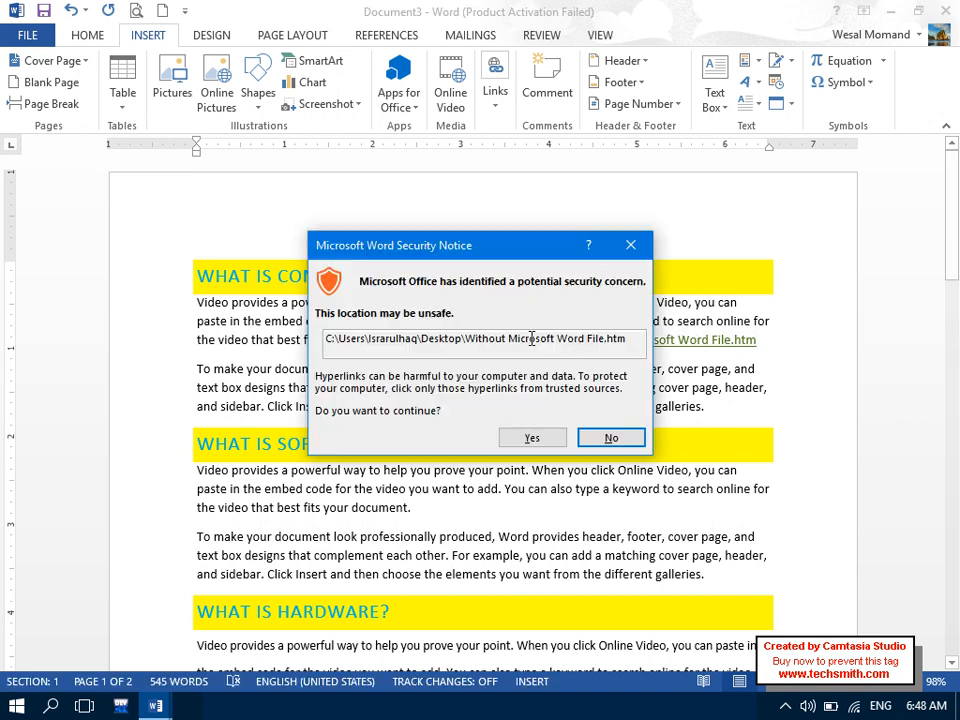
click(520, 437)
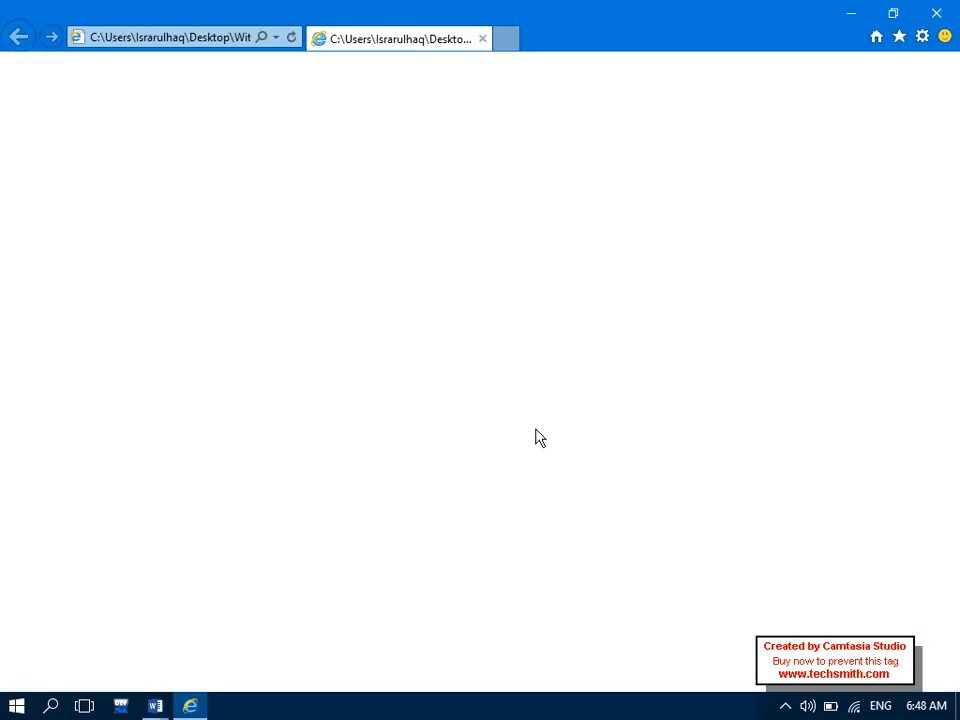
click(936, 13)
- Close Document3 without saving and bring up the Run box
click(950, 11)
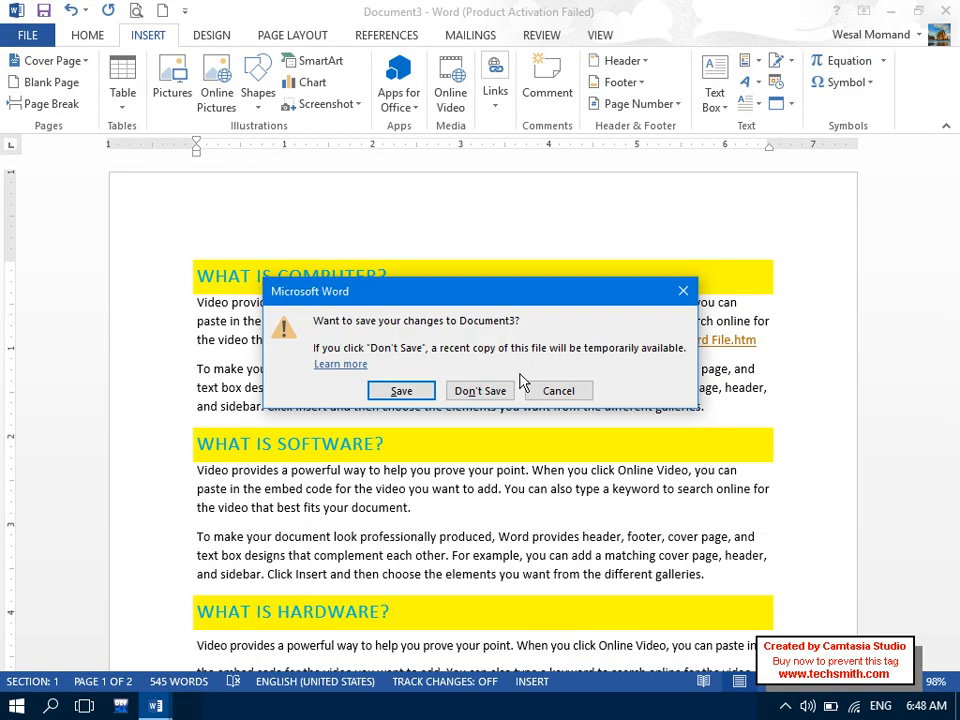
click(490, 392)
key(super+r)
- Launch Word with winword and open a maximized blank document
text(winword)
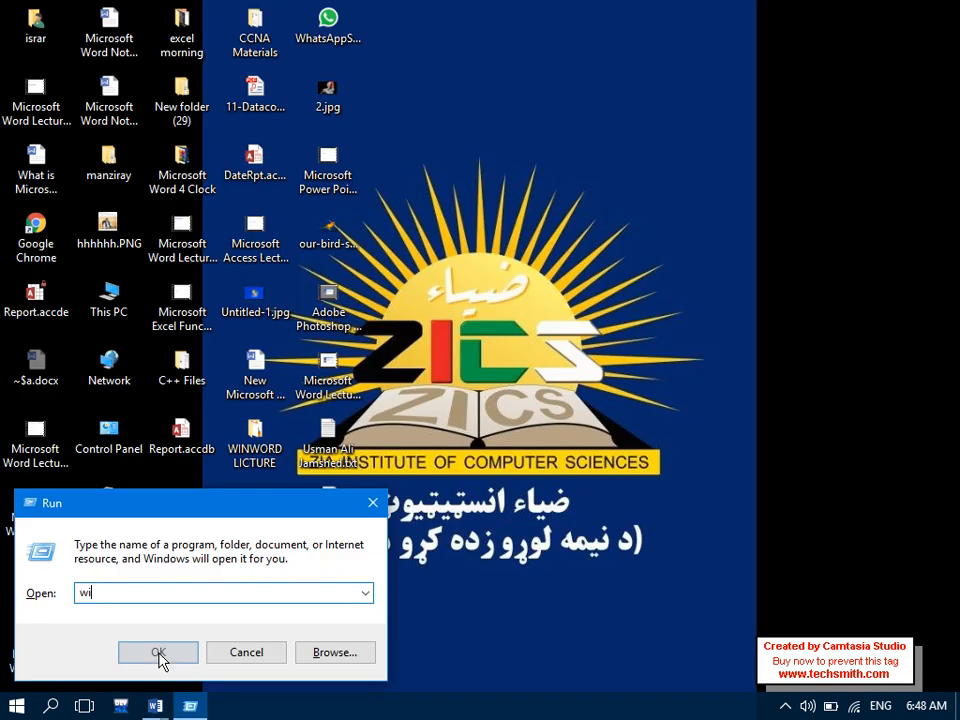
key(Return)
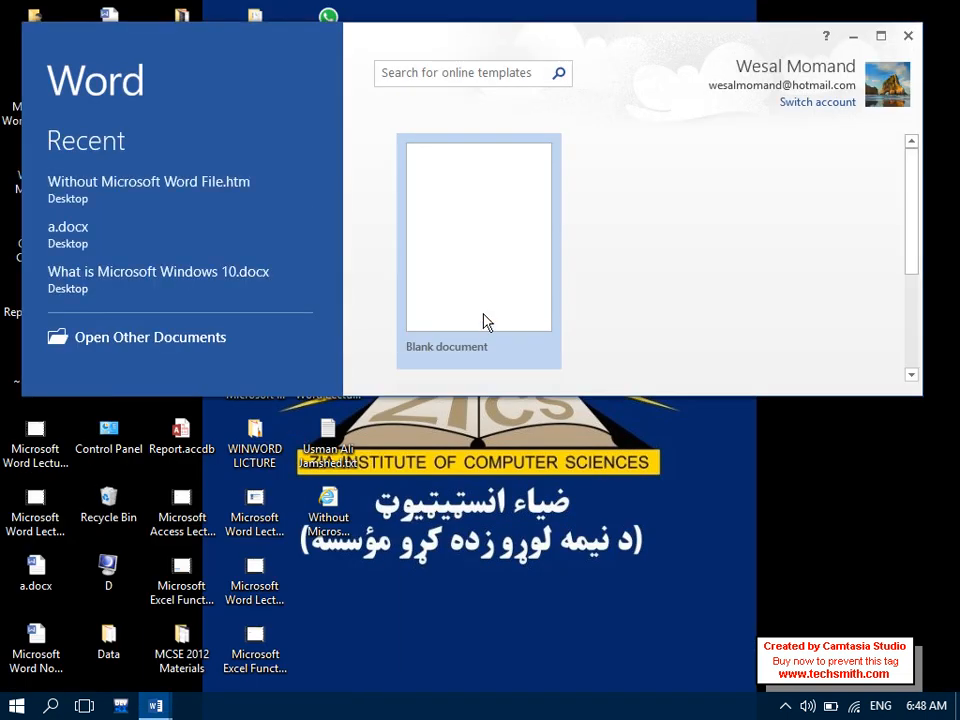
click(484, 317)
click(880, 35)
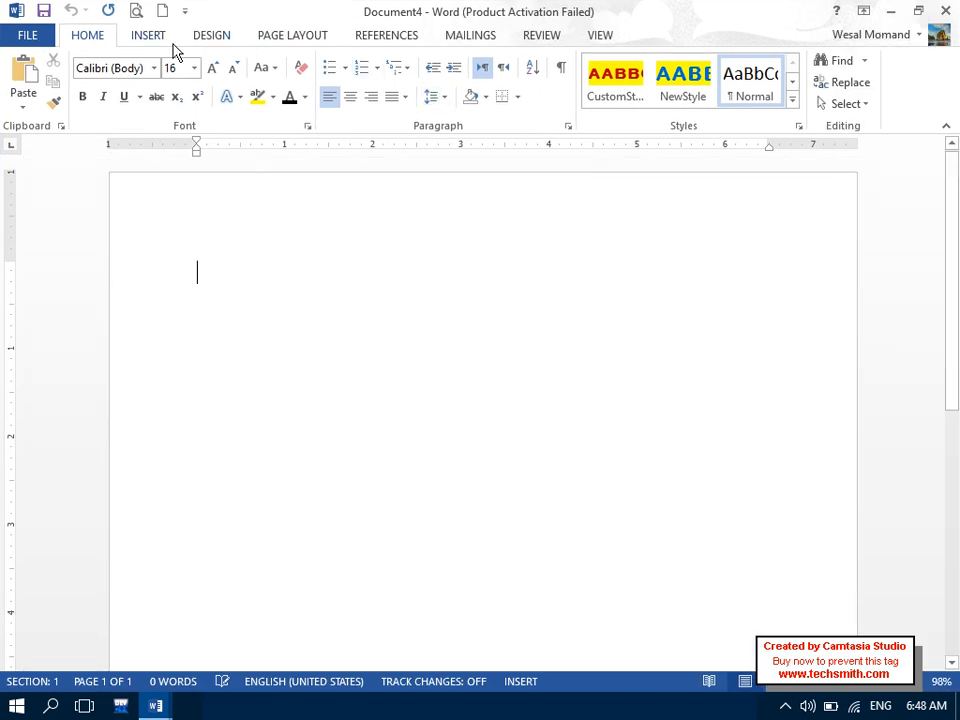
- Insert a hyperlink creating a new document MyNewFile saved on the Desktop
click(140, 36)
click(495, 92)
click(506, 165)
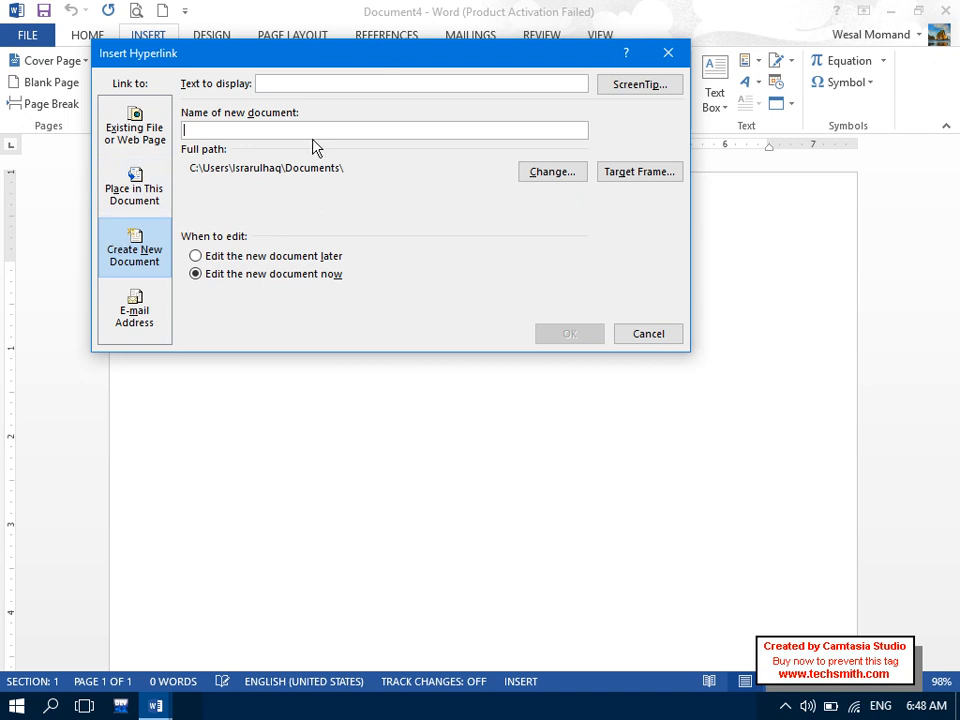
text(MyN)
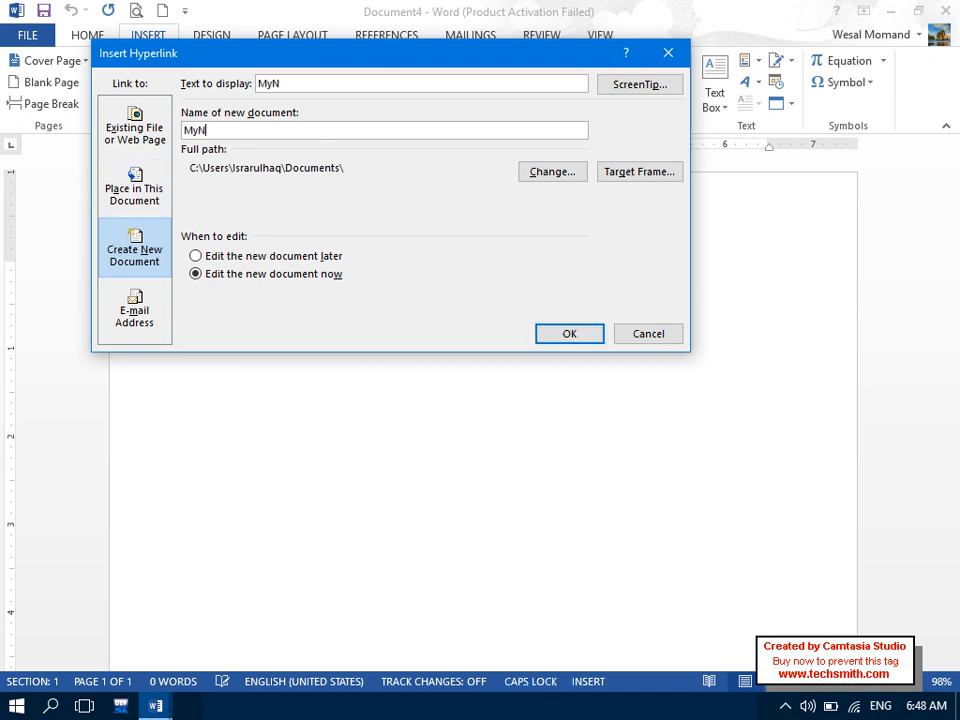
text(ew)
key(Caps_Lock)
text(File)
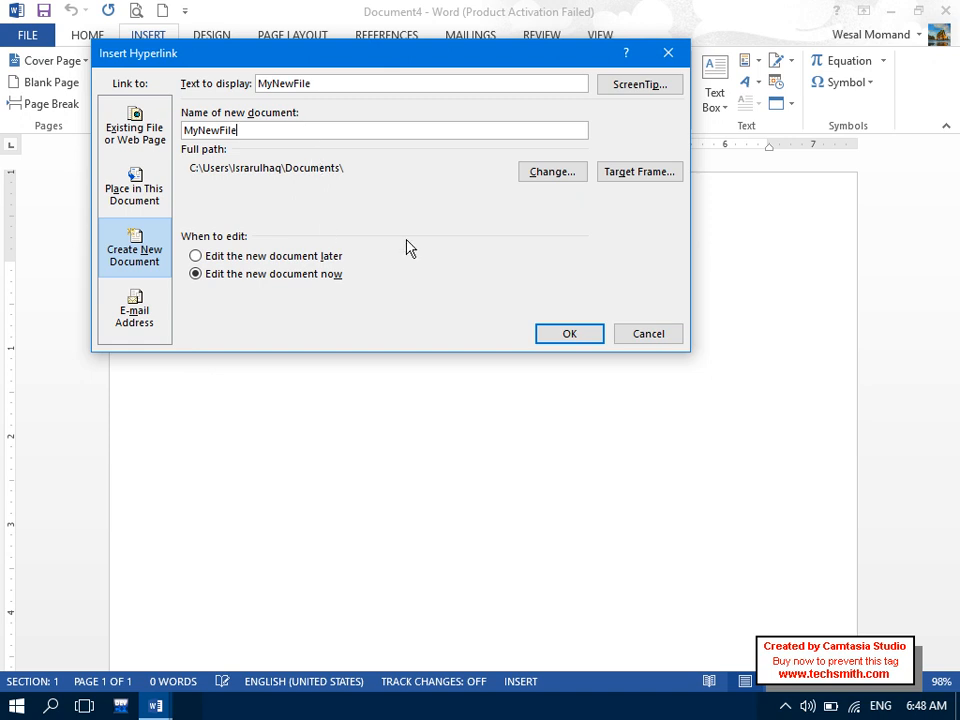
click(552, 172)
click(167, 202)
click(533, 481)
click(566, 333)
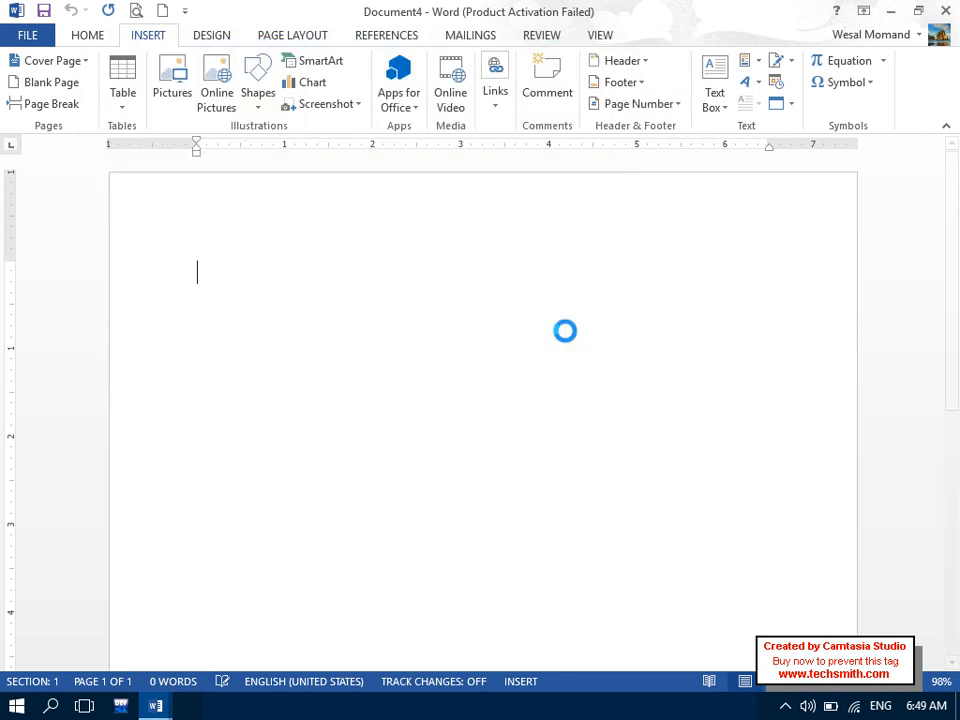
- Add =rand() sample text, justify it with space after paragraphs, then save and close MyNewFile.htm
text(=rand())
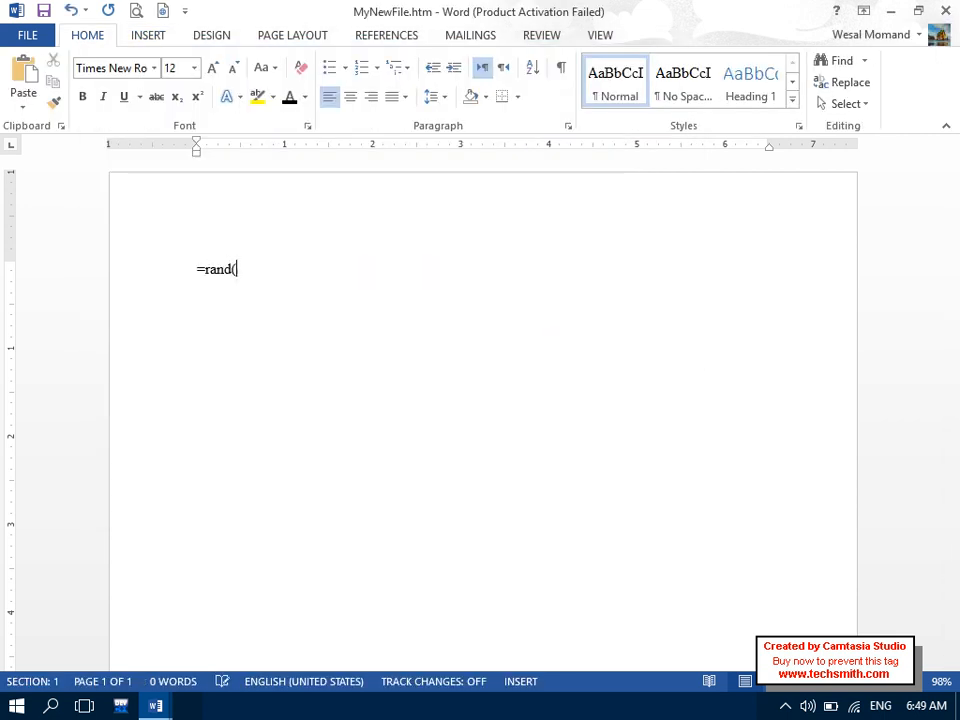
key(Return)
key(ctrl+a)
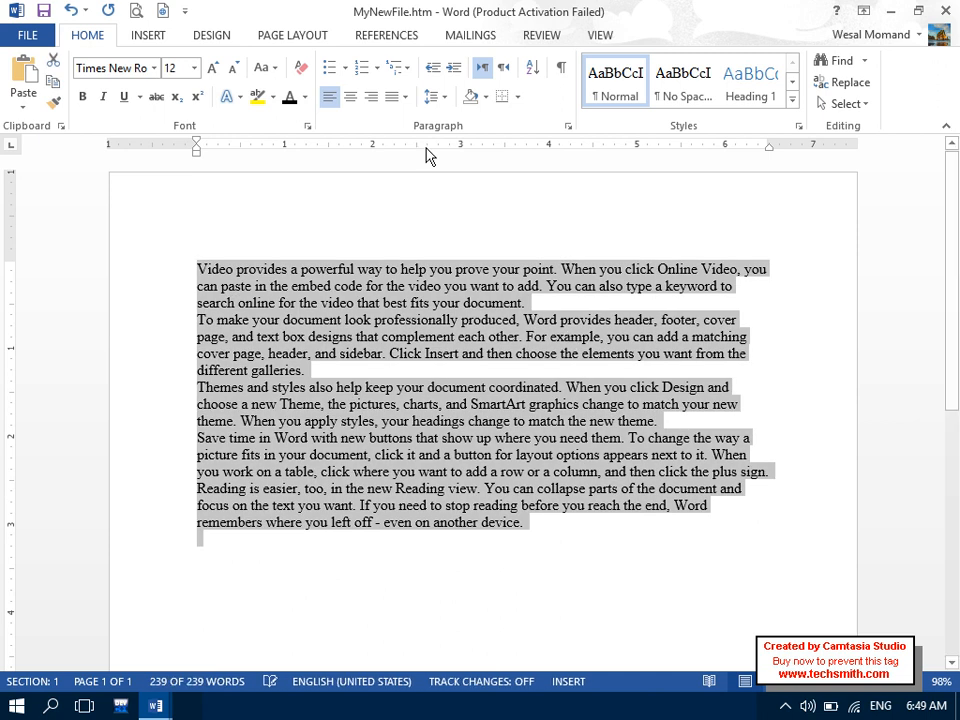
click(404, 96)
click(410, 119)
click(433, 96)
click(461, 308)
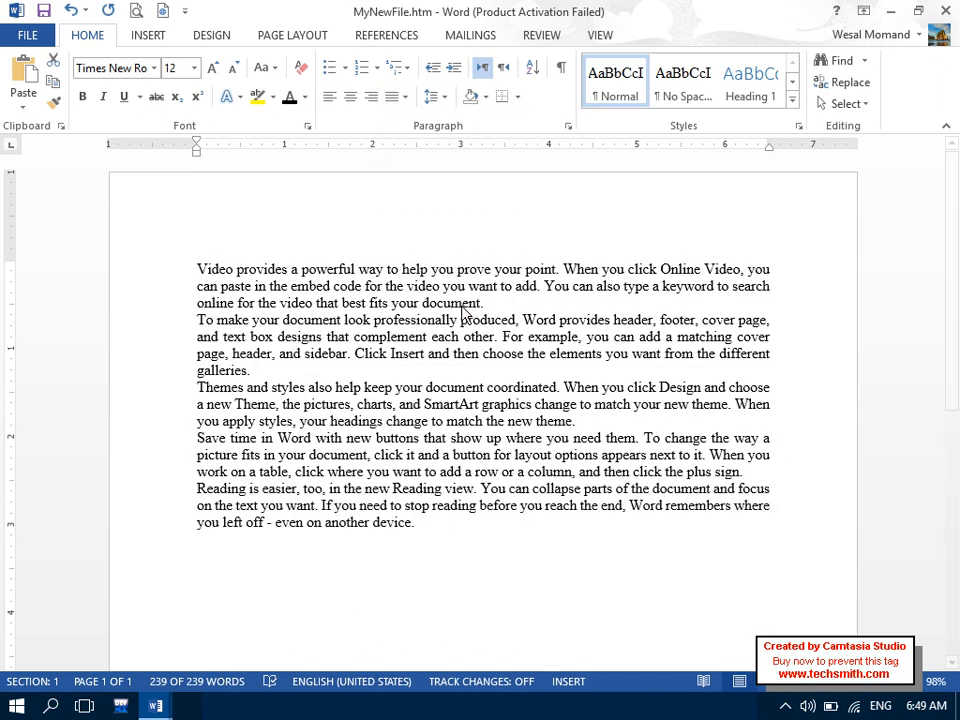
click(431, 450)
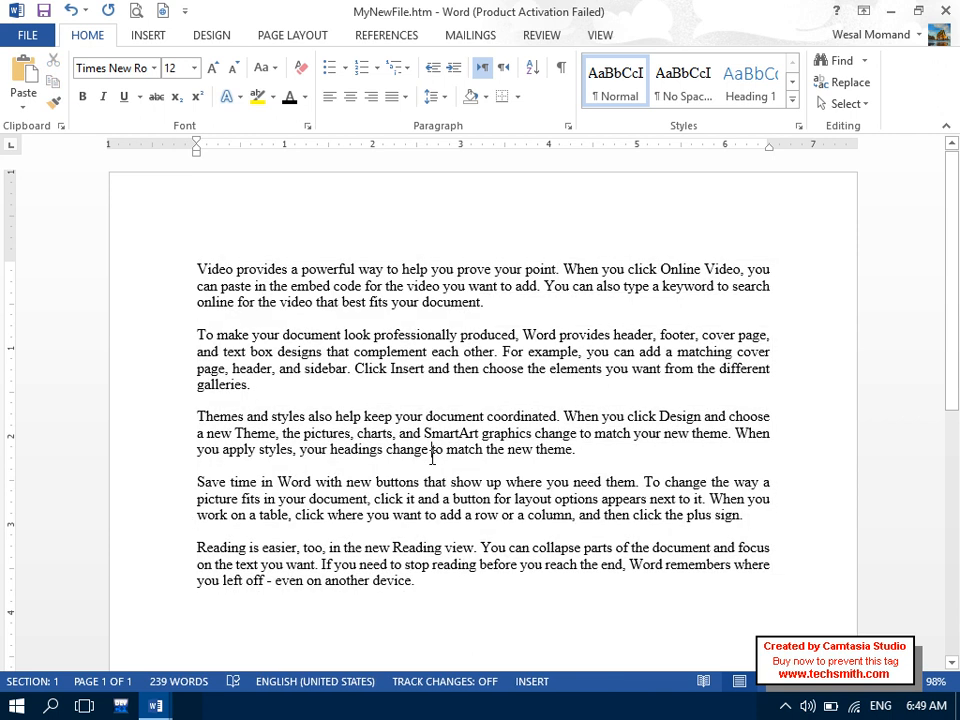
key(ctrl+s)
click(945, 10)
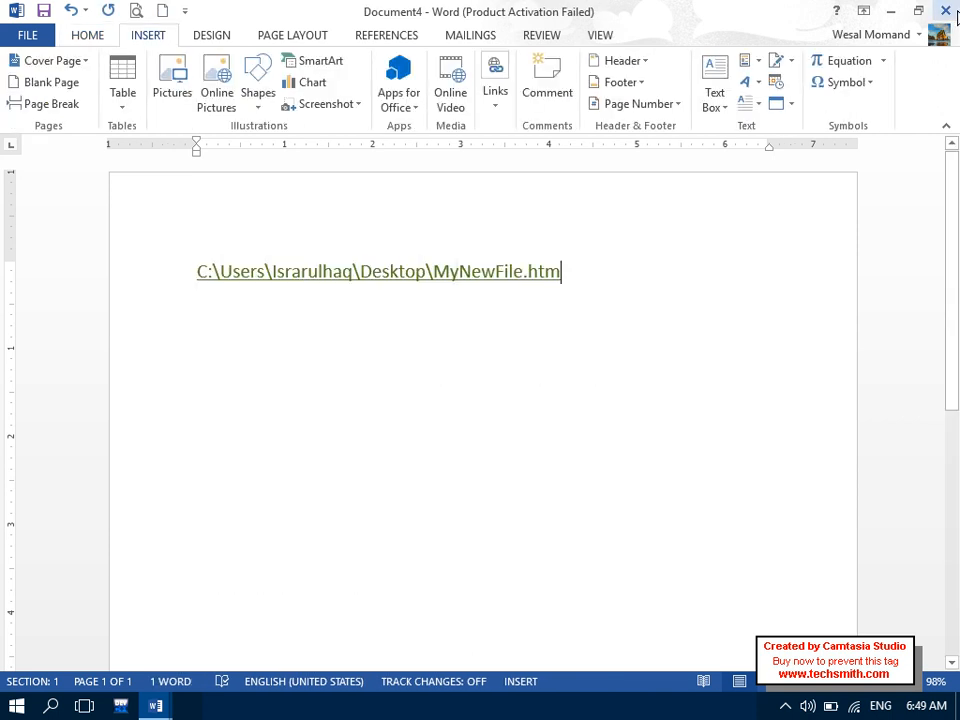
- Close Document4 without saving, then view MyNewFile.htm in the browser and close it
click(945, 10)
click(497, 394)
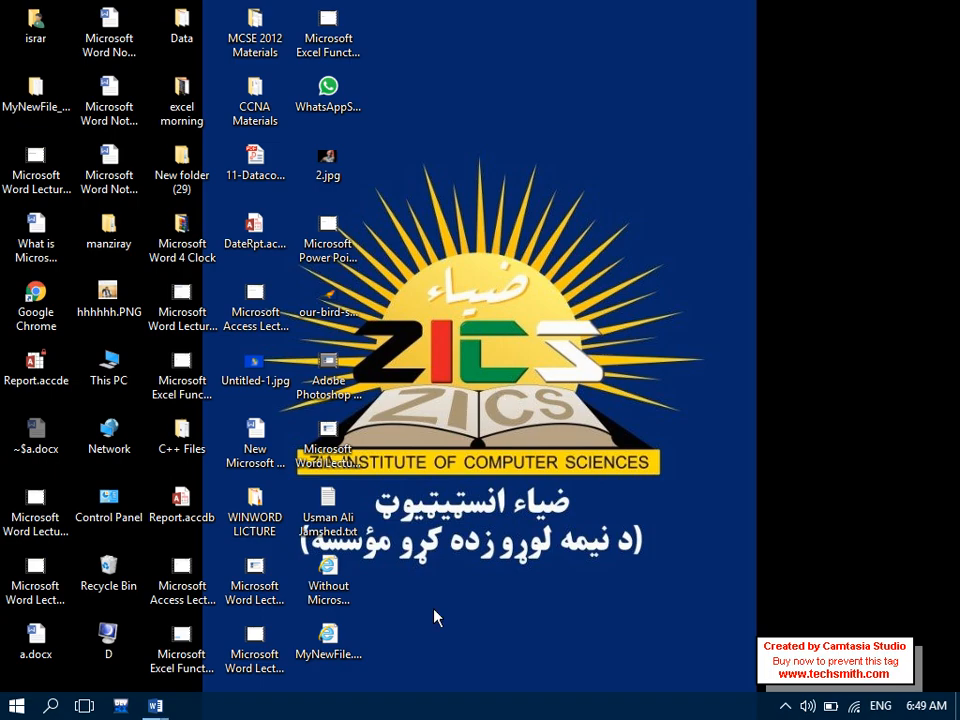
double_click(330, 640)
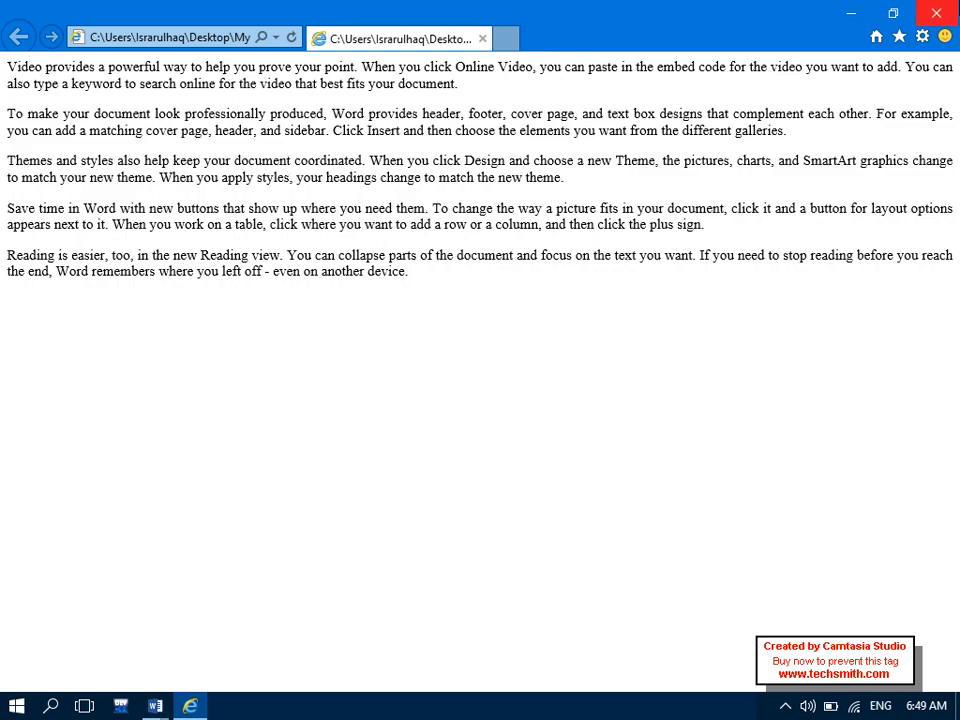
click(936, 13)
double_click(352, 636)
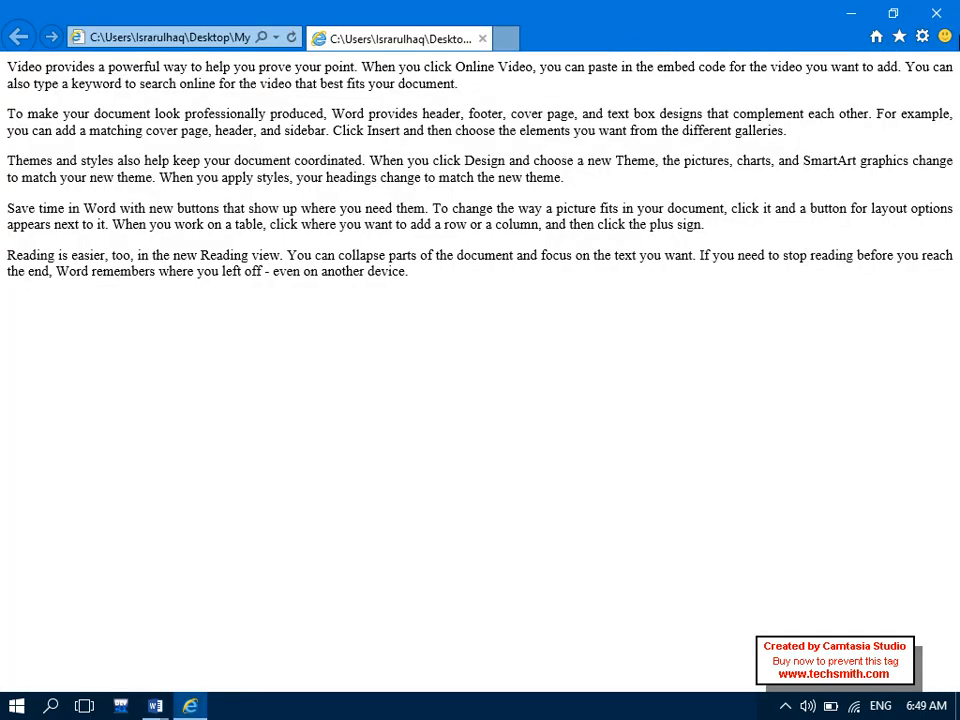
key(alt+F4)
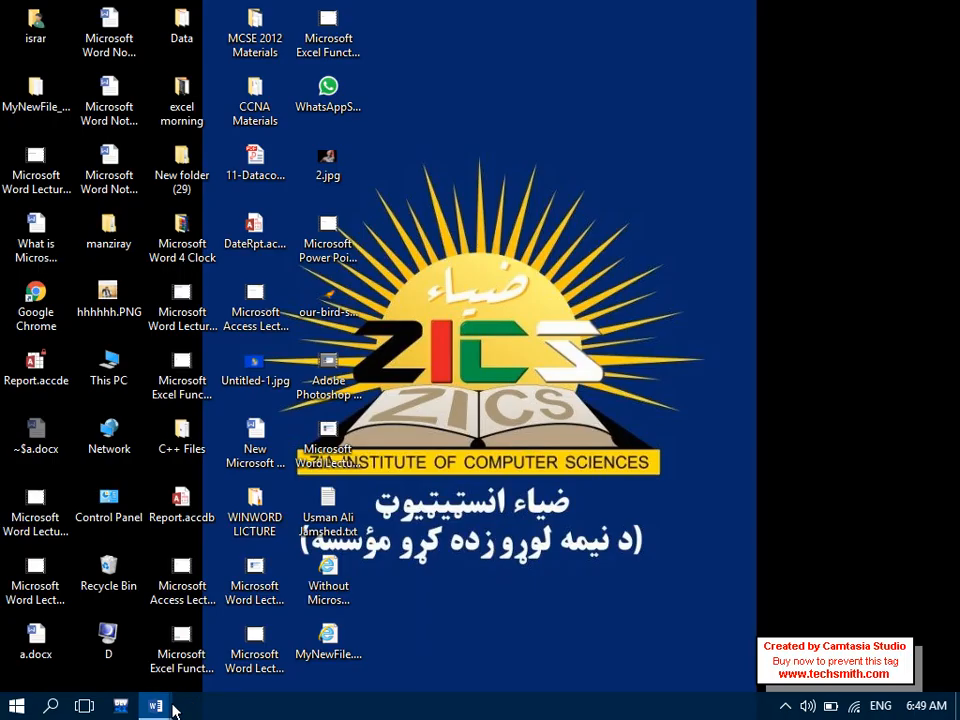
- Bring back Document1, look at the e-mail hyperlink option, then cancel the dialog
mouse_move(172, 708)
click(124, 668)
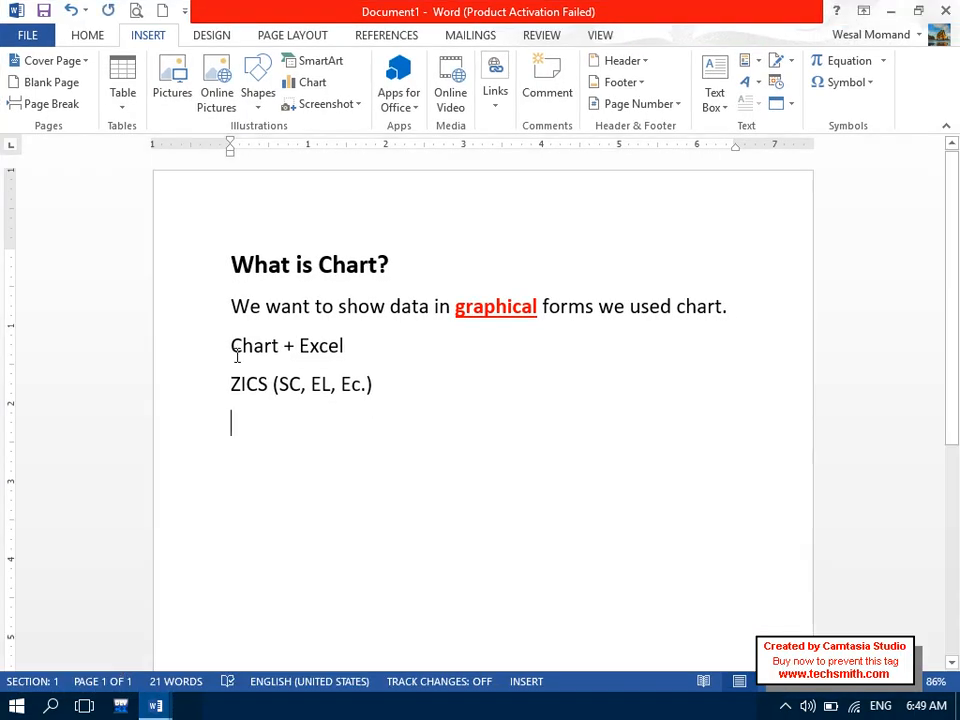
click(498, 72)
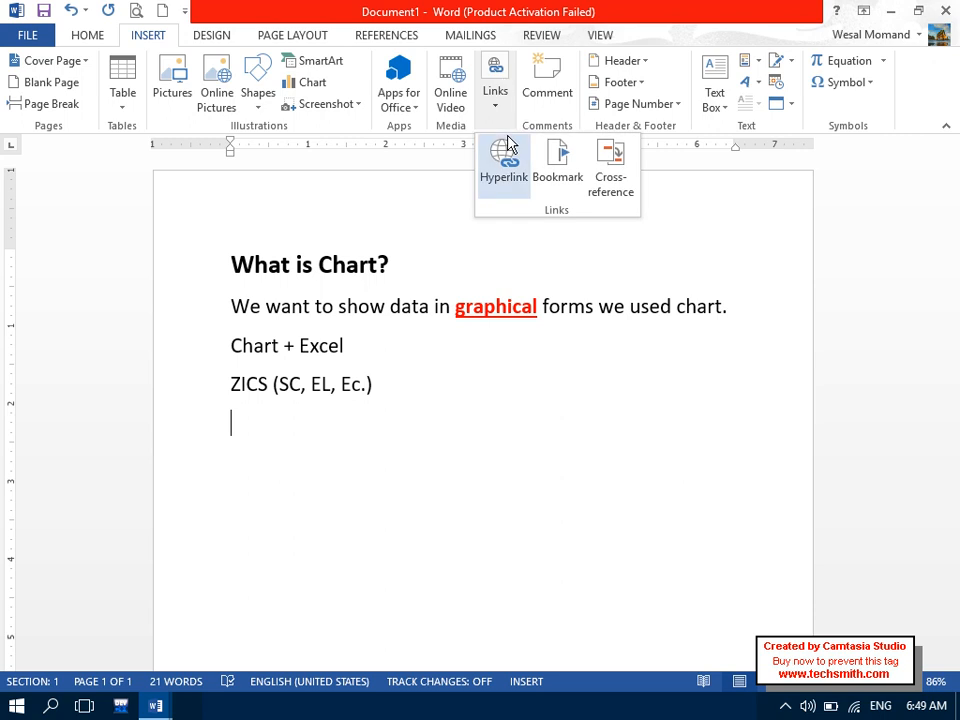
click(505, 148)
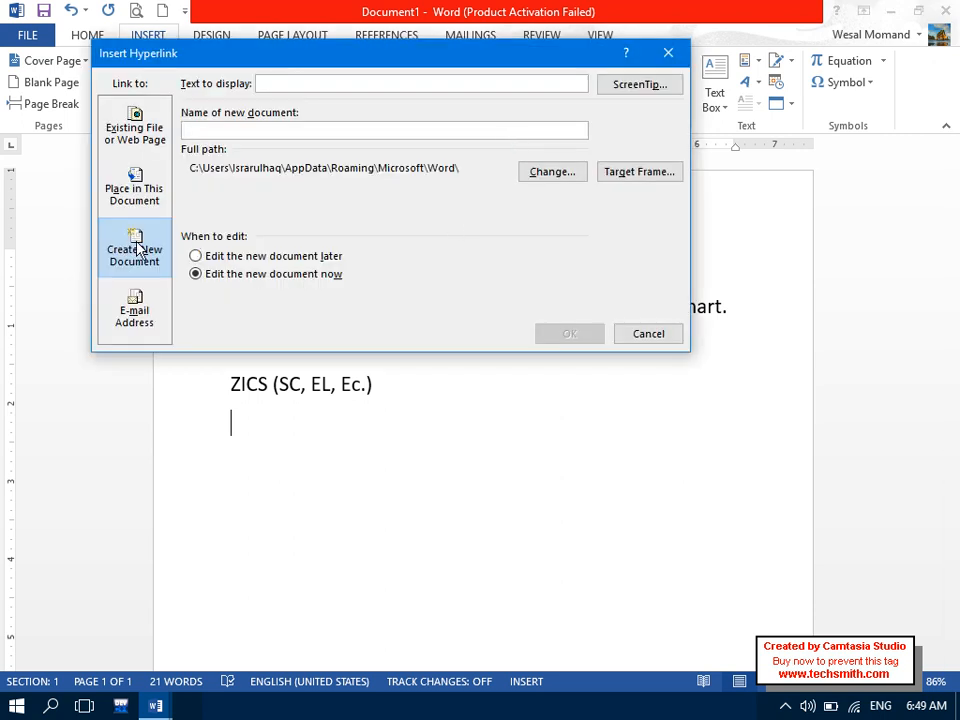
click(134, 305)
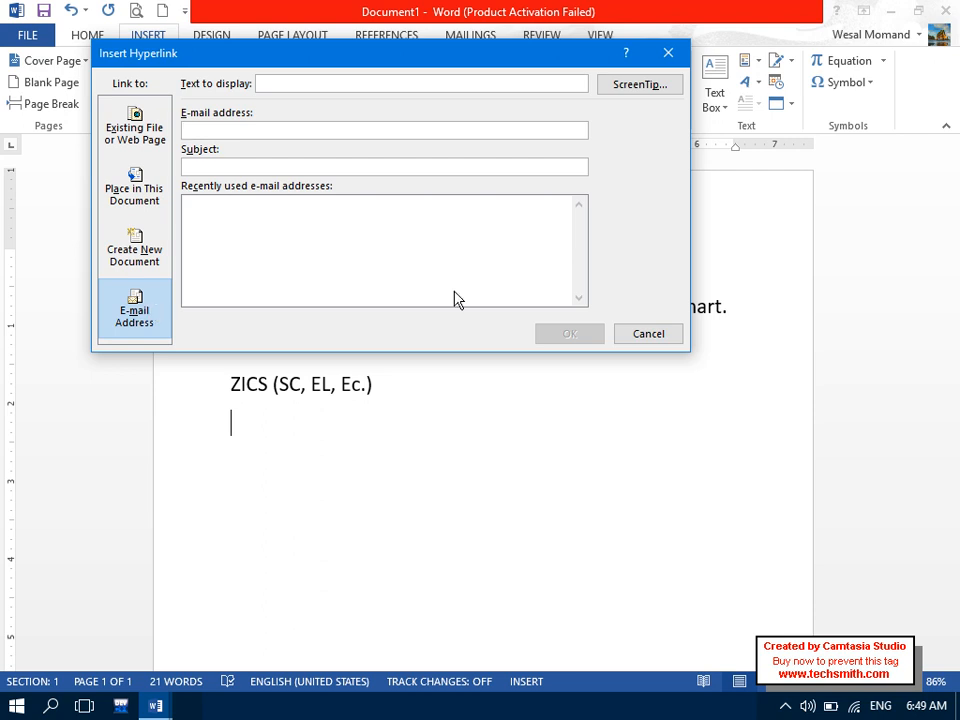
click(627, 331)
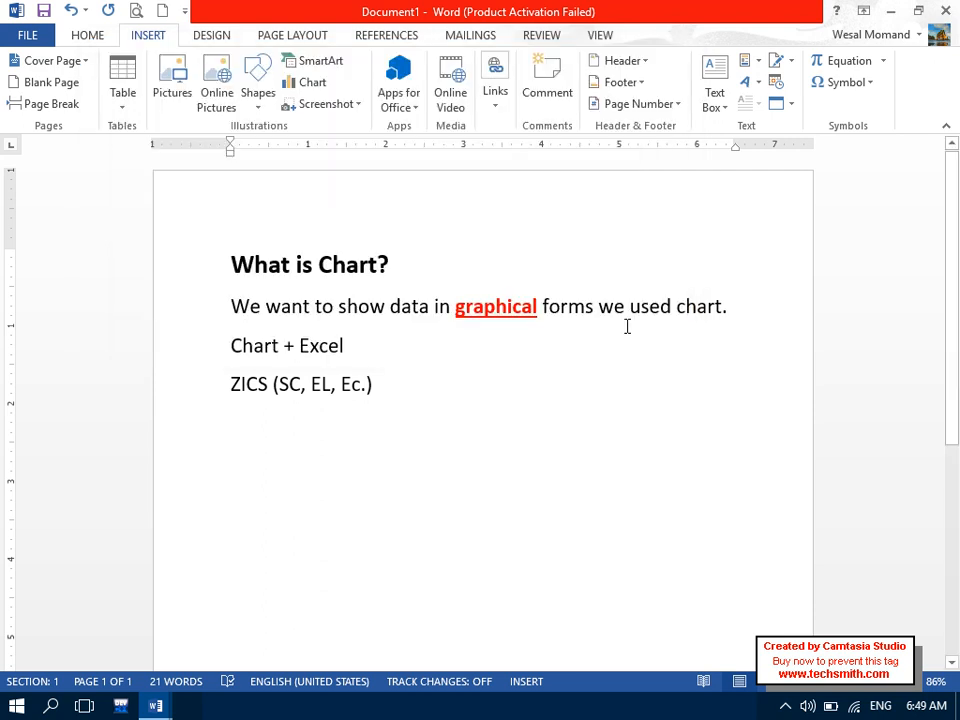
- Browse the Mailings and Home tabs, then reopen the Insert tab's Links list
click(494, 100)
click(467, 47)
click(465, 40)
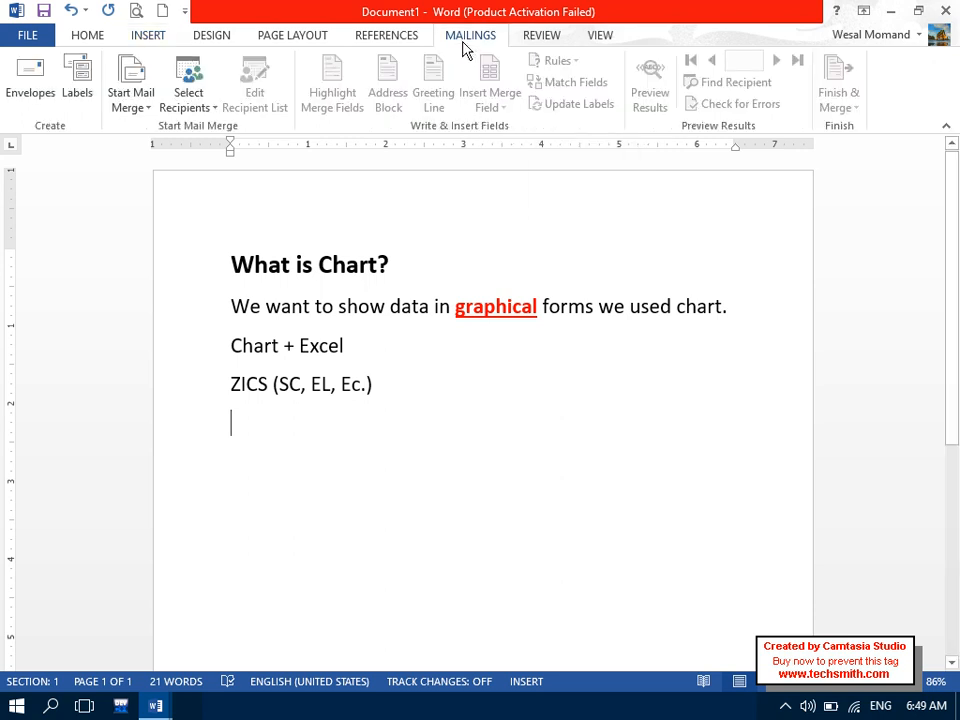
click(92, 40)
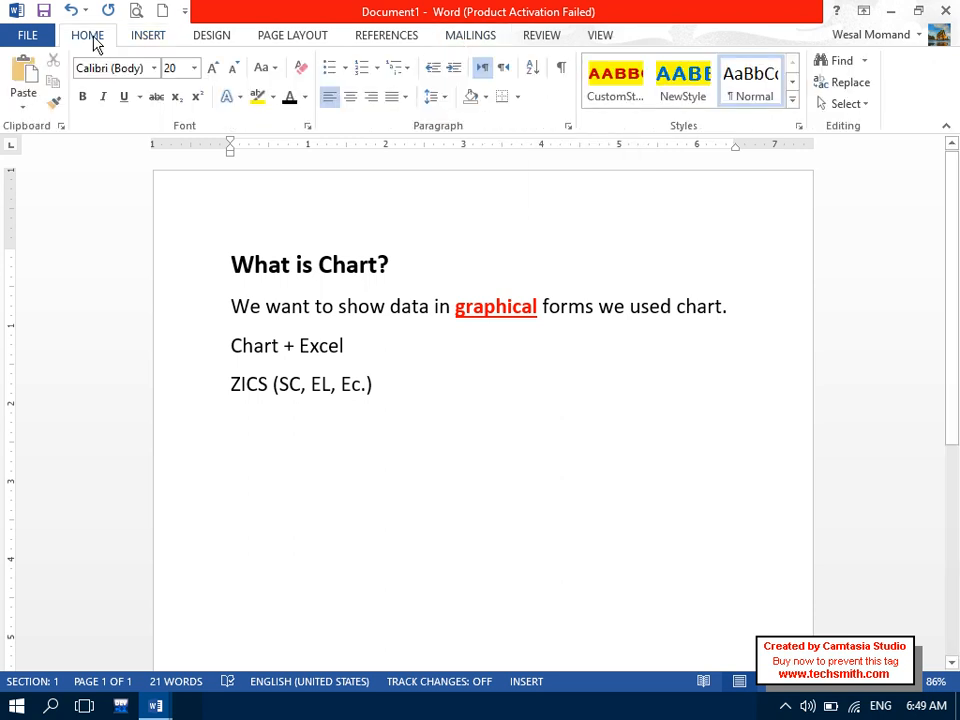
click(148, 38)
click(497, 100)
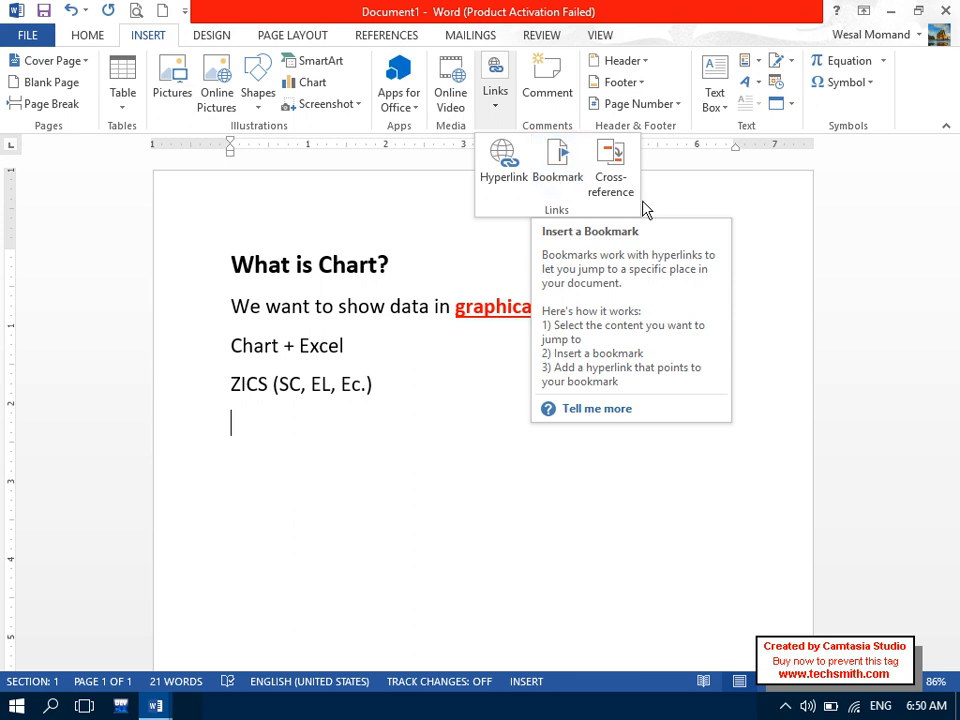
- Return to Document1 from the taskbar previews, then open and close the Cross-reference dialog
click(172, 706)
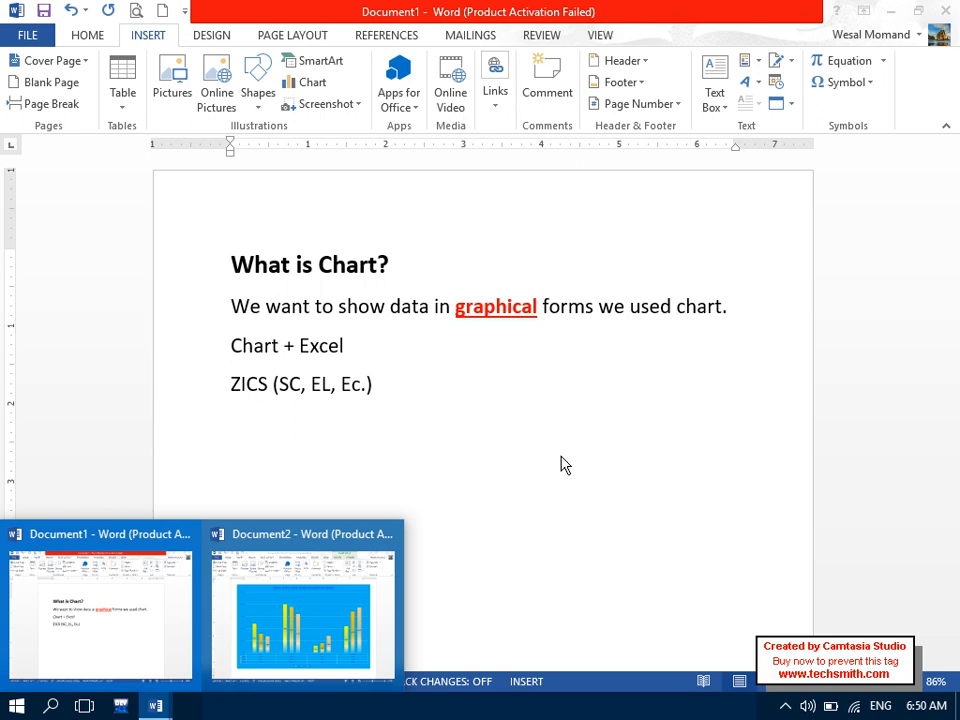
click(561, 457)
click(167, 708)
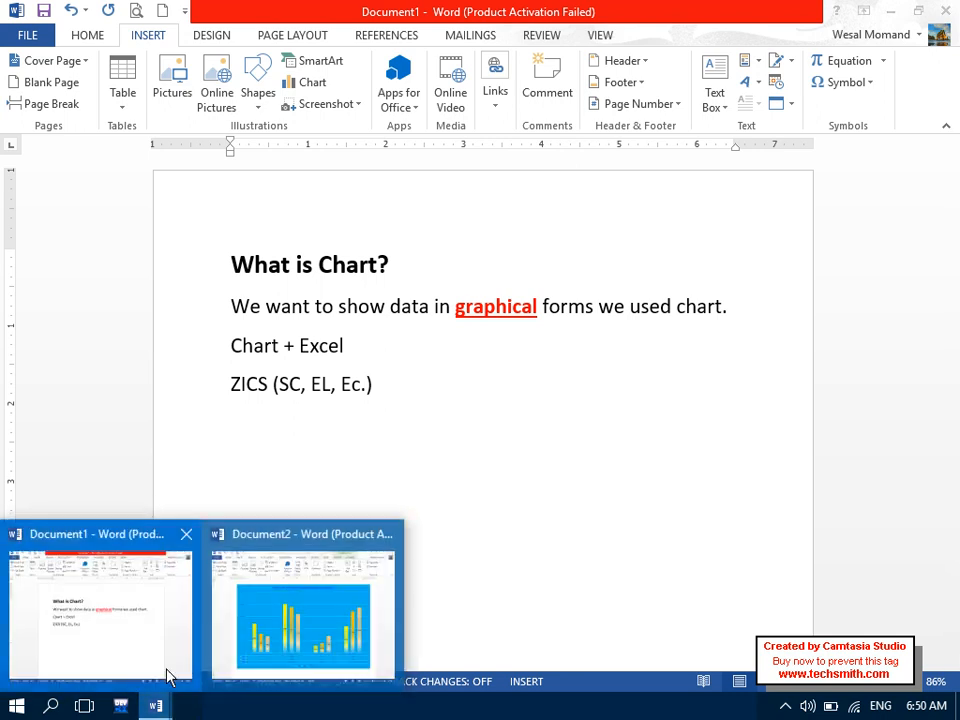
click(165, 677)
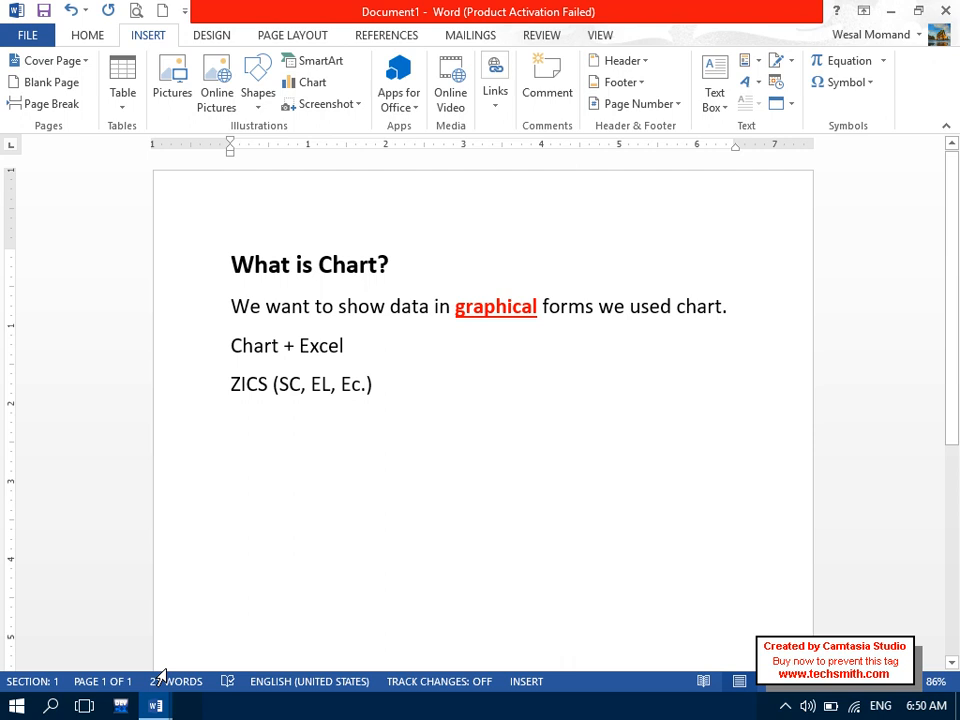
click(495, 100)
click(603, 159)
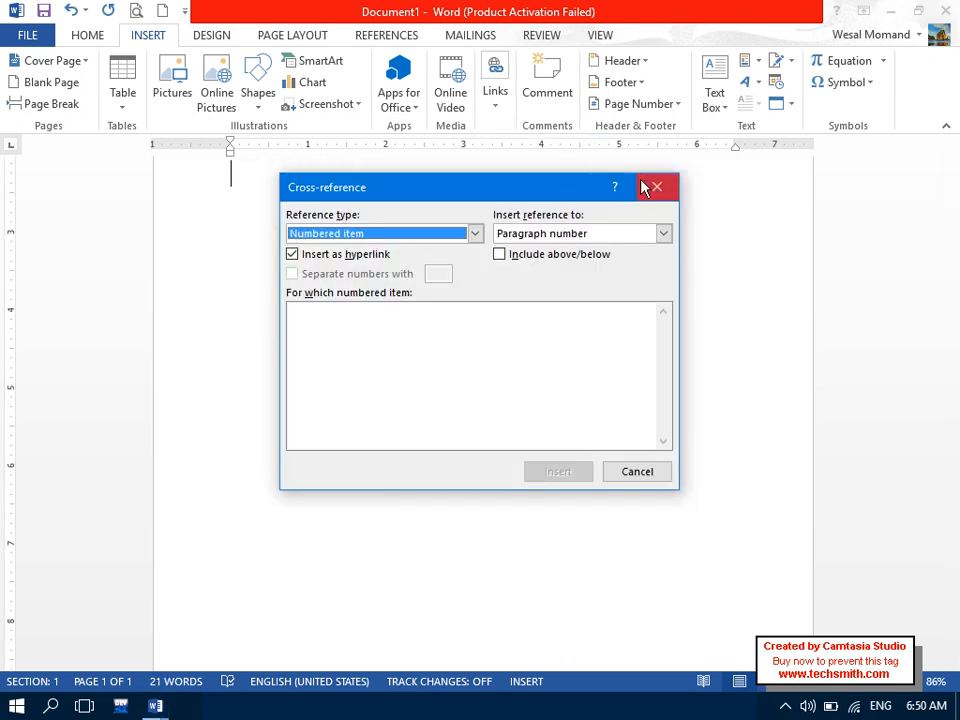
click(656, 186)
- Insert a hyperlink to the existing file Book2.xlsx
click(496, 106)
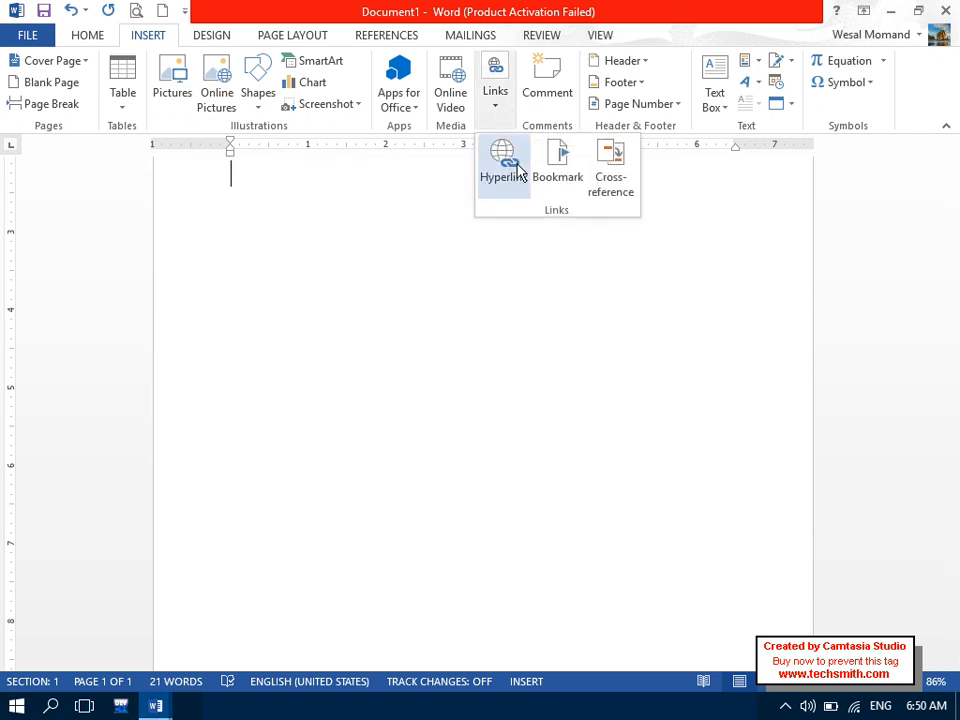
click(517, 172)
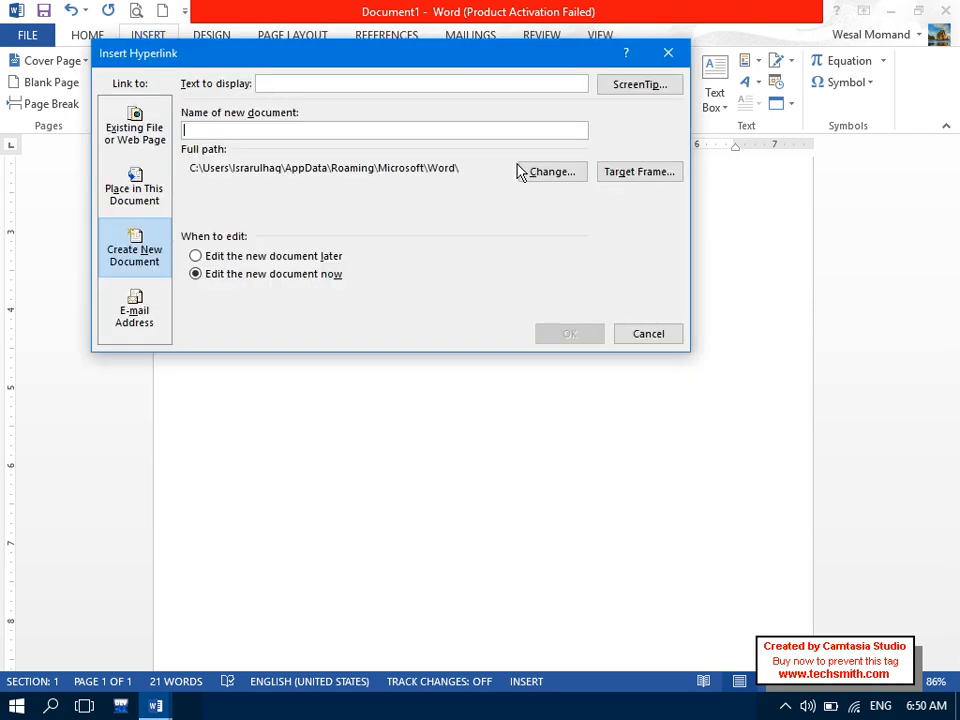
click(152, 130)
drag(579, 175, 577, 240)
click(285, 159)
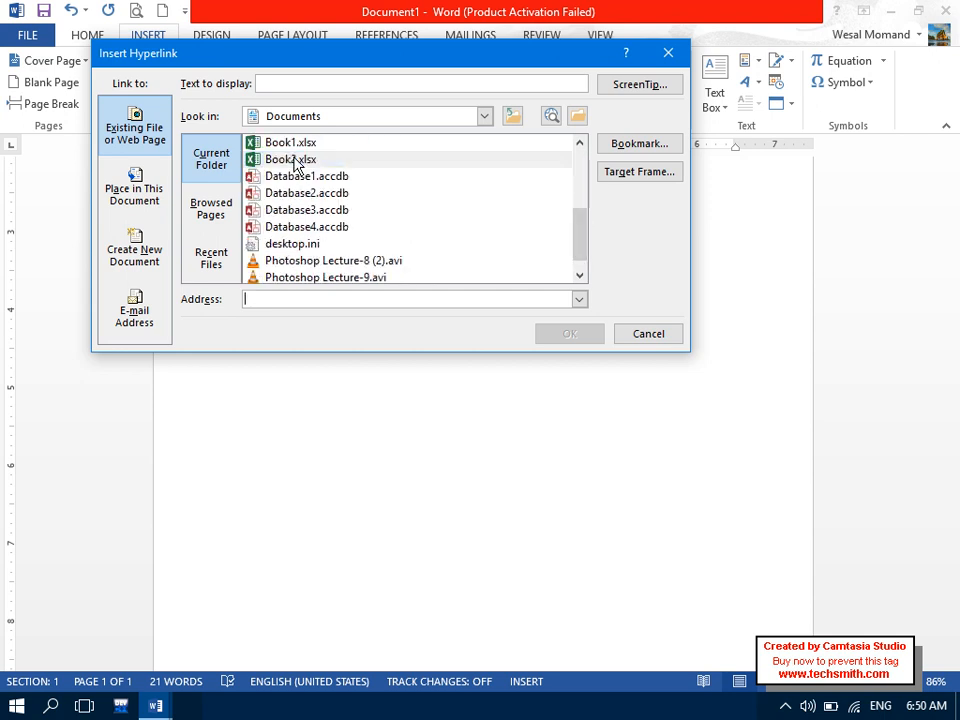
click(568, 333)
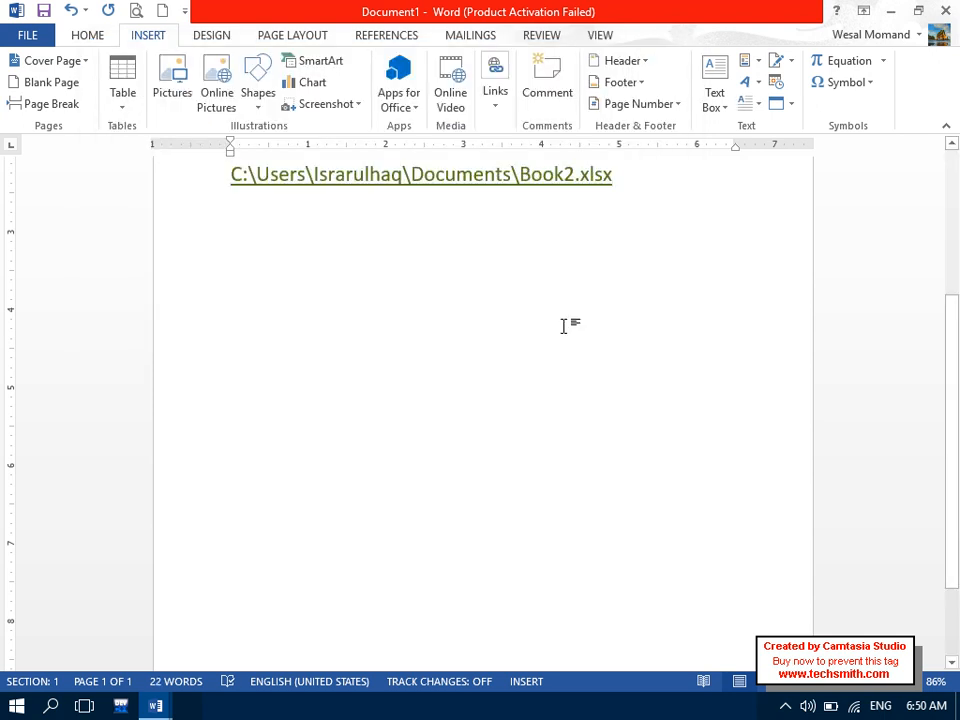
- Delete all of Document1's contents, then open and cancel the Cross-reference dialog
key(ctrl+a)
key(Delete)
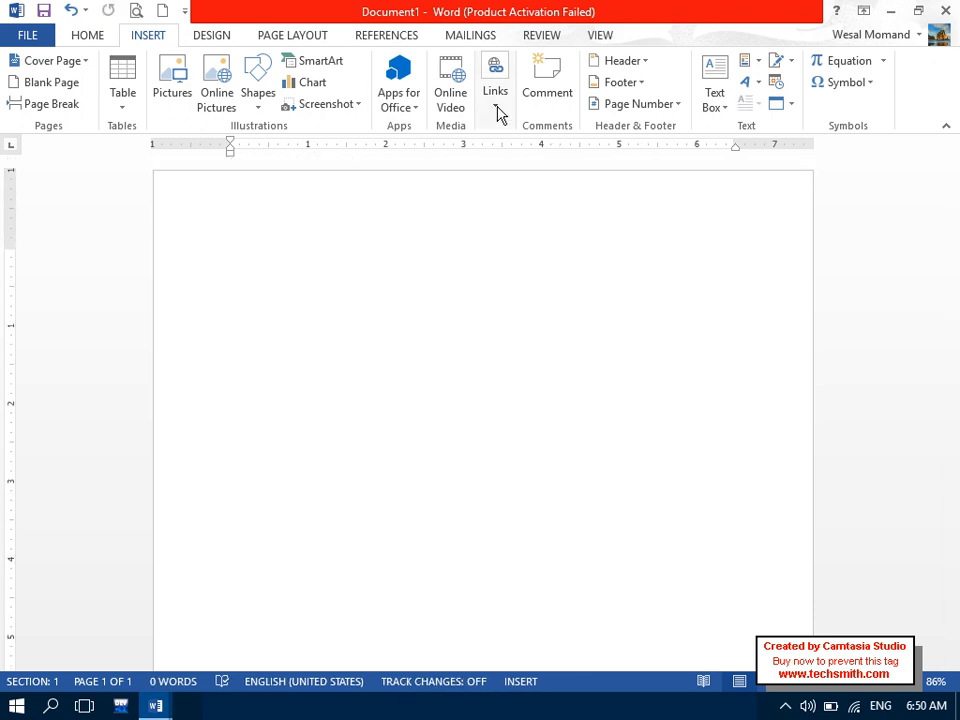
click(496, 104)
click(612, 166)
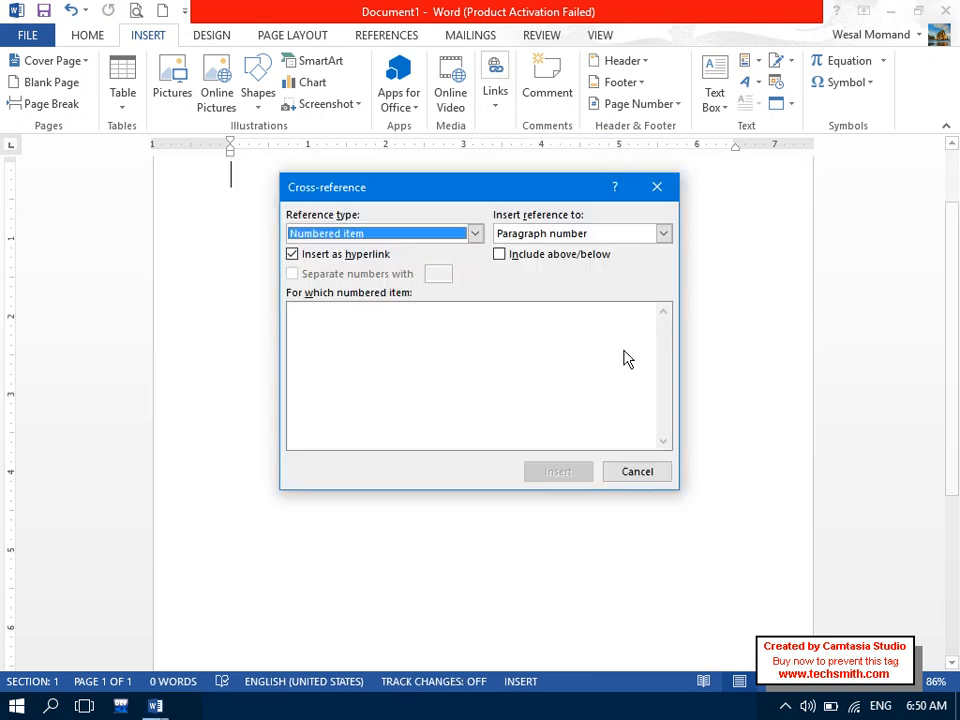
click(633, 472)
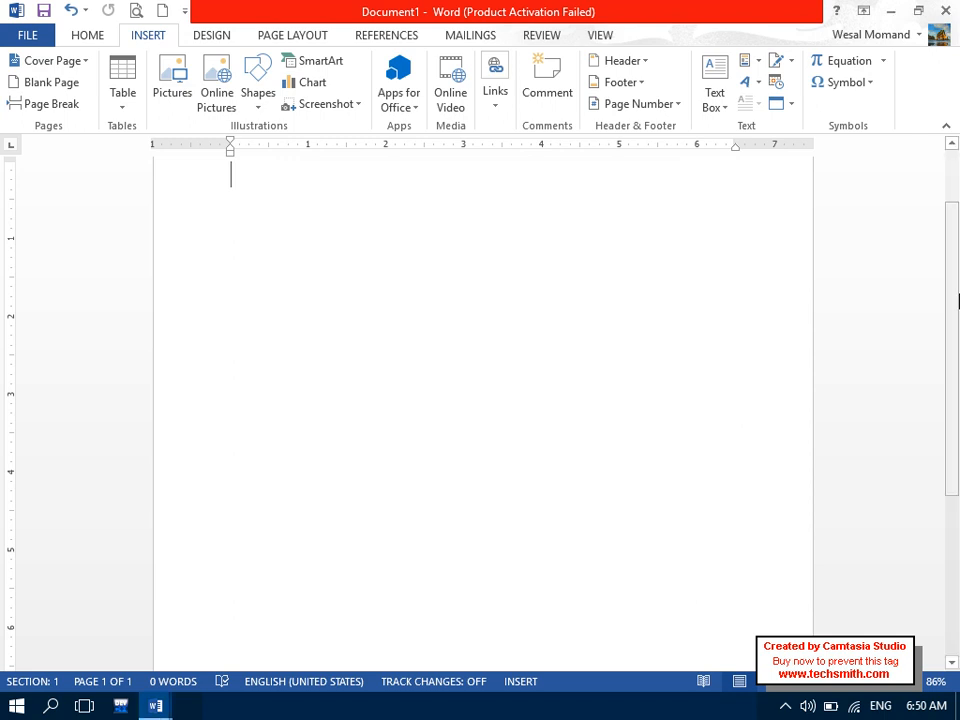
scroll(483, 400, up, 1)
key(Caps_Lock)
- Type the heading 'What is Word?' and generate a sample paragraph below it with =rand
text(What is )
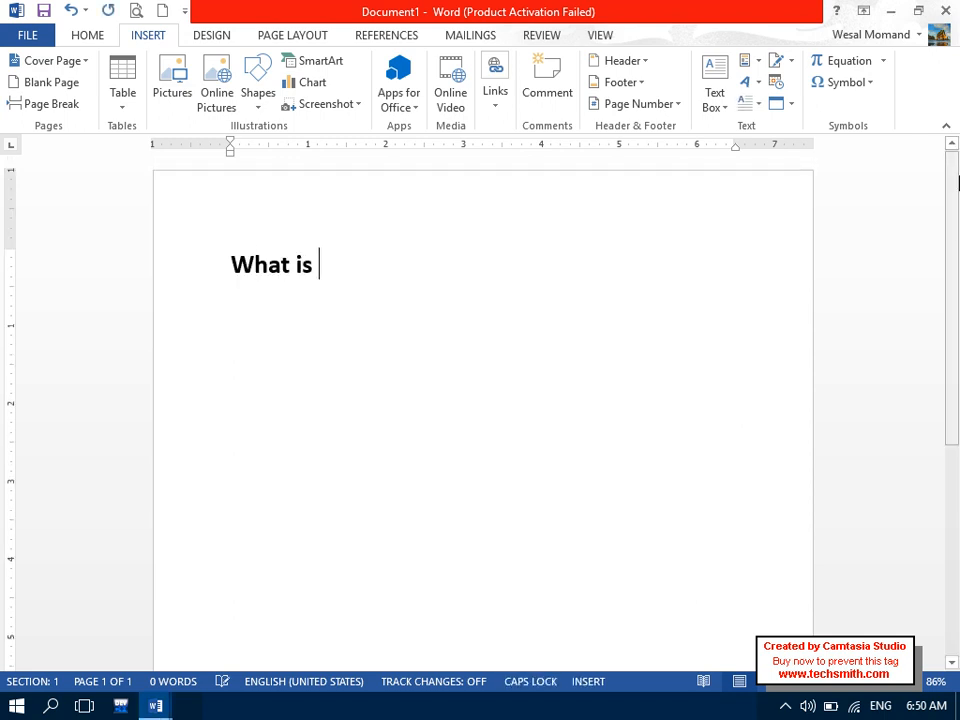
text(Wors?)
key(BackSpace)
key(BackSpace)
text(d?)
key(Return)
text(=ramd)
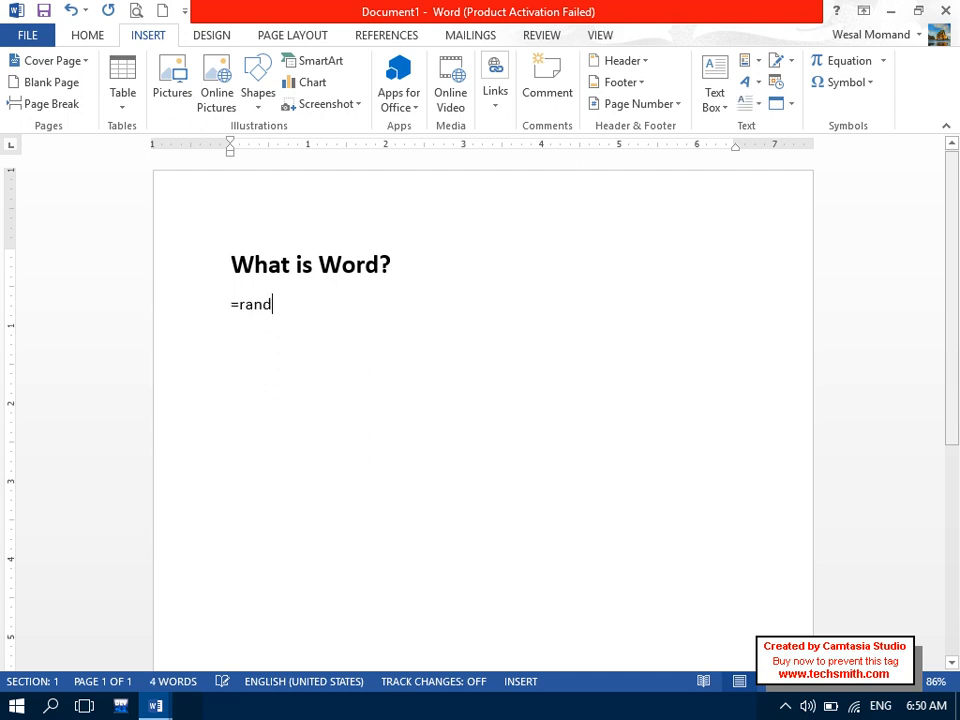
key(Return)
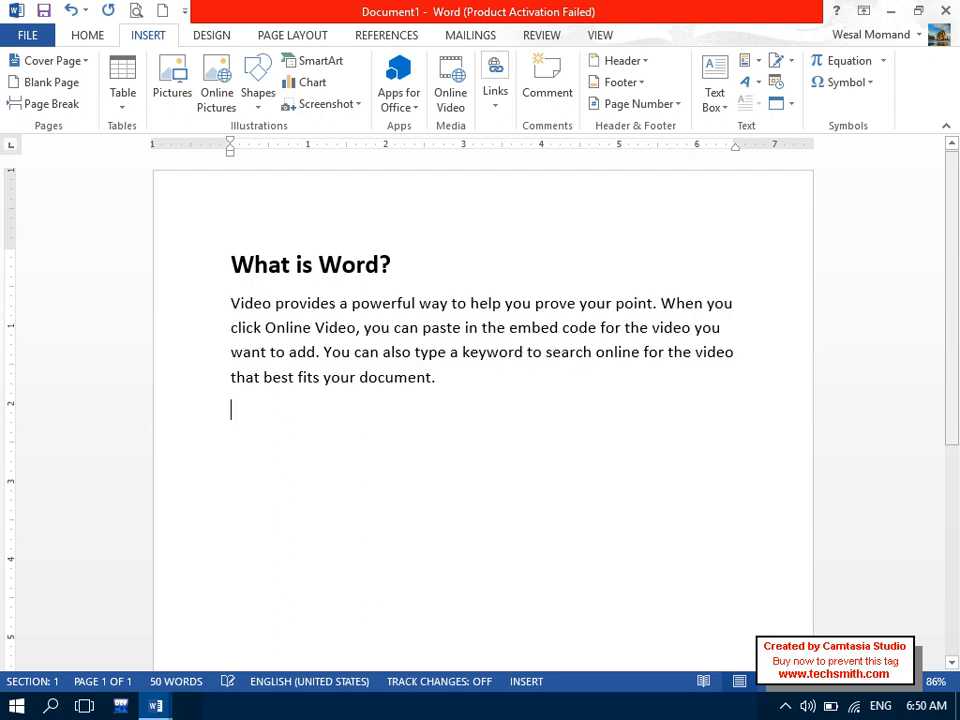
- Apply the Heading 1 style (Ctrl+Alt+1) to the 'What is Word?' line
drag(401, 294, 188, 274)
drag(419, 282, 66, 272)
key(ctrl+alt+1)
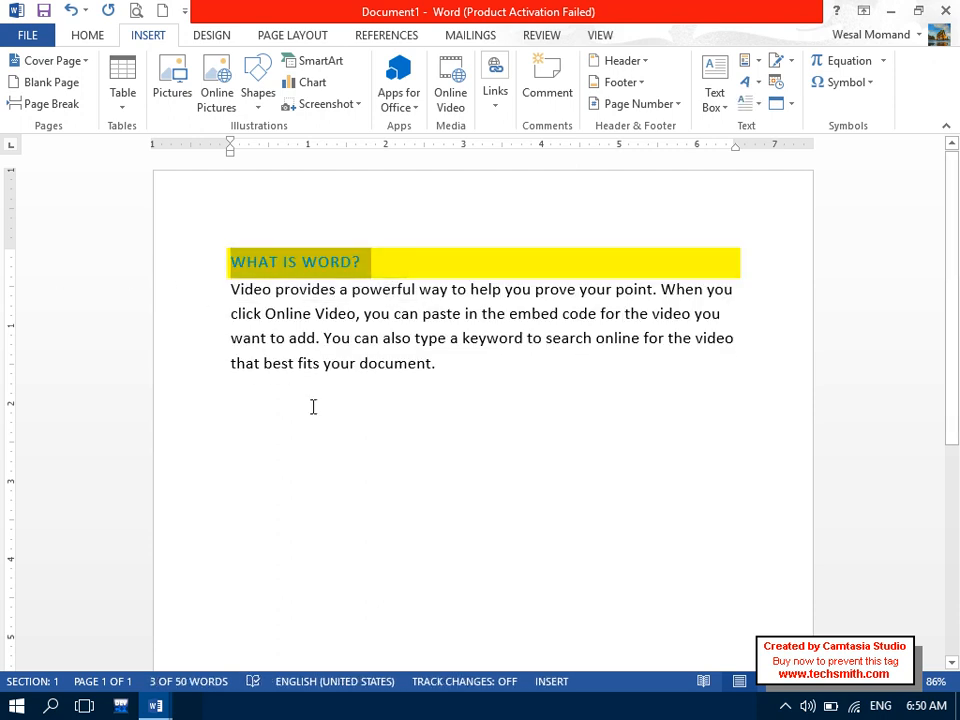
click(309, 412)
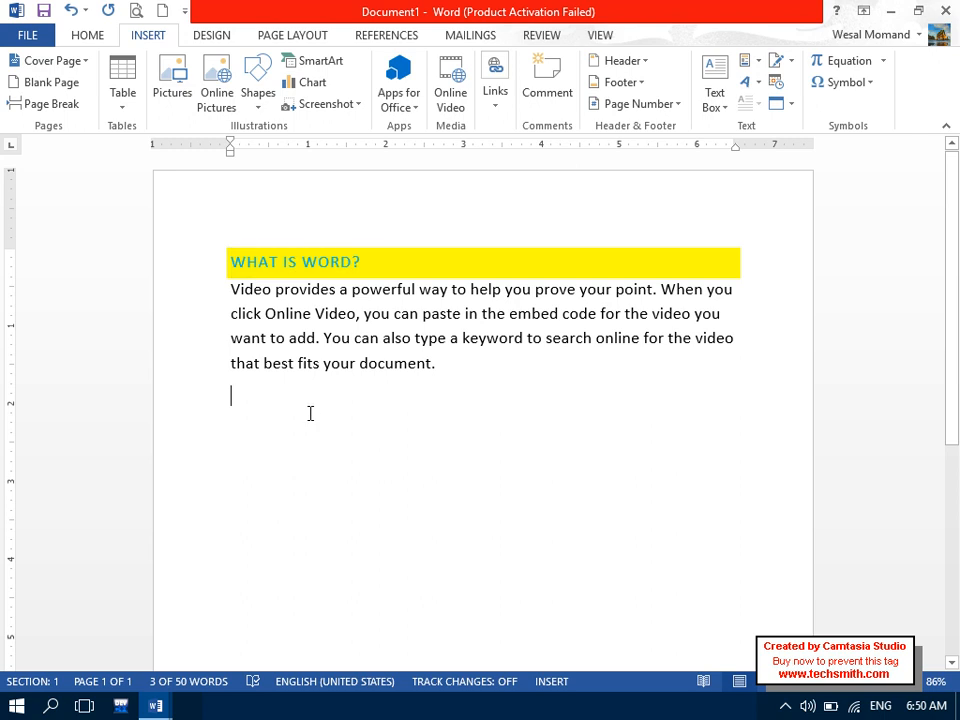
- Browse the hyperlink's Place in This Document targets, then cancel without inserting a link
click(492, 92)
click(508, 182)
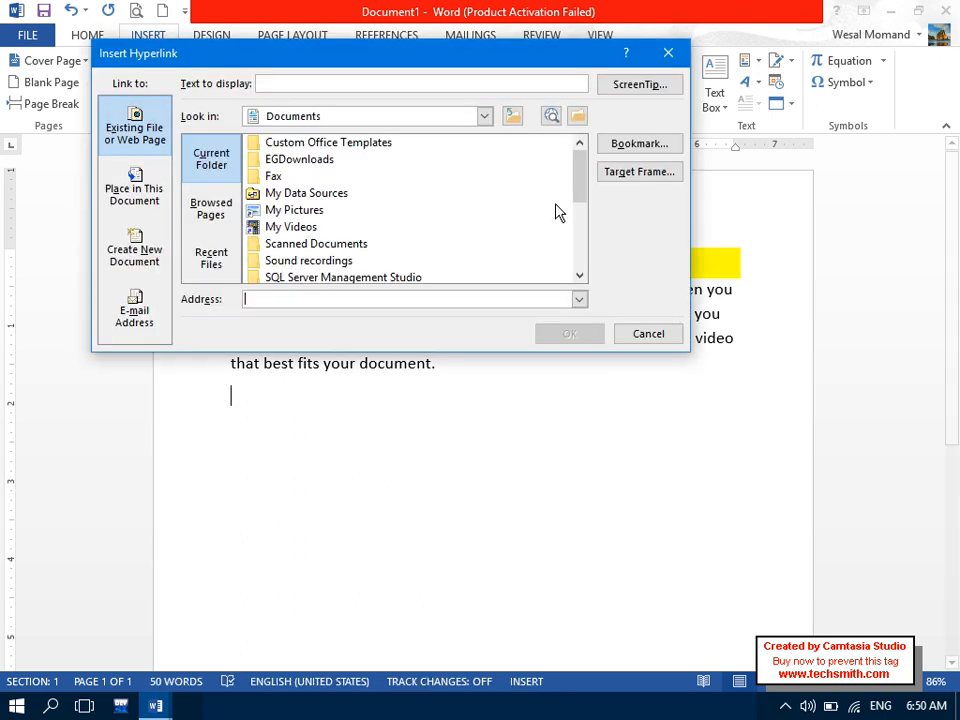
click(632, 150)
click(410, 259)
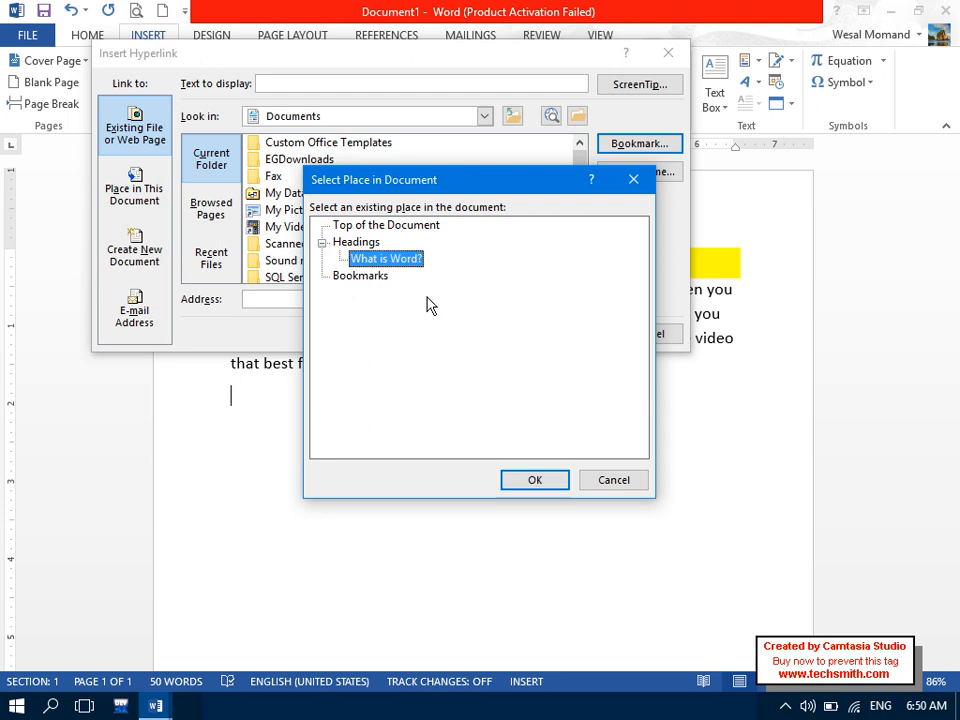
click(603, 481)
click(644, 333)
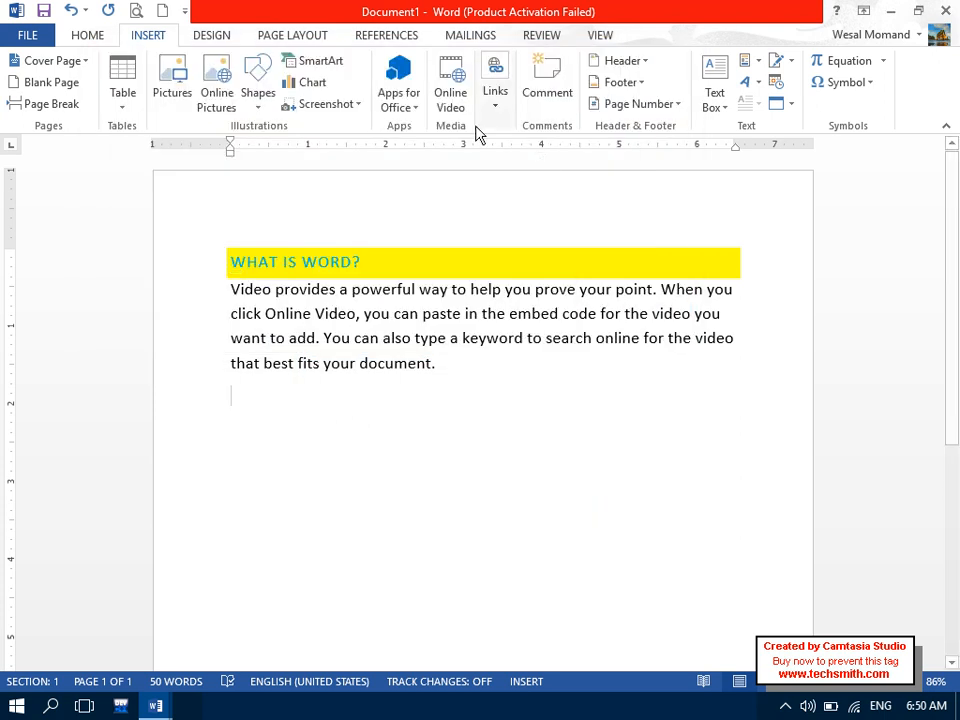
- Insert a heading cross-reference to 'What is Word?' and follow it to the heading
click(495, 92)
click(608, 158)
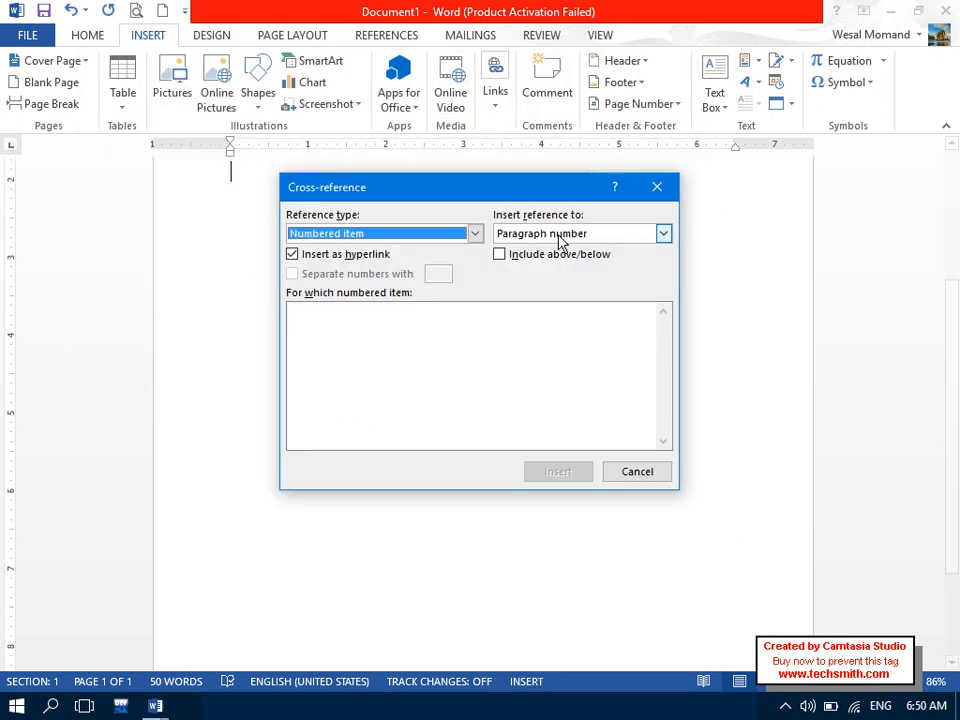
click(471, 234)
click(439, 264)
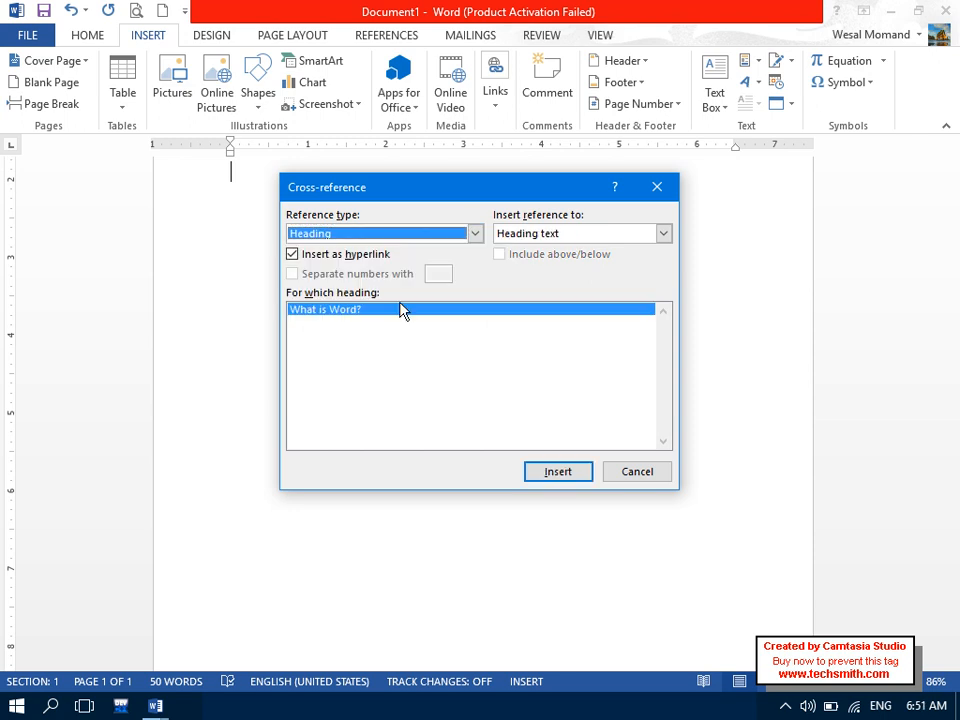
click(587, 473)
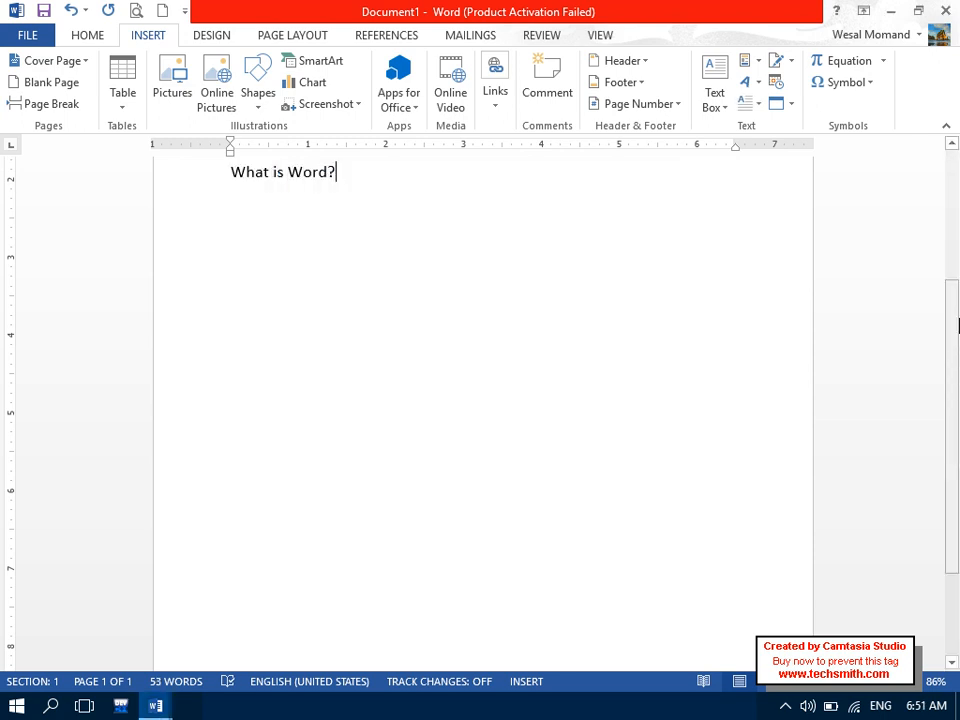
scroll(306, 431, up, 3)
click(284, 392)
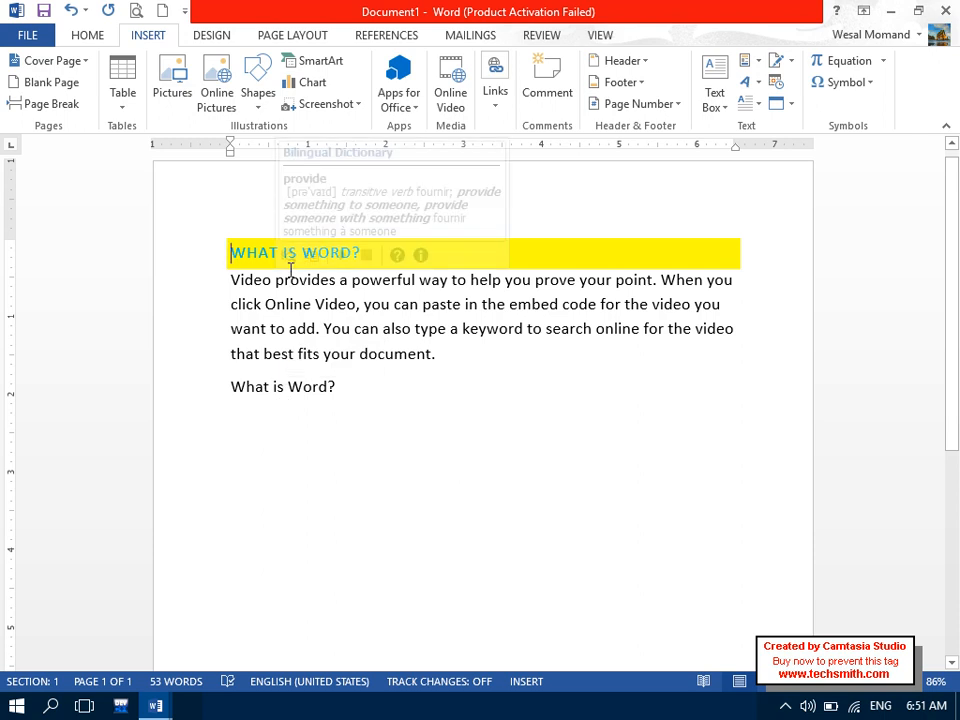
- Delete the inserted cross-reference line, then open and cancel the Hyperlink place-in-document dialog
click(208, 388)
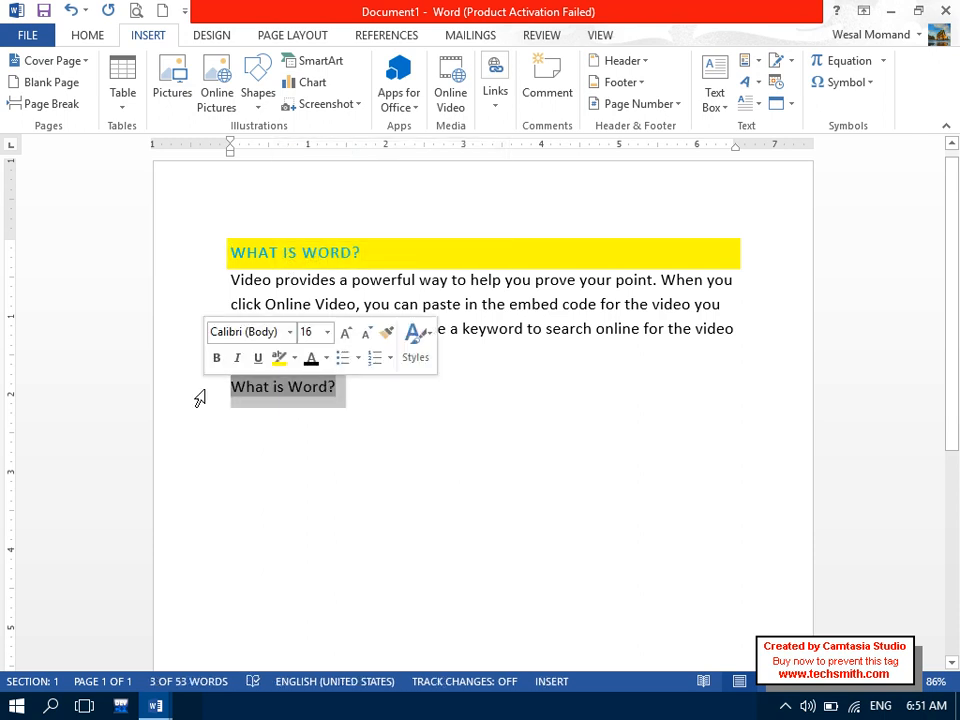
key(Delete)
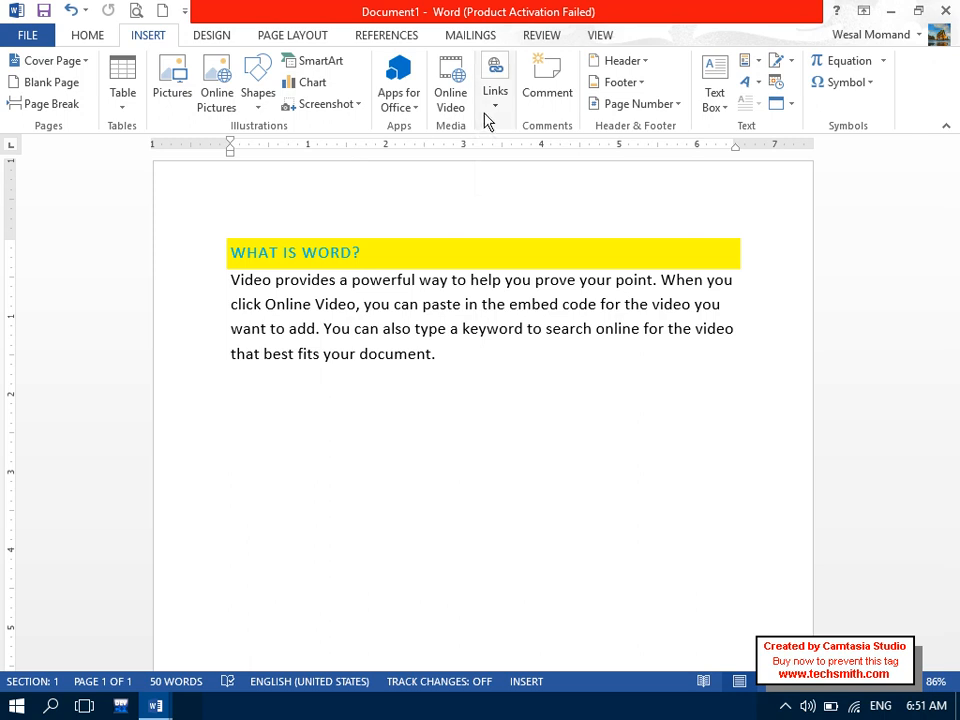
click(490, 112)
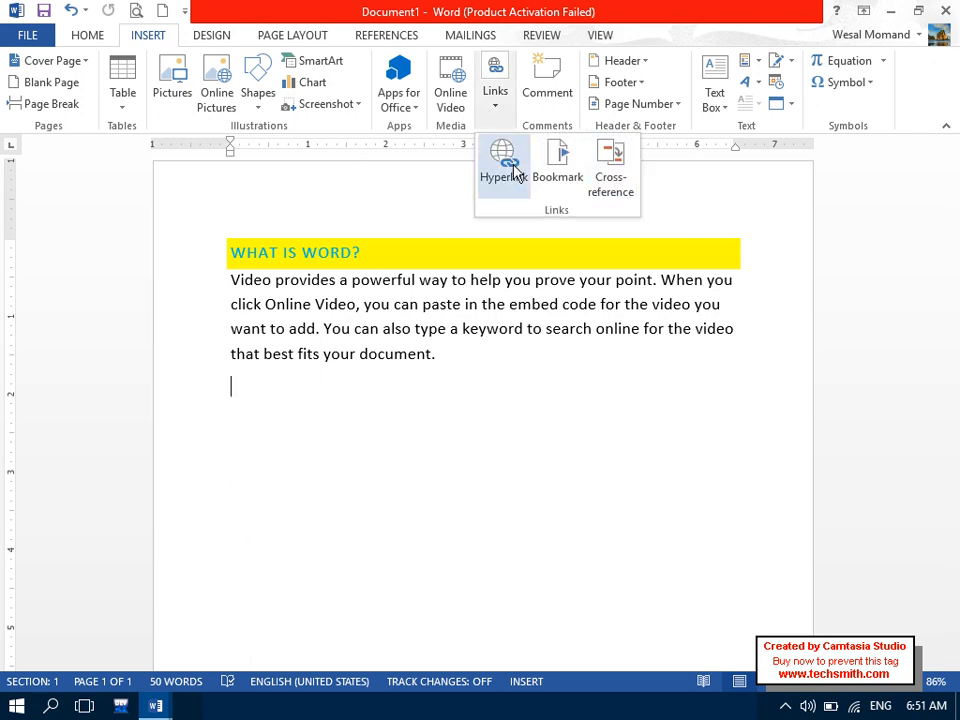
click(506, 160)
click(630, 145)
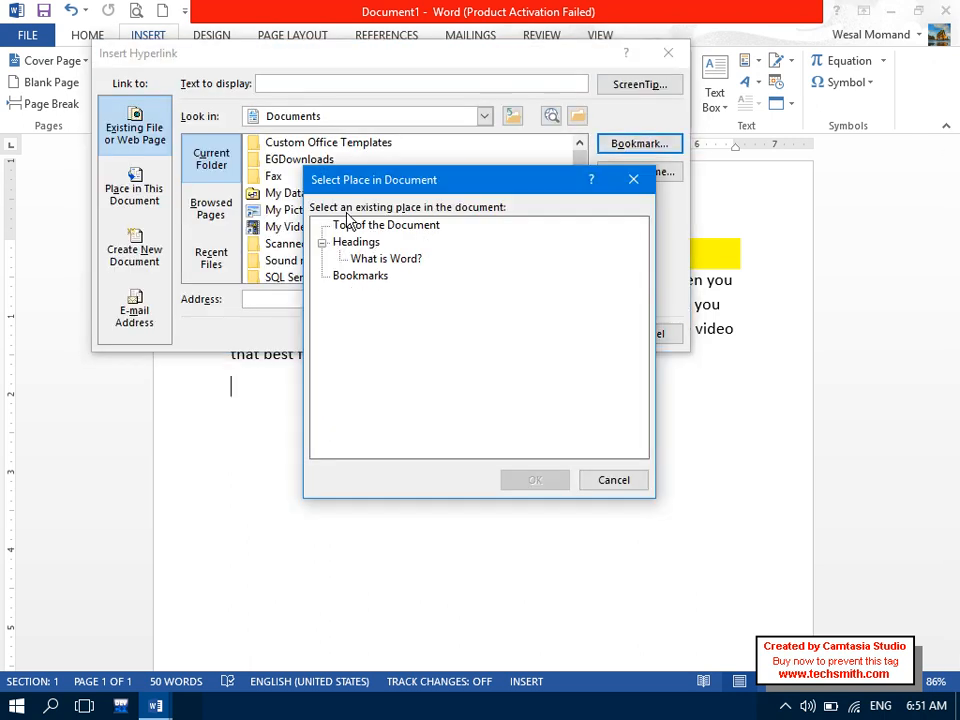
click(610, 480)
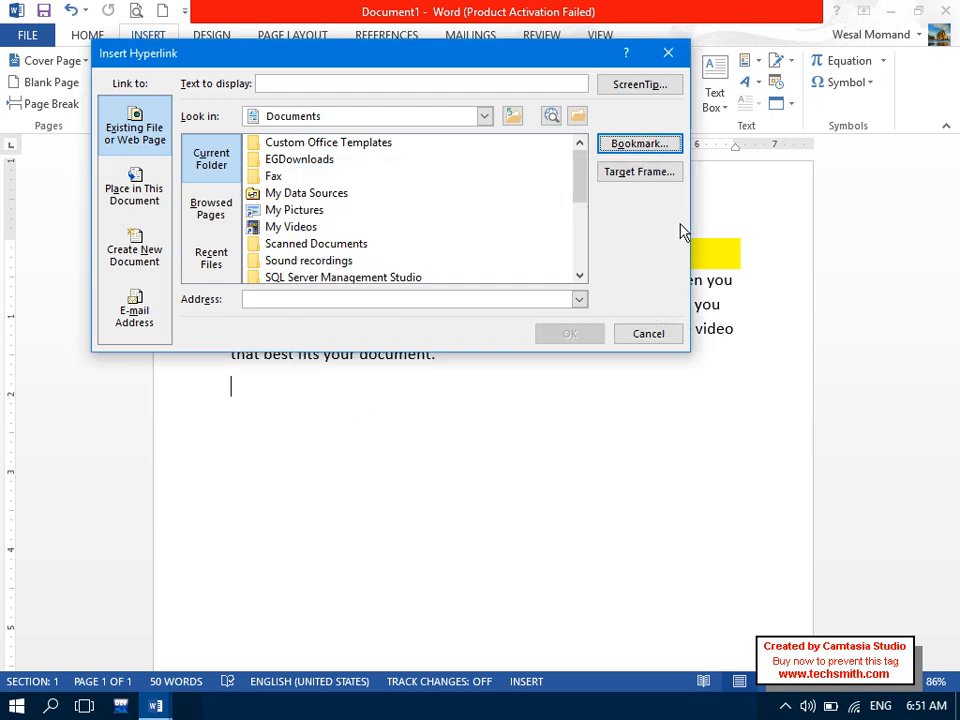
click(665, 334)
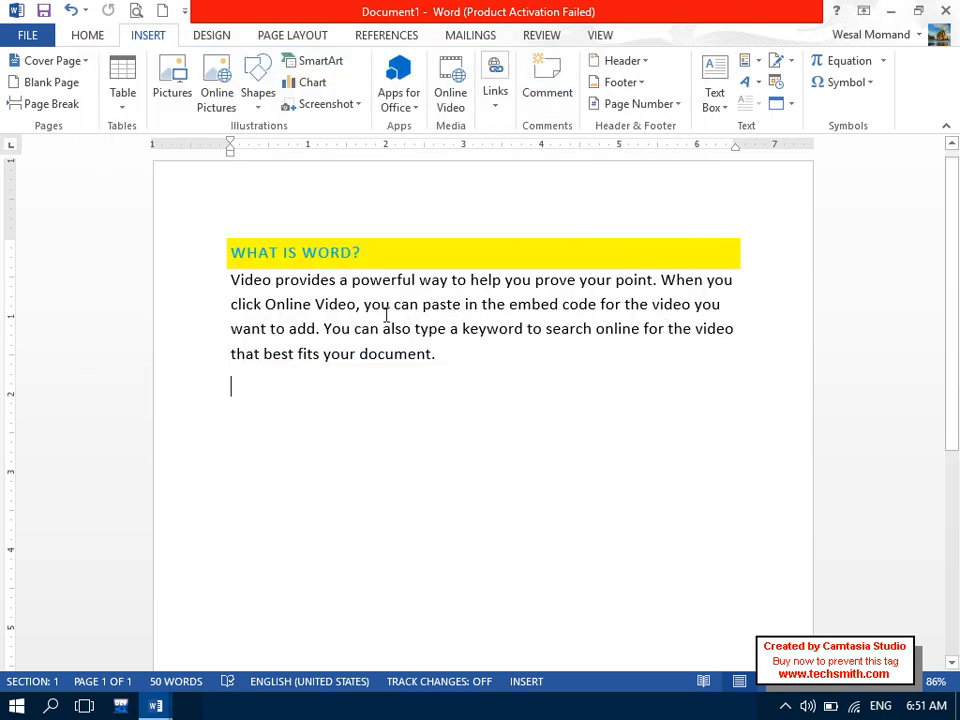
- Comment 'Collection of Pages is called document.' on the paragraph's final word 'document'
drag(338, 281, 290, 281)
drag(435, 356, 362, 360)
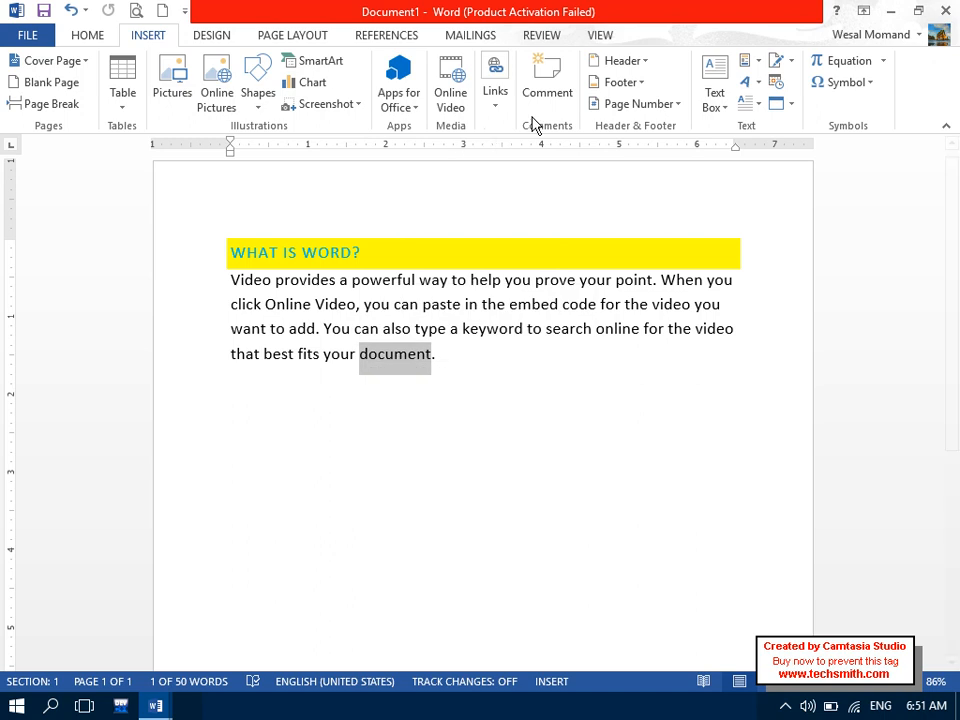
click(555, 92)
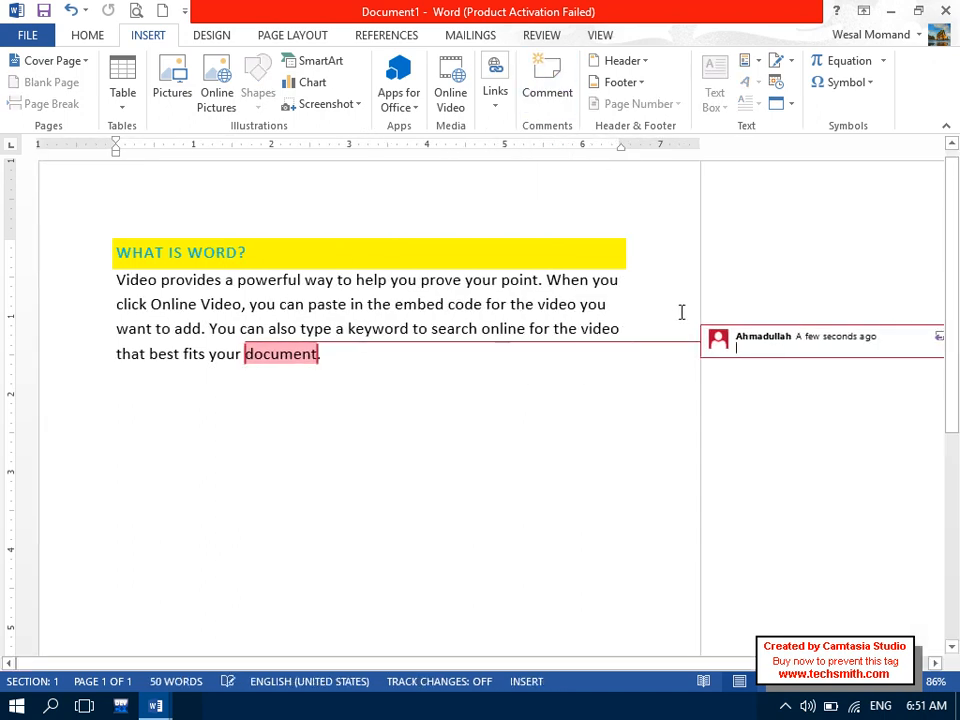
text(collection of)
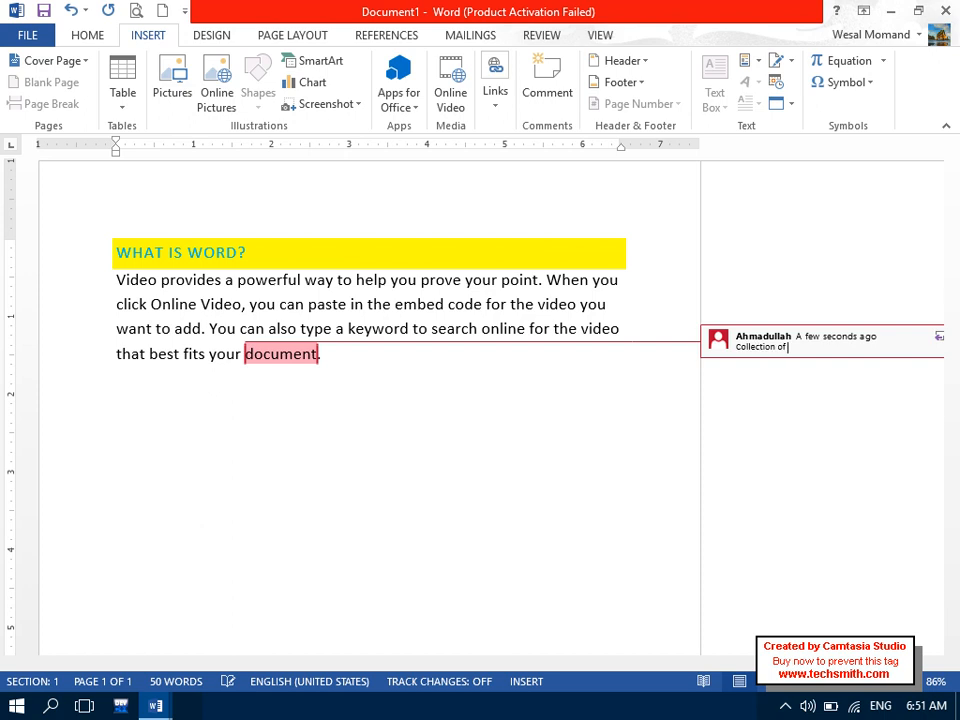
text( Pages is called document.)
click(632, 424)
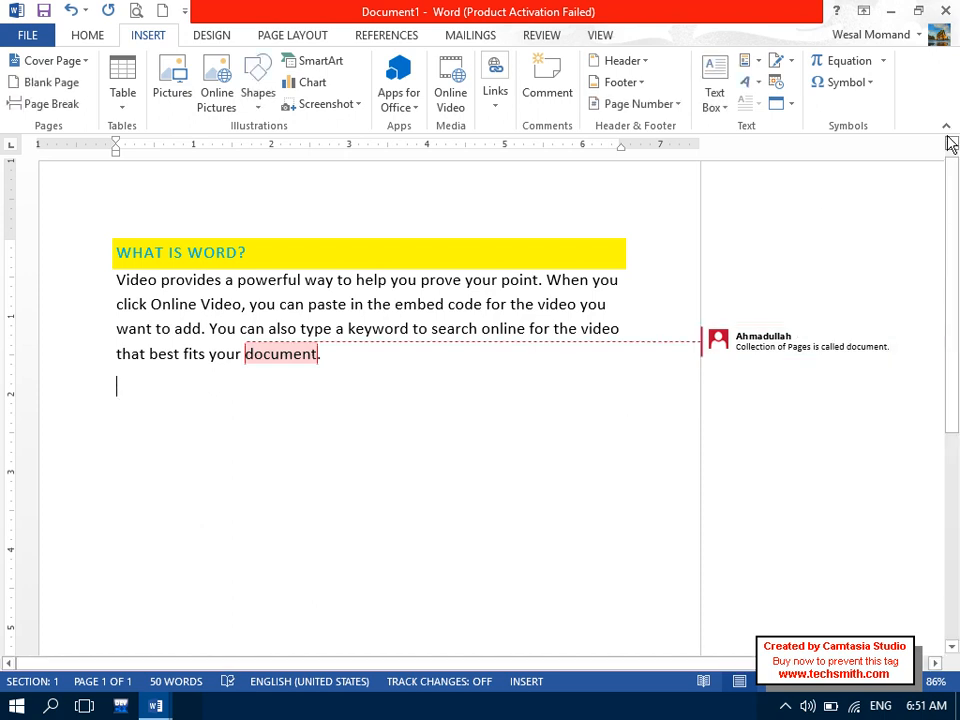
mouse_move(427, 293)
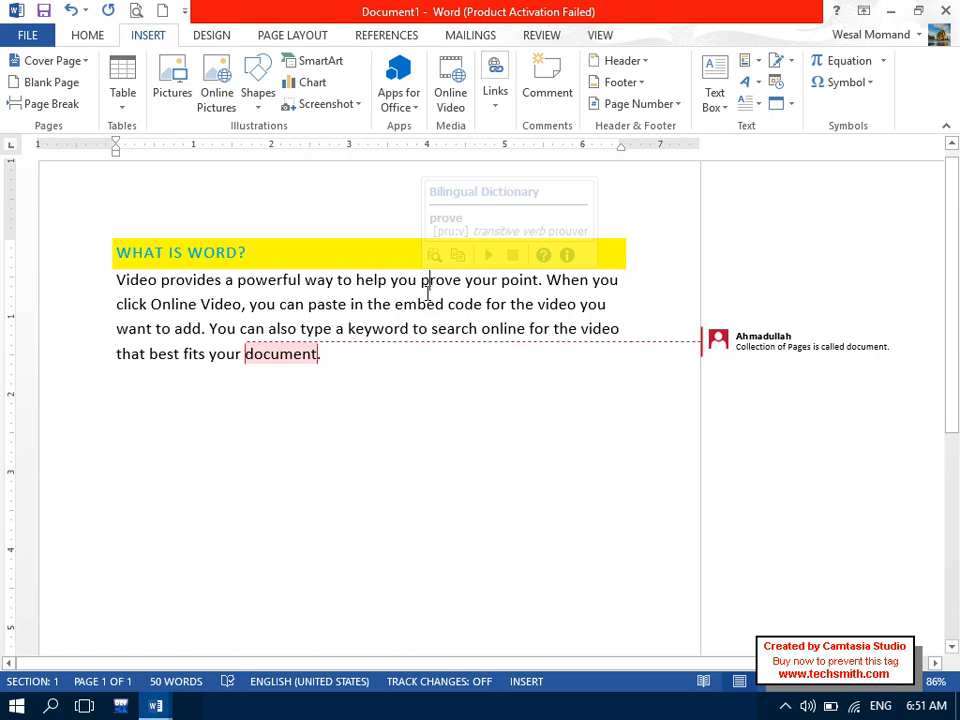
click(427, 293)
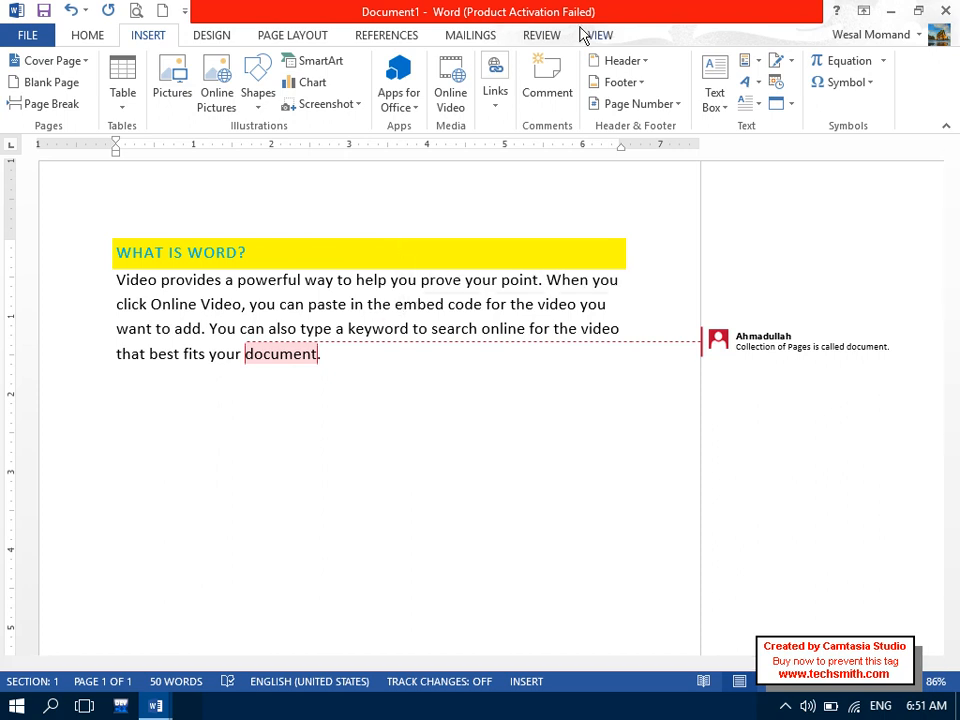
- Comment on the word 'embed' with placeholder letters, then check the page in Print Preview
click(583, 32)
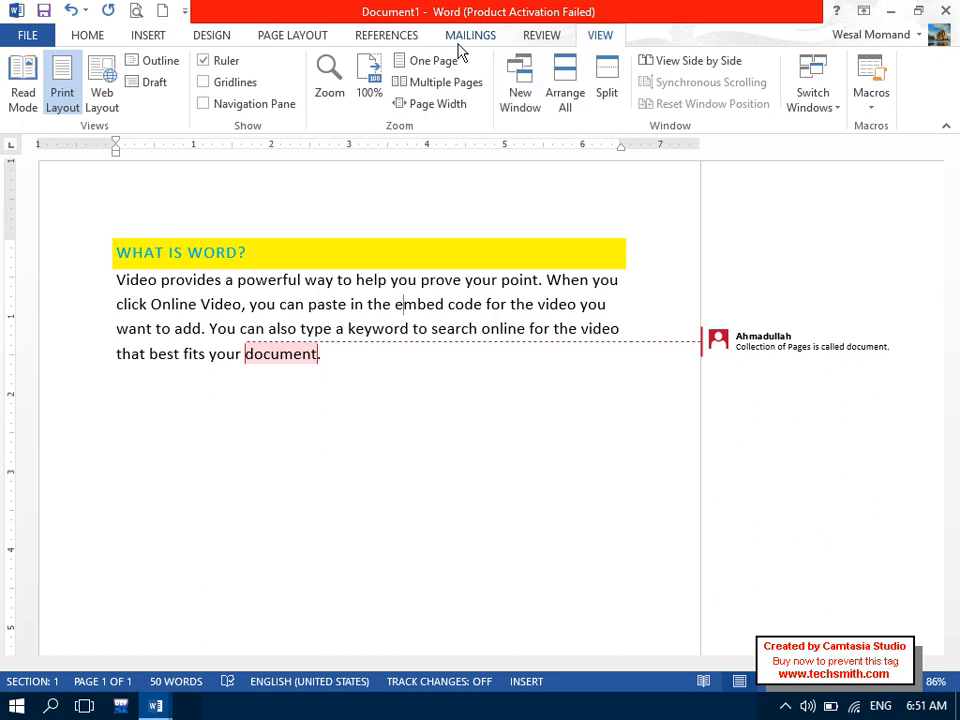
click(148, 35)
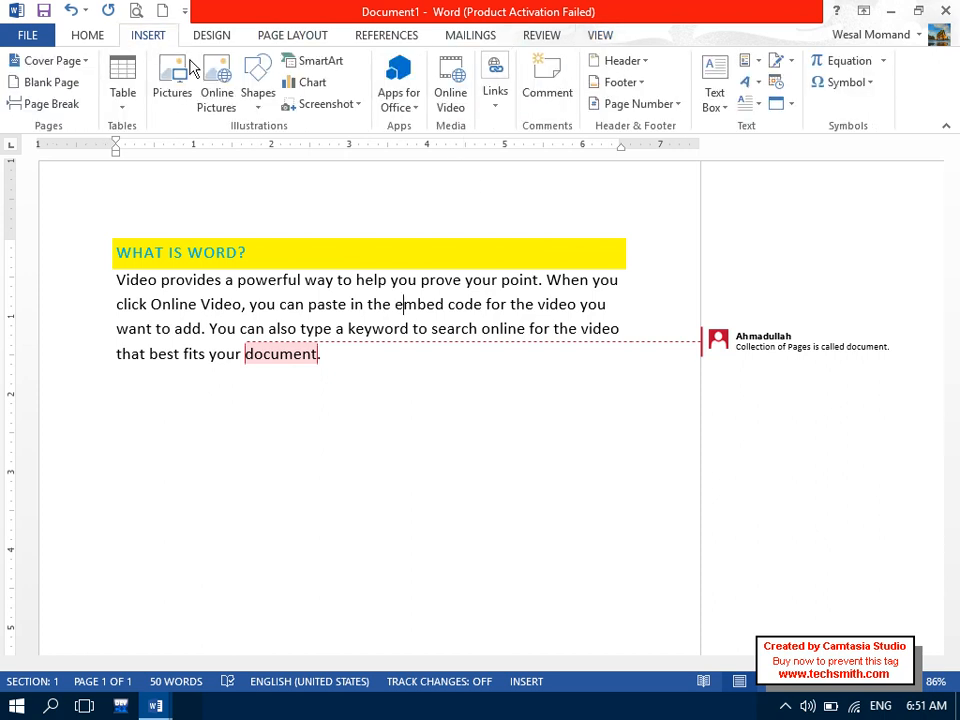
drag(444, 305, 392, 304)
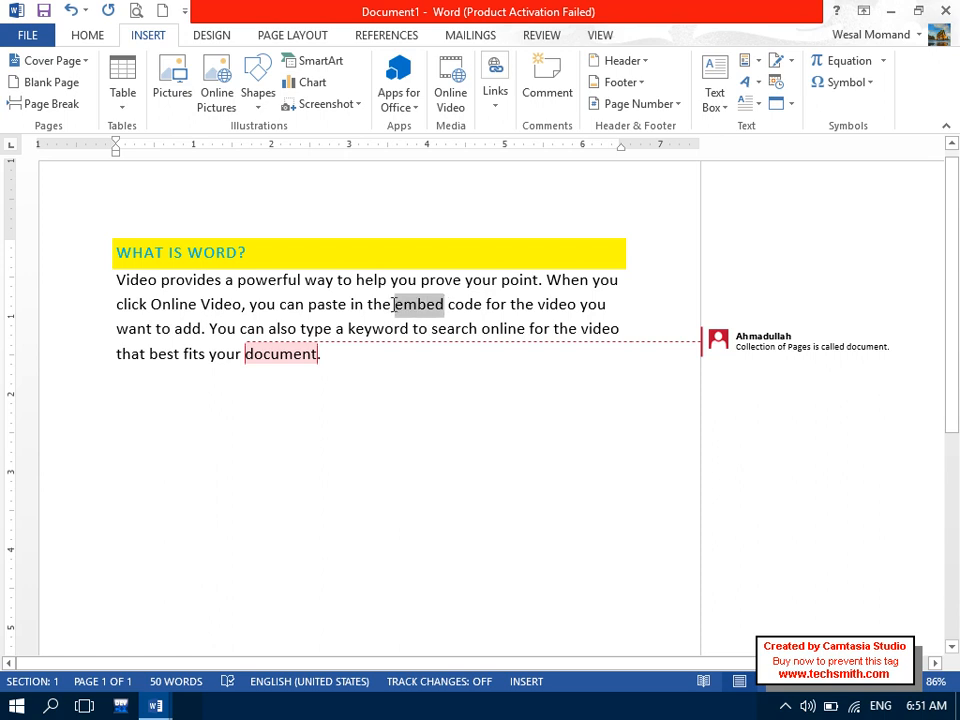
click(548, 92)
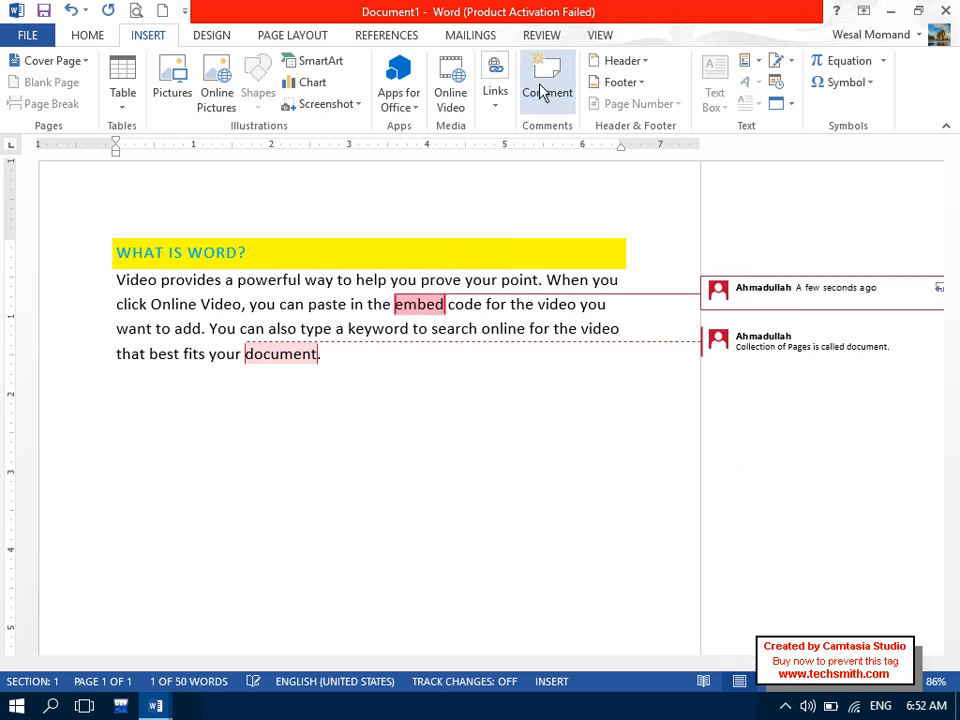
text(oasdfasohdkalshdaksdhaksdhaskdas)
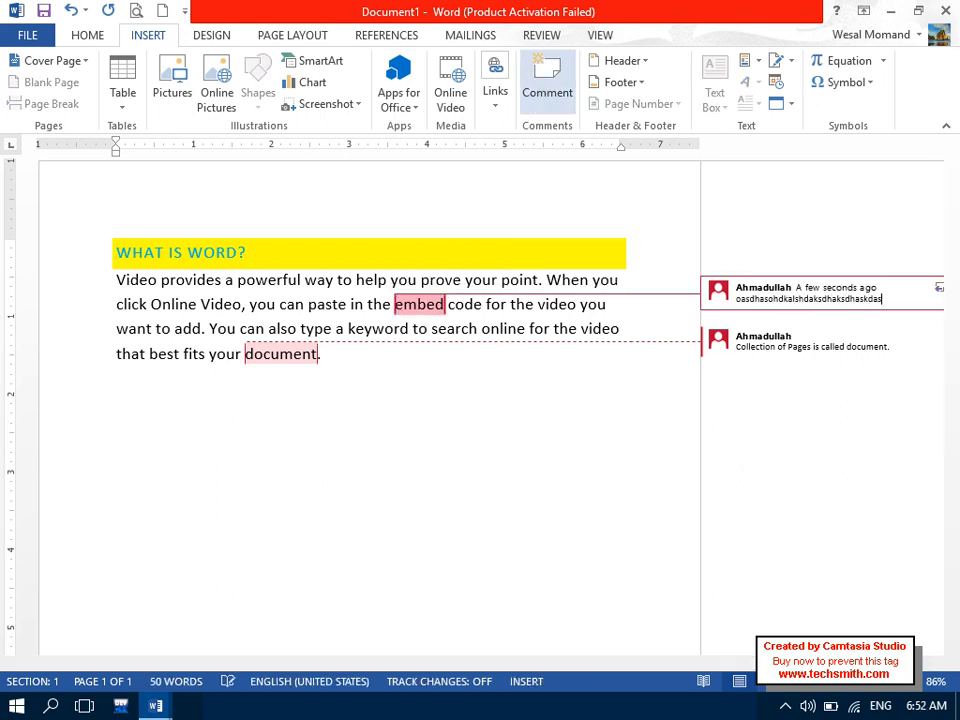
click(136, 11)
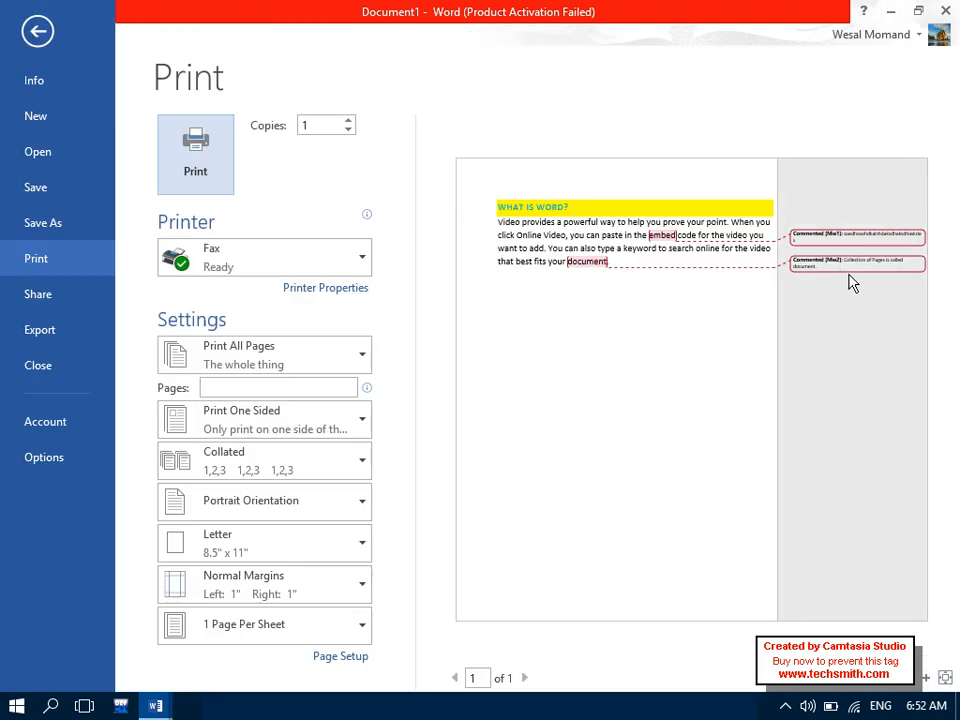
click(37, 31)
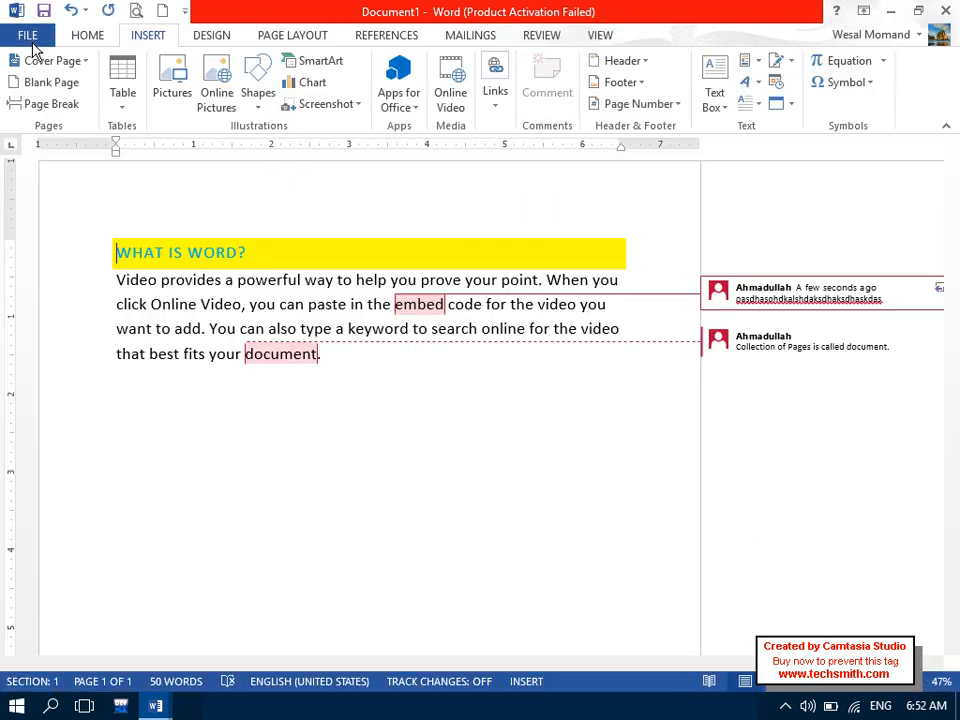
- Run Delete All Comments in Document from the Review tab, then return to the Insert tab
click(596, 40)
click(566, 35)
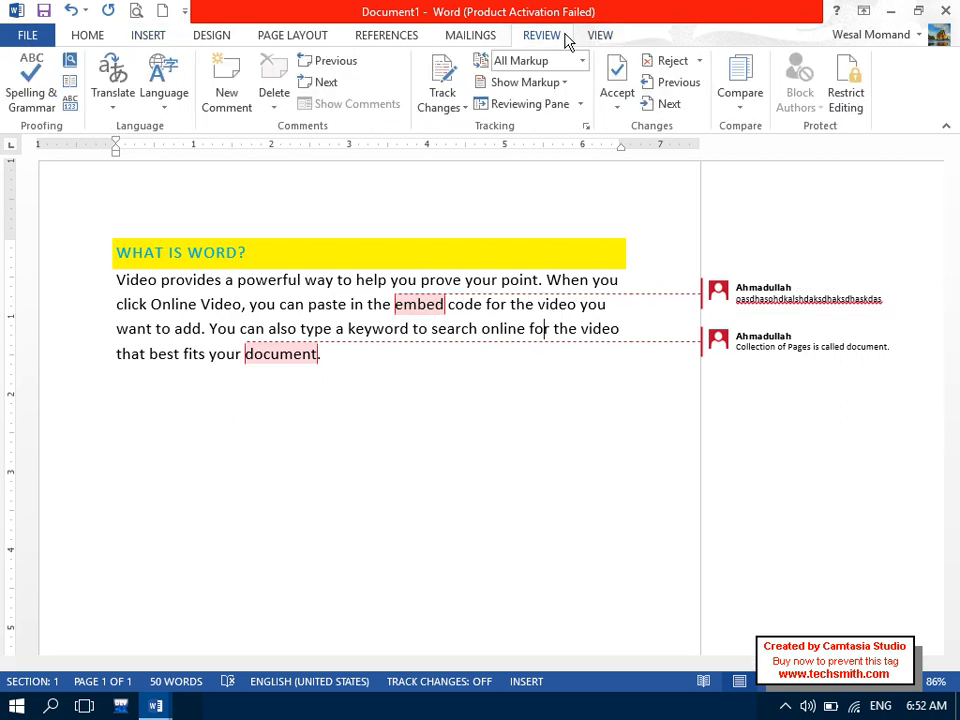
click(270, 105)
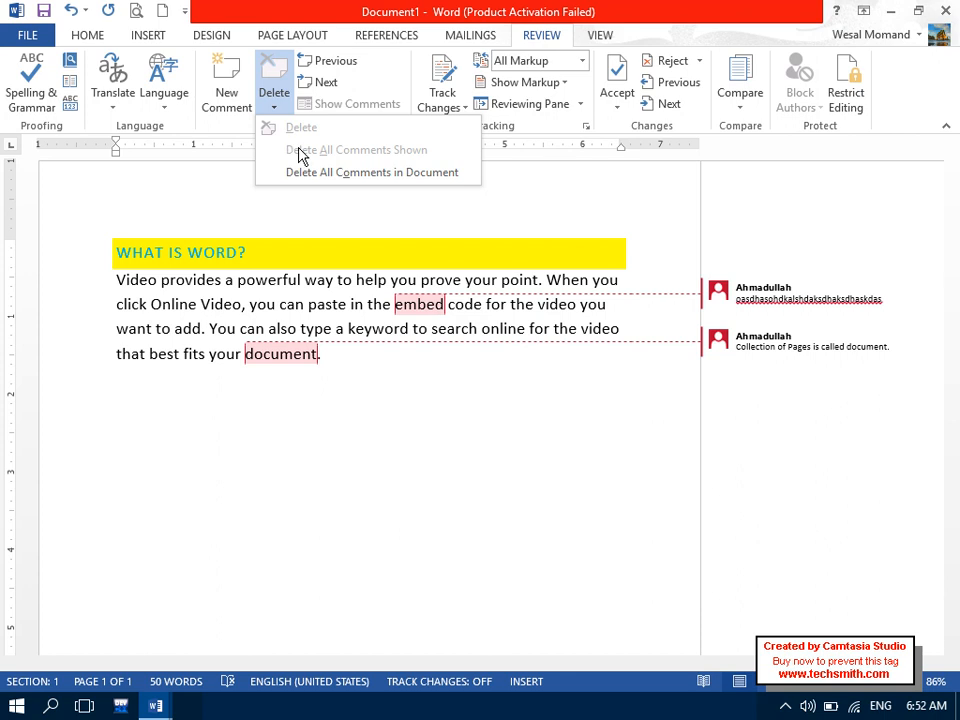
click(311, 172)
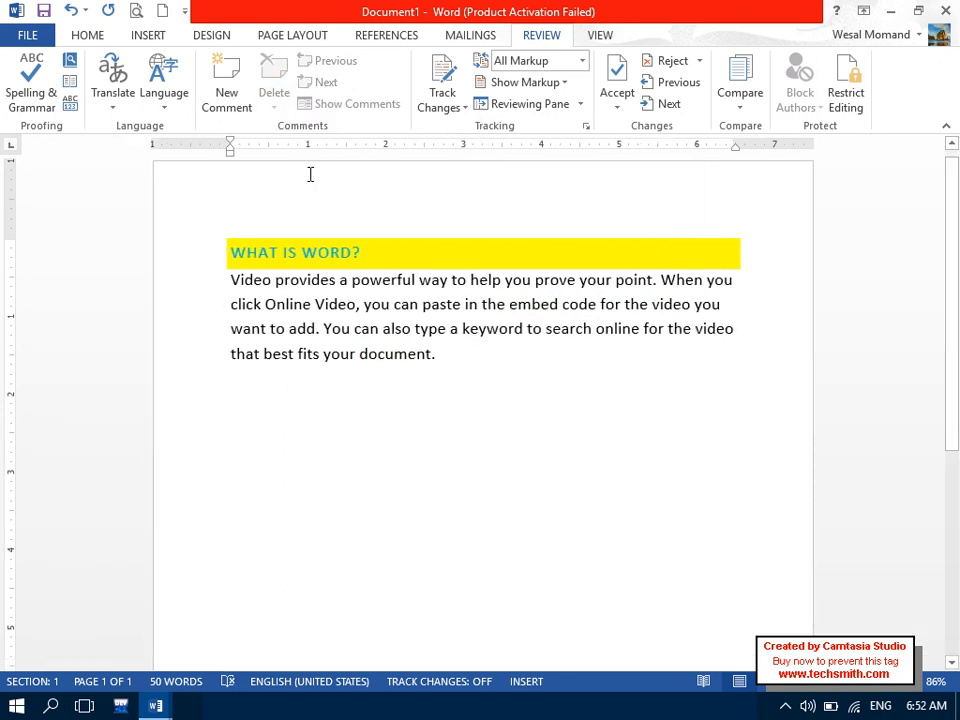
click(152, 37)
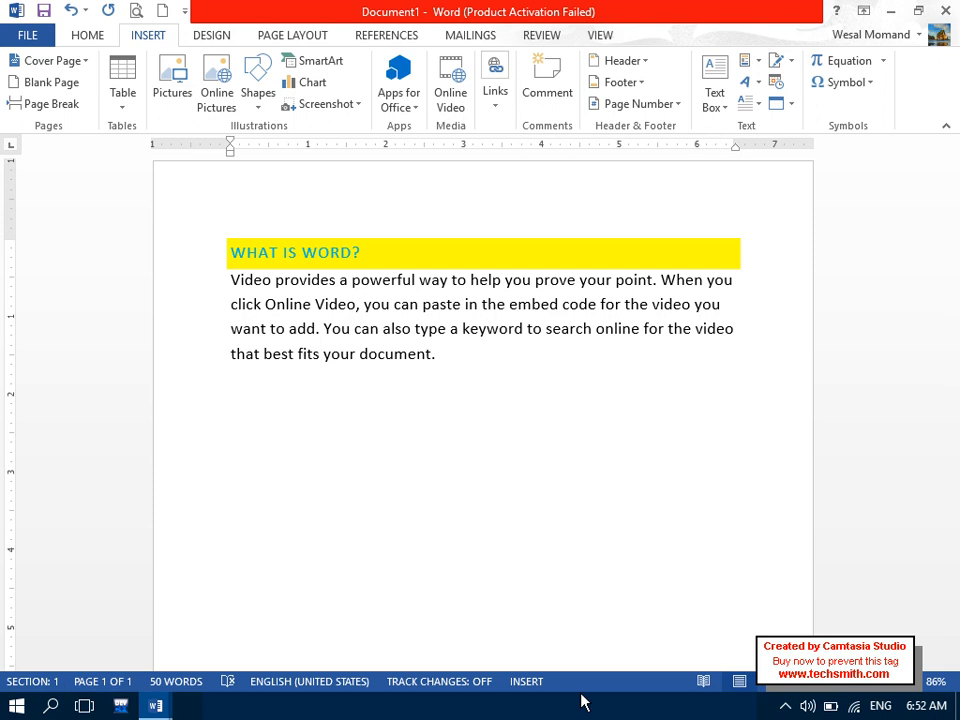
click(783, 708)
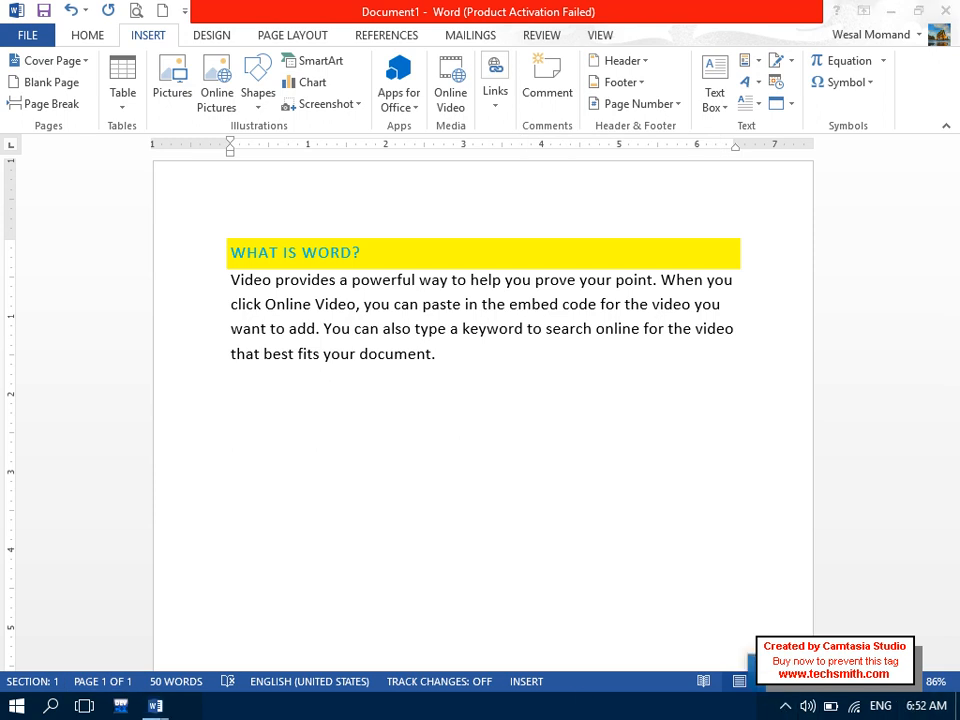